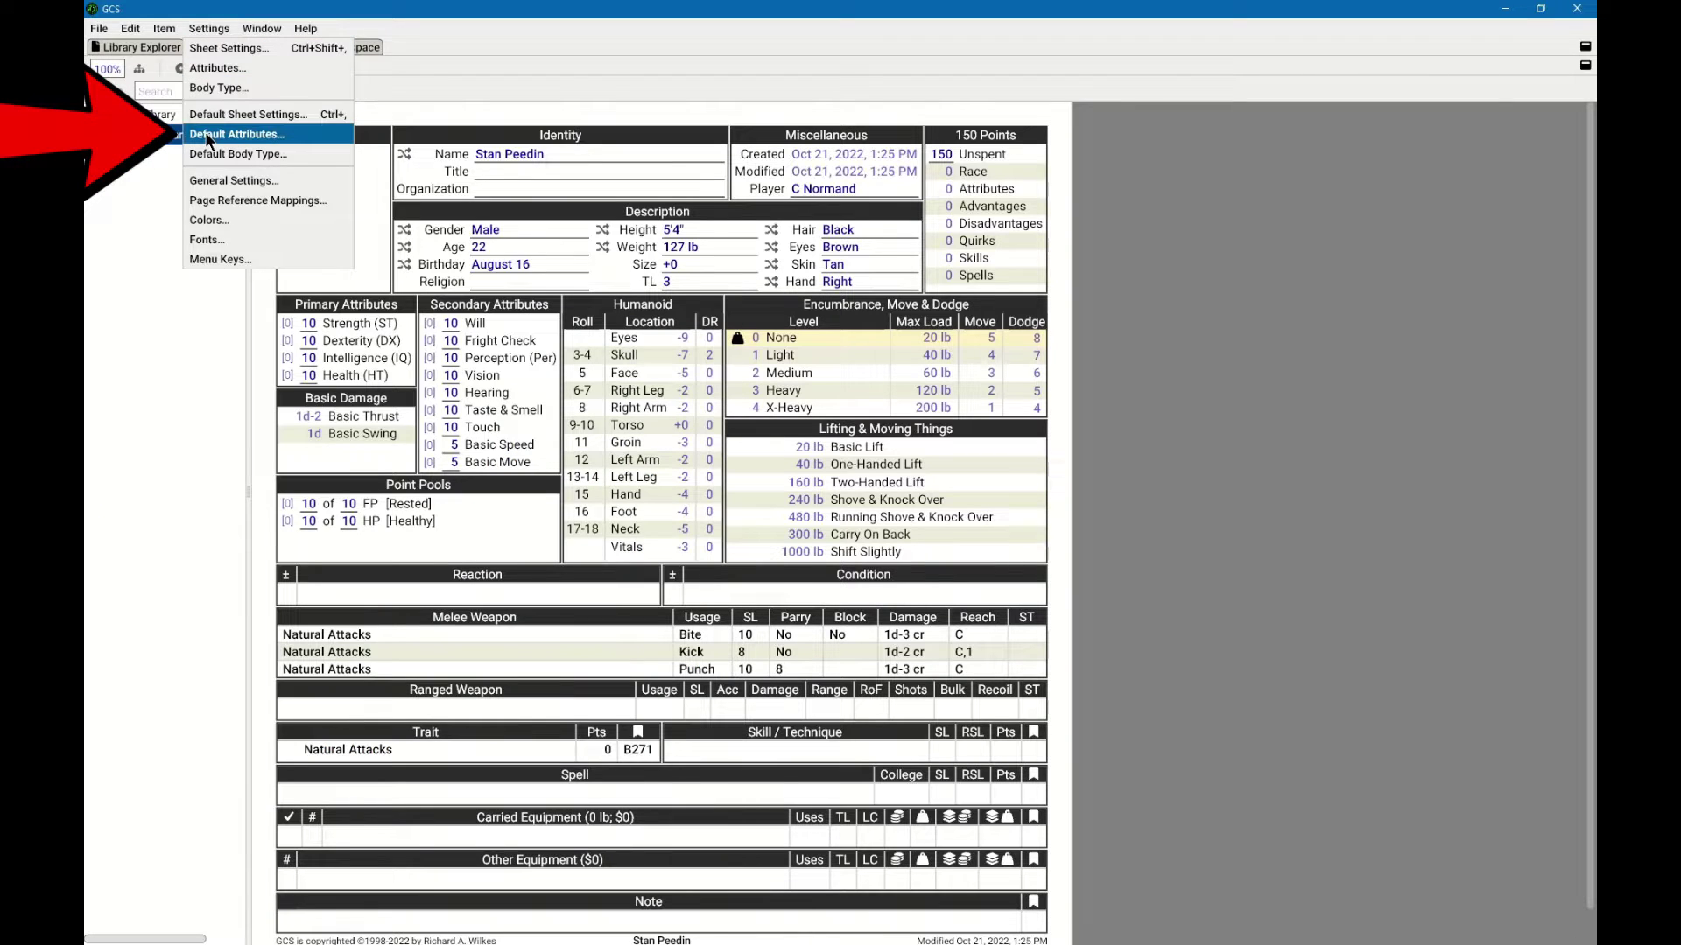
# In the default attributes, set the base value of both Will and Perception to 10 and apply the changes.
pyautogui.click(207, 138)
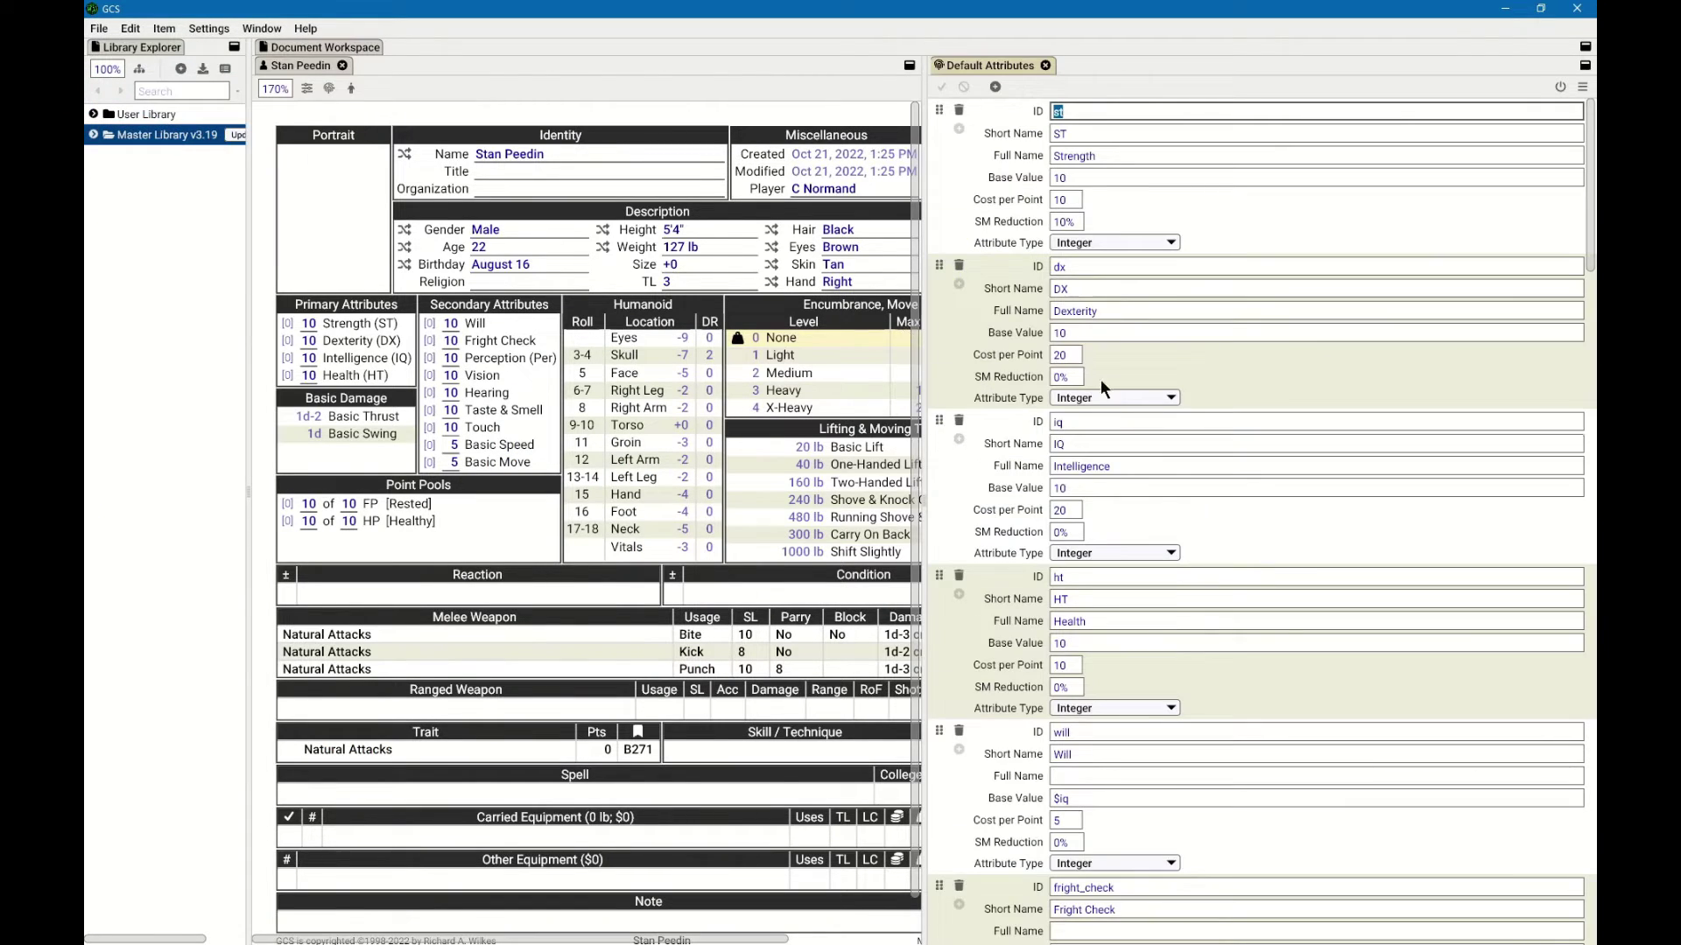
pyautogui.scroll(-5, 1120, 490)
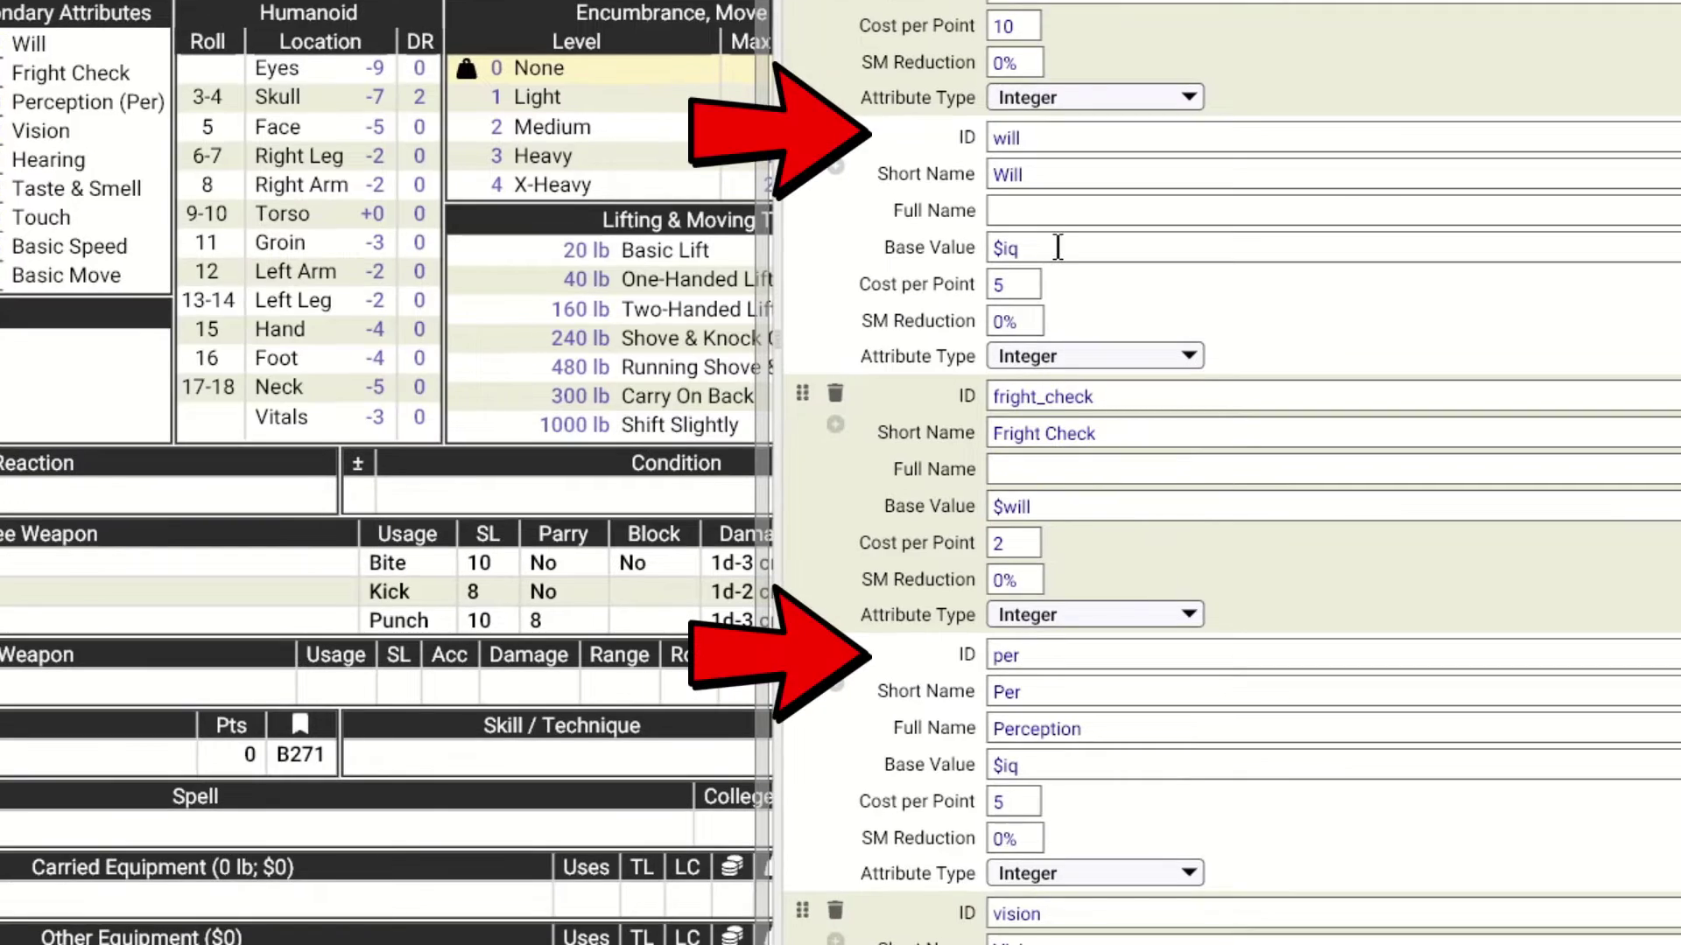
pyautogui.doubleClick(1058, 248)
pyautogui.write('10')
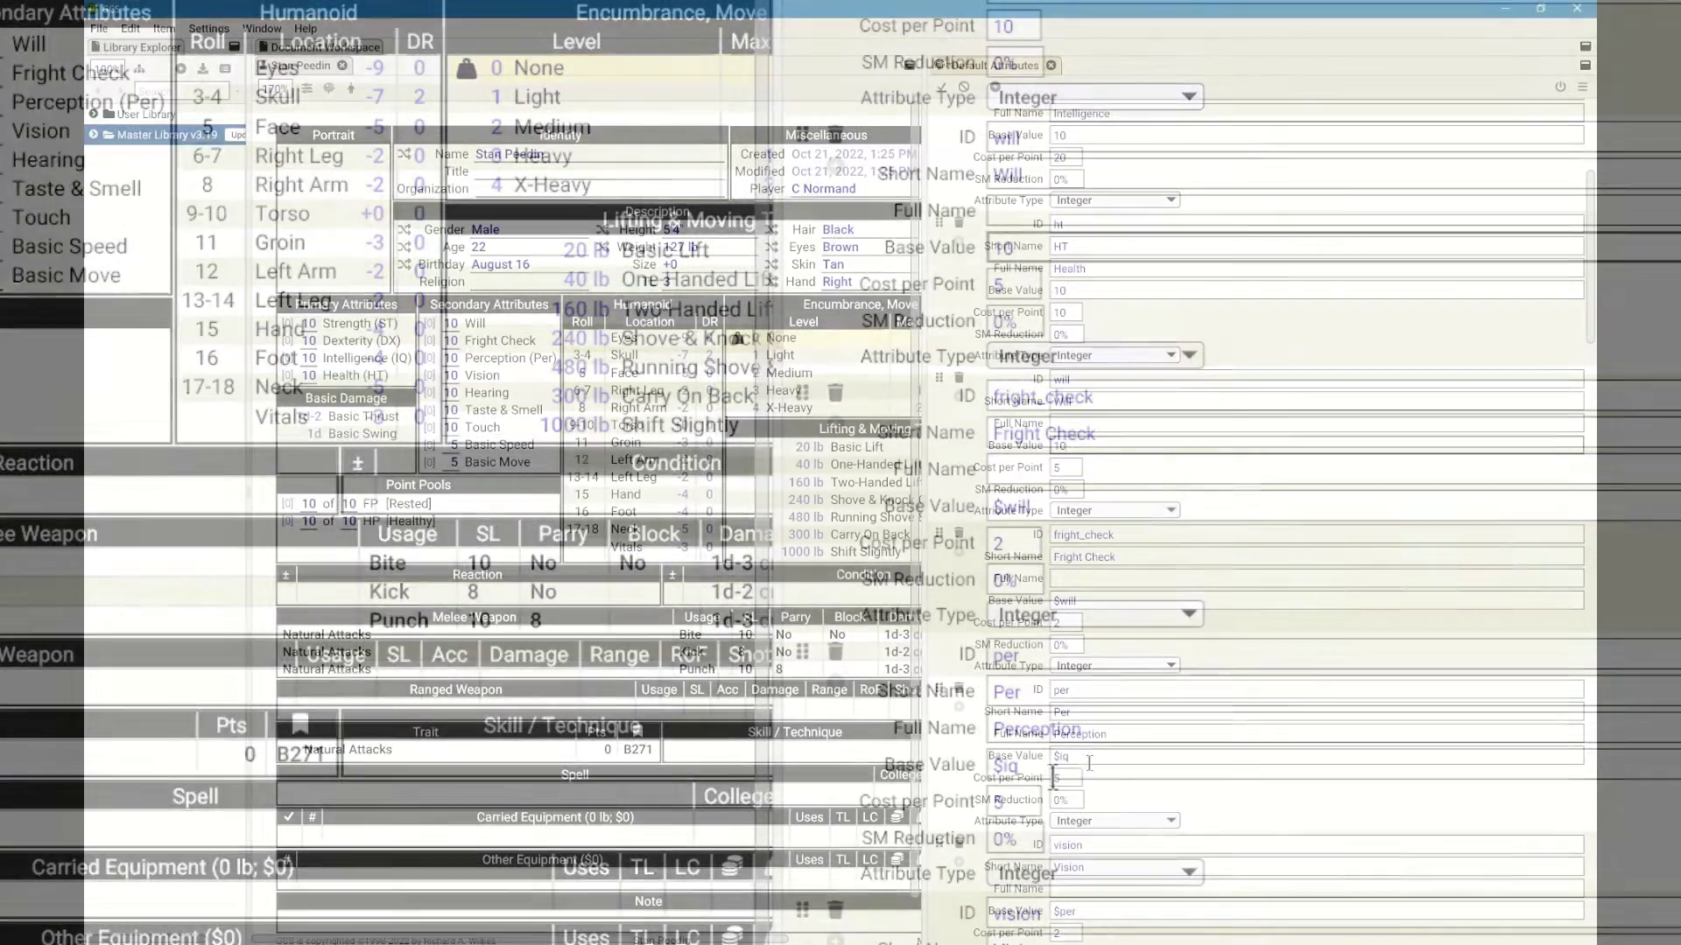
pyautogui.doubleClick(1007, 766)
pyautogui.write('10')
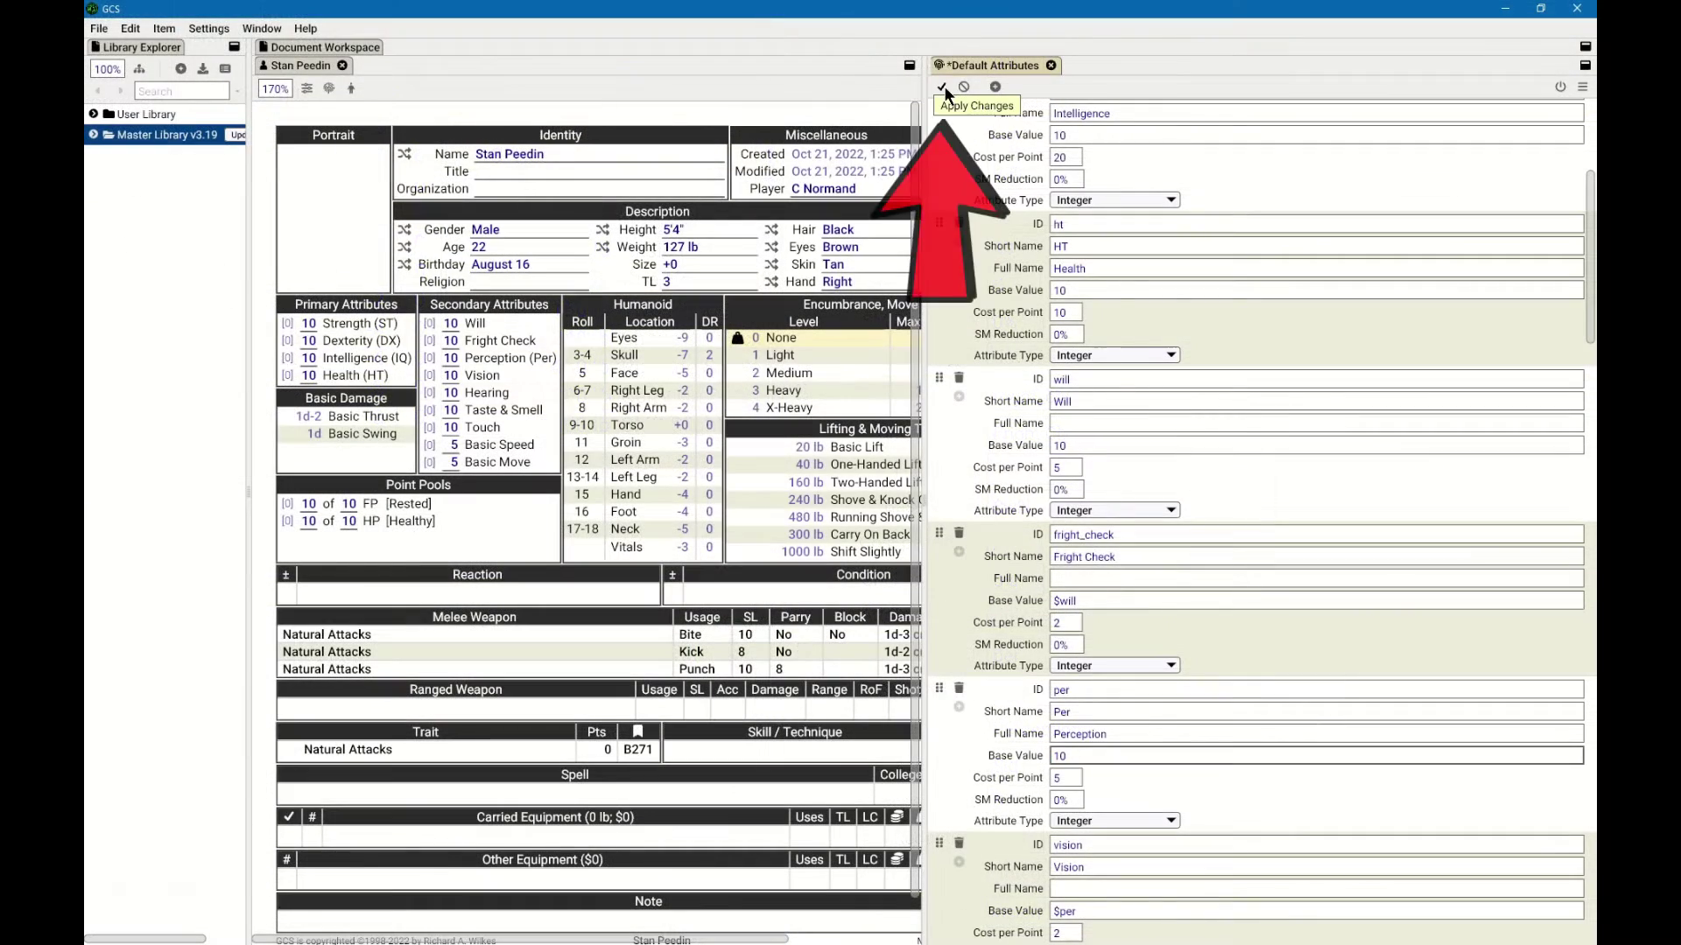
pyautogui.click(944, 87)
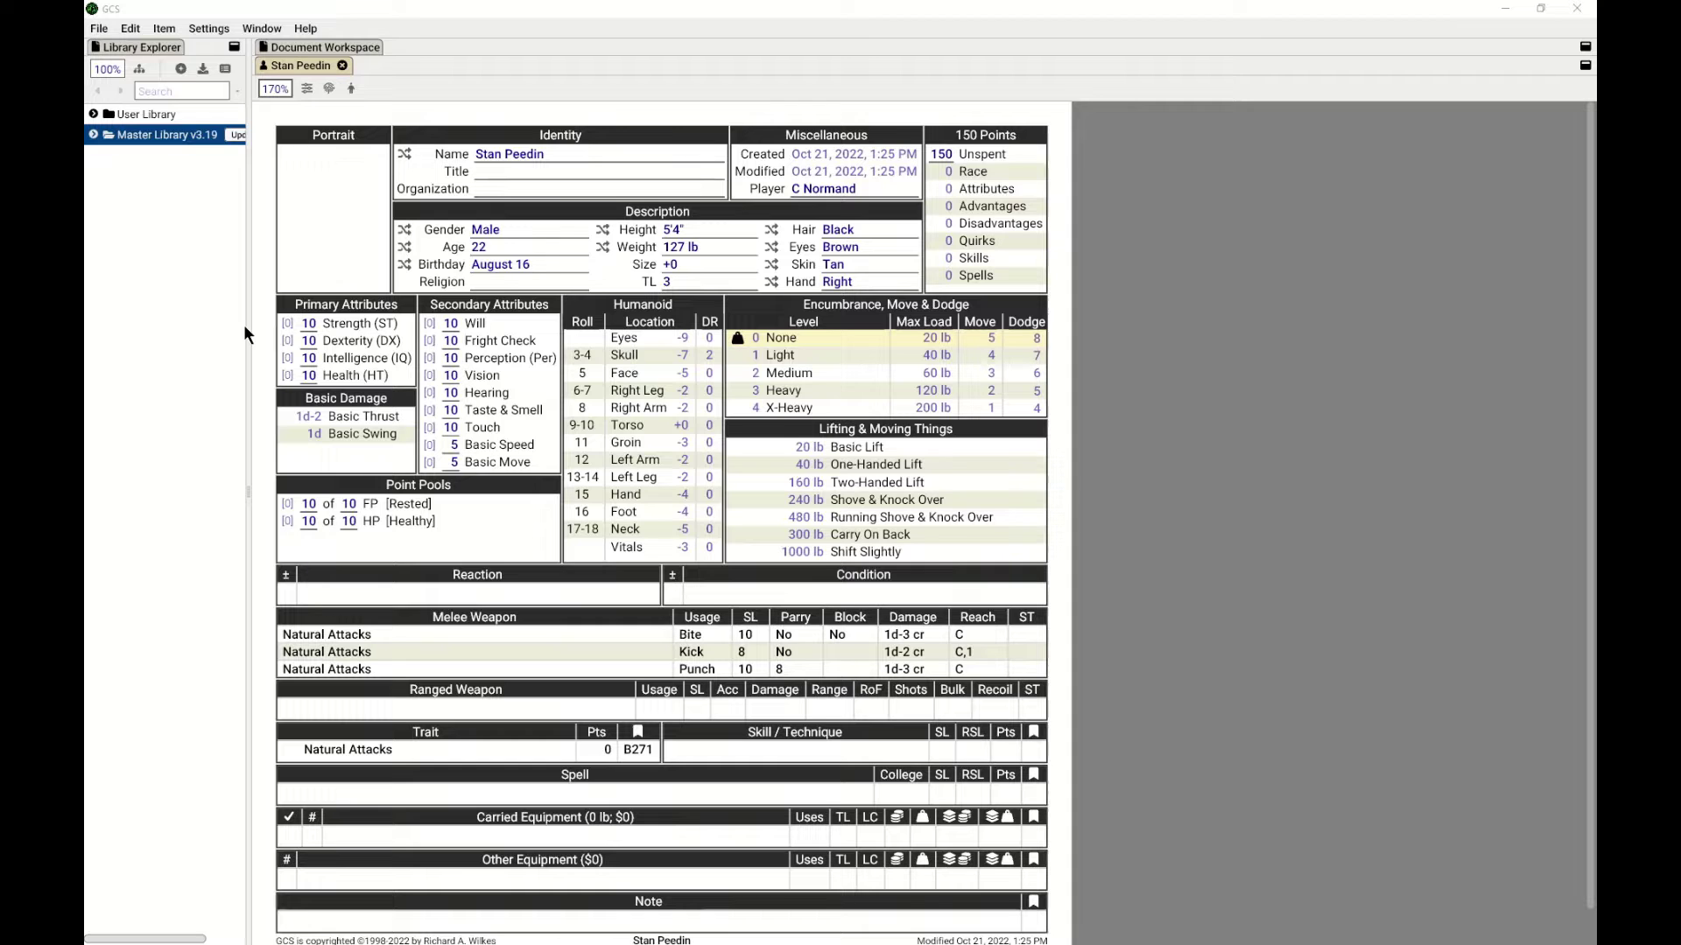
# Open the Lite Advantages list from the Master Library's Lite folder and filter it to the Disadvantage tag.
pyautogui.click(93, 135)
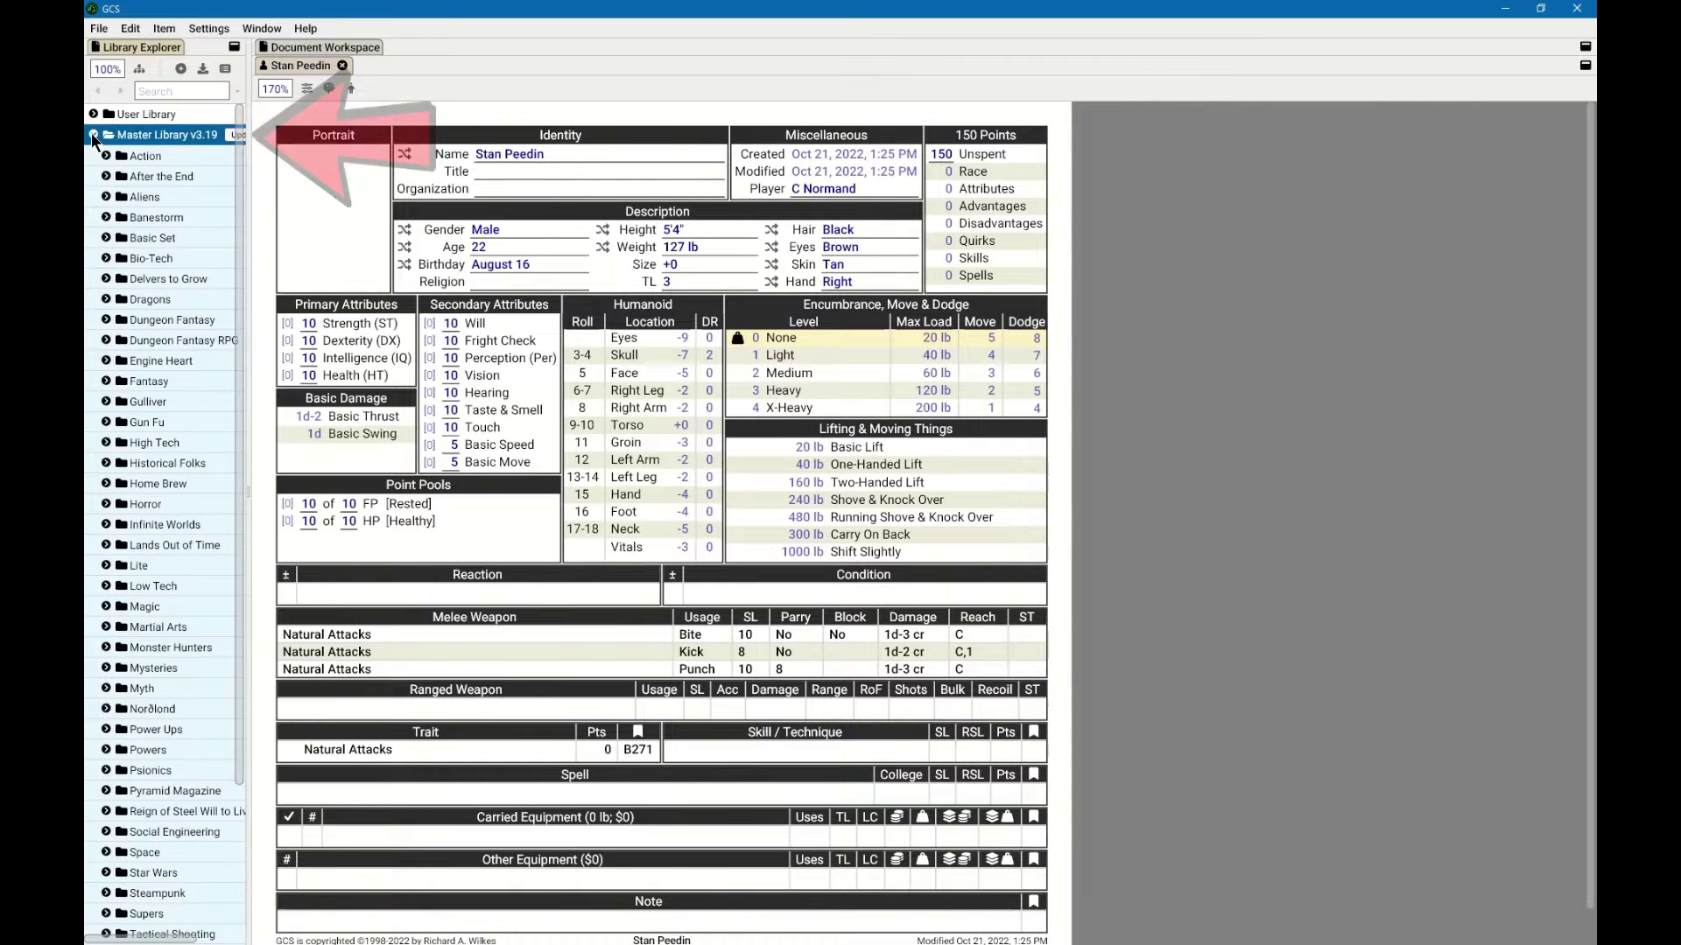
pyautogui.click(106, 567)
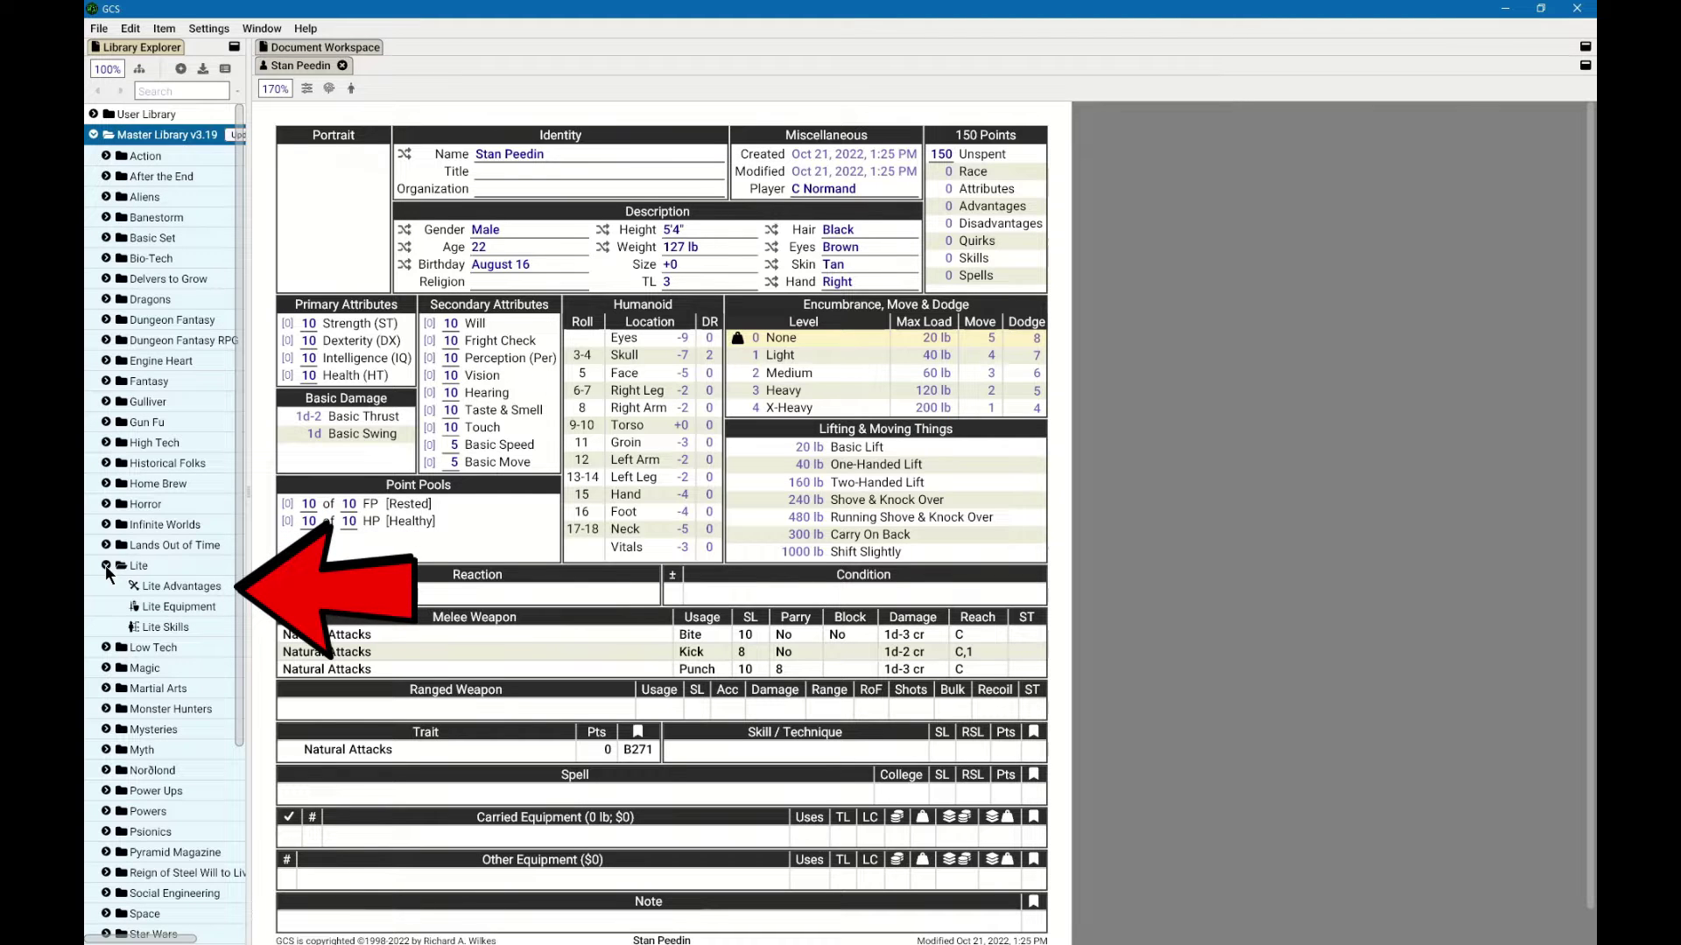
pyautogui.doubleClick(179, 587)
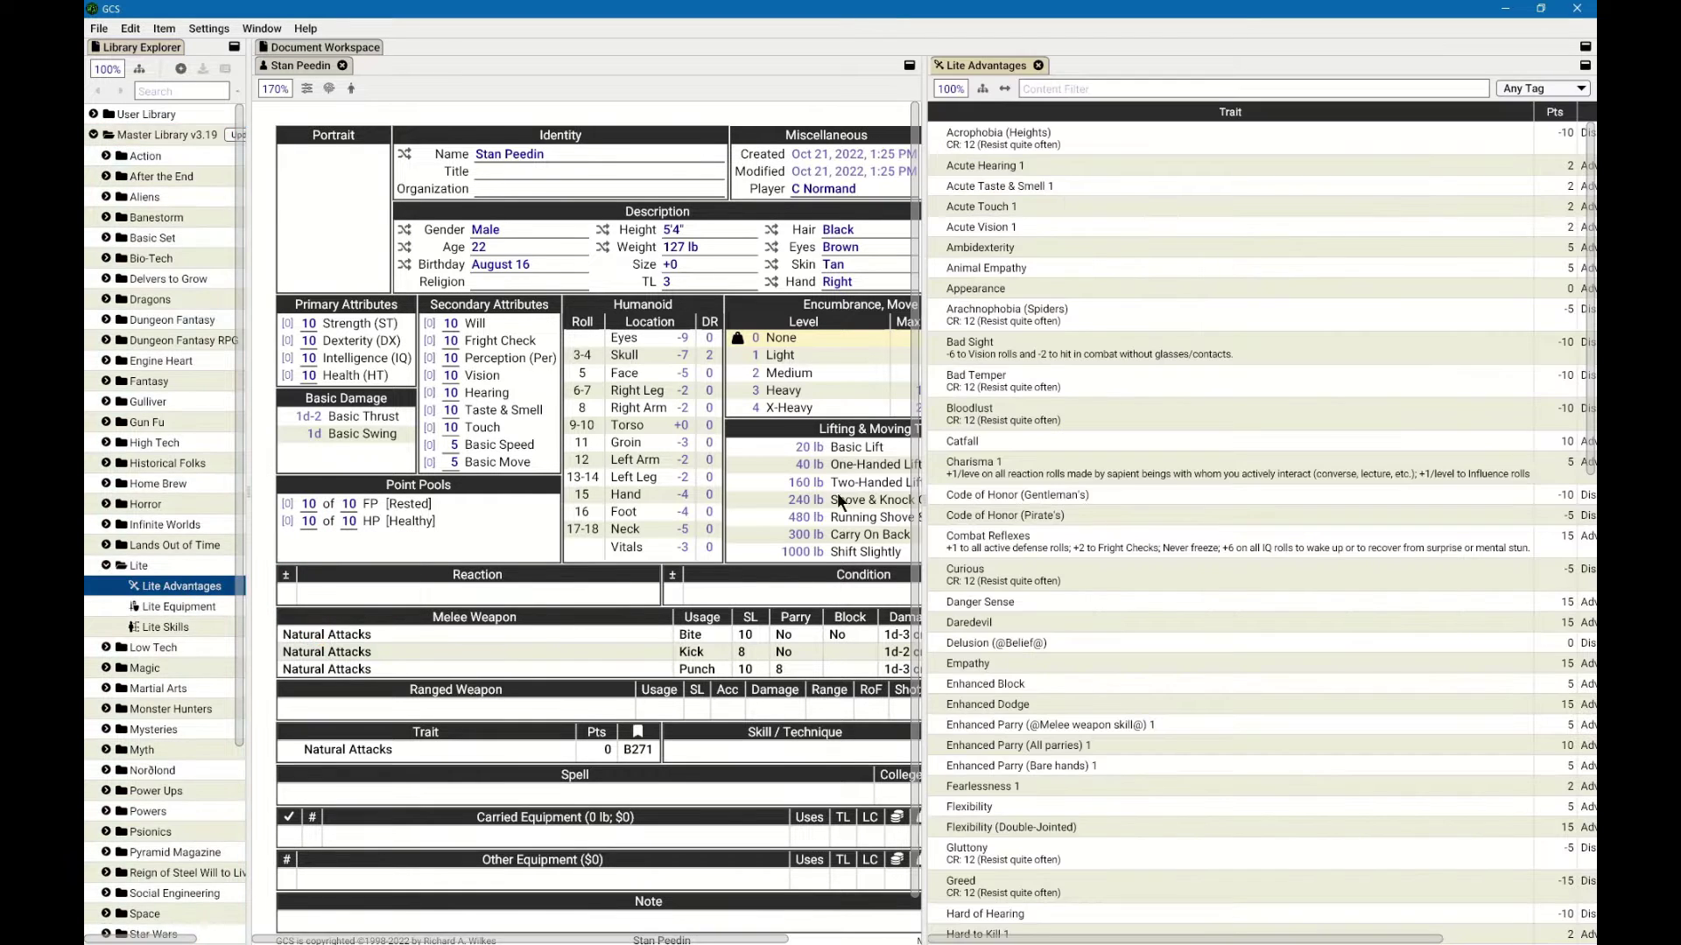
pyautogui.click(1541, 88)
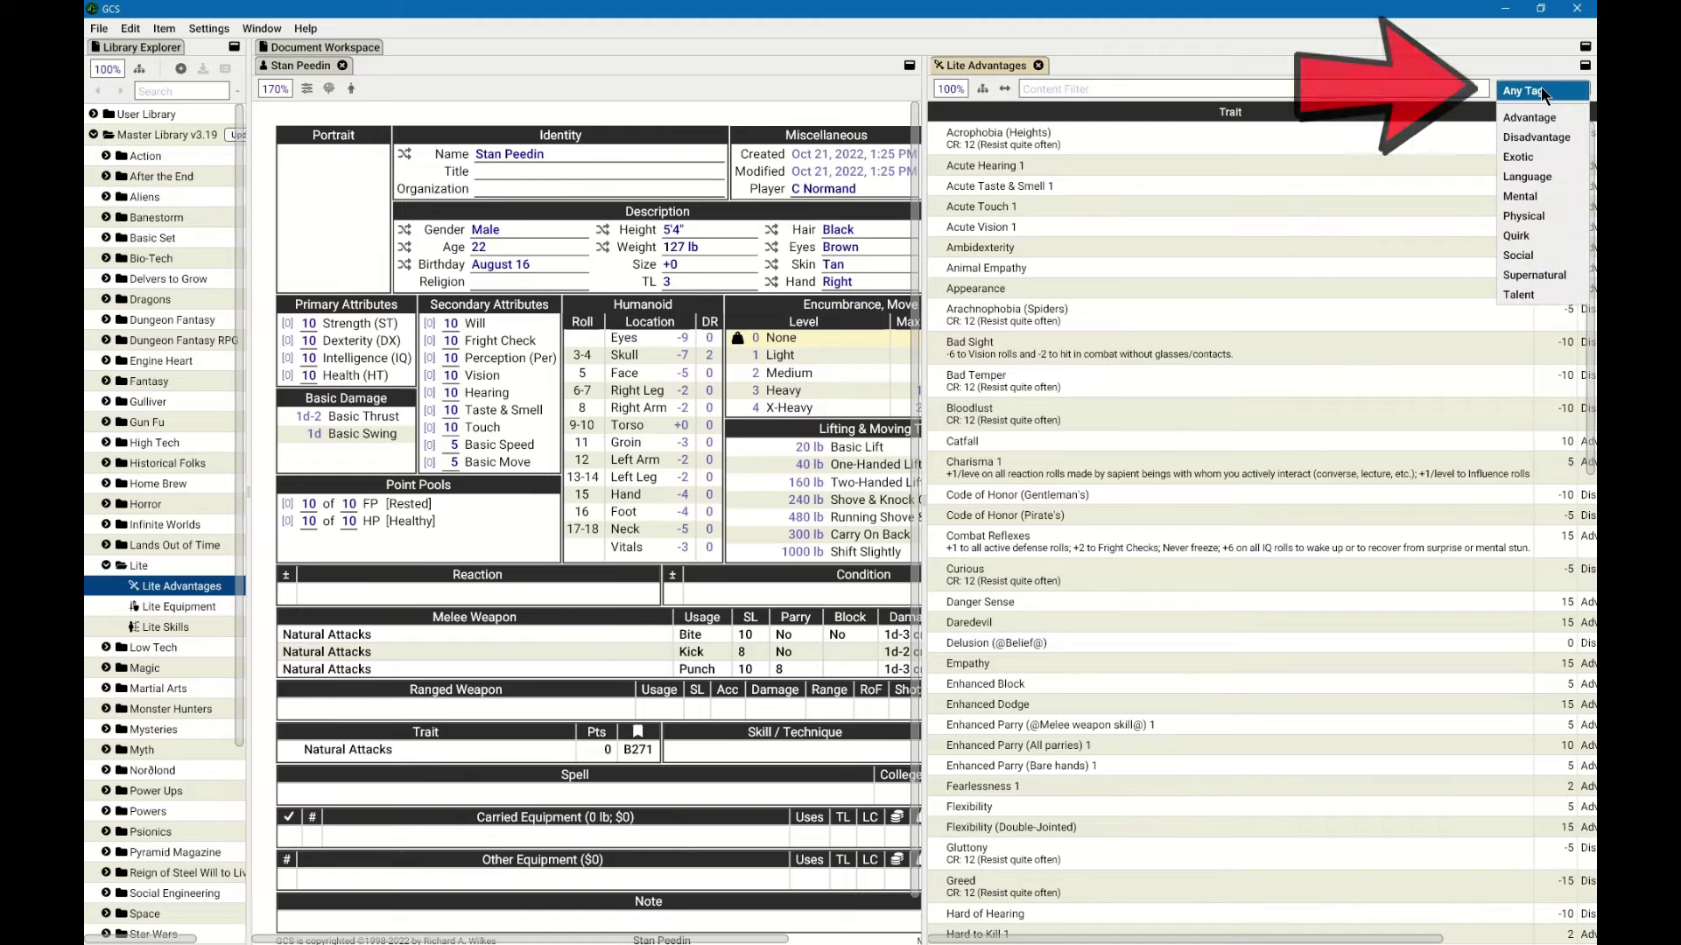
pyautogui.click(1525, 142)
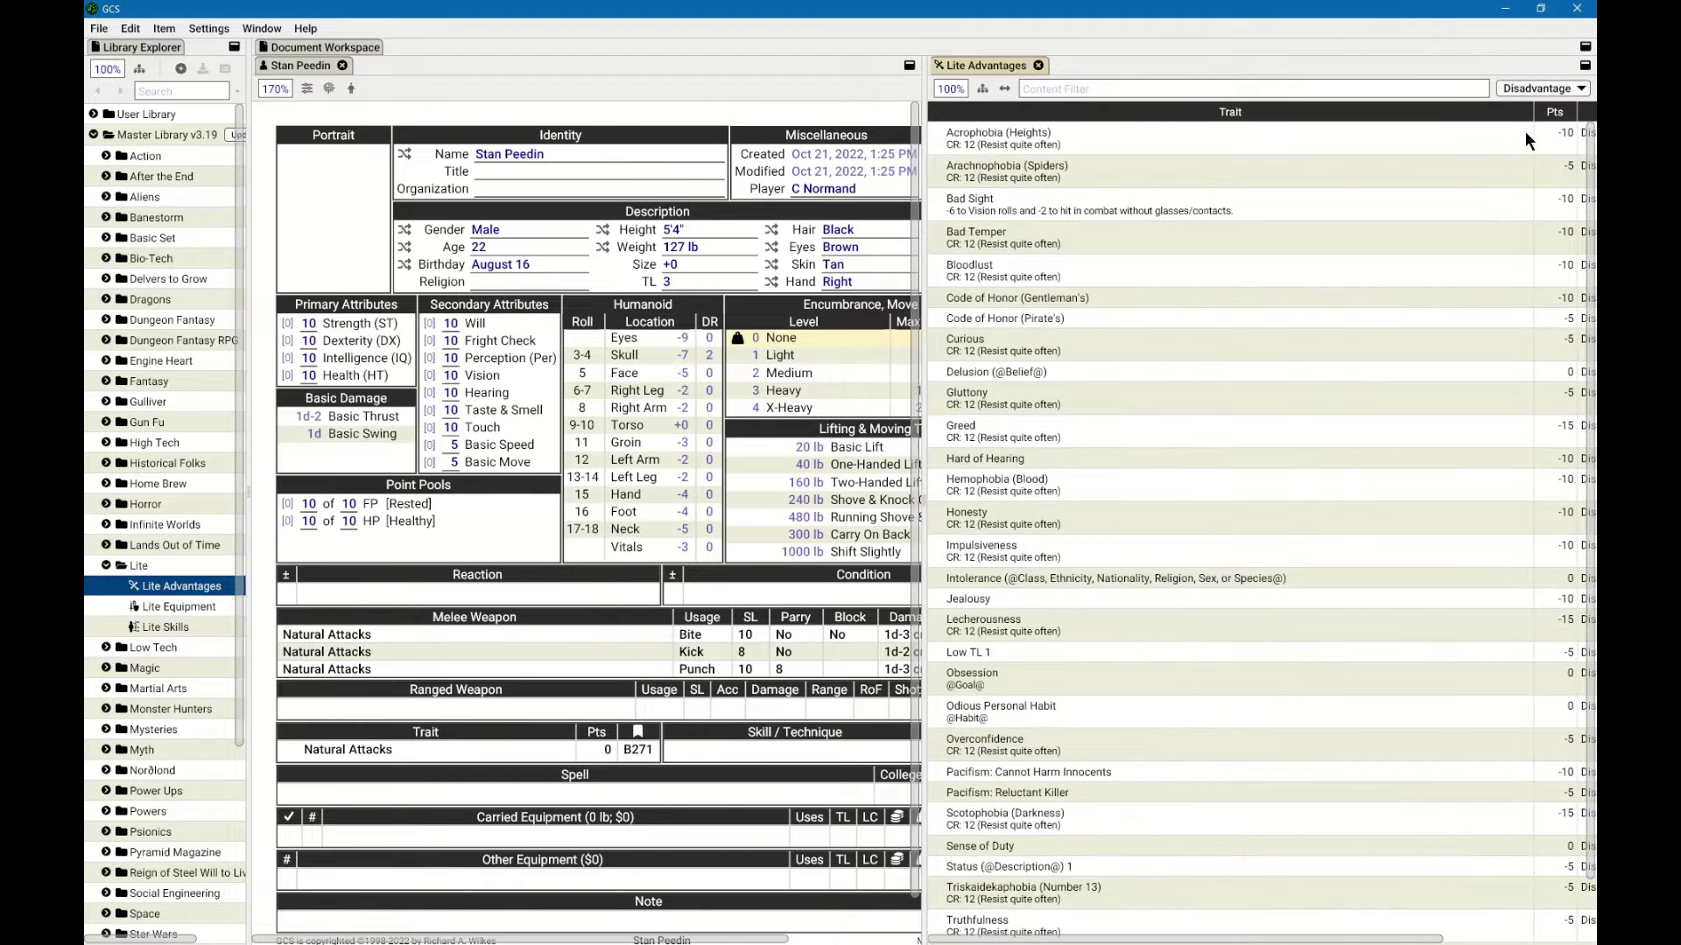
# Add the Honesty disadvantage to the character sheet and set its self-control roll to CR: 6 (Resist rarely).
pyautogui.moveTo(979, 514); pyautogui.dragTo(396, 761)
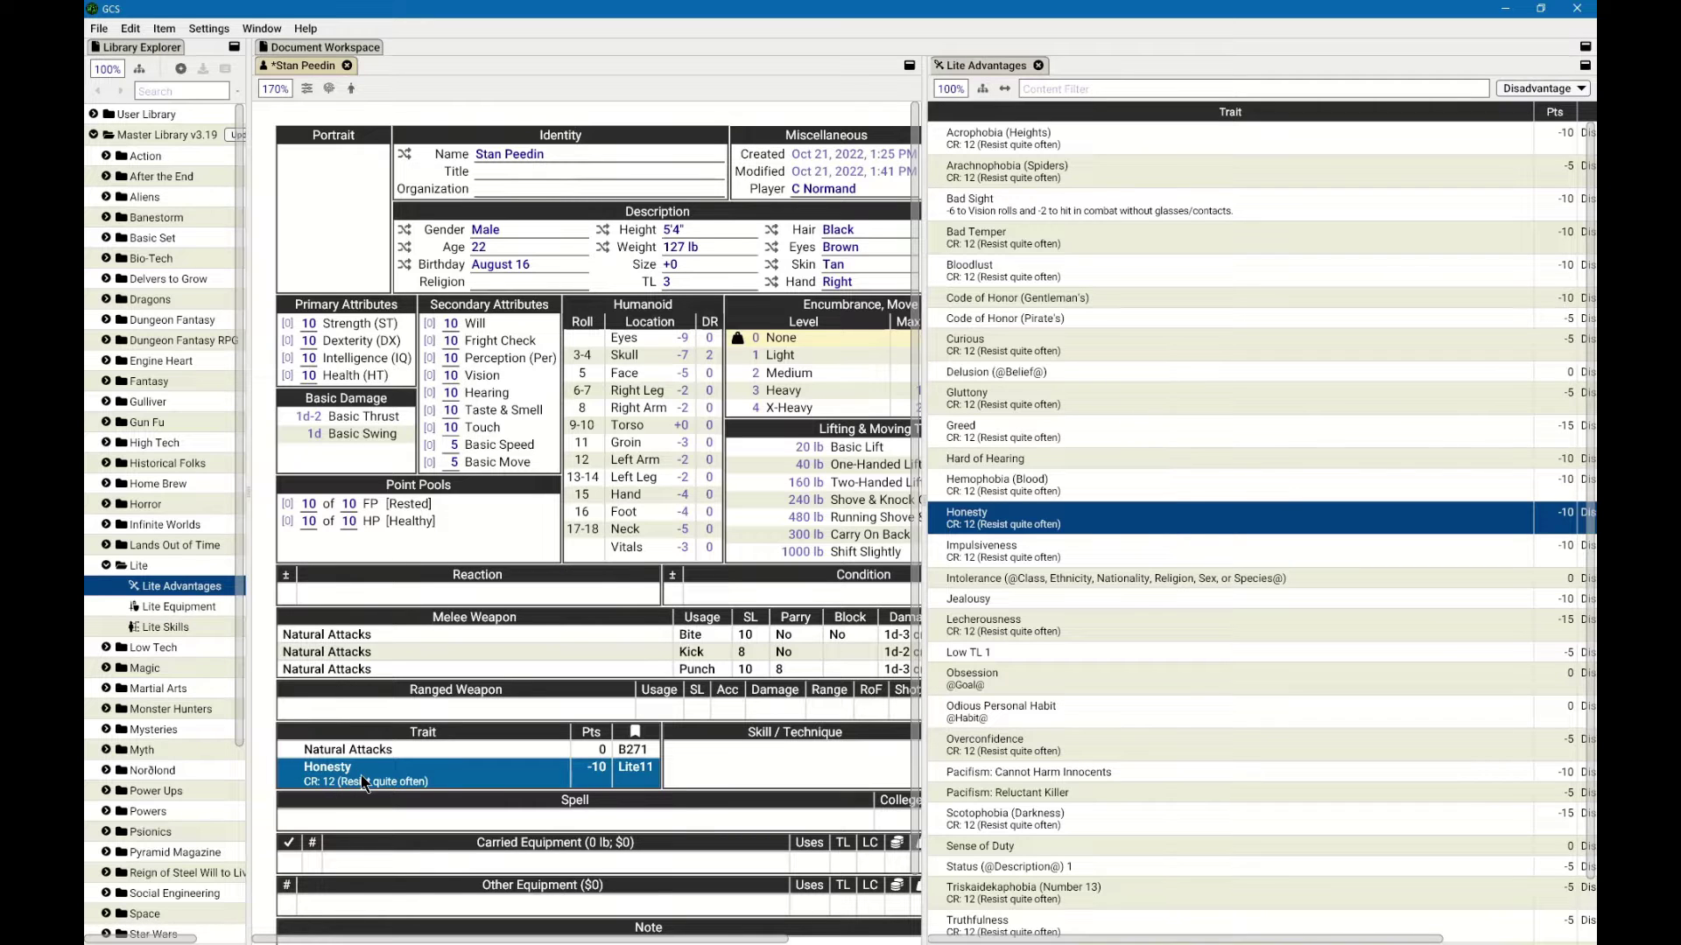
pyautogui.doubleClick(366, 779)
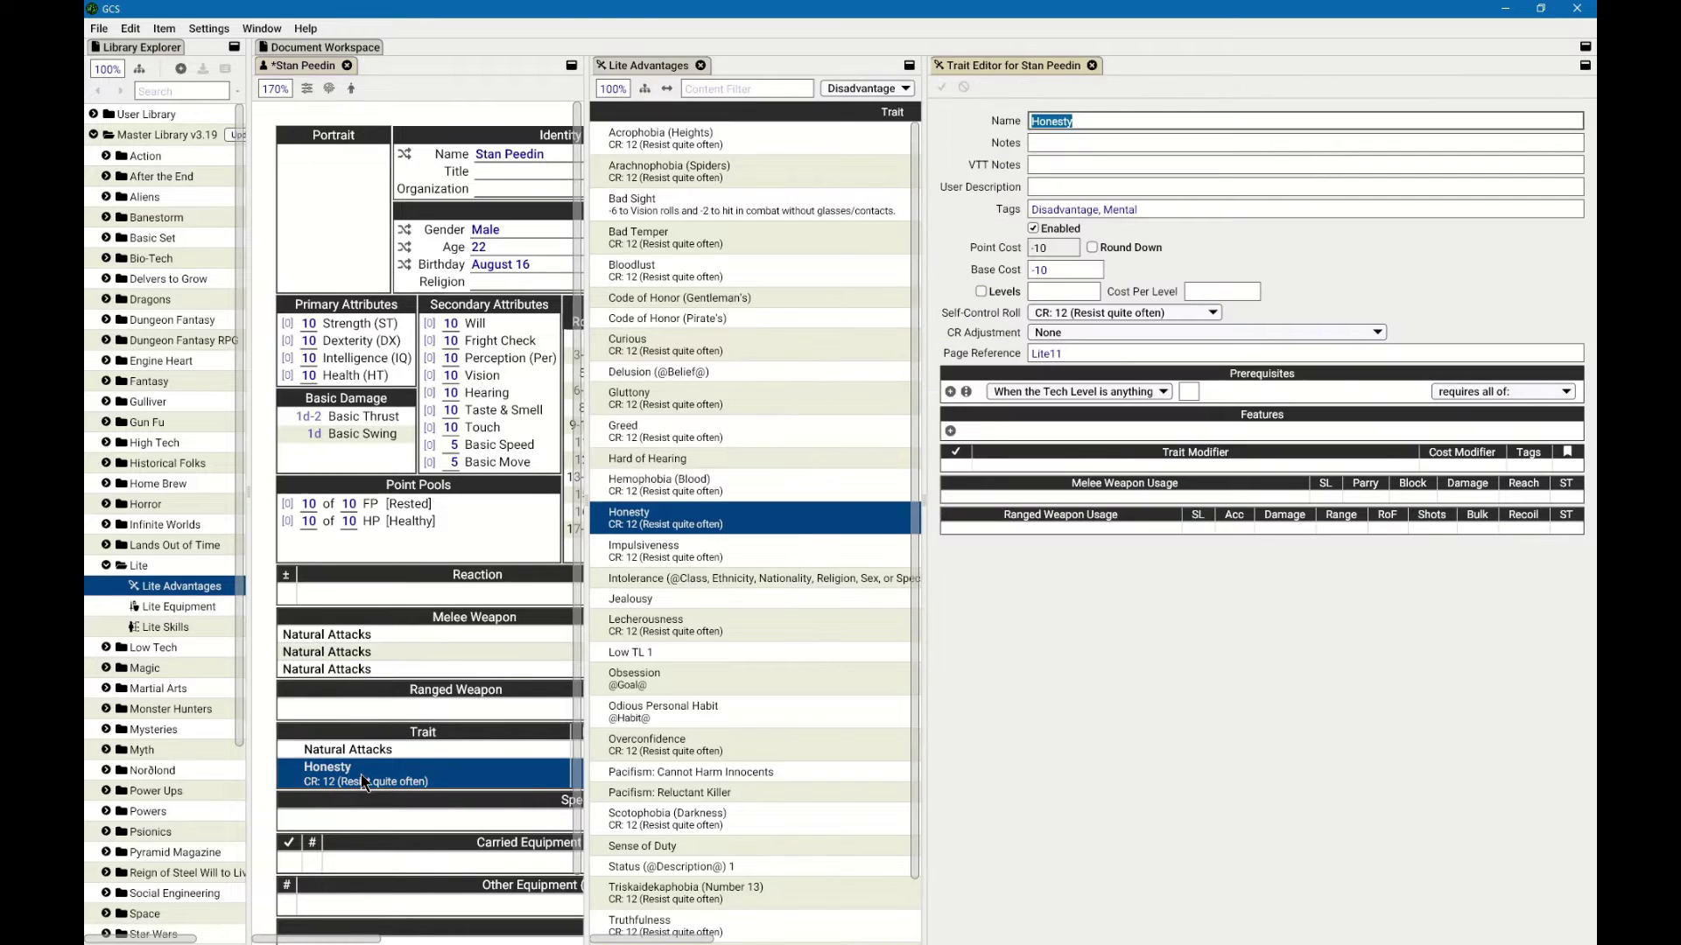
pyautogui.click(1120, 314)
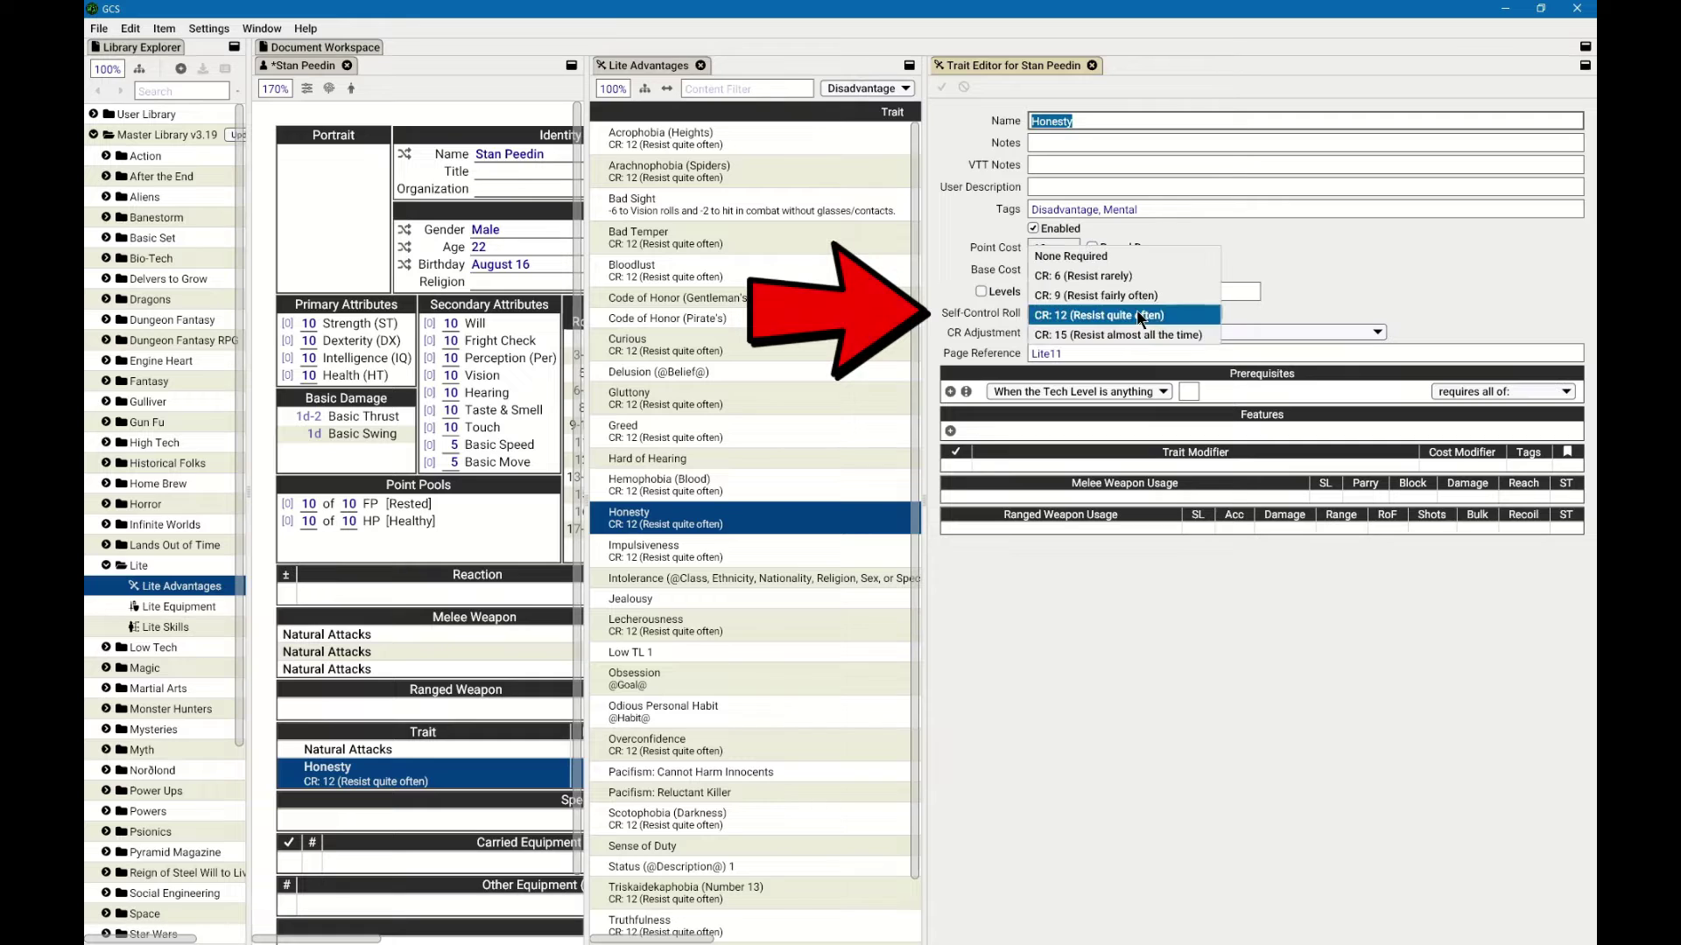
pyautogui.click(1110, 276)
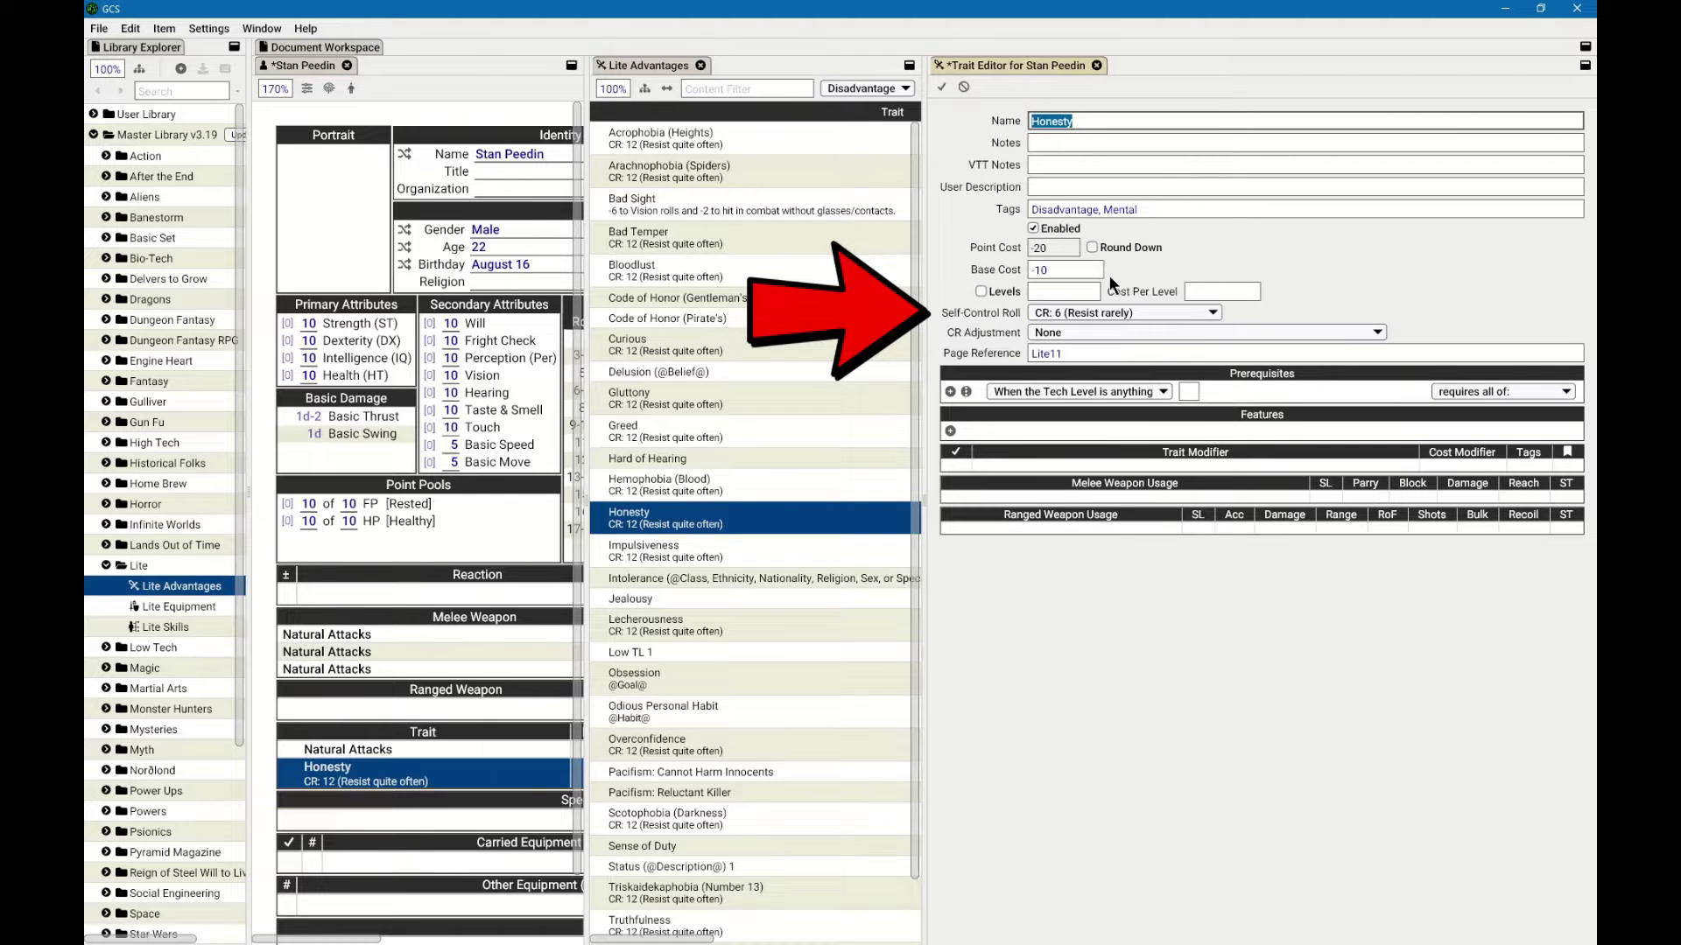
pyautogui.click(939, 82)
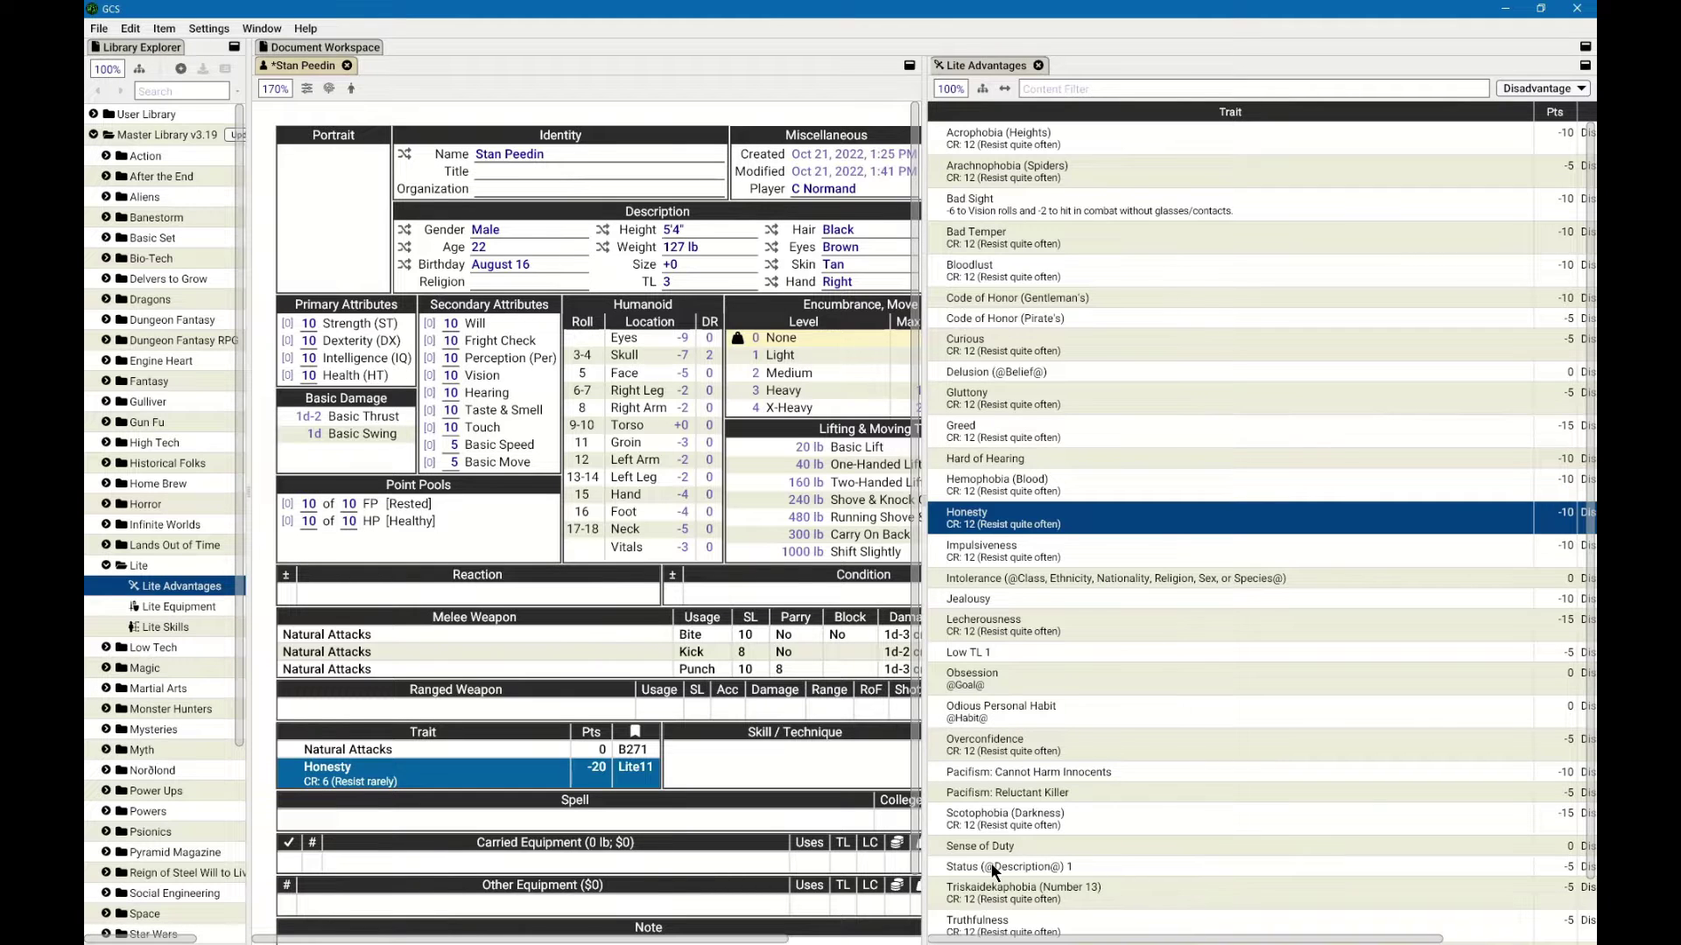
# Add the -5 point Status disadvantage to the sheet with the description "Outsider/Loner".
pyautogui.moveTo(991, 867); pyautogui.dragTo(725, 556)
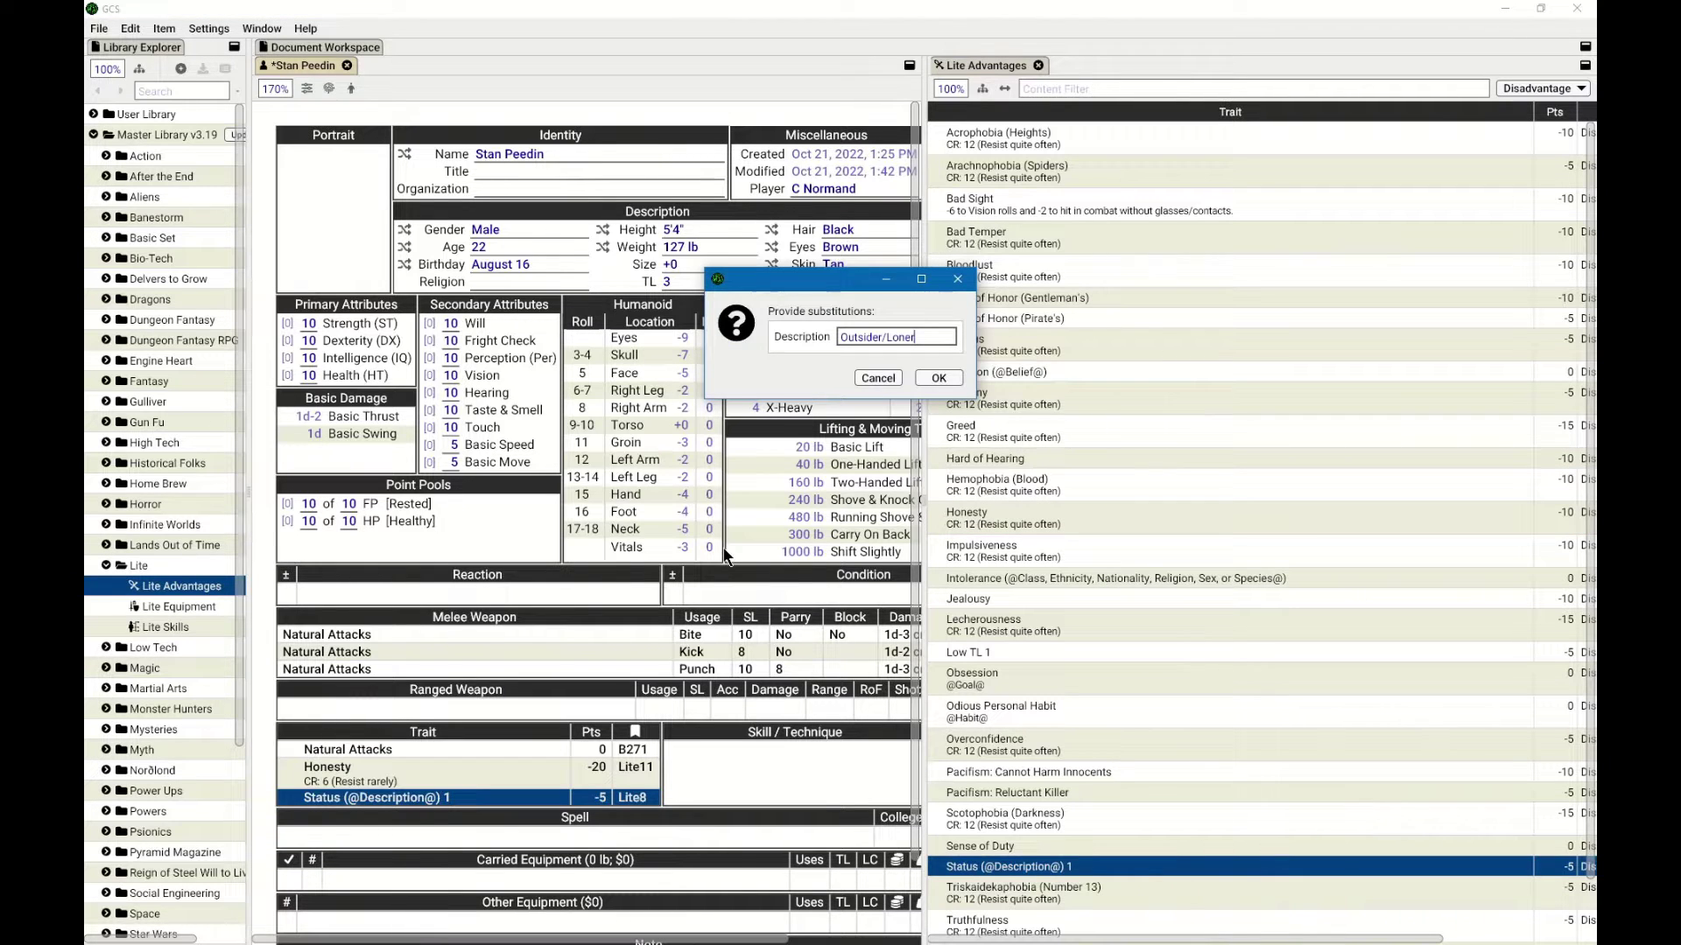
pyautogui.write('Outsider/Loner')
pyautogui.click(940, 379)
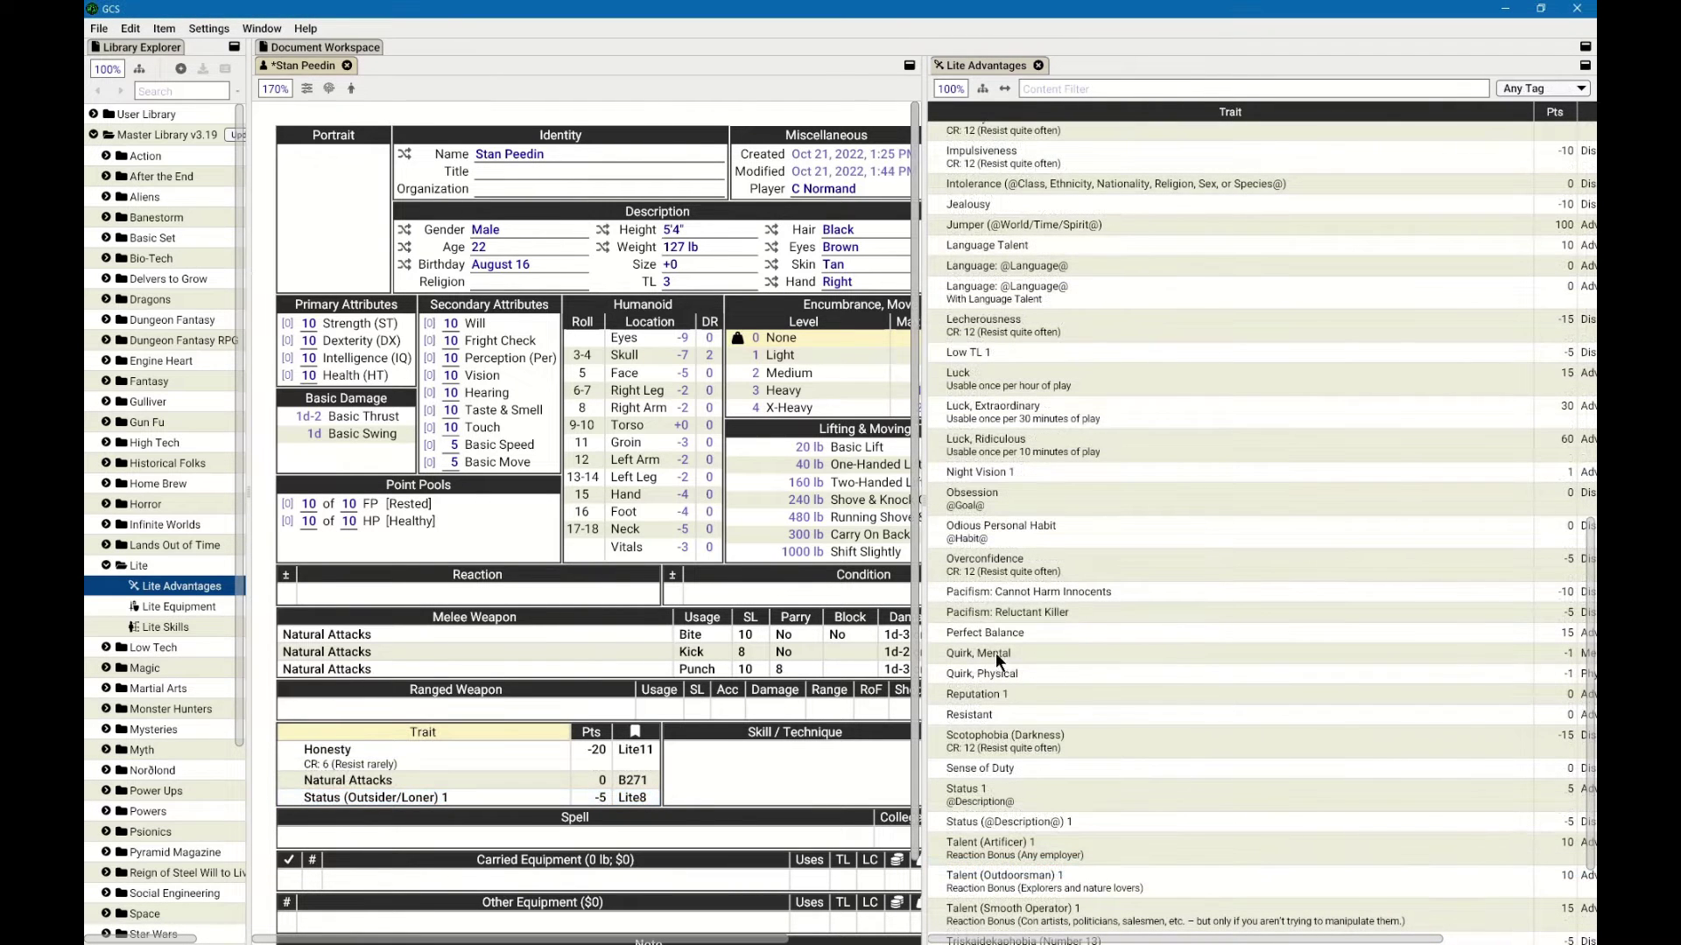
# Add a mental quirk to the sheet's traits and rename it "Quirk: Scruffy Looking (-1 reaction)".
pyautogui.moveTo(995, 653); pyautogui.dragTo(355, 783)
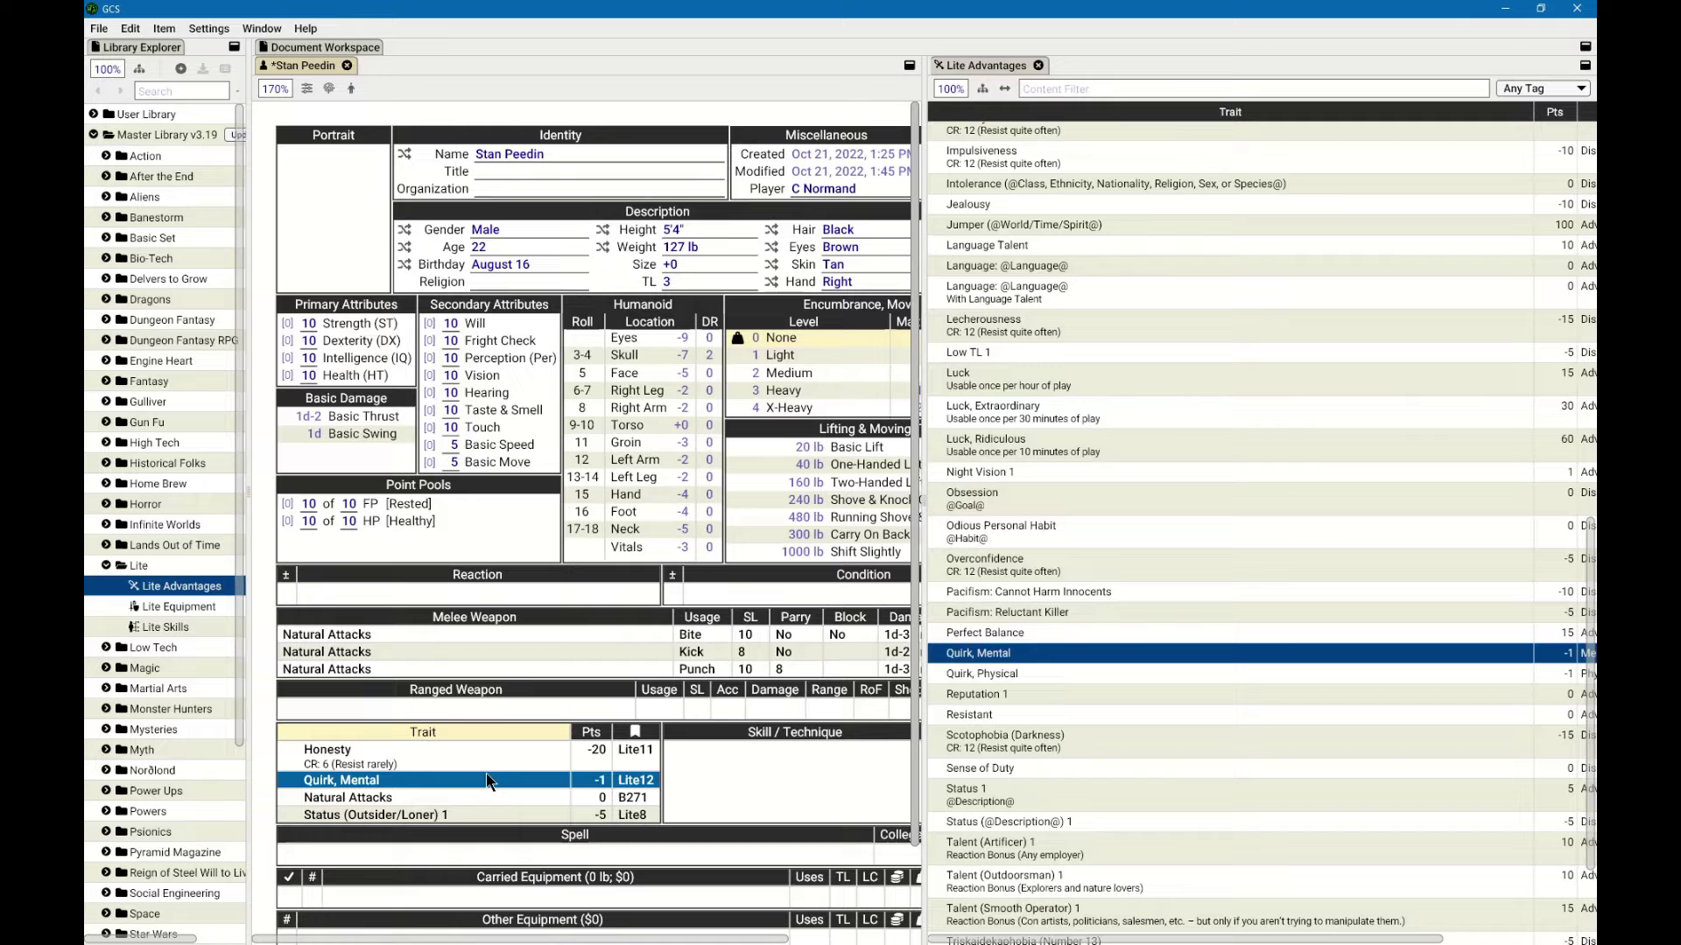
pyautogui.doubleClick(348, 779)
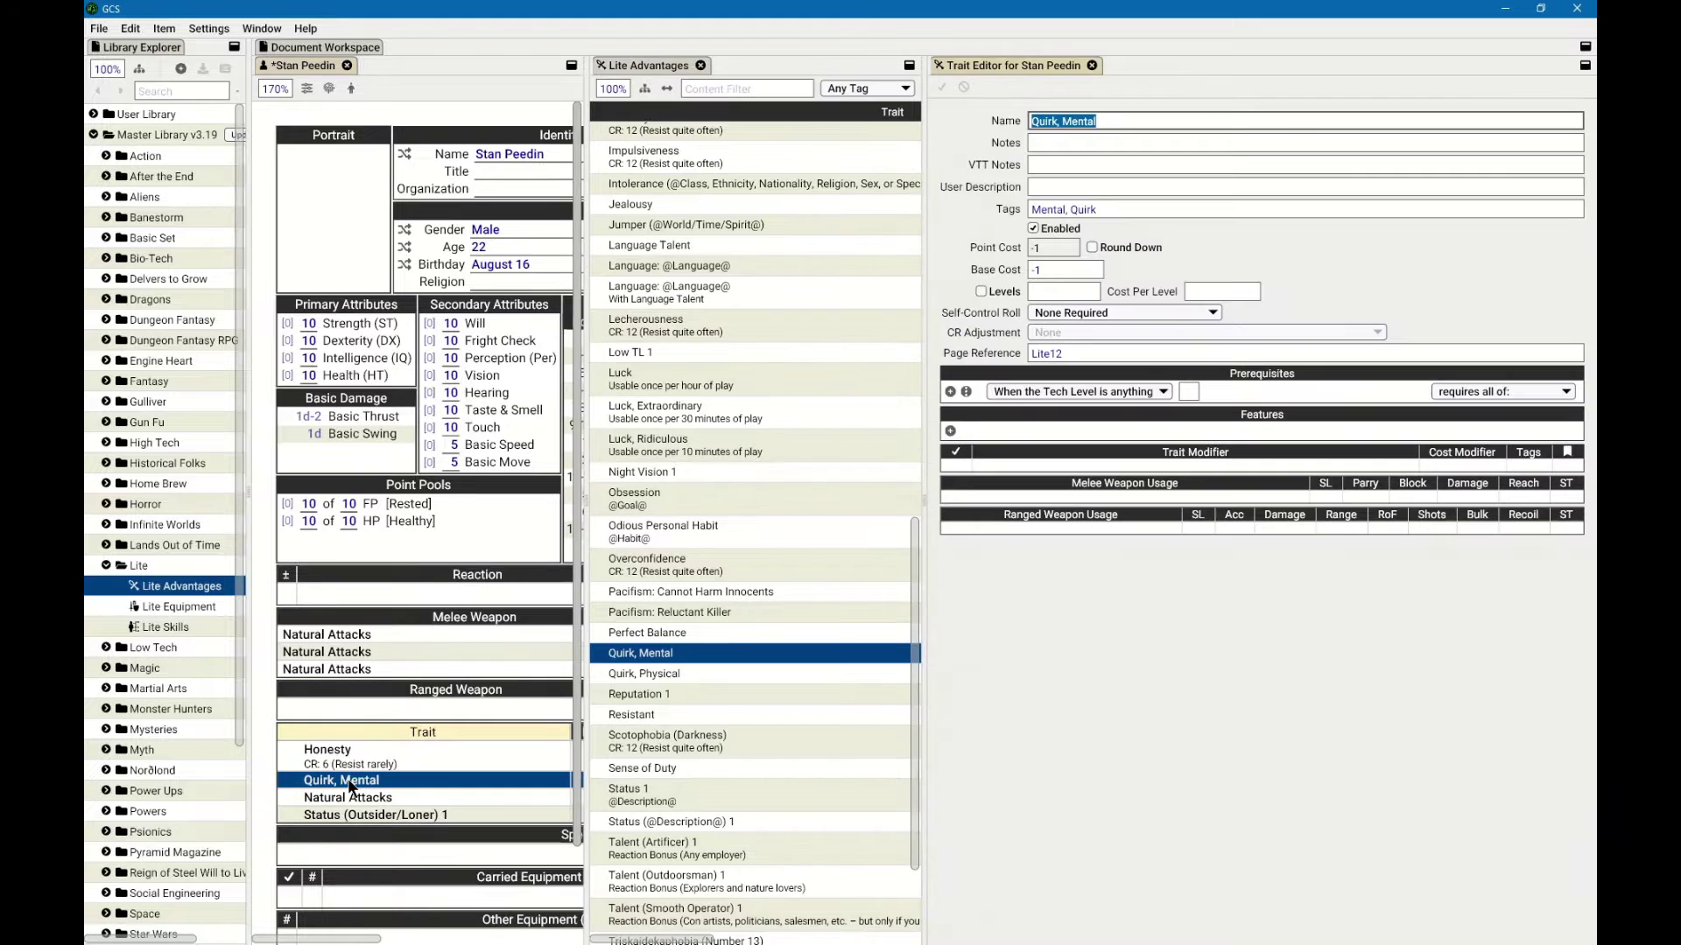
pyautogui.hotkey('ctrl', 'v')
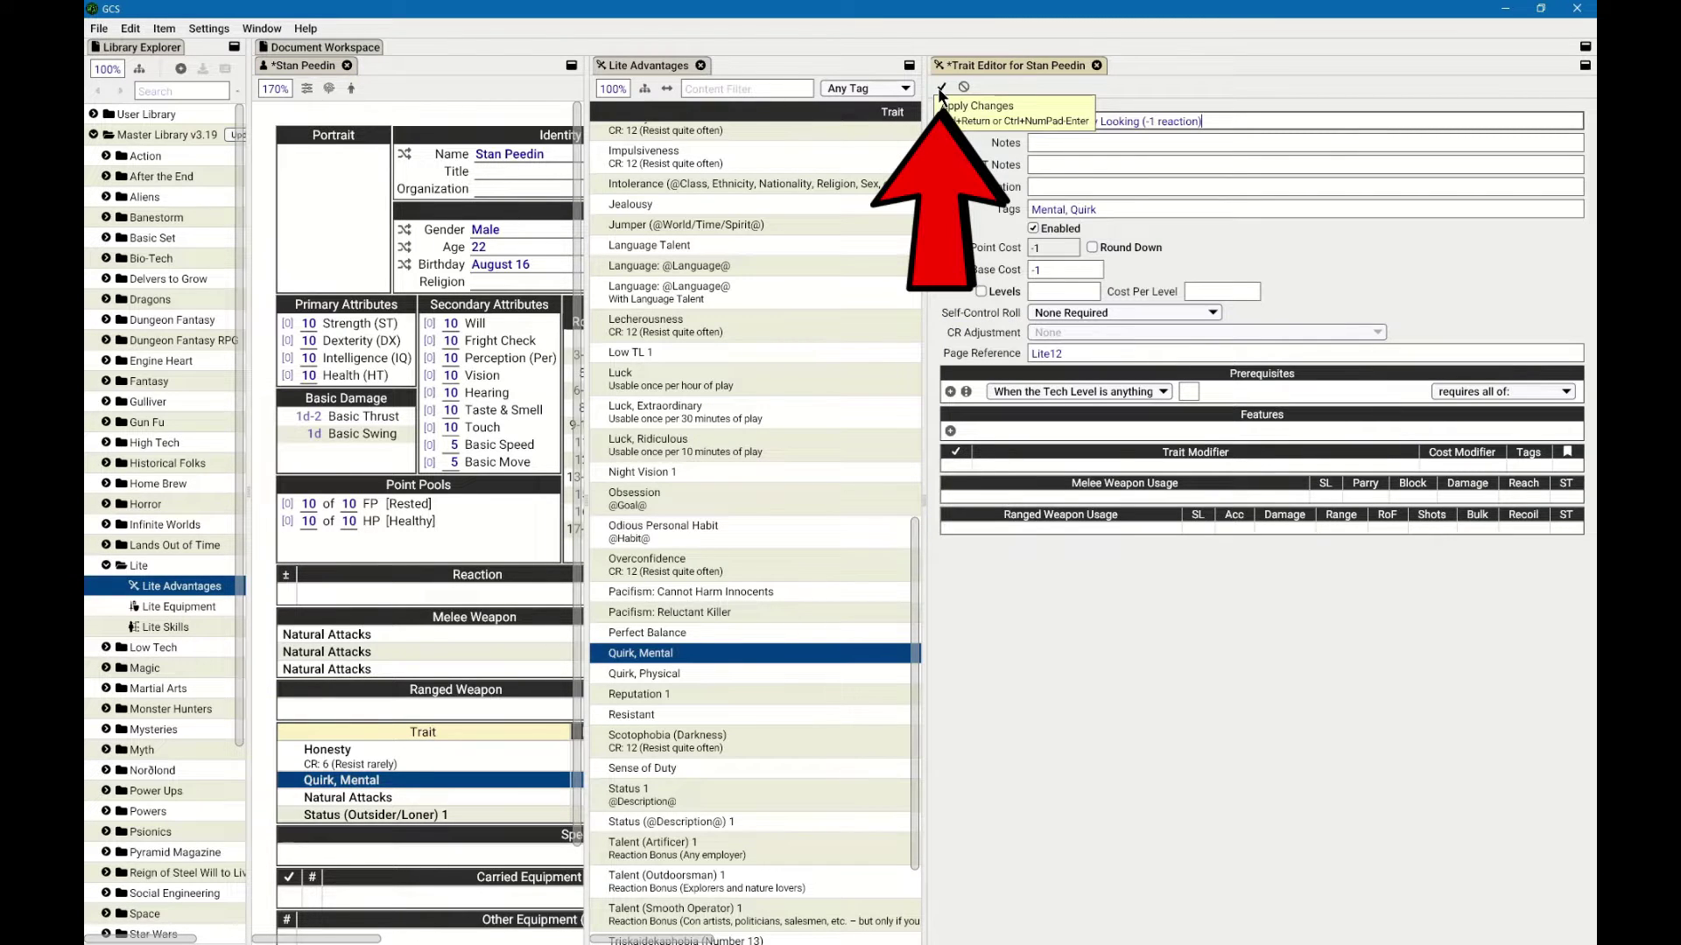
pyautogui.click(941, 88)
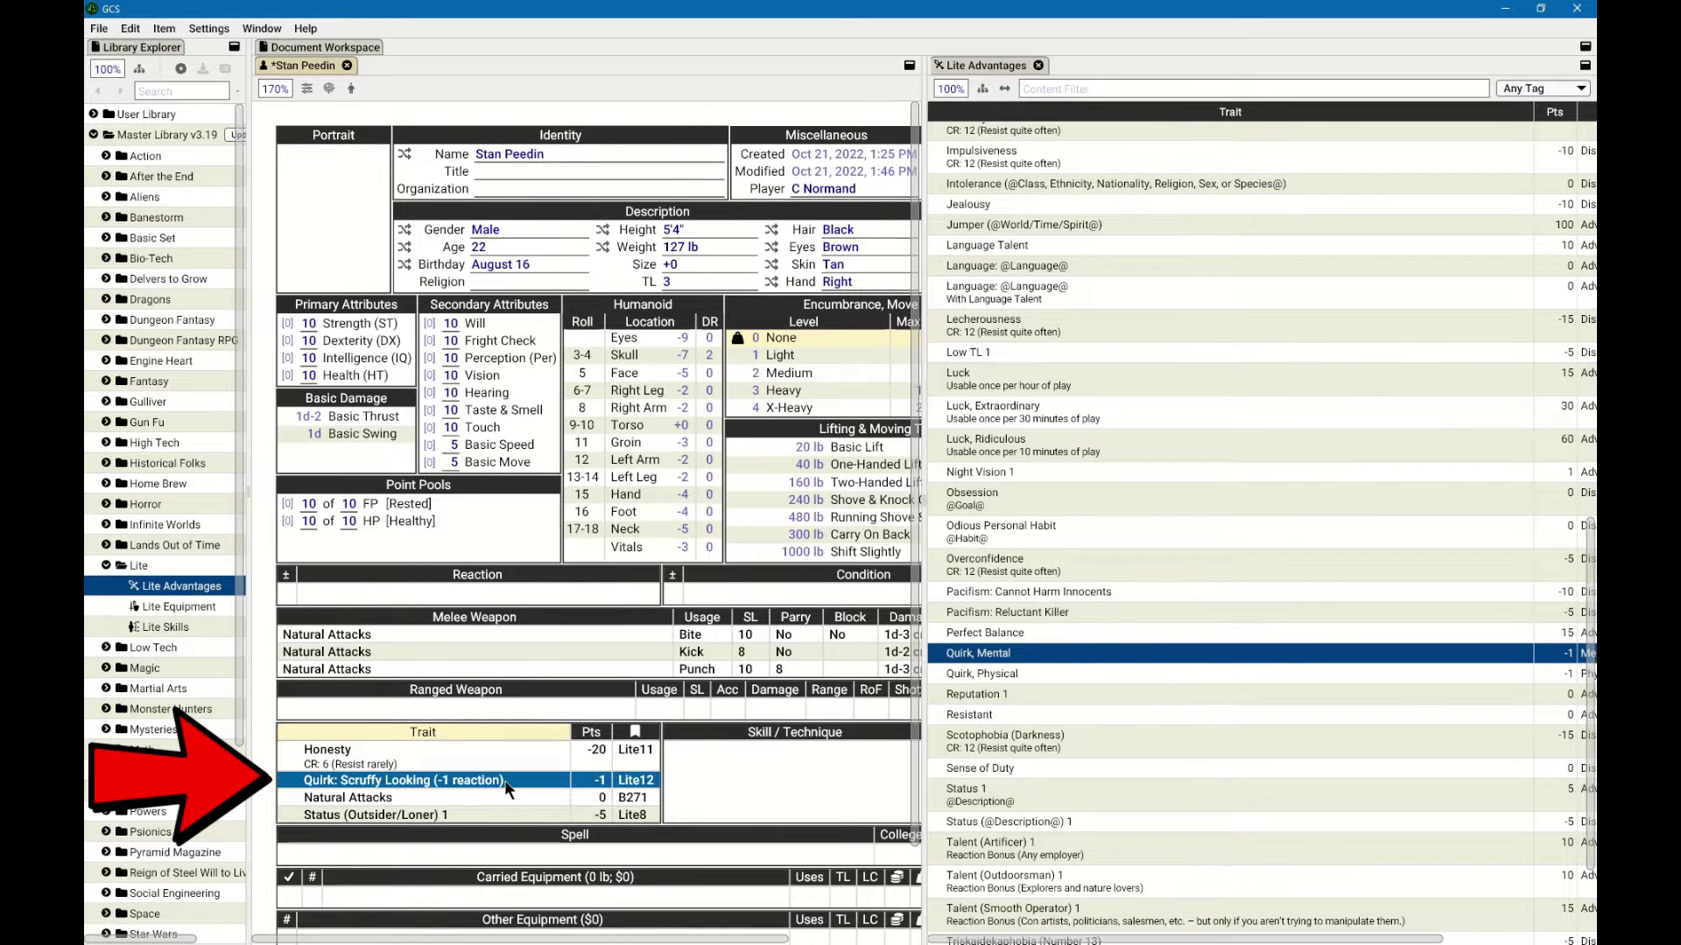
# Duplicate the Scruffy Looking quirk four times in the trait list.
pyautogui.hotkey('ctrl', 'd')
pyautogui.hotkey('ctrl', 'd')
pyautogui.hotkey('ctrl', 'd')
pyautogui.hotkey('ctrl', 'd')
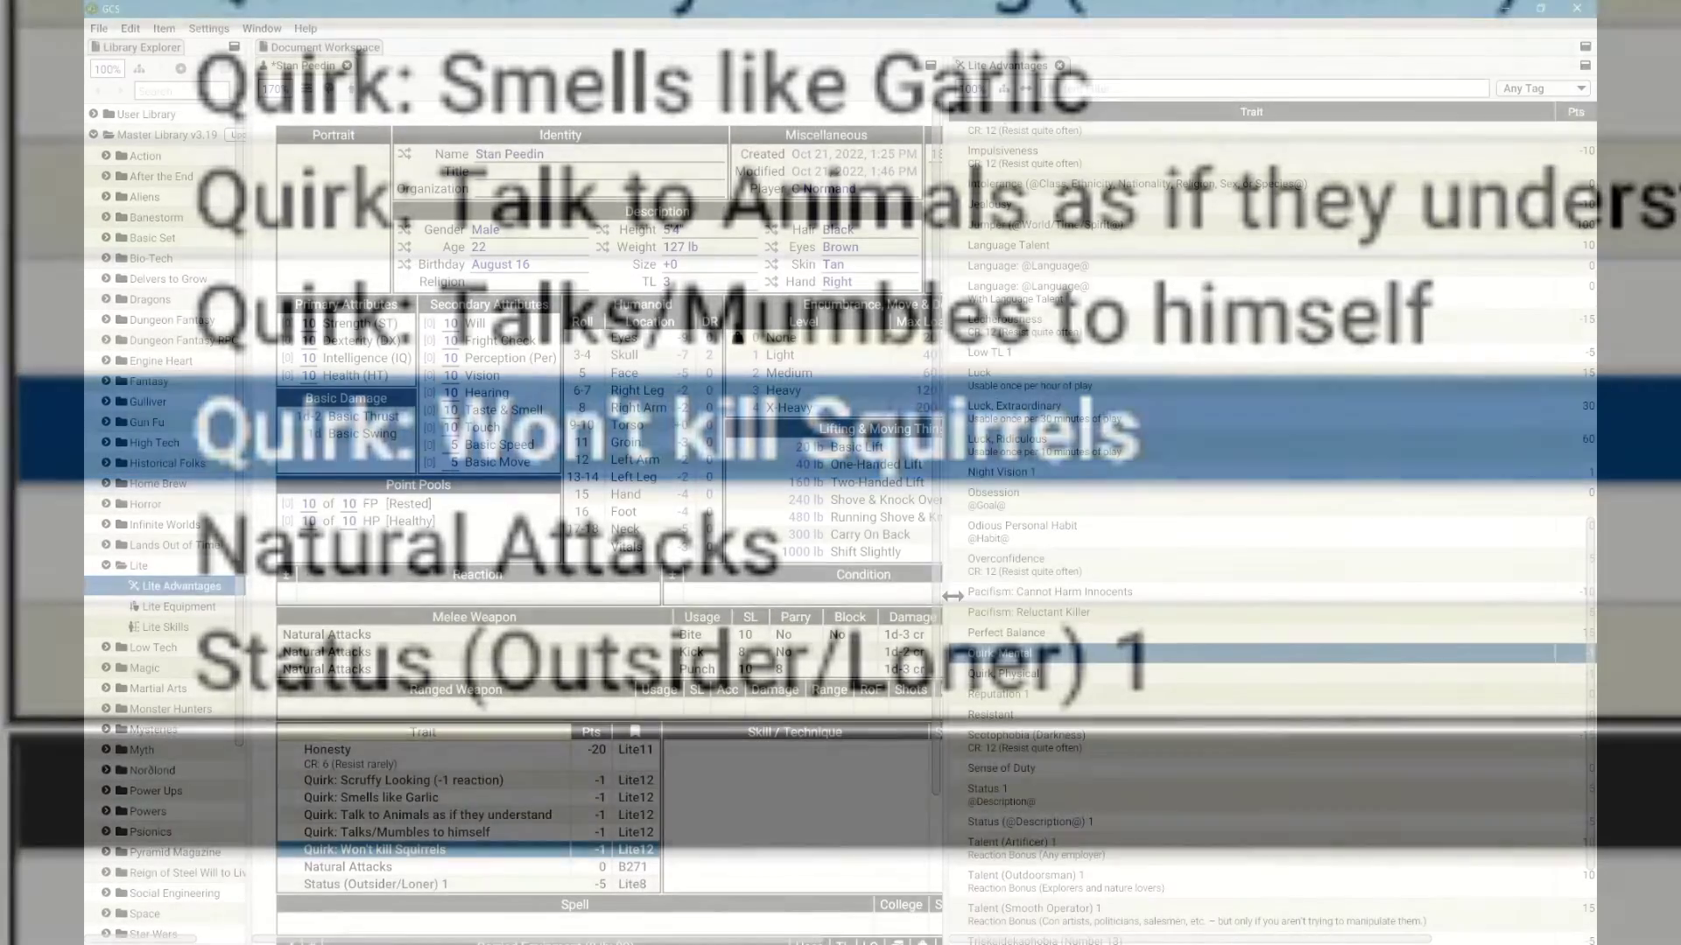
# Widen the character sheet's area and sort its traits by points.
pyautogui.moveTo(952, 595); pyautogui.dragTo(1067, 578)
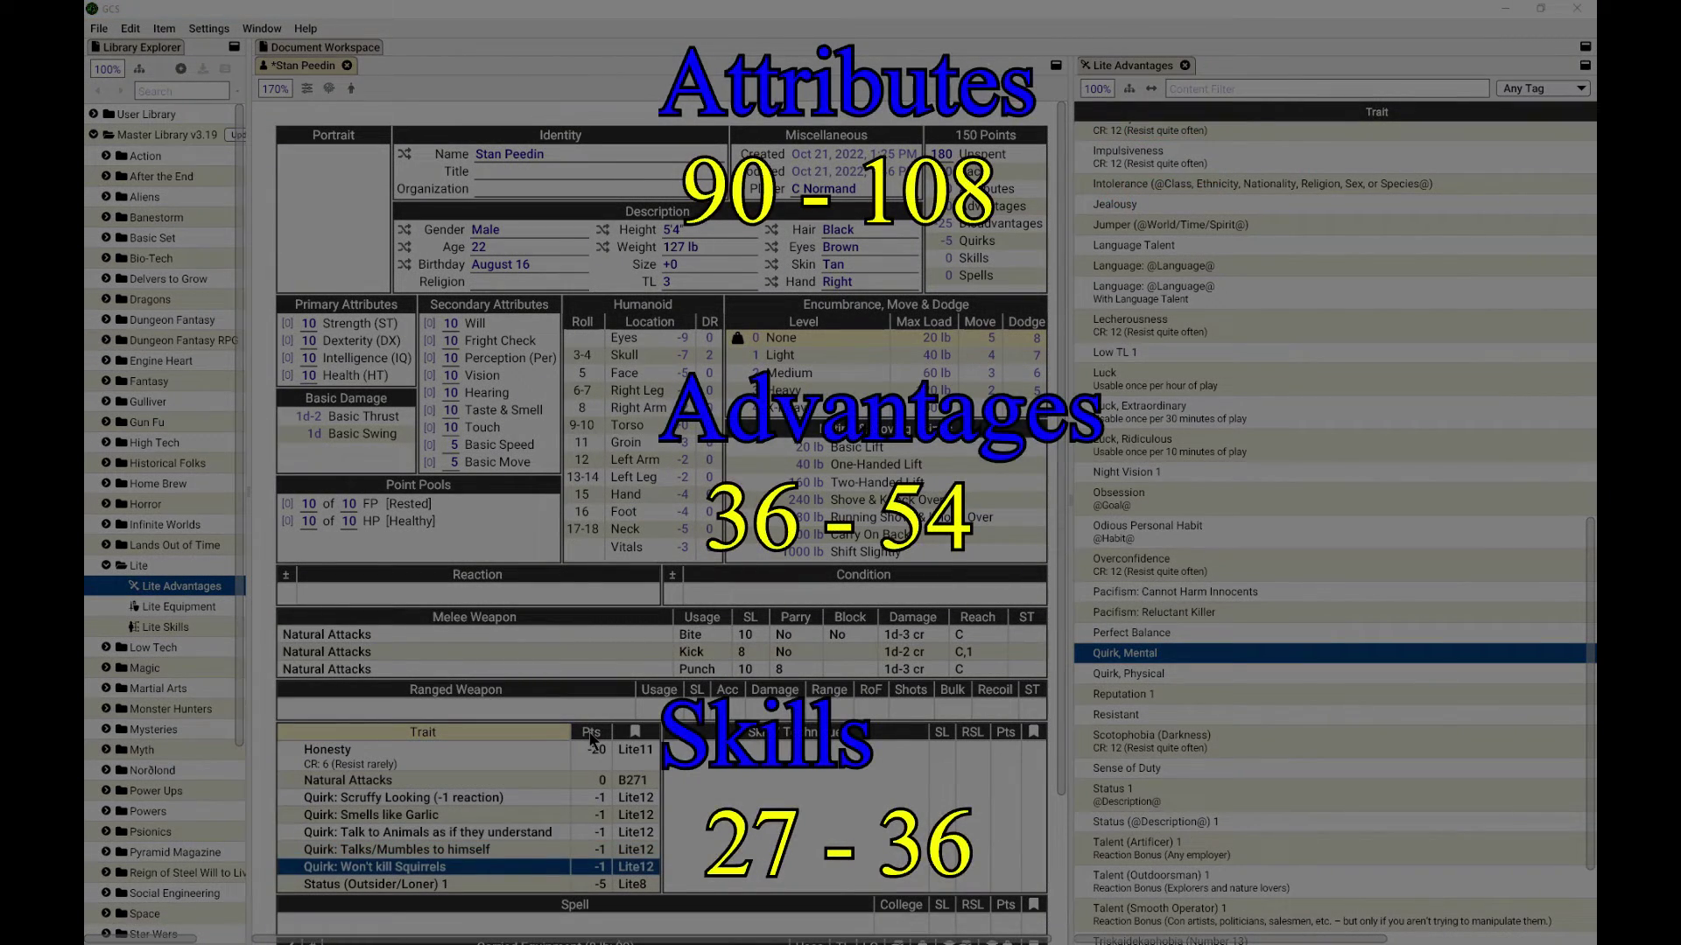
pyautogui.click(590, 732)
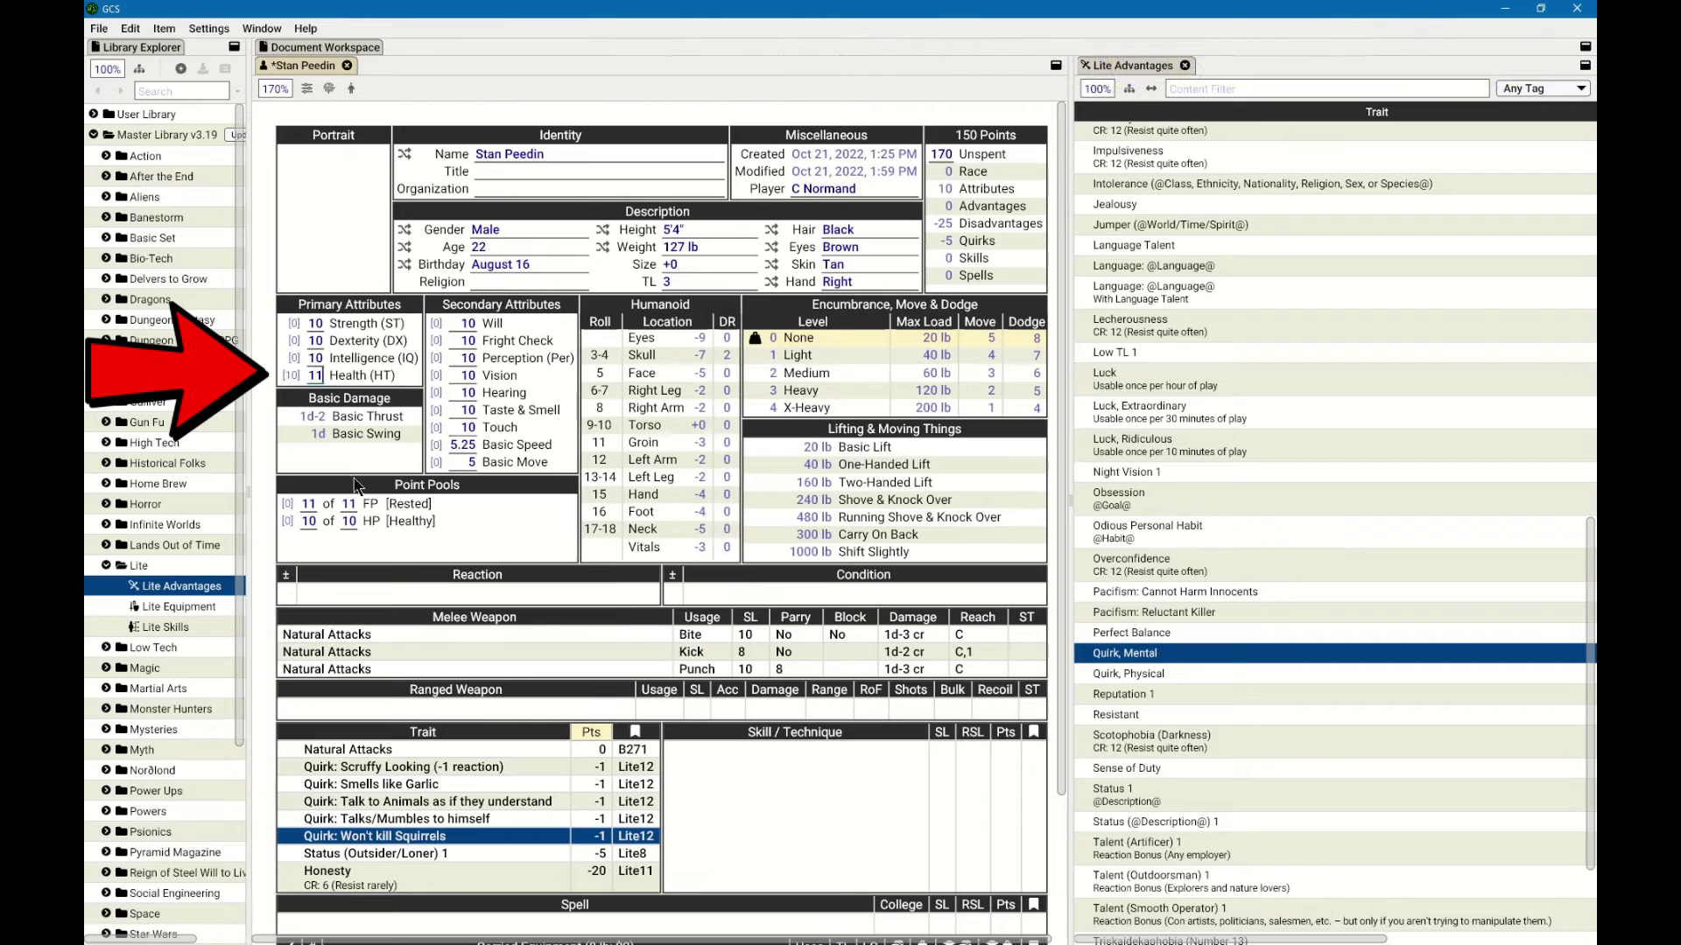
# Set the character's Health (HT) to 11 and Dexterity (DX) to 13.
pyautogui.doubleClick(309, 376)
pyautogui.write('11')
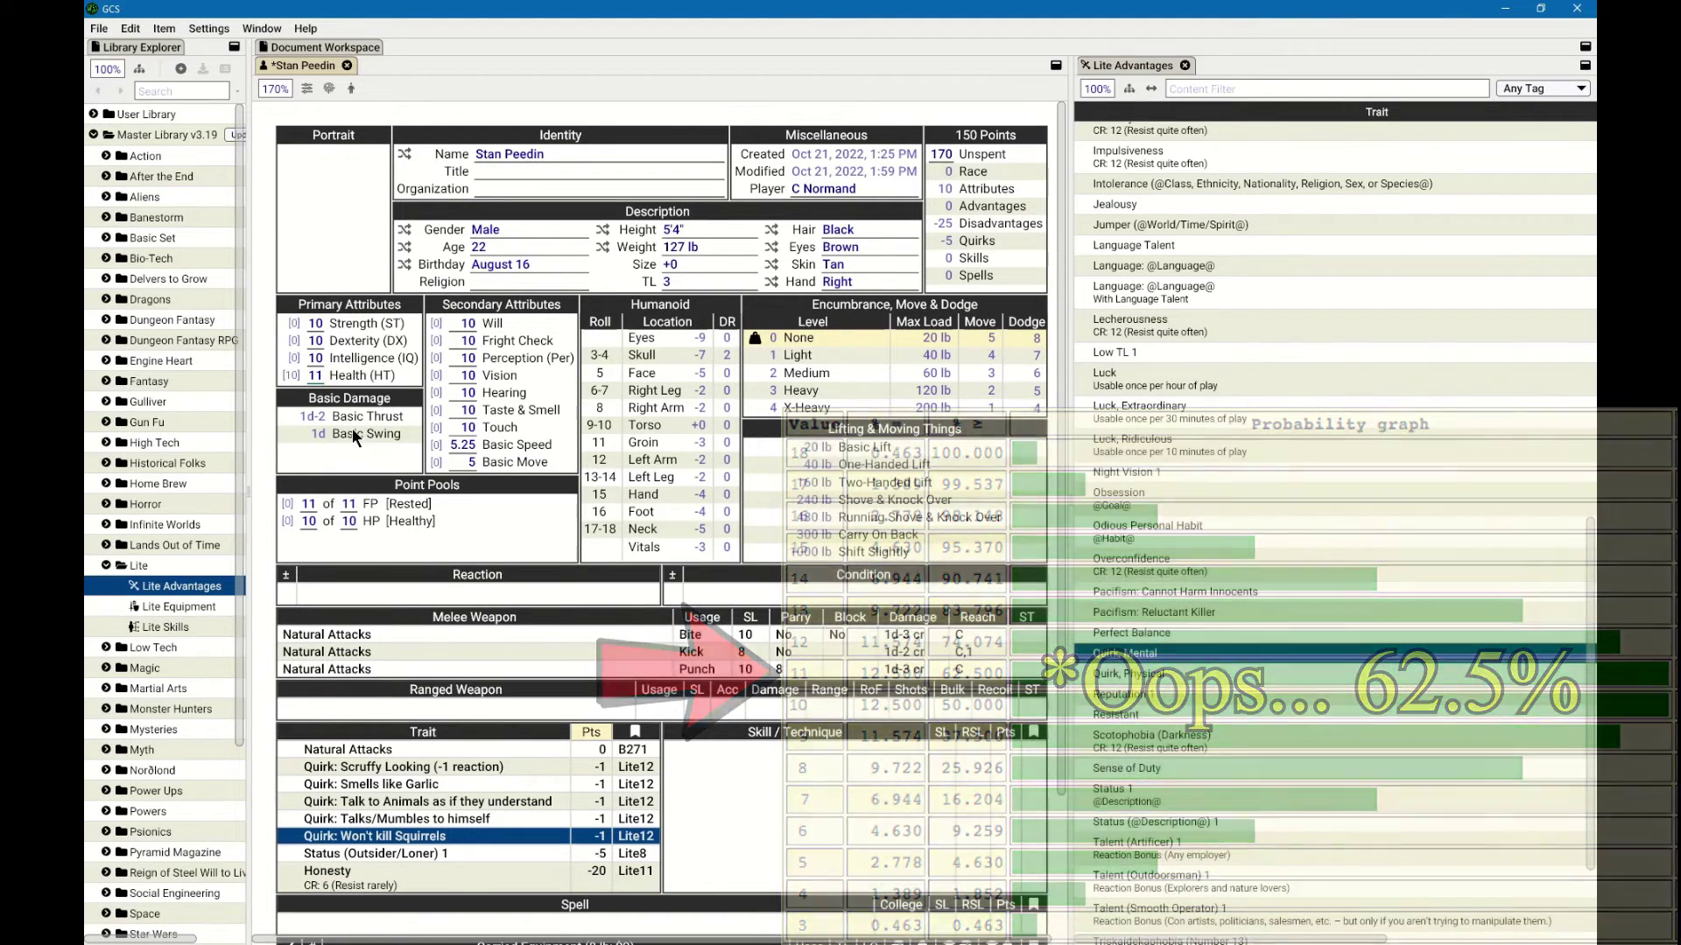
pyautogui.click(314, 341)
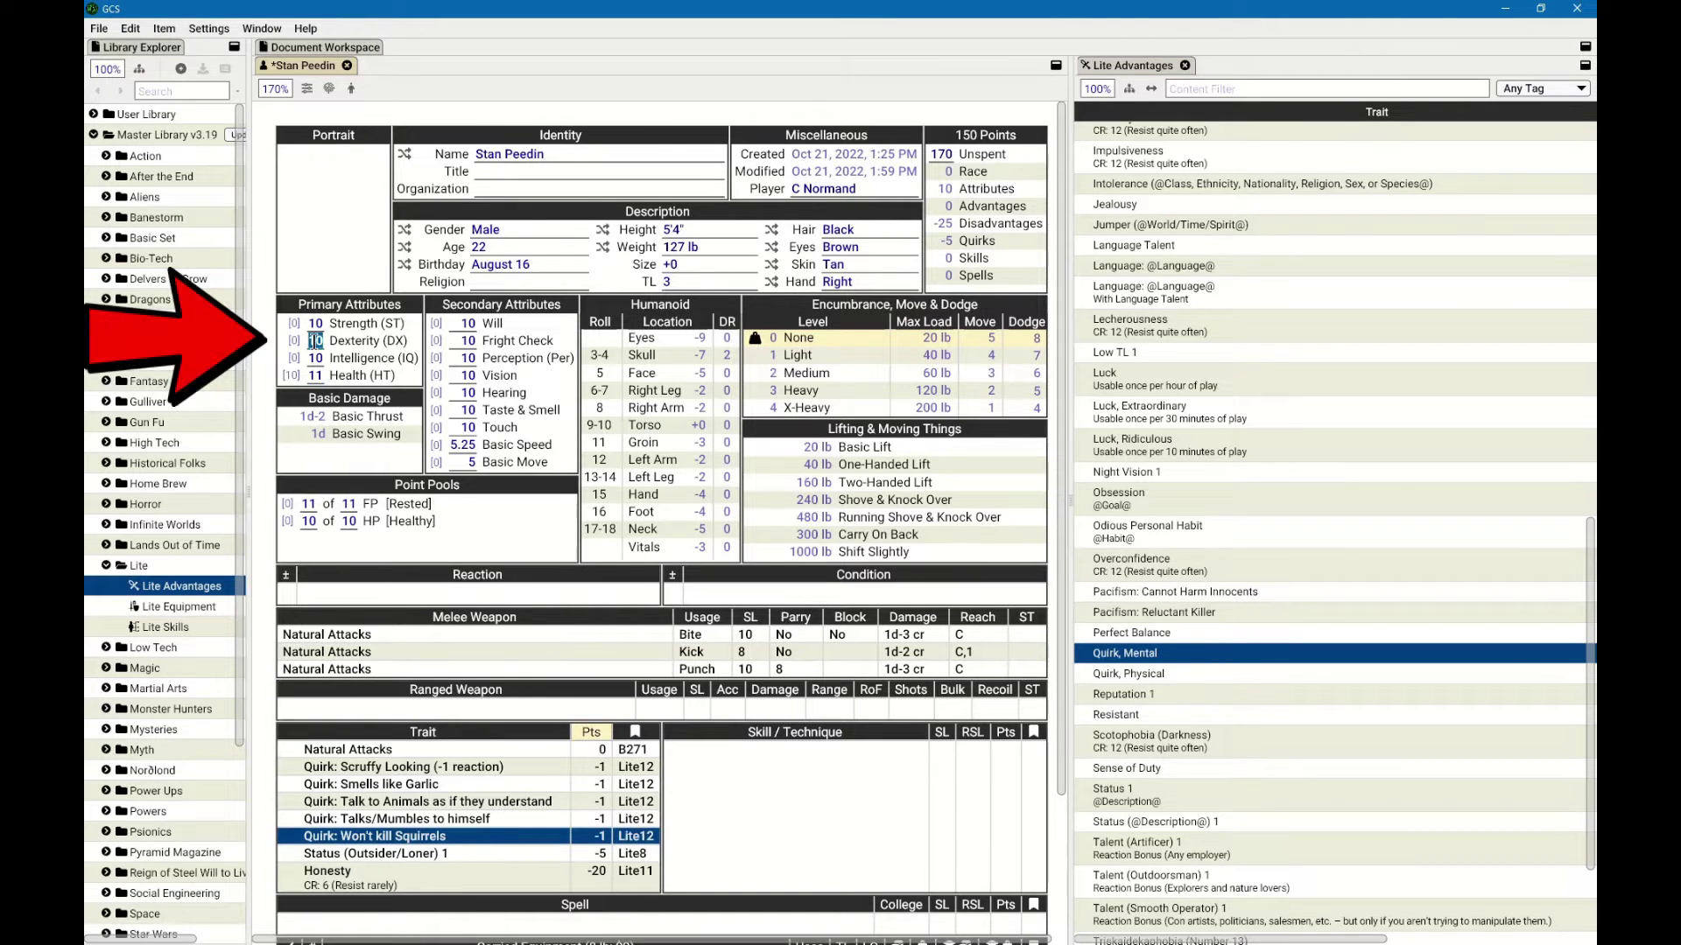
pyautogui.write('13')
pyautogui.press('Return')
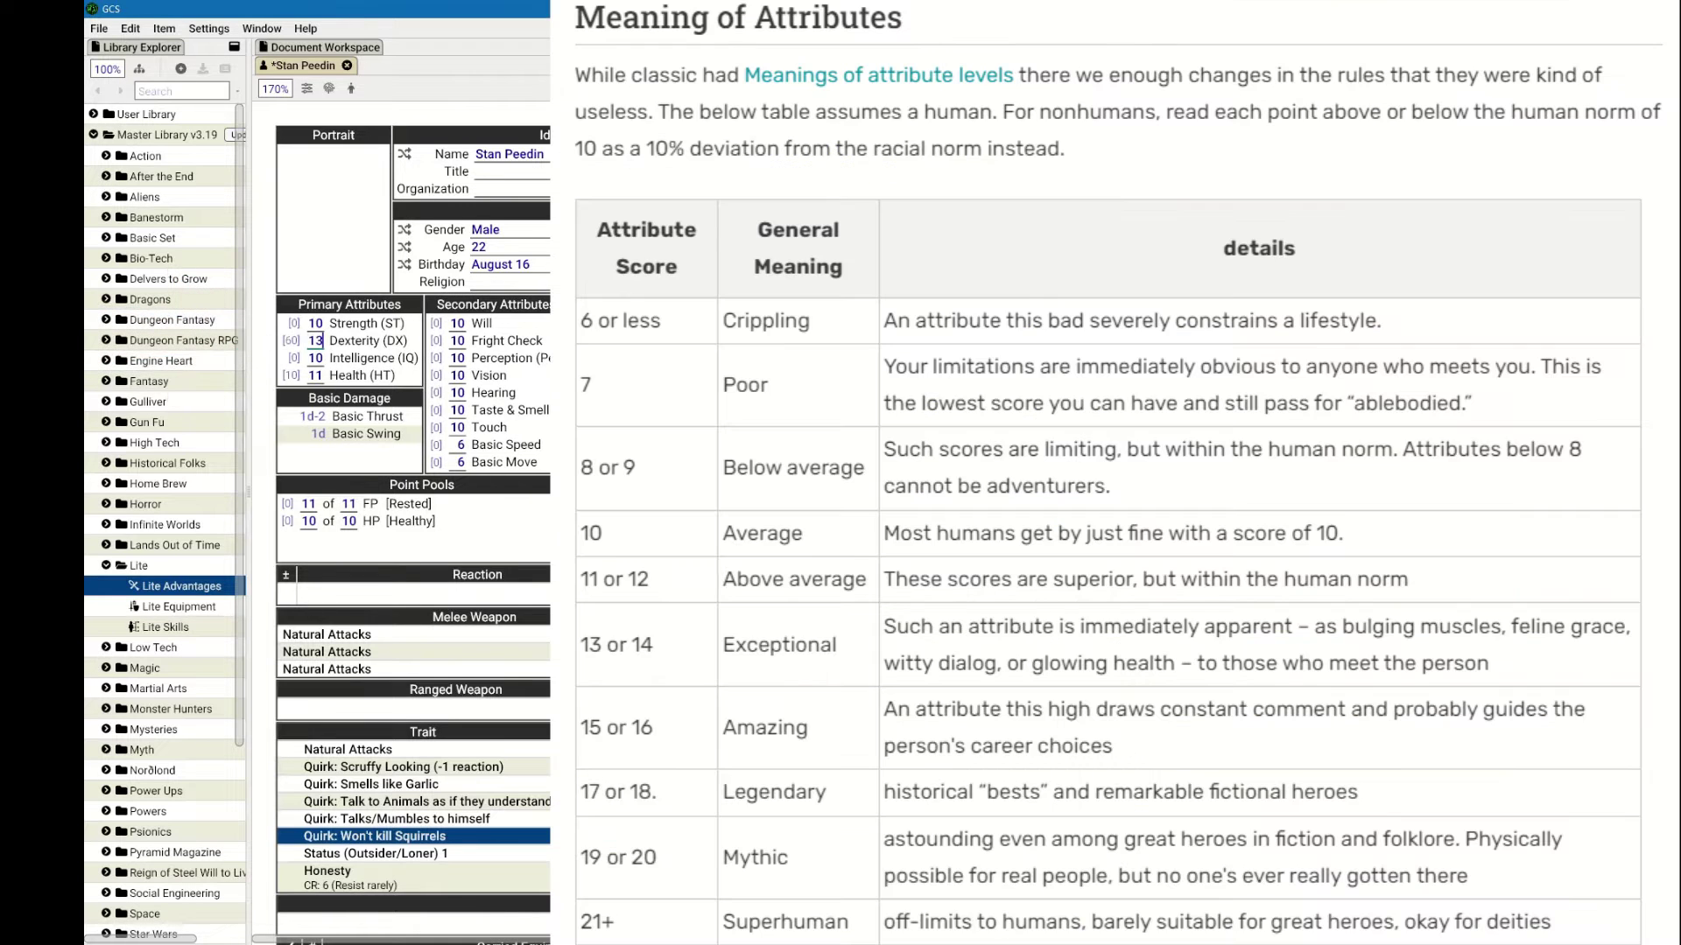
# Set the character's Perception (Per) to 12.
pyautogui.hotkey('alt', 'Tab')
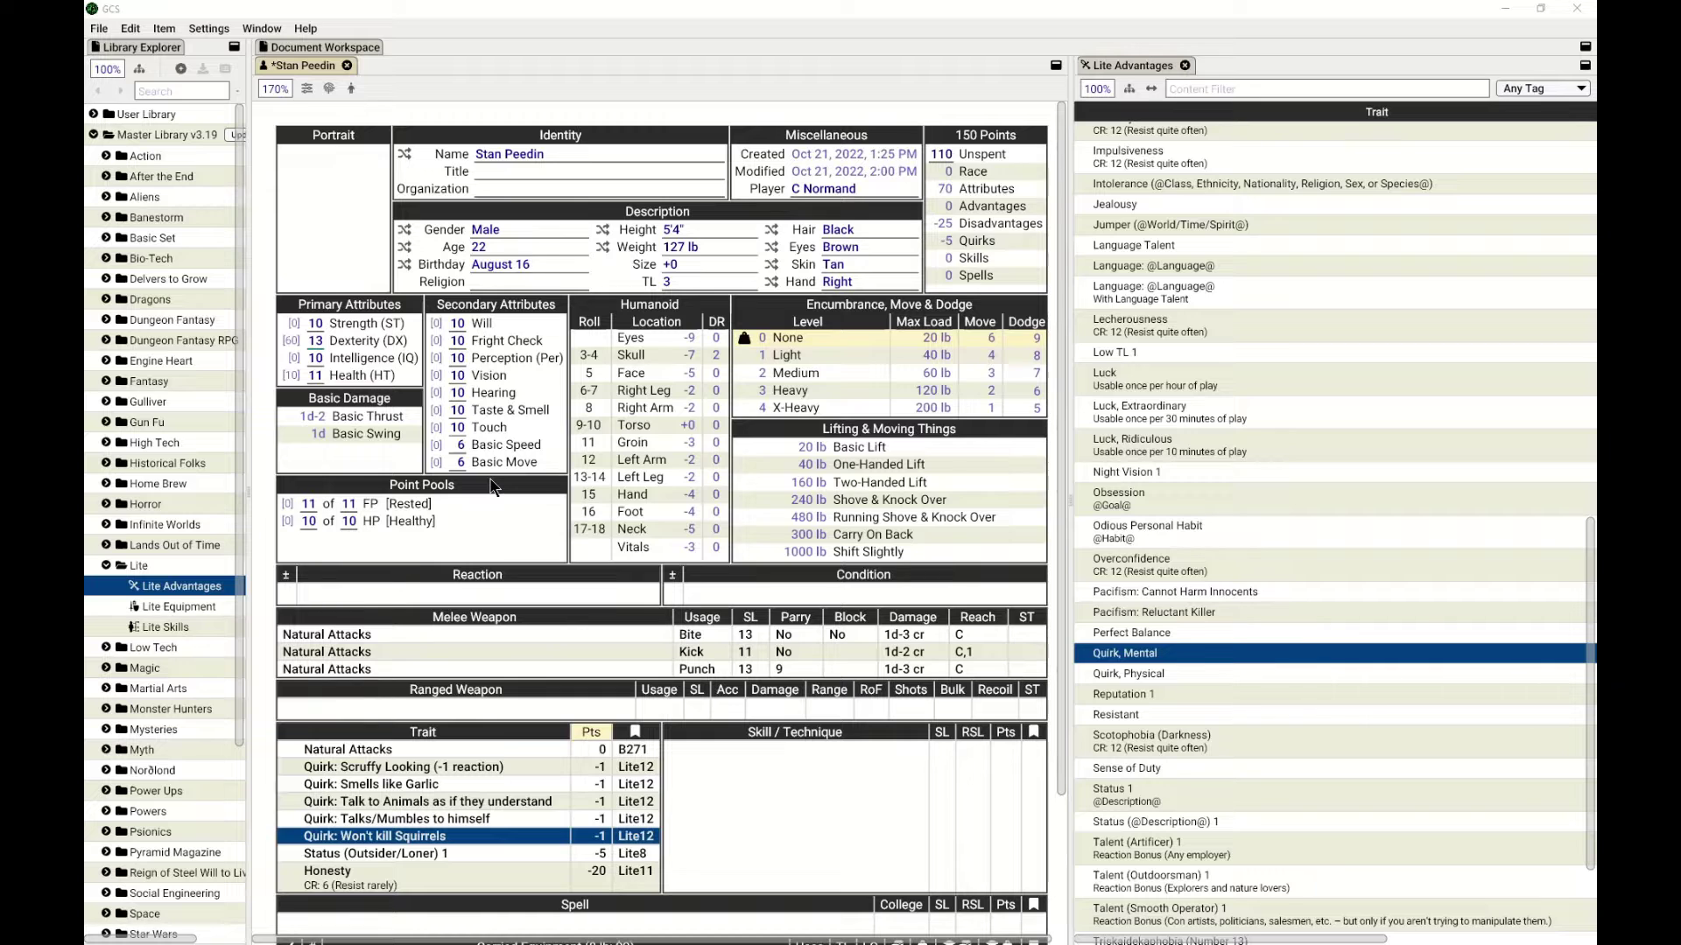
pyautogui.click(470, 358)
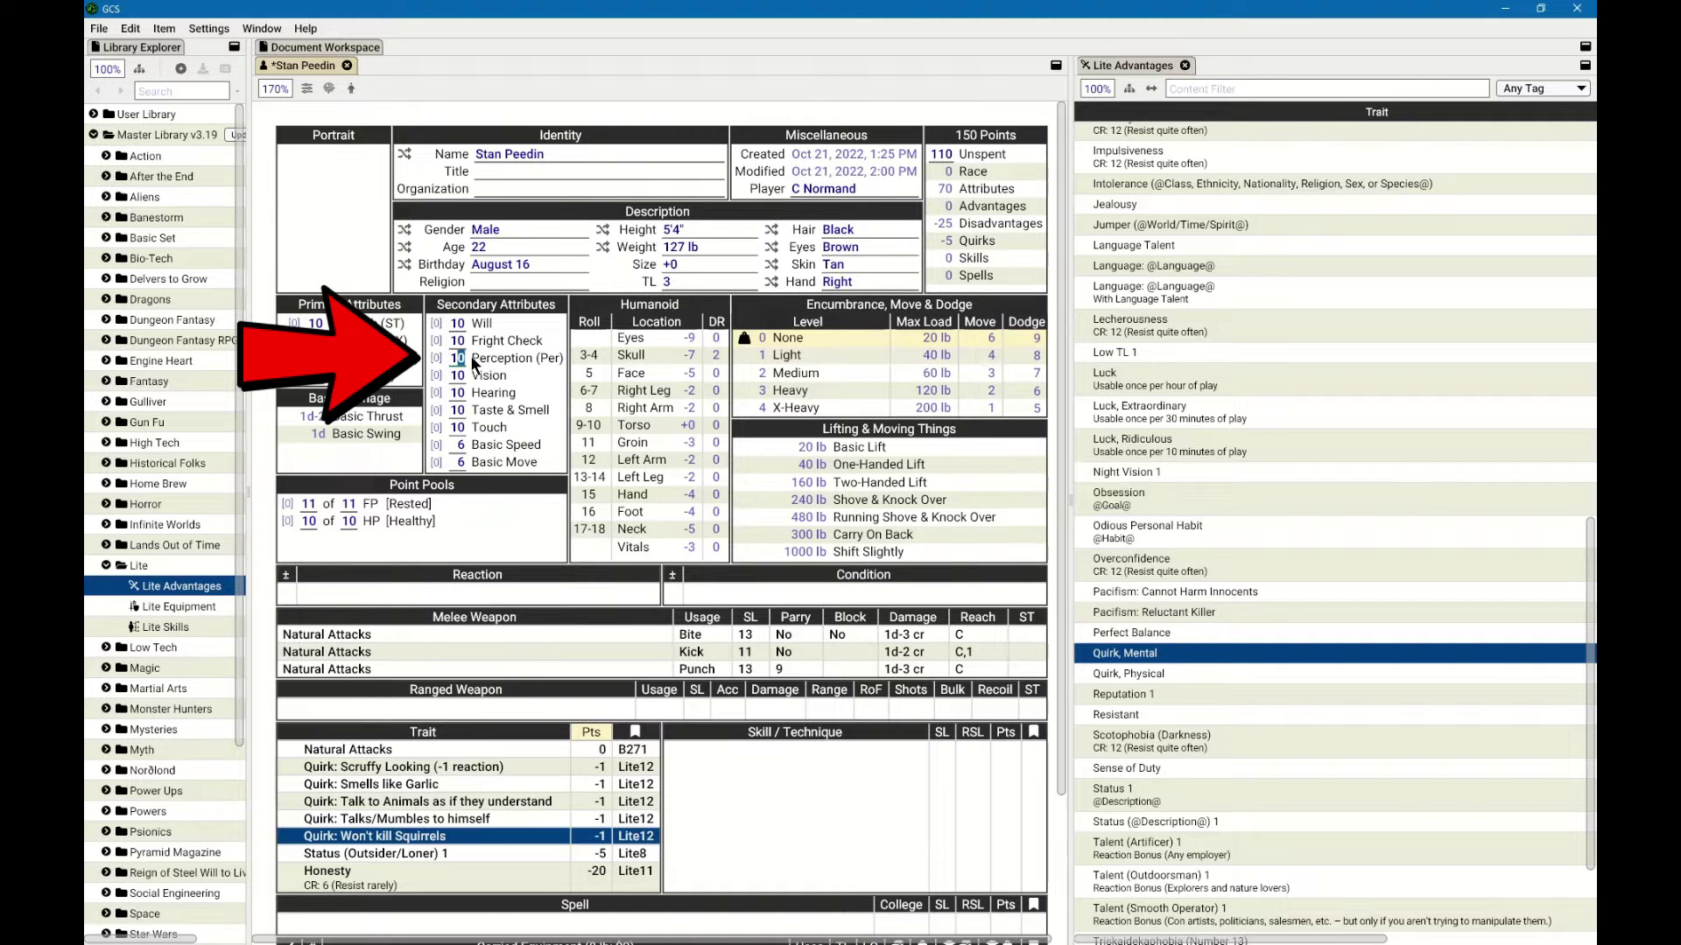
pyautogui.write('12')
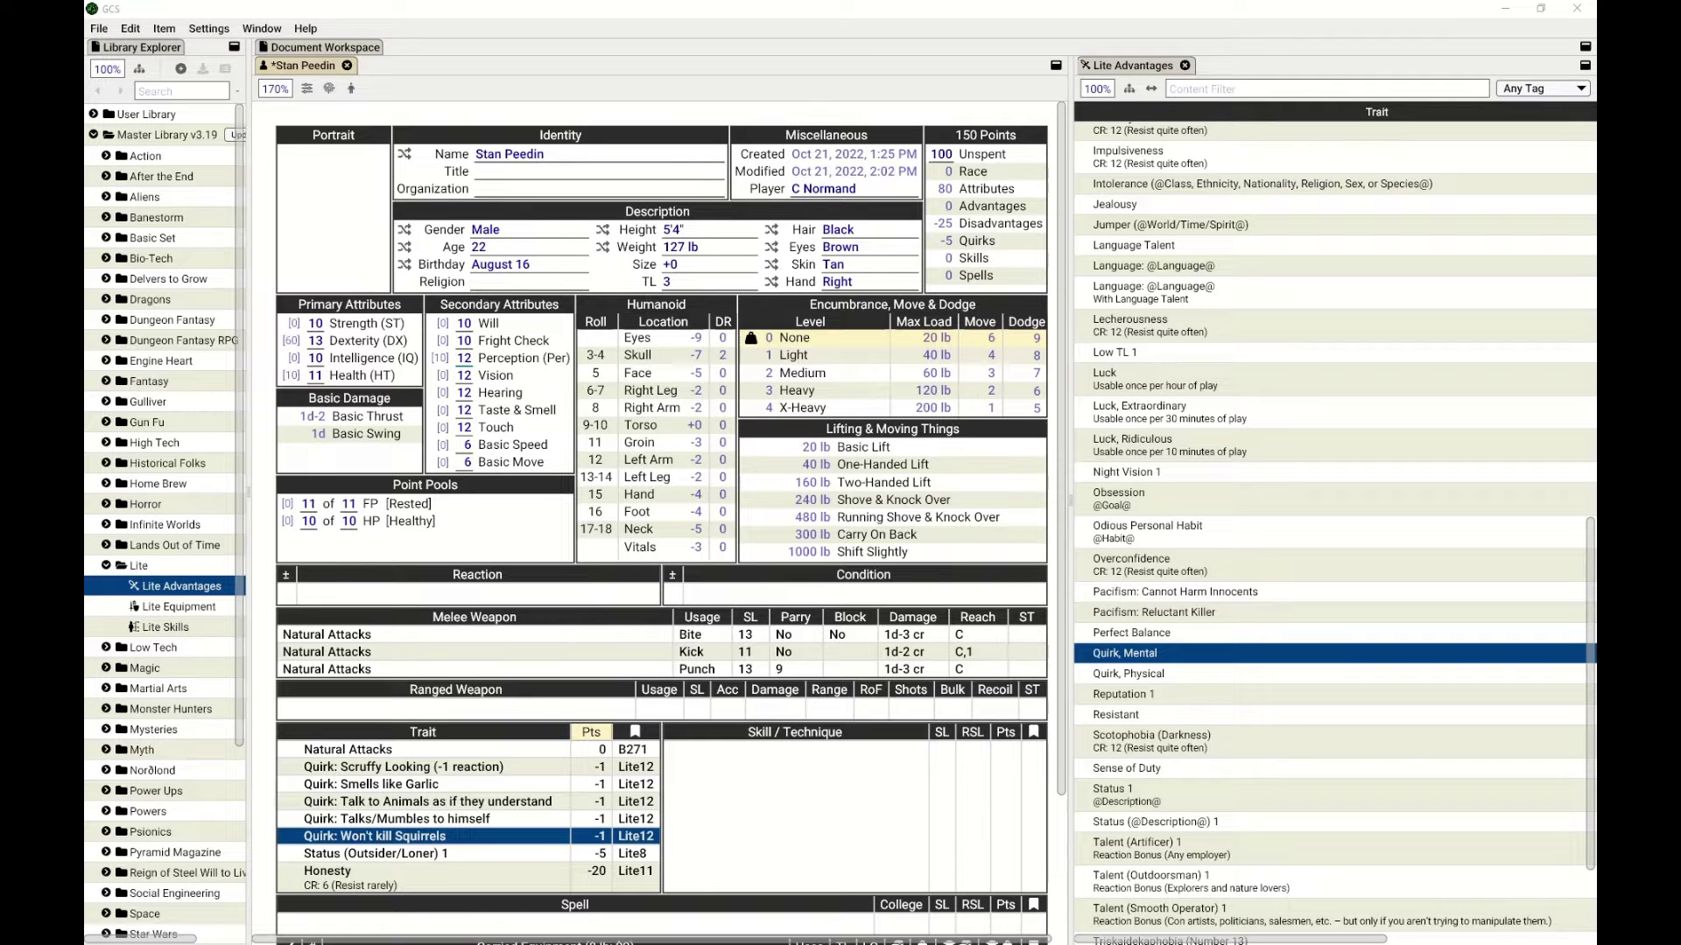
# Delete the Bite melee weapon usage from the Natural Attacks trait.
pyautogui.doubleClick(371, 751)
pyautogui.rightClick(995, 495)
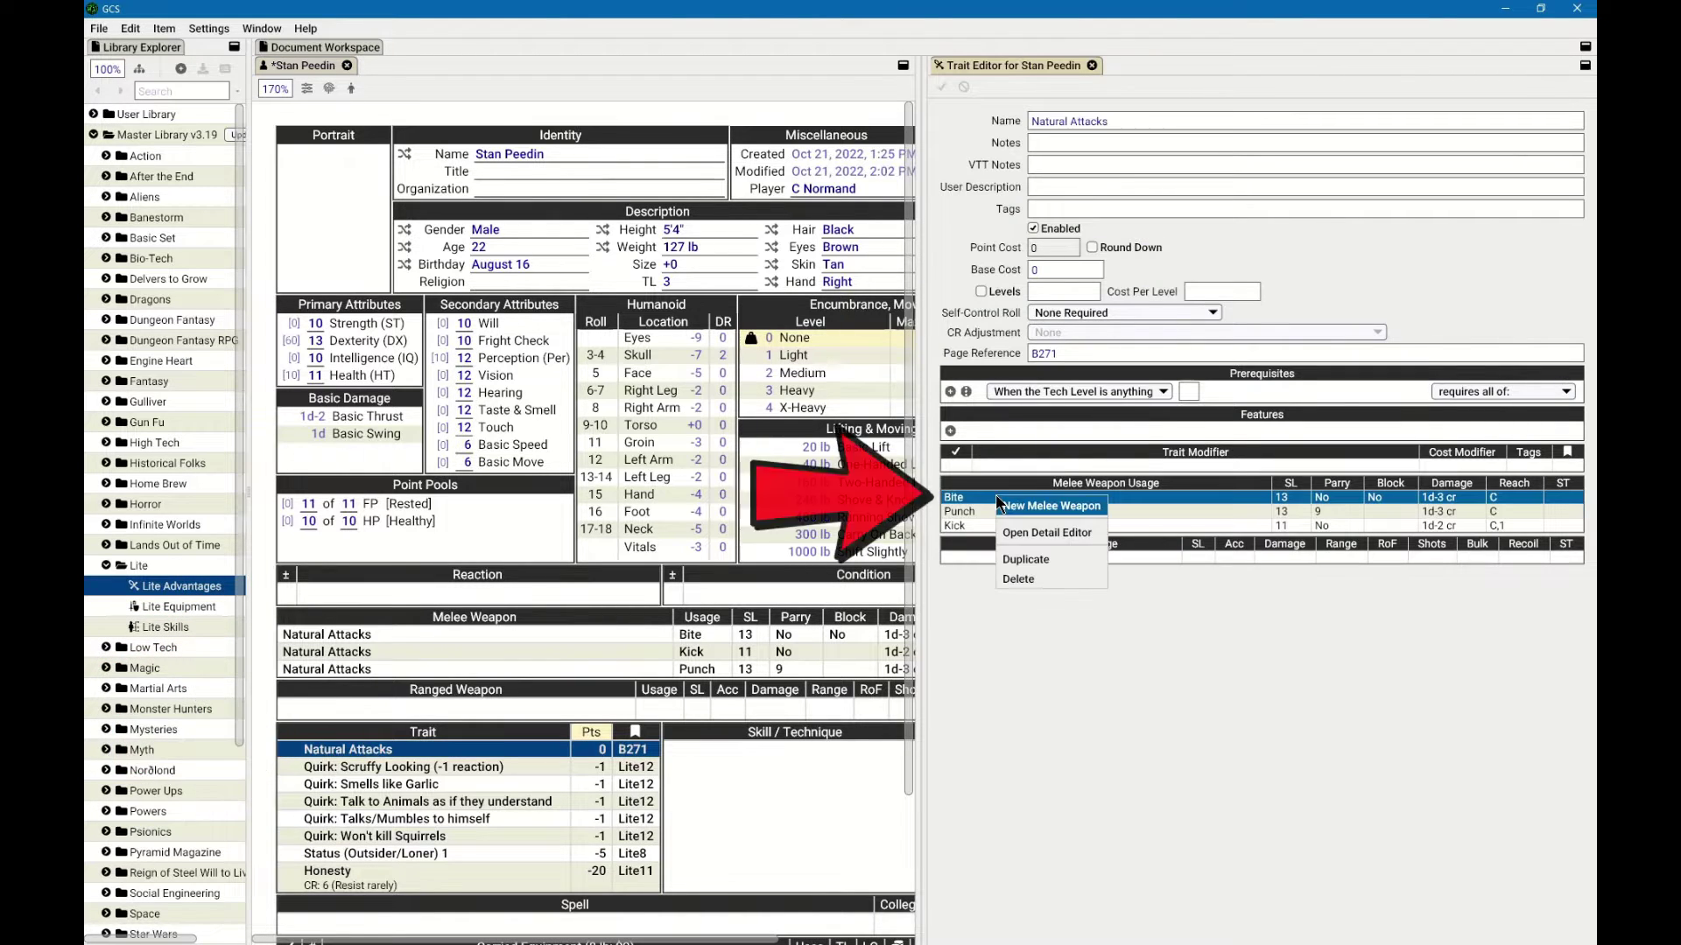
pyautogui.click(1012, 576)
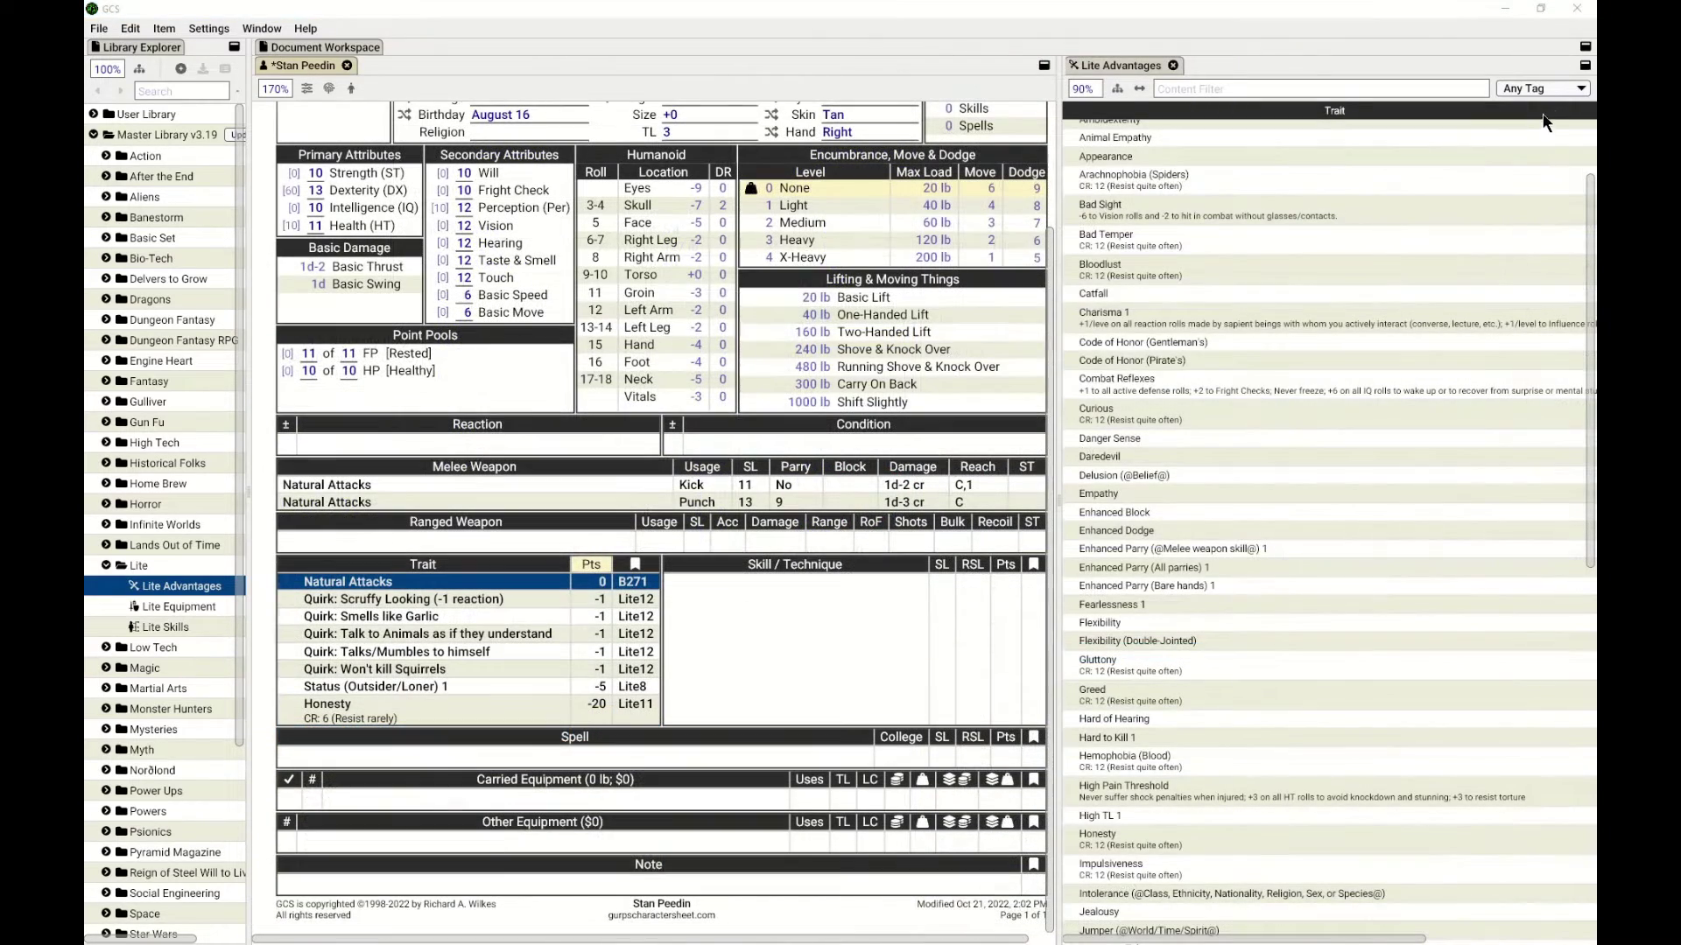
# Filter the Lite Advantages list to the Advantage tag and add High Pain Threshold to the character sheet.
pyautogui.click(1535, 96)
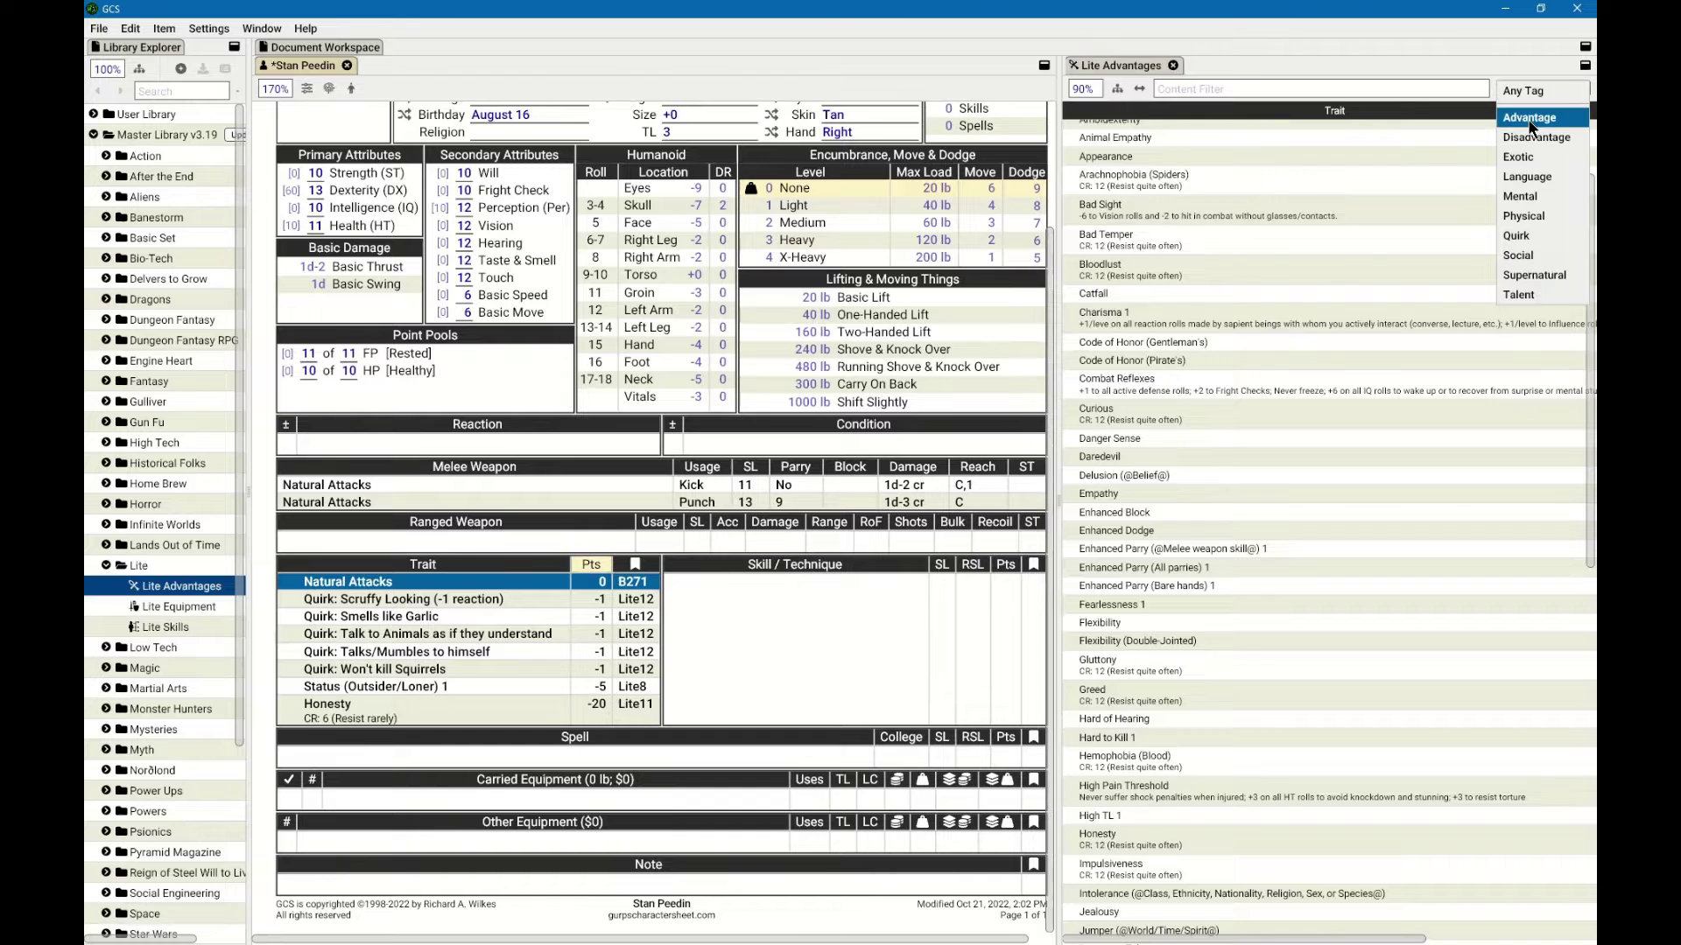
pyautogui.click(1532, 112)
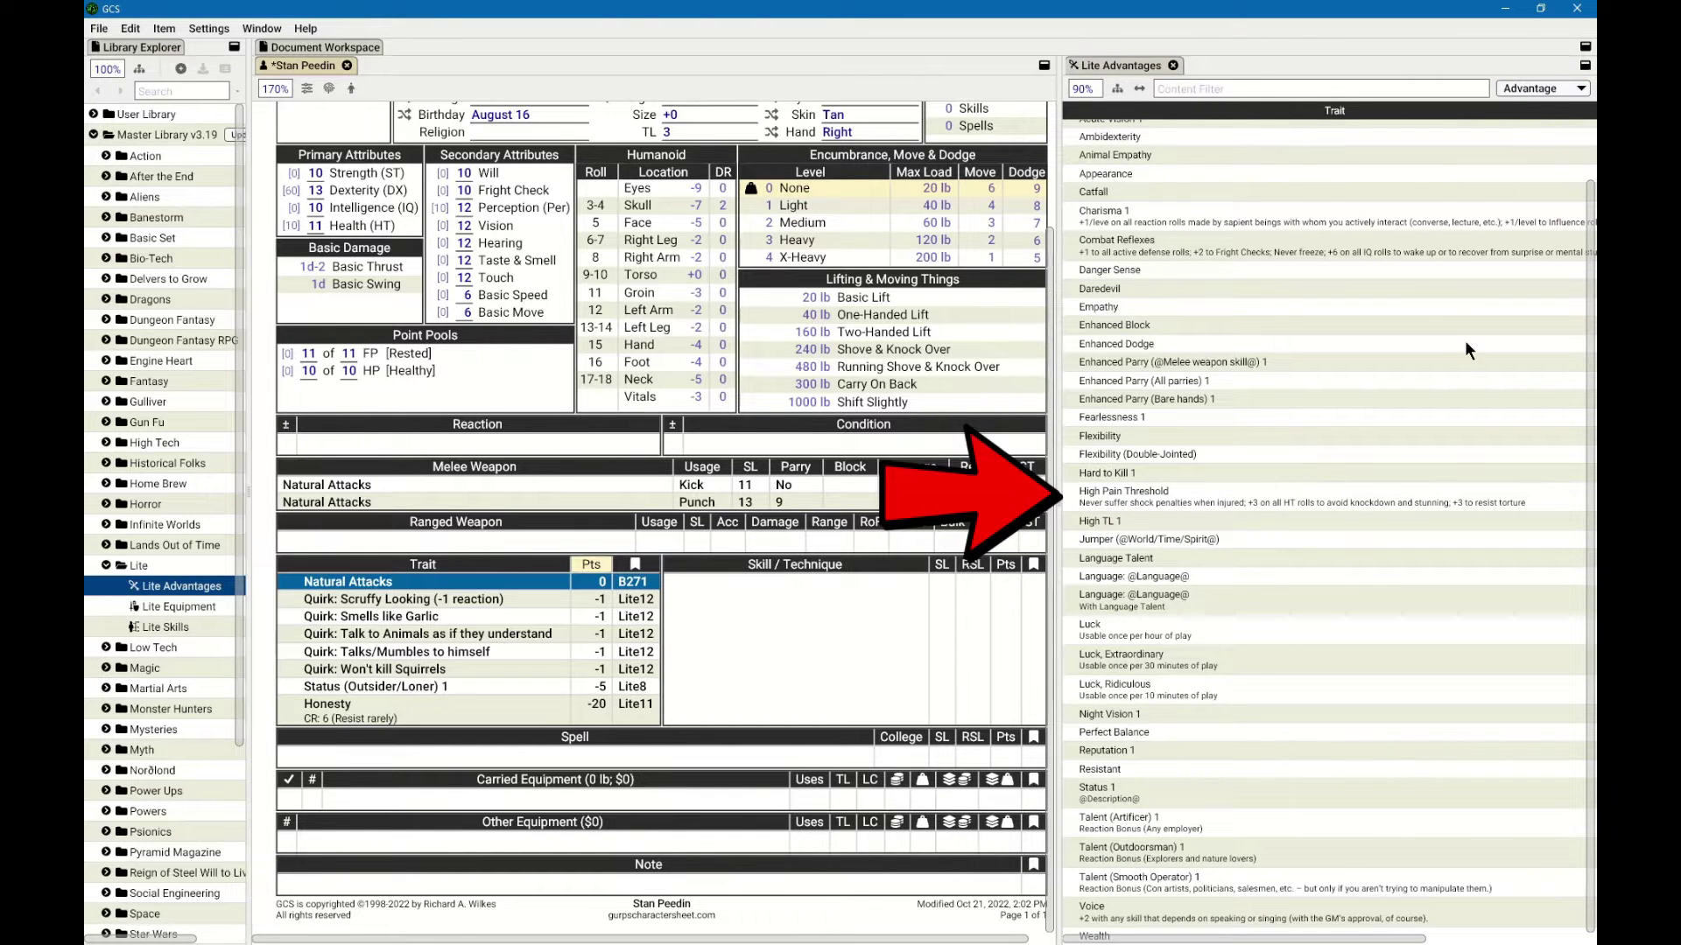
pyautogui.doubleClick(1208, 493)
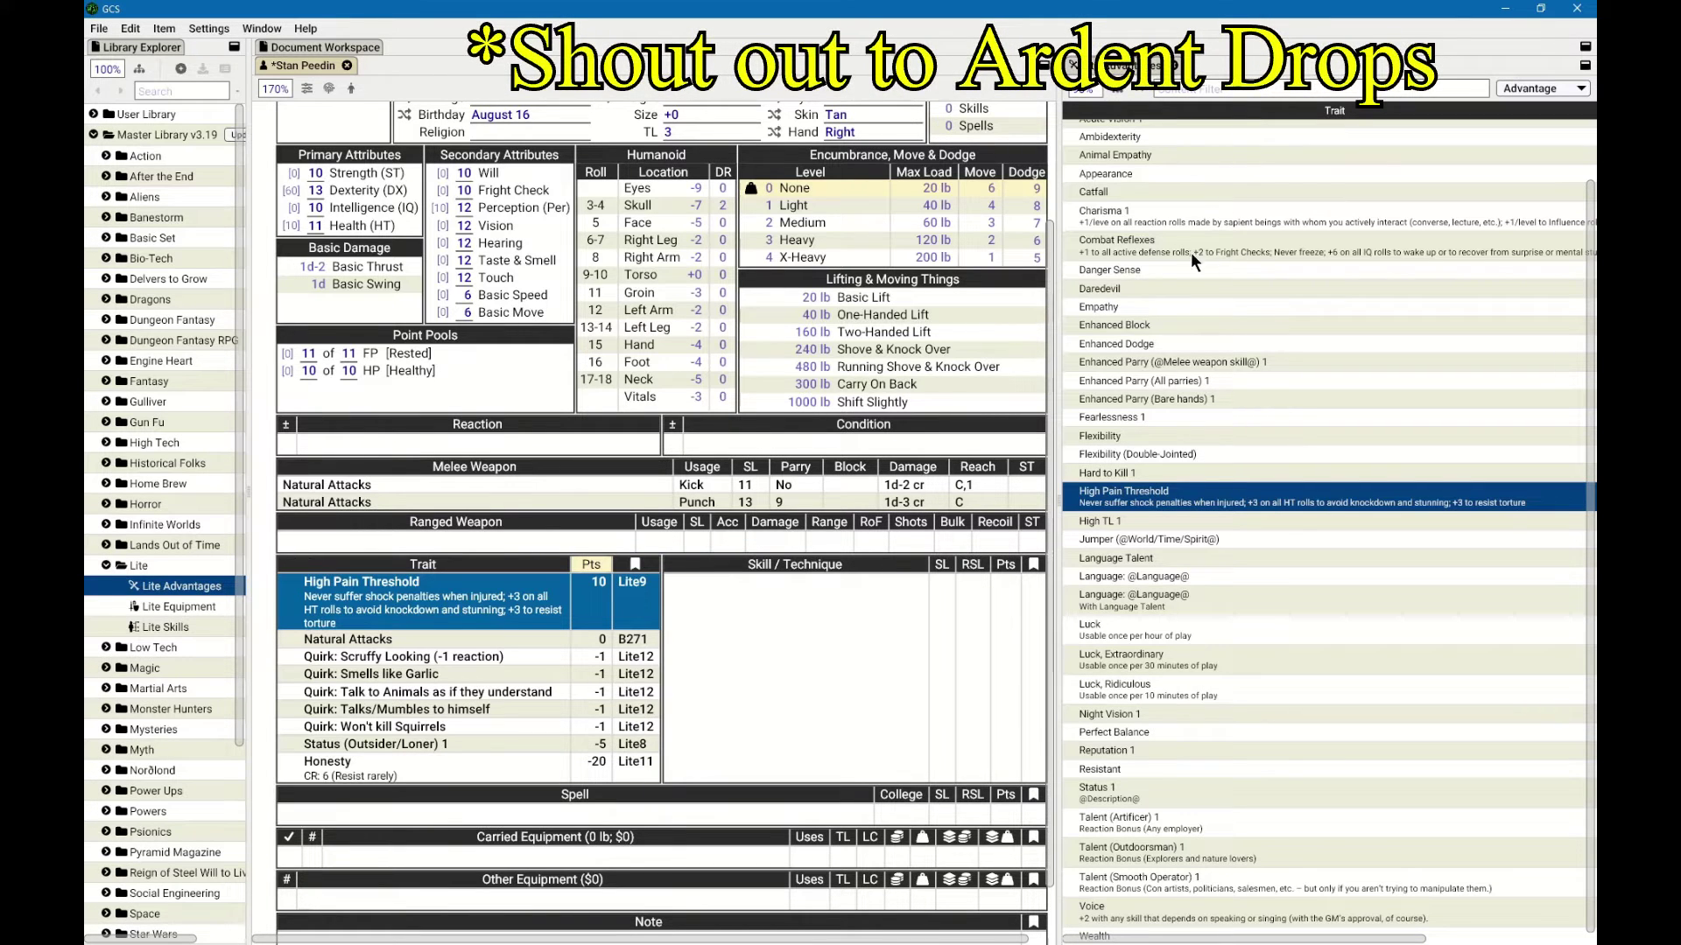
# Add Combat Reflexes and Talent (Outdoorsman) 1 from the Lite Advantages list to the character's traits.
pyautogui.moveTo(1145, 243); pyautogui.dragTo(454, 613)
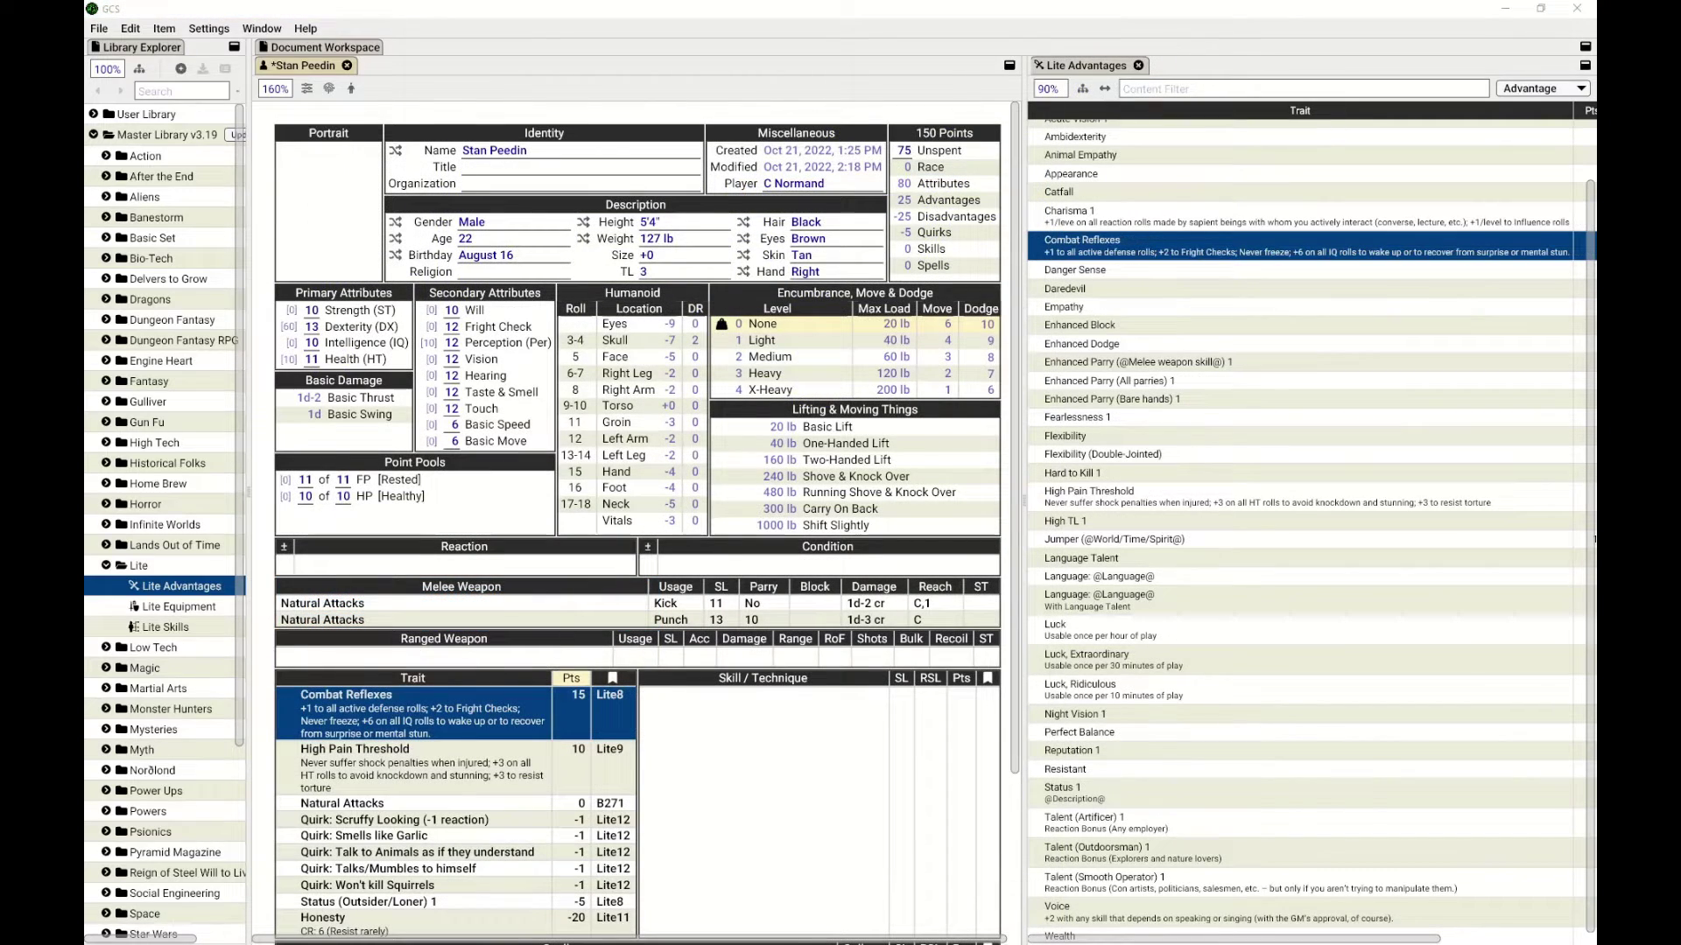
pyautogui.doubleClick(1097, 851)
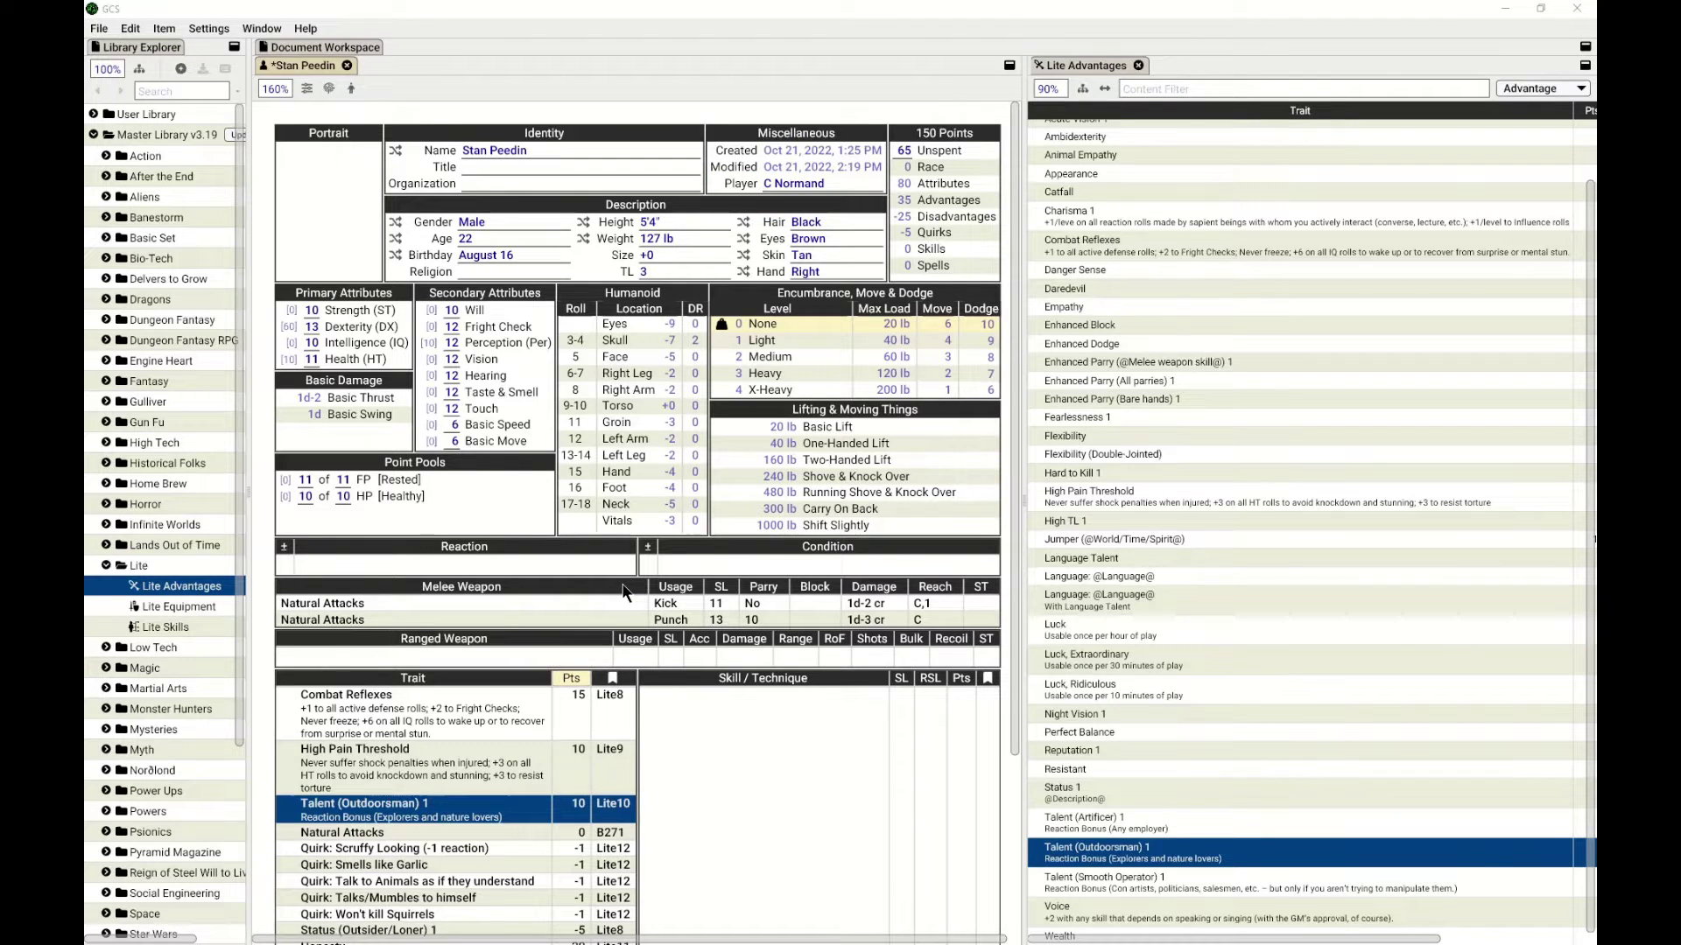
pyautogui.click(615, 819)
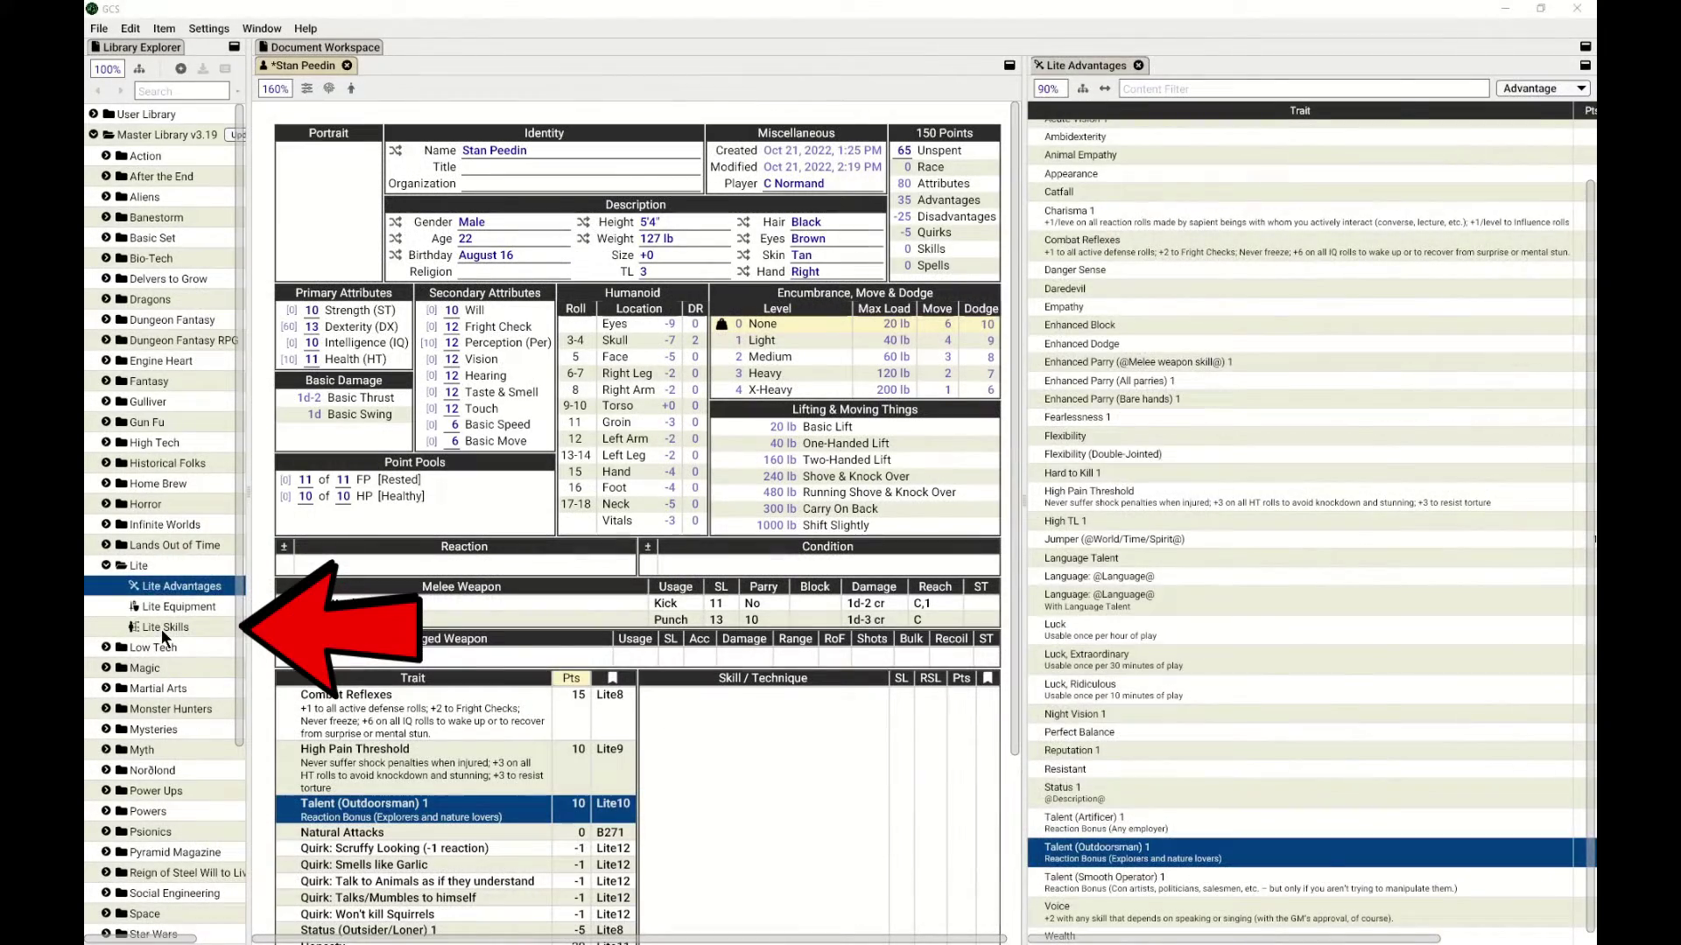
# Add Camouflage, Naturalist, Navigation/TL3 (Land) and Survival (Grasslands) from the Lite Skills list, and duplicate Survival for a Forrest specialty.
pyautogui.doubleClick(161, 627)
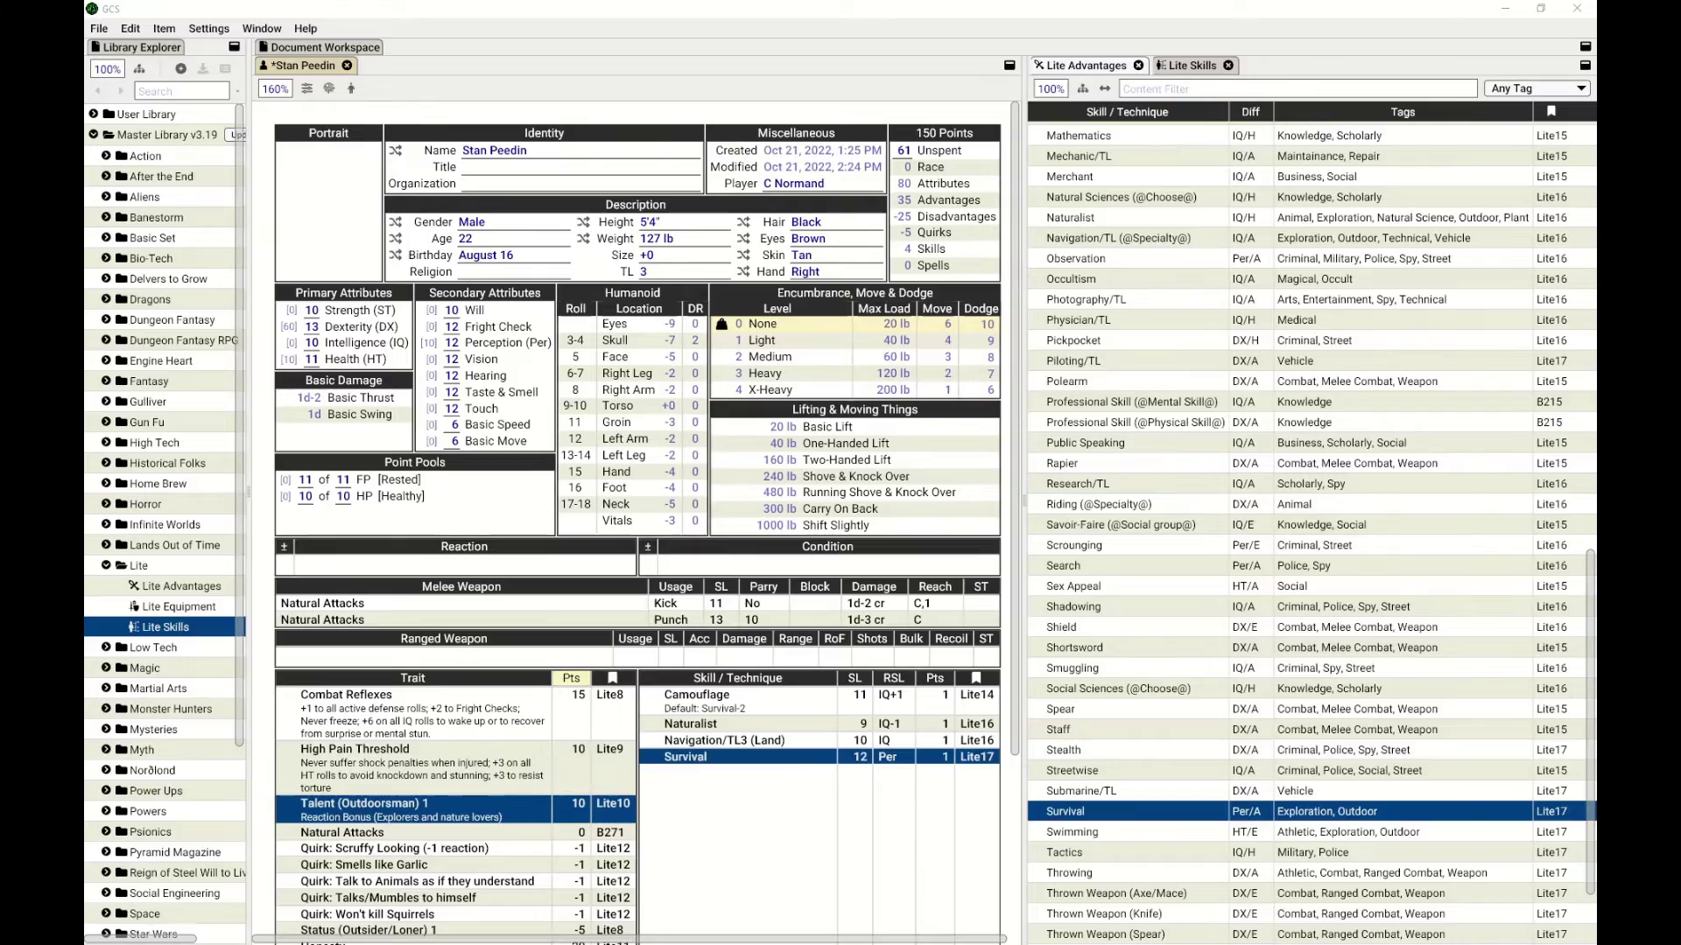
pyautogui.click(974, 758)
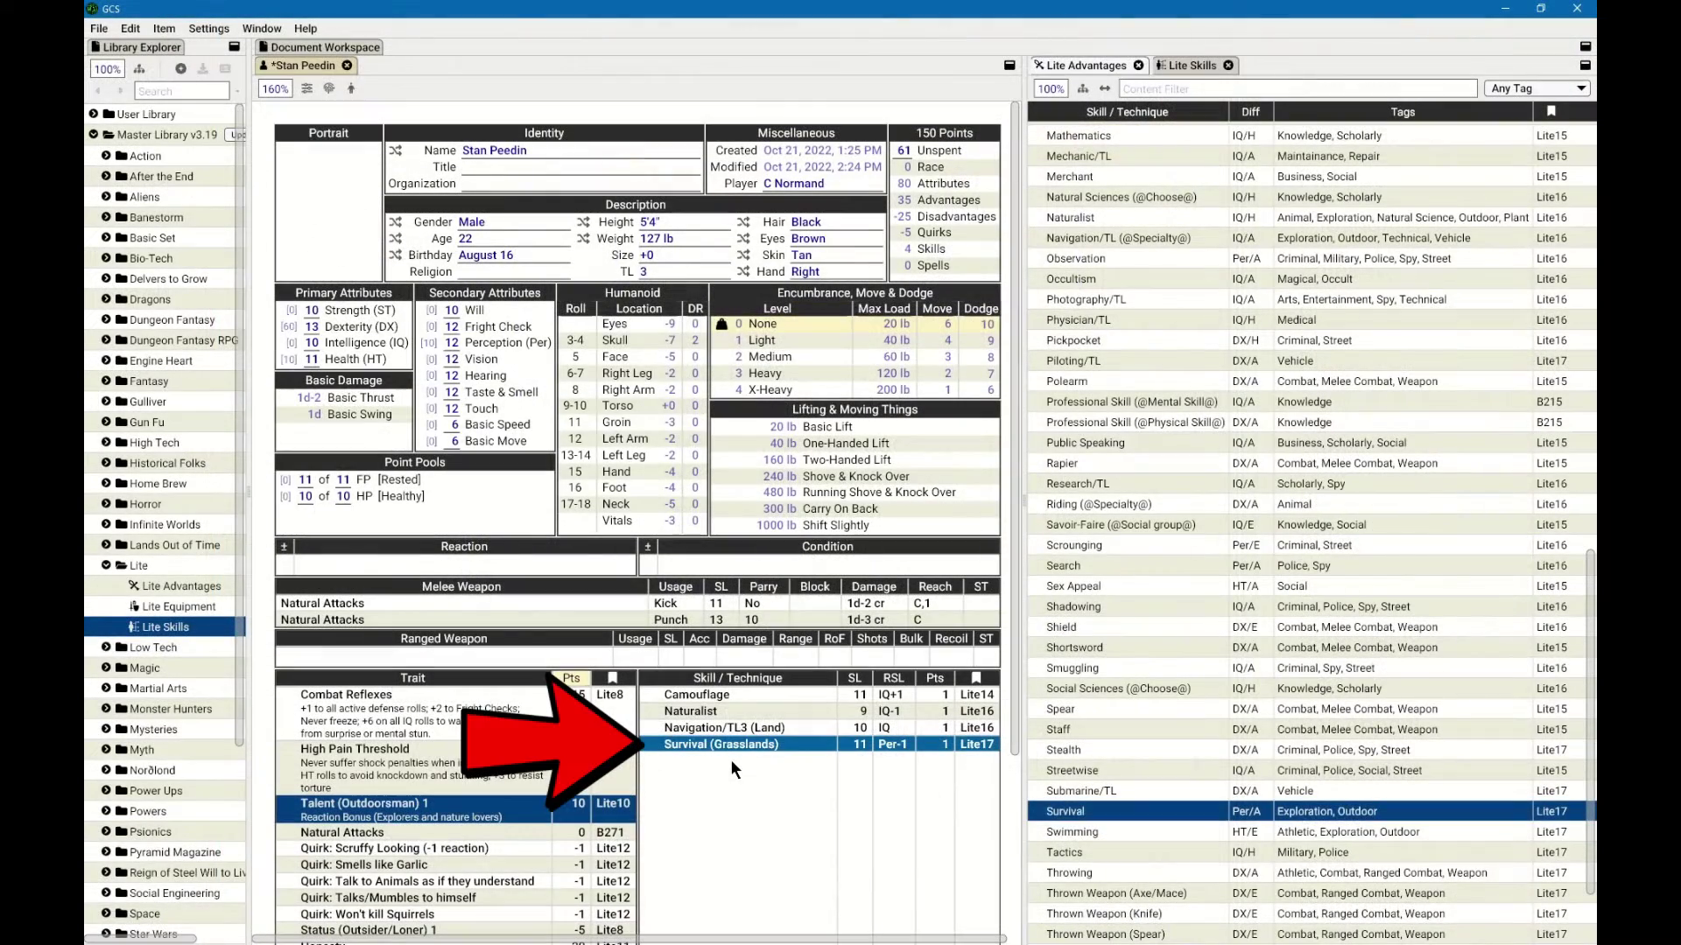
pyautogui.hotkey('ctrl', 'u')
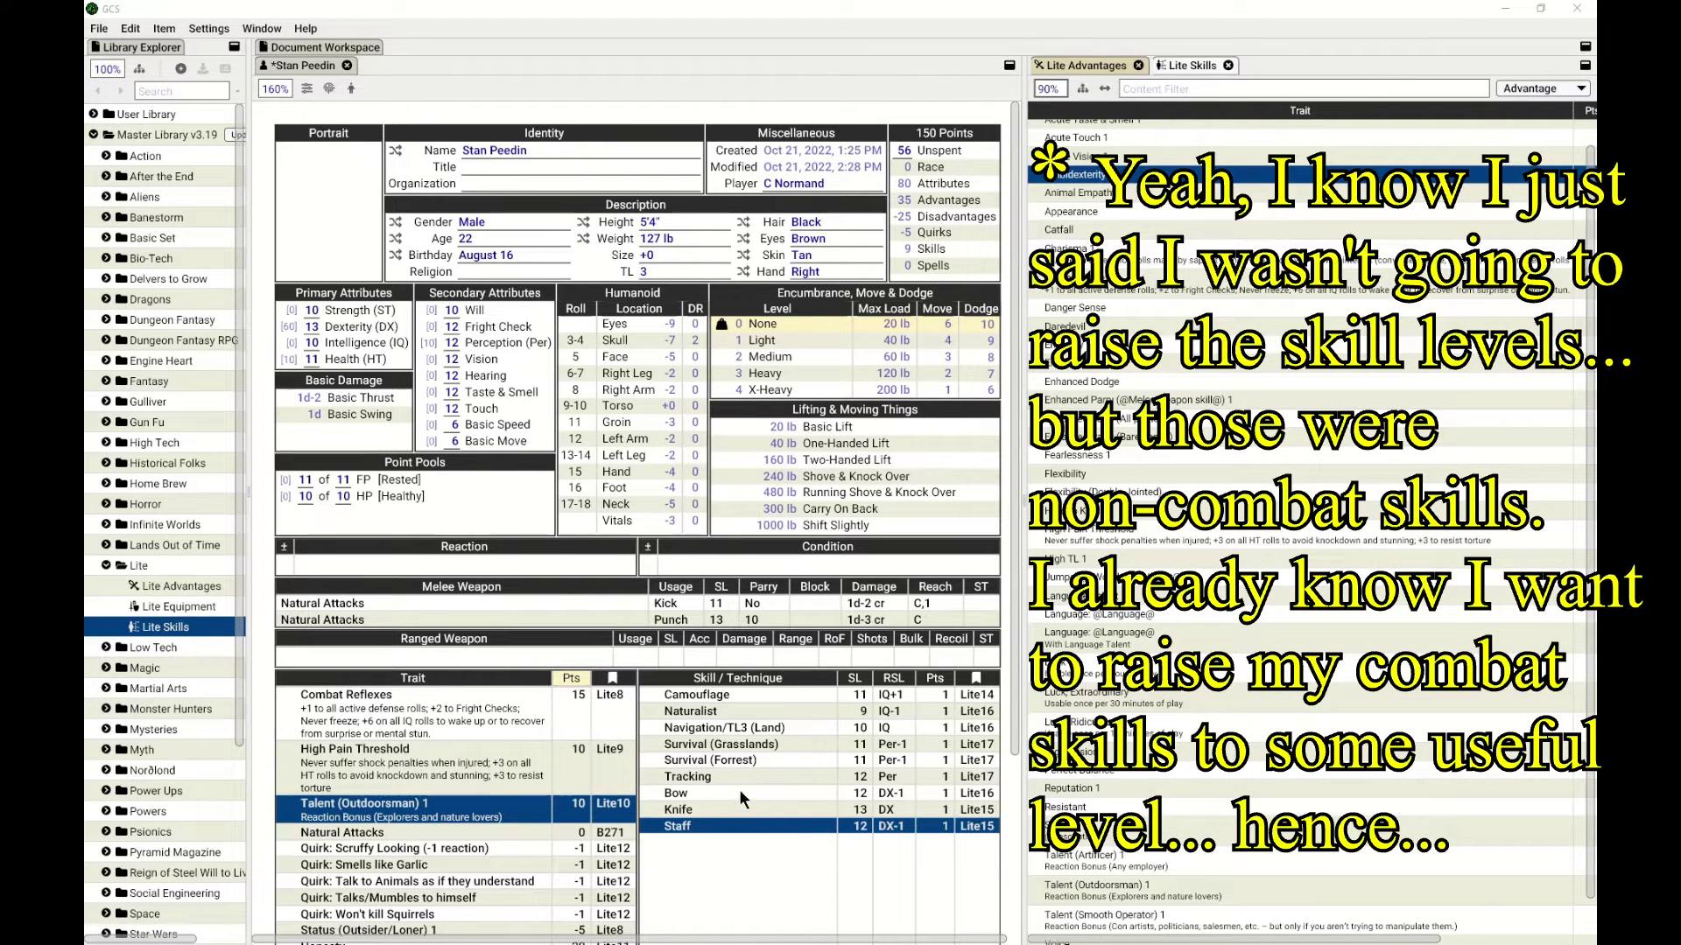
# Raise the combat skills Bow, Knife and Staff to 4 points each.
pyautogui.click(698, 793)
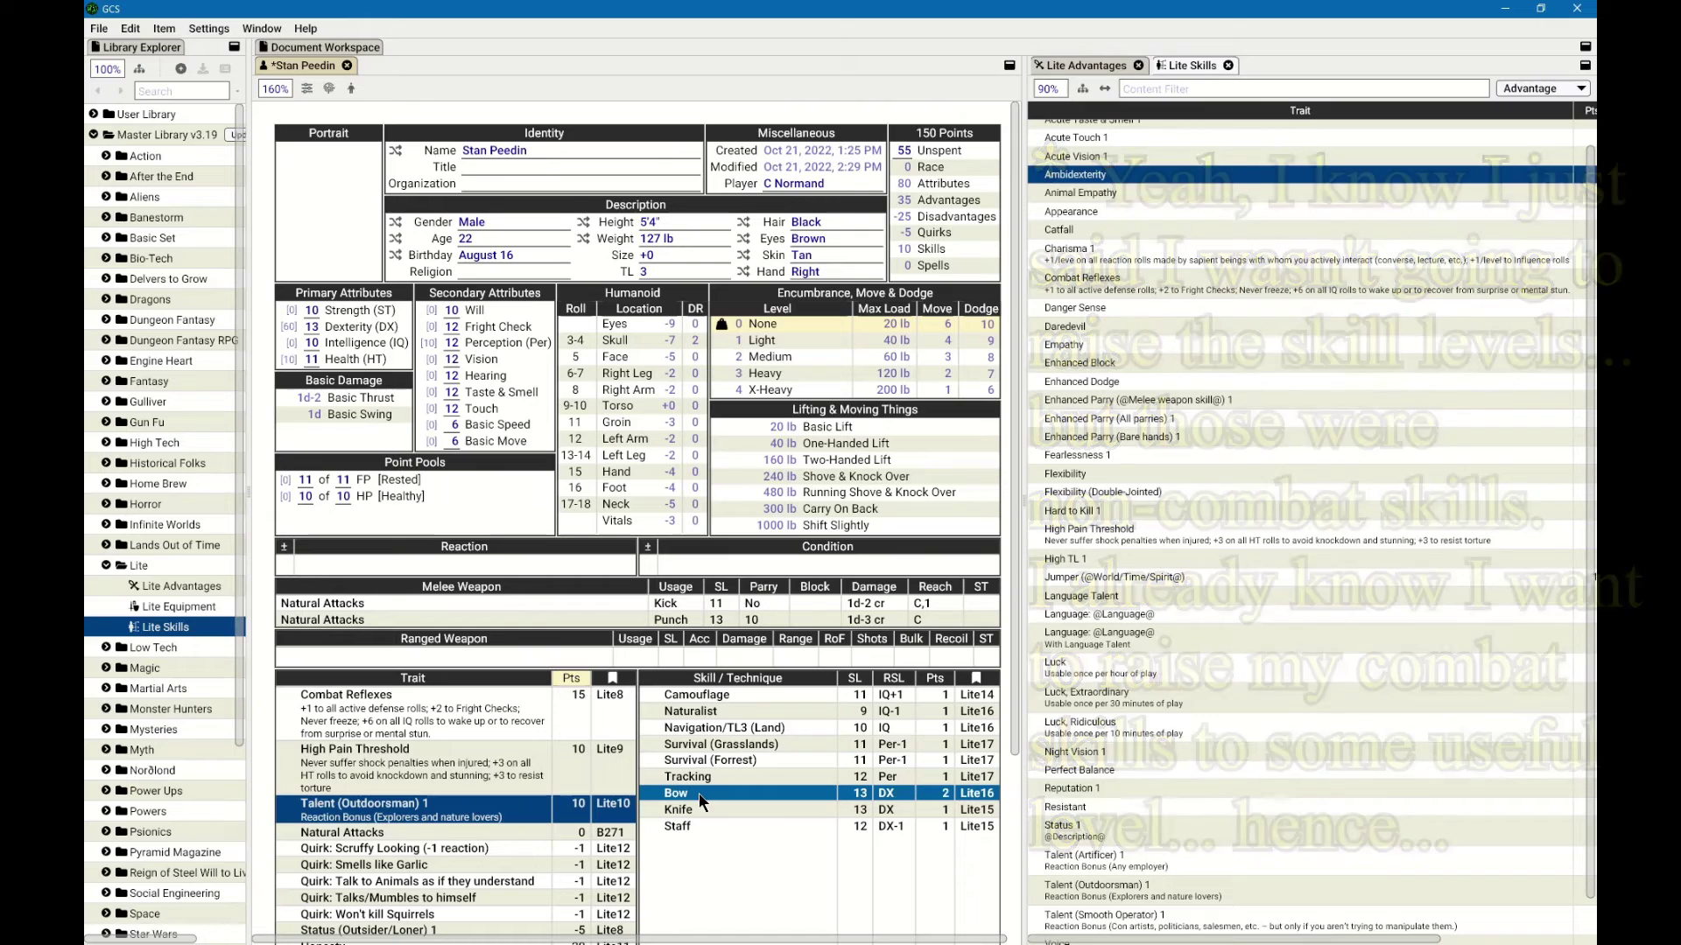
pyautogui.hotkey('ctrl', '=')
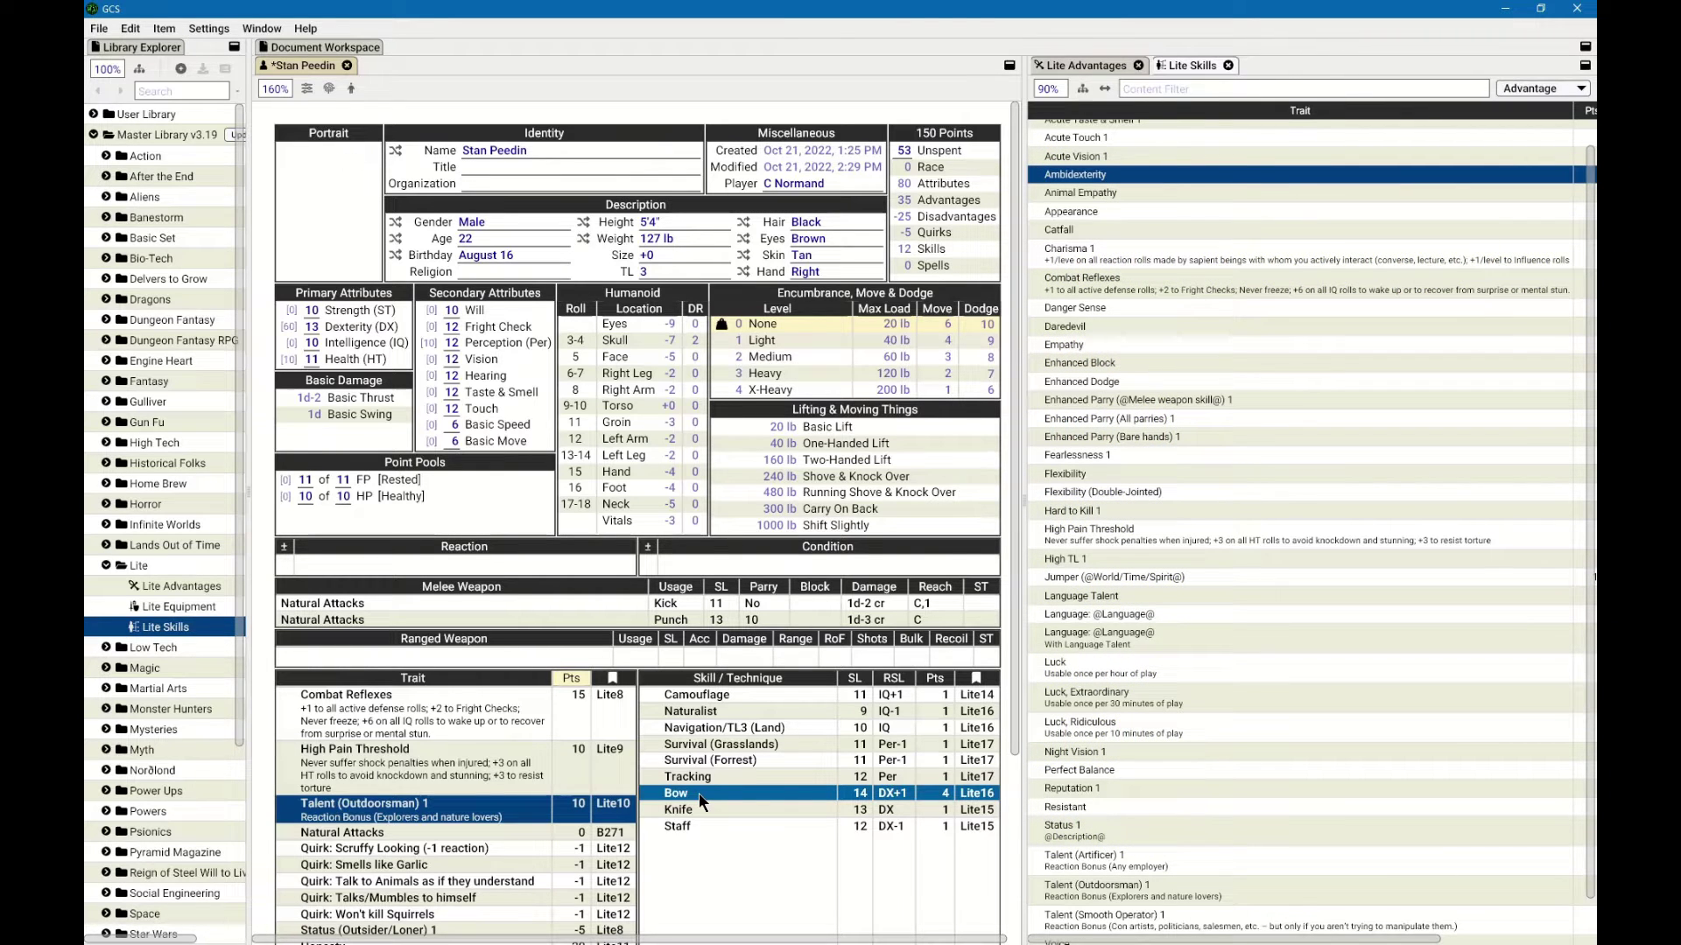
pyautogui.click(786, 815)
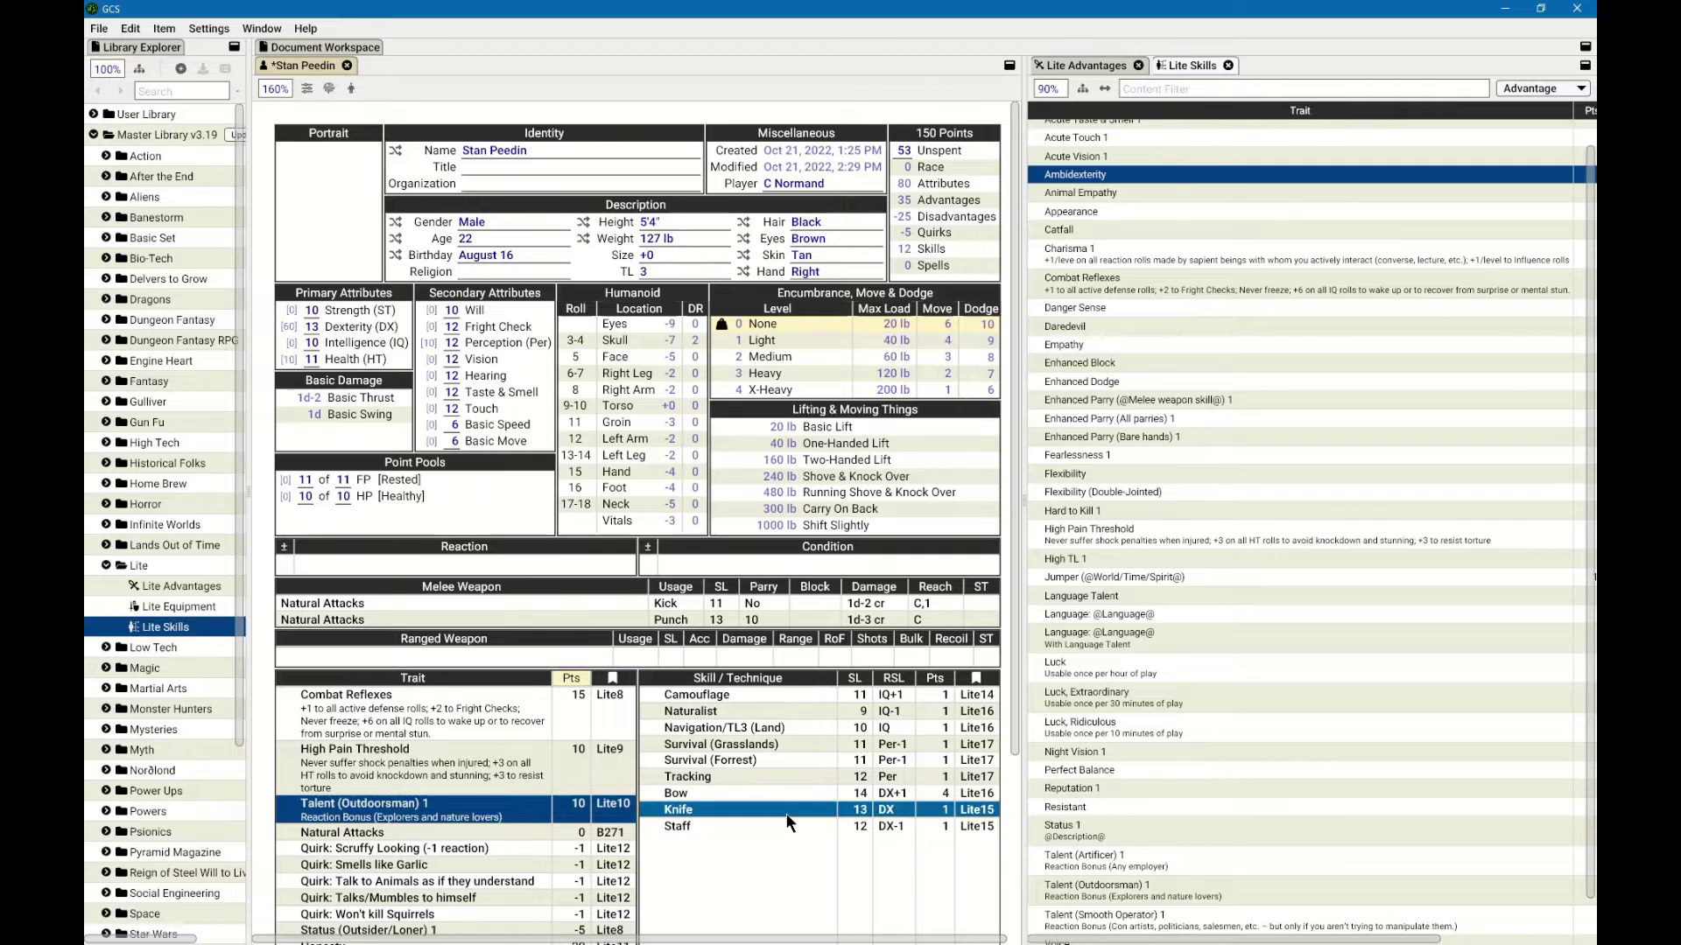
pyautogui.hotkey('ctrl', '=')
pyautogui.click(749, 828)
pyautogui.hotkey('ctrl', '=')
pyautogui.hotkey('ctrl', '=')
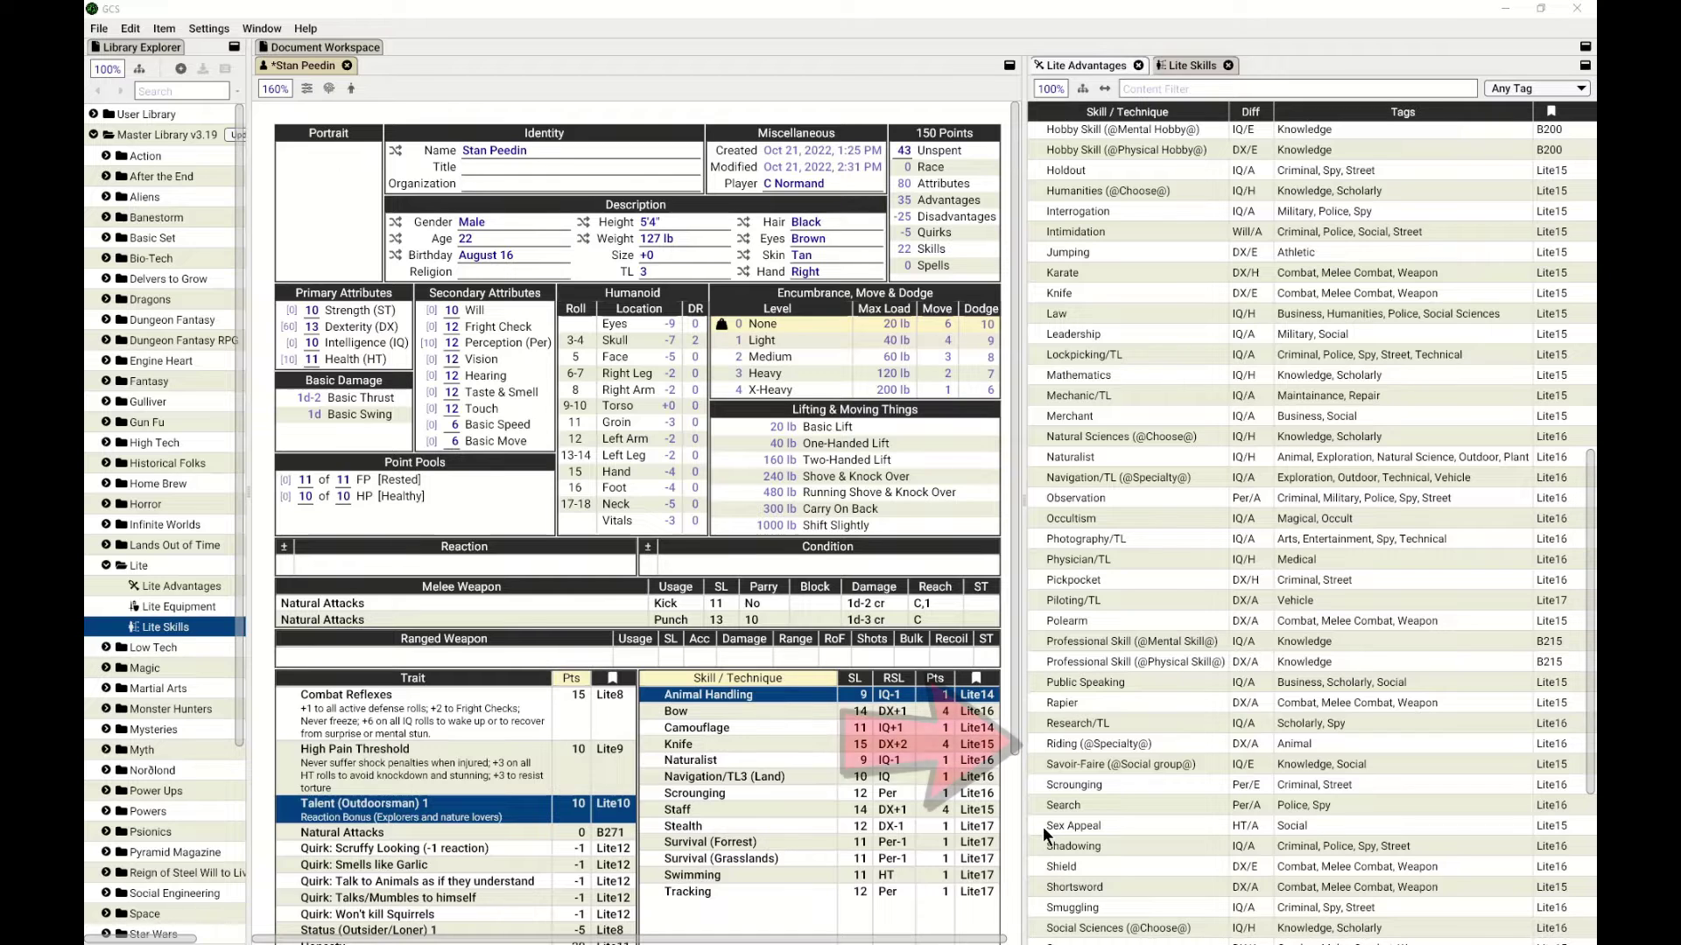
# Add the Riding skill from the Lite Skills list with the specialty Horse.
pyautogui.moveTo(1091, 744); pyautogui.dragTo(686, 806)
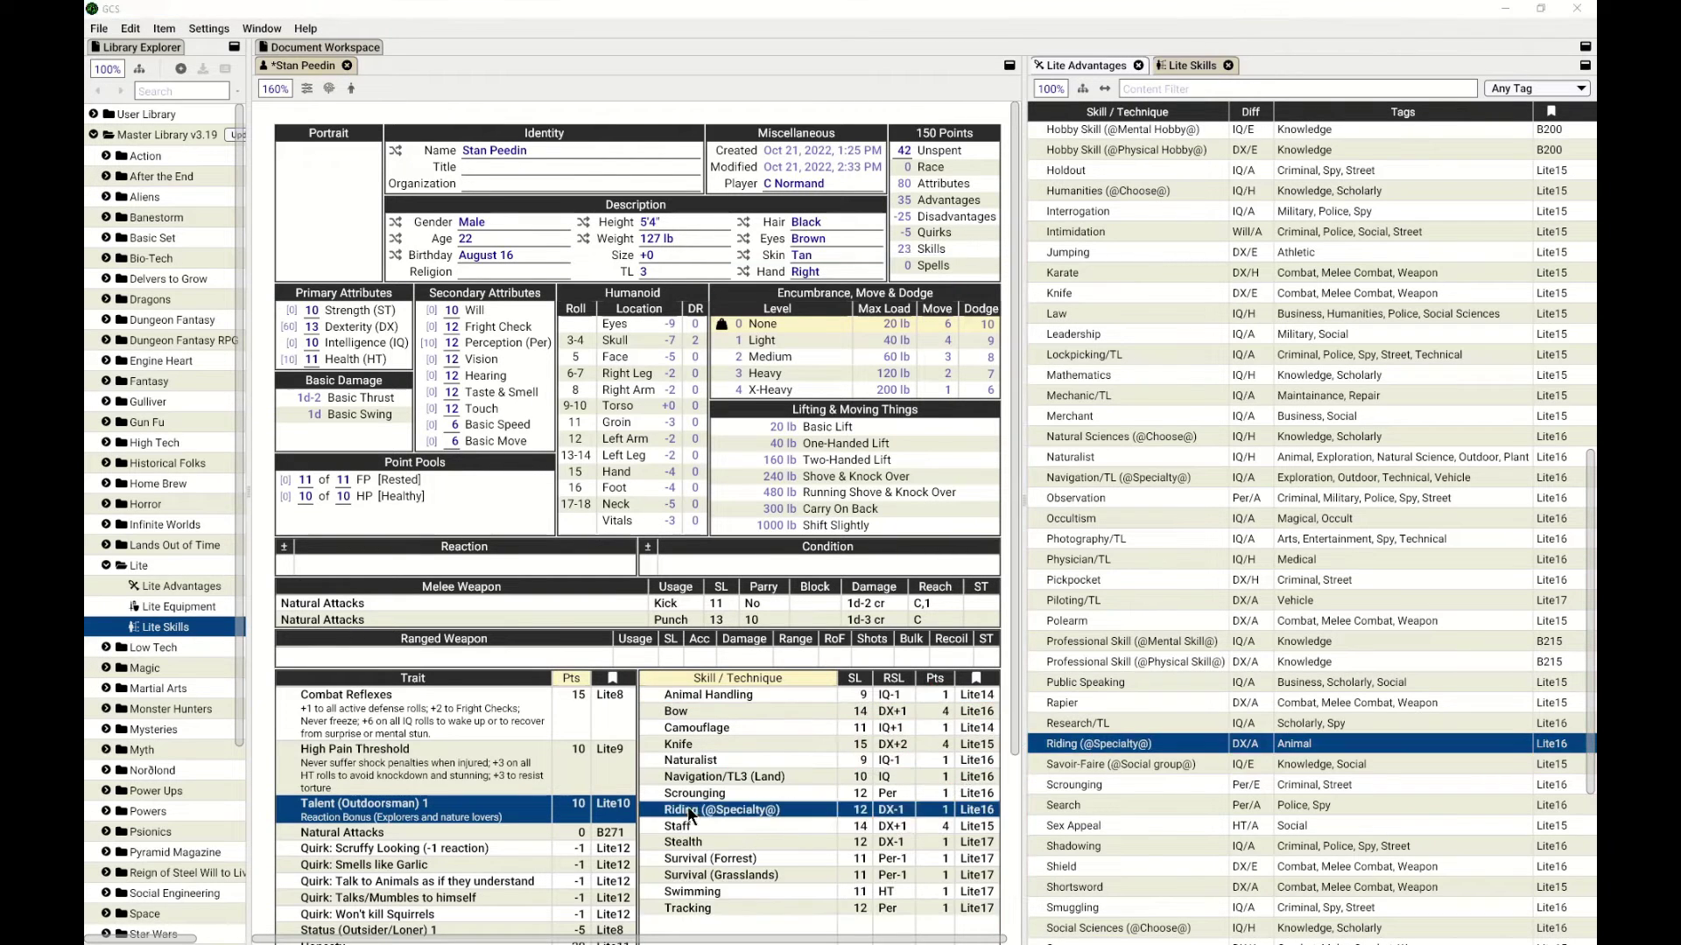
pyautogui.write('Horse')
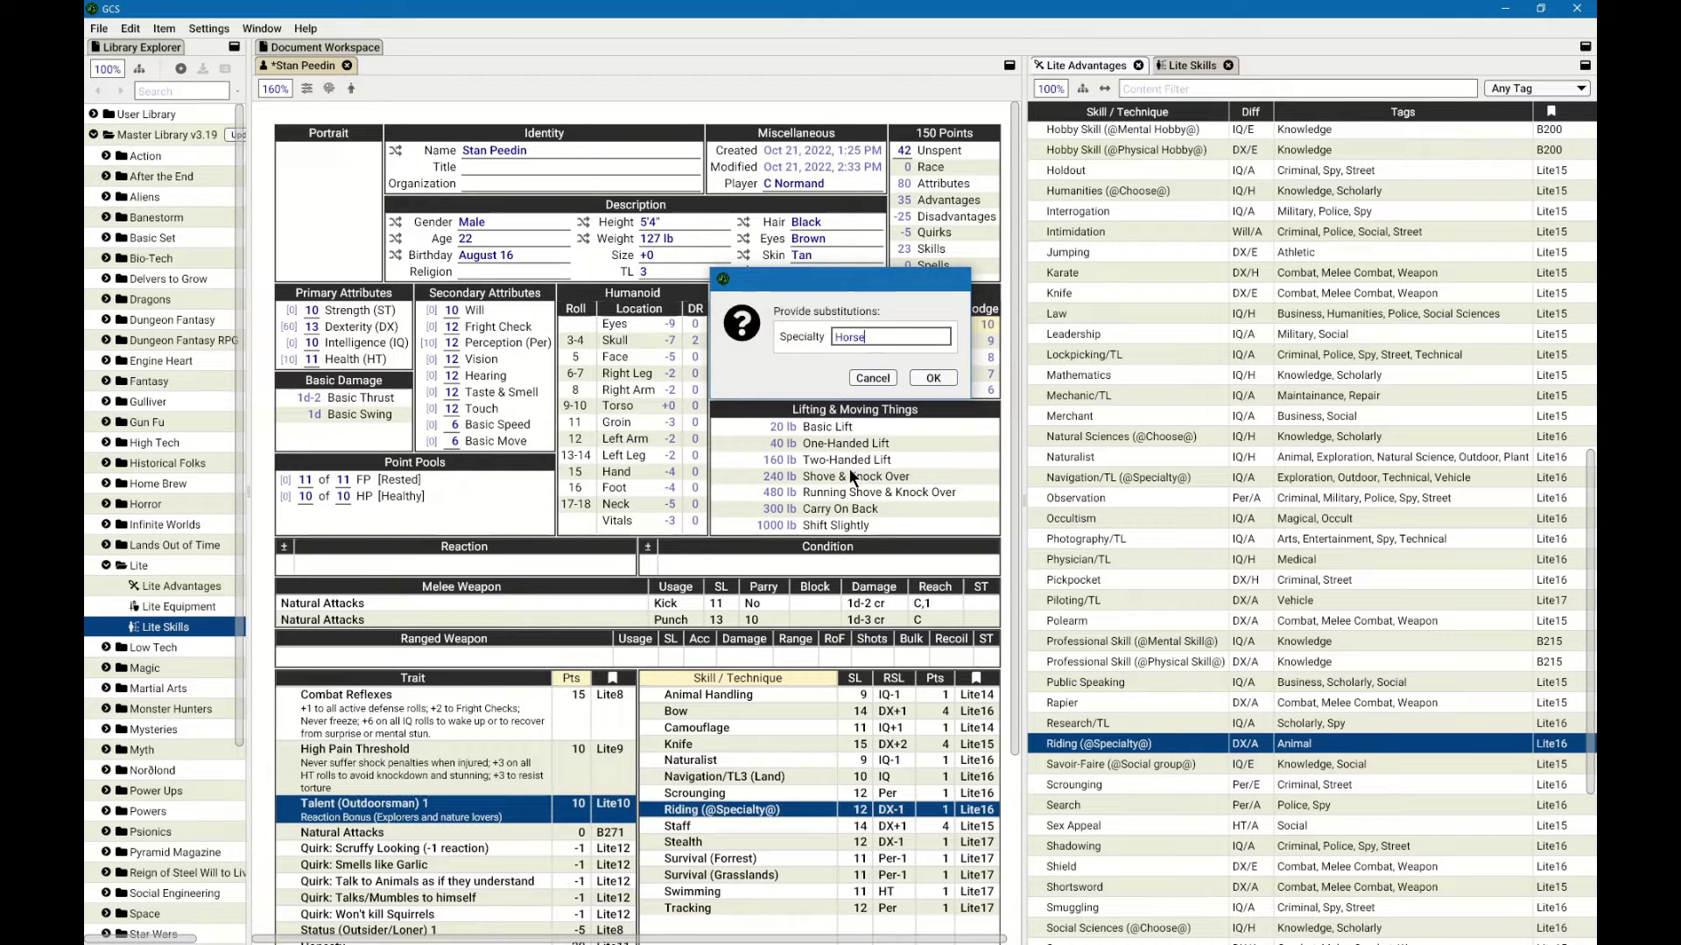
pyautogui.press('Return')
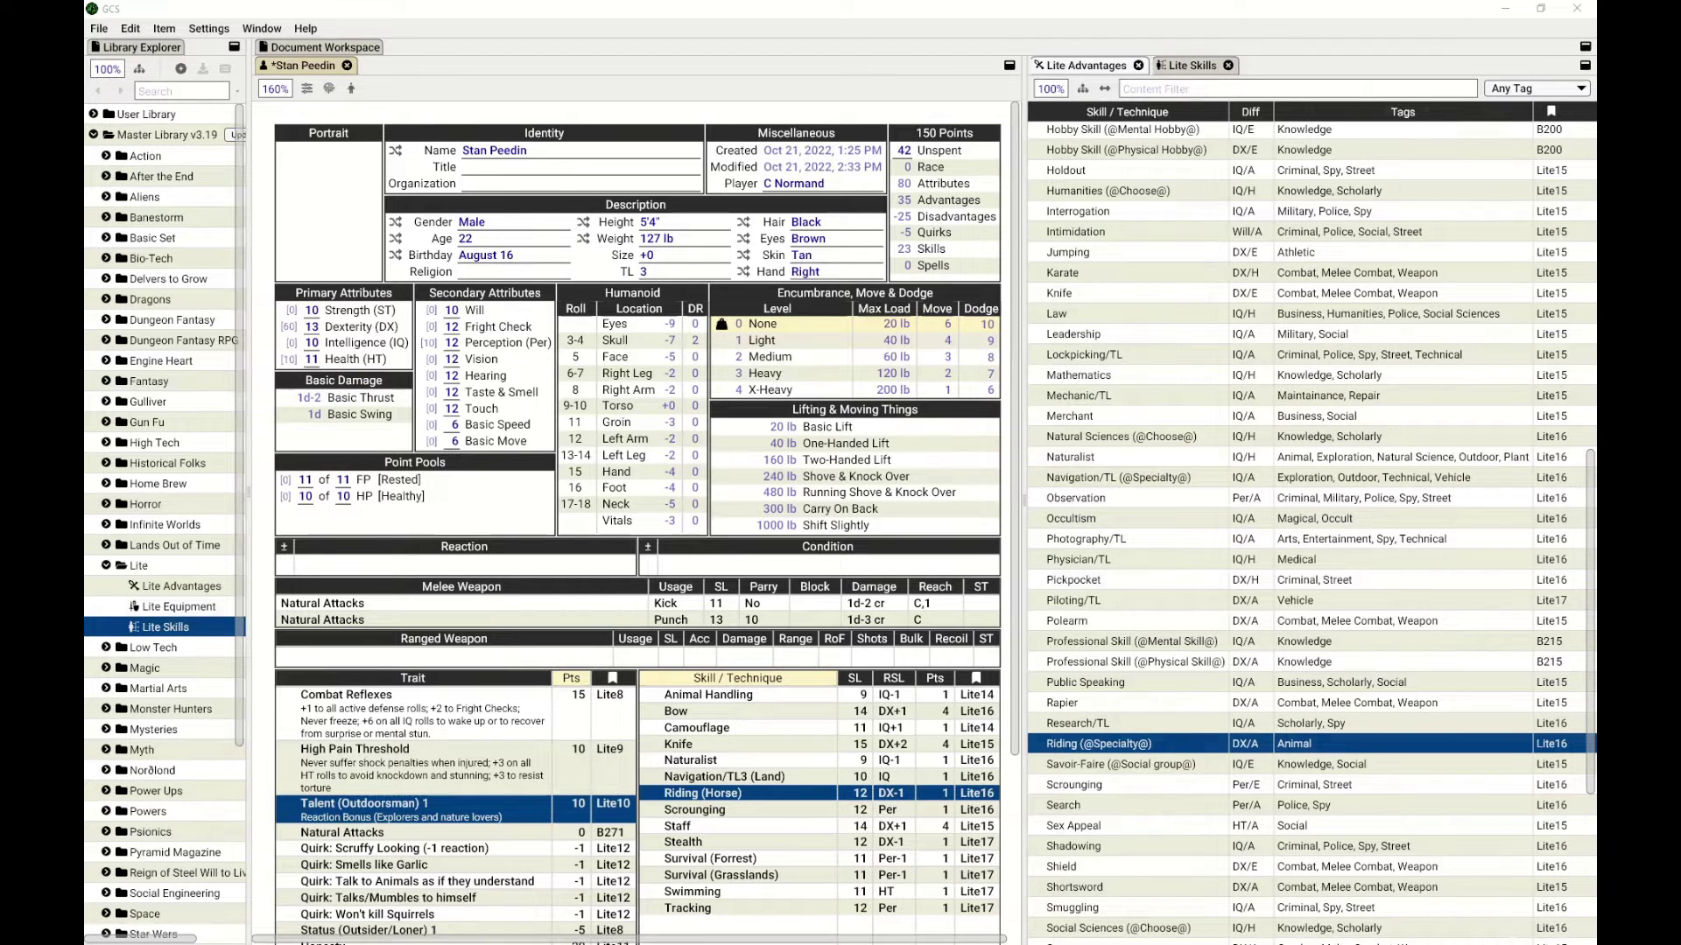
# Open the Lite Equipment list and filter its contents for "bow".
pyautogui.press('Up')
pyautogui.press('Return')
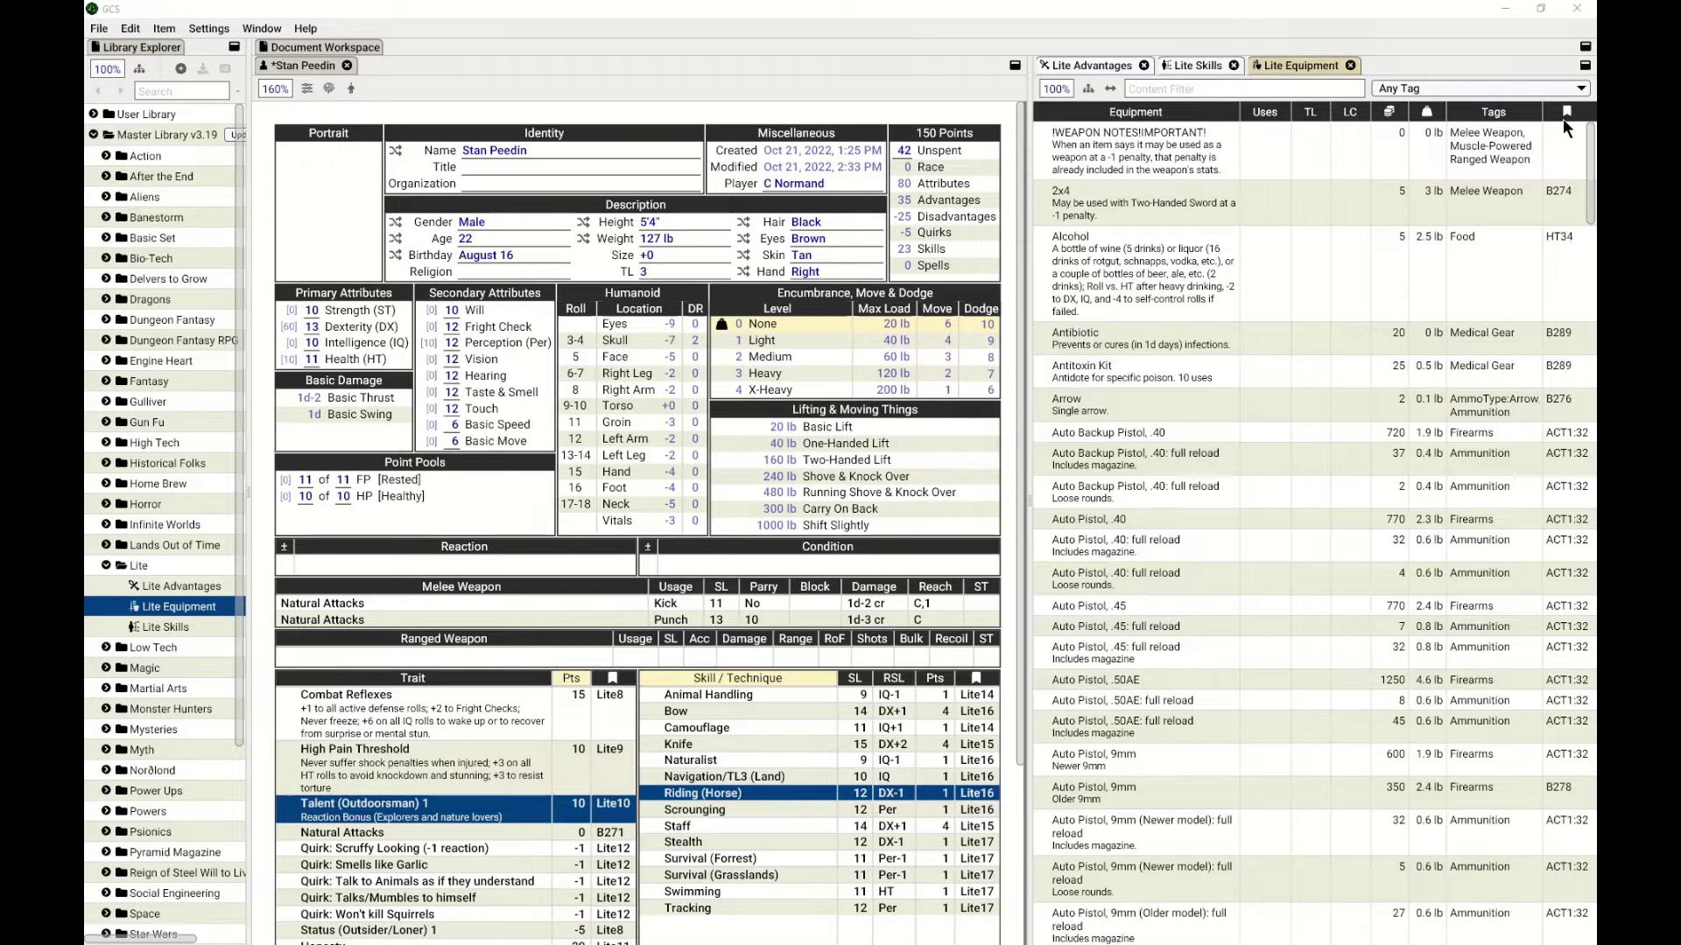
pyautogui.scroll(-5, 1551, 807)
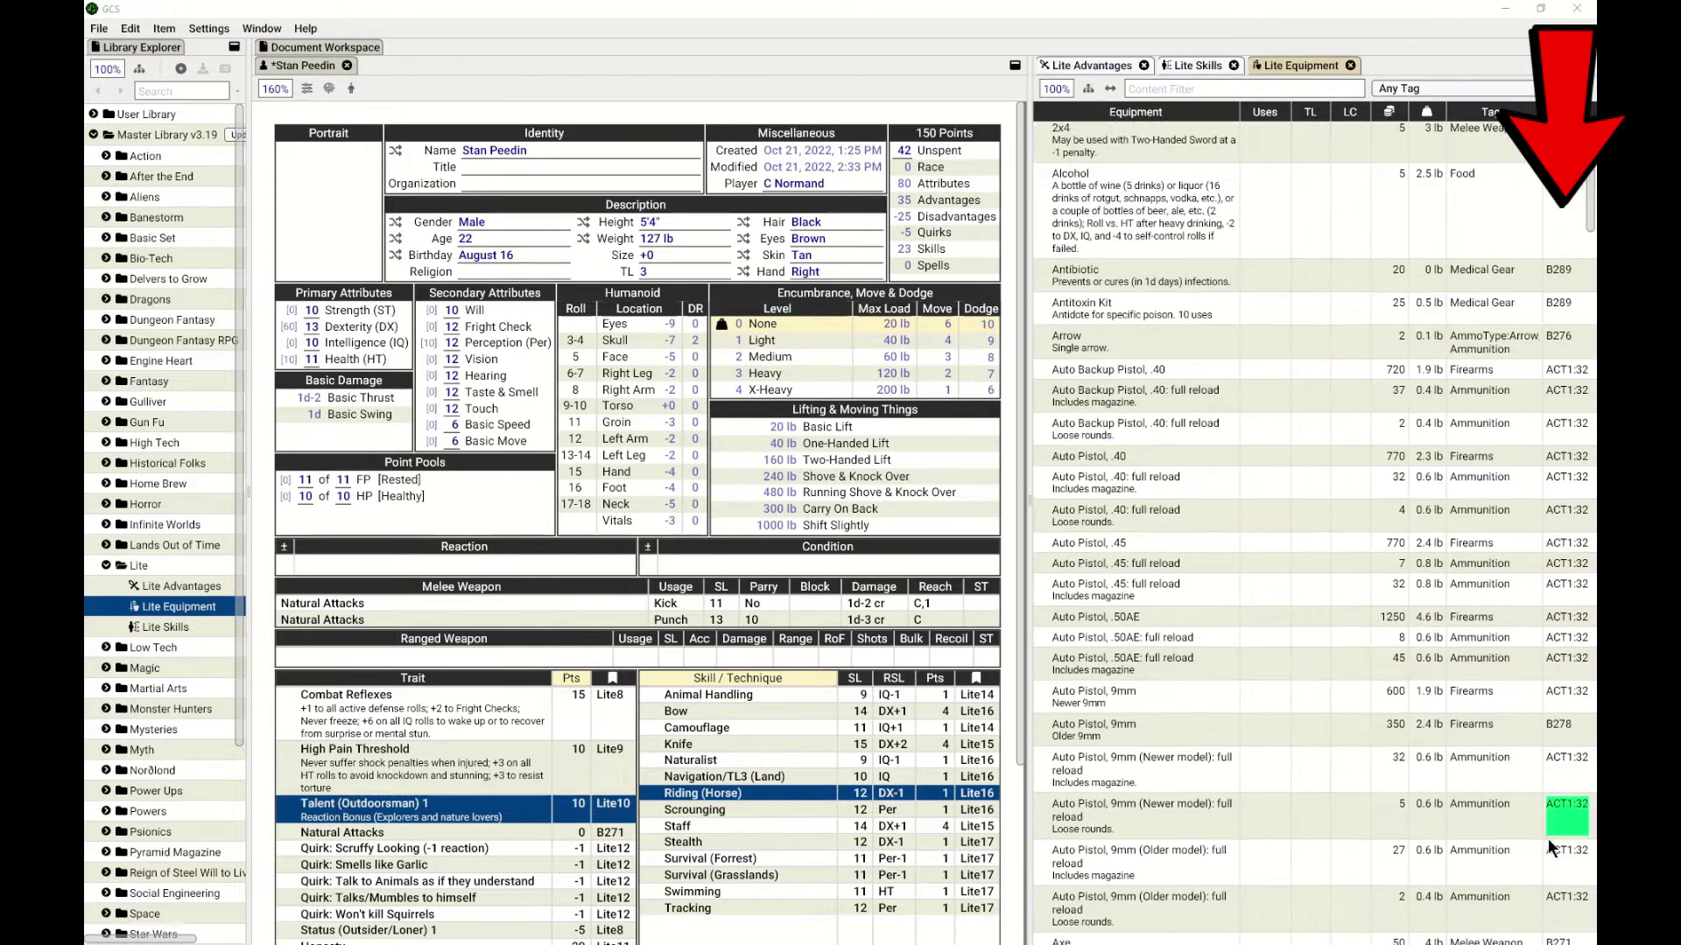
pyautogui.scroll(-3, 1507, 802)
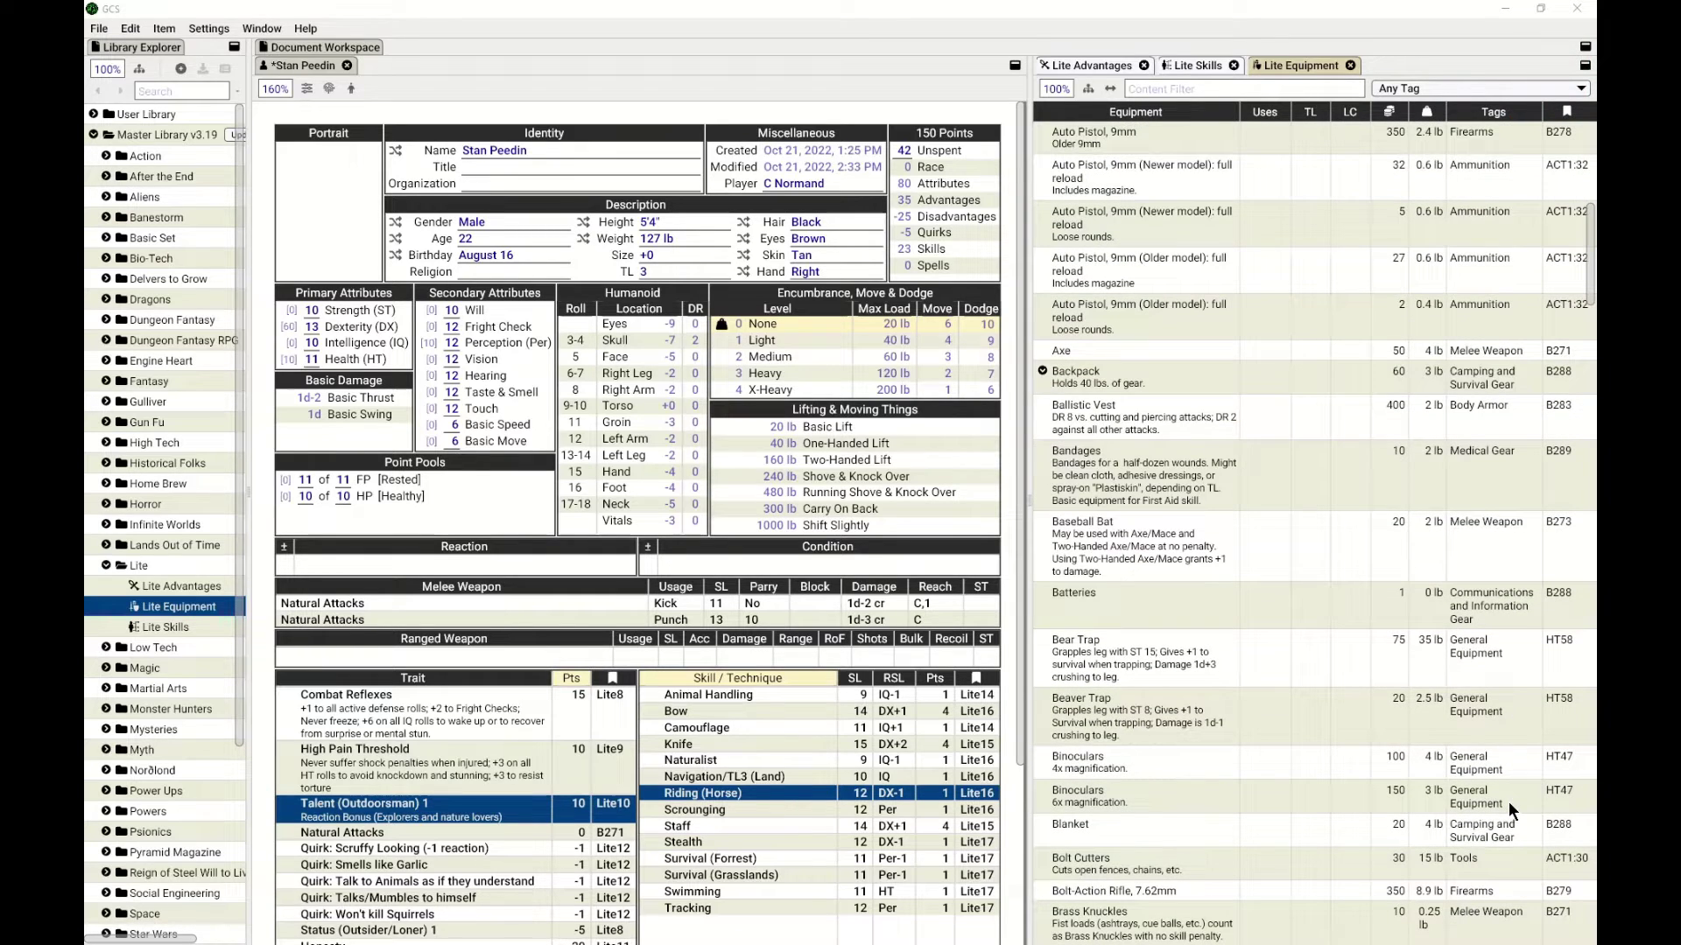
pyautogui.scroll(-1, 1506, 705)
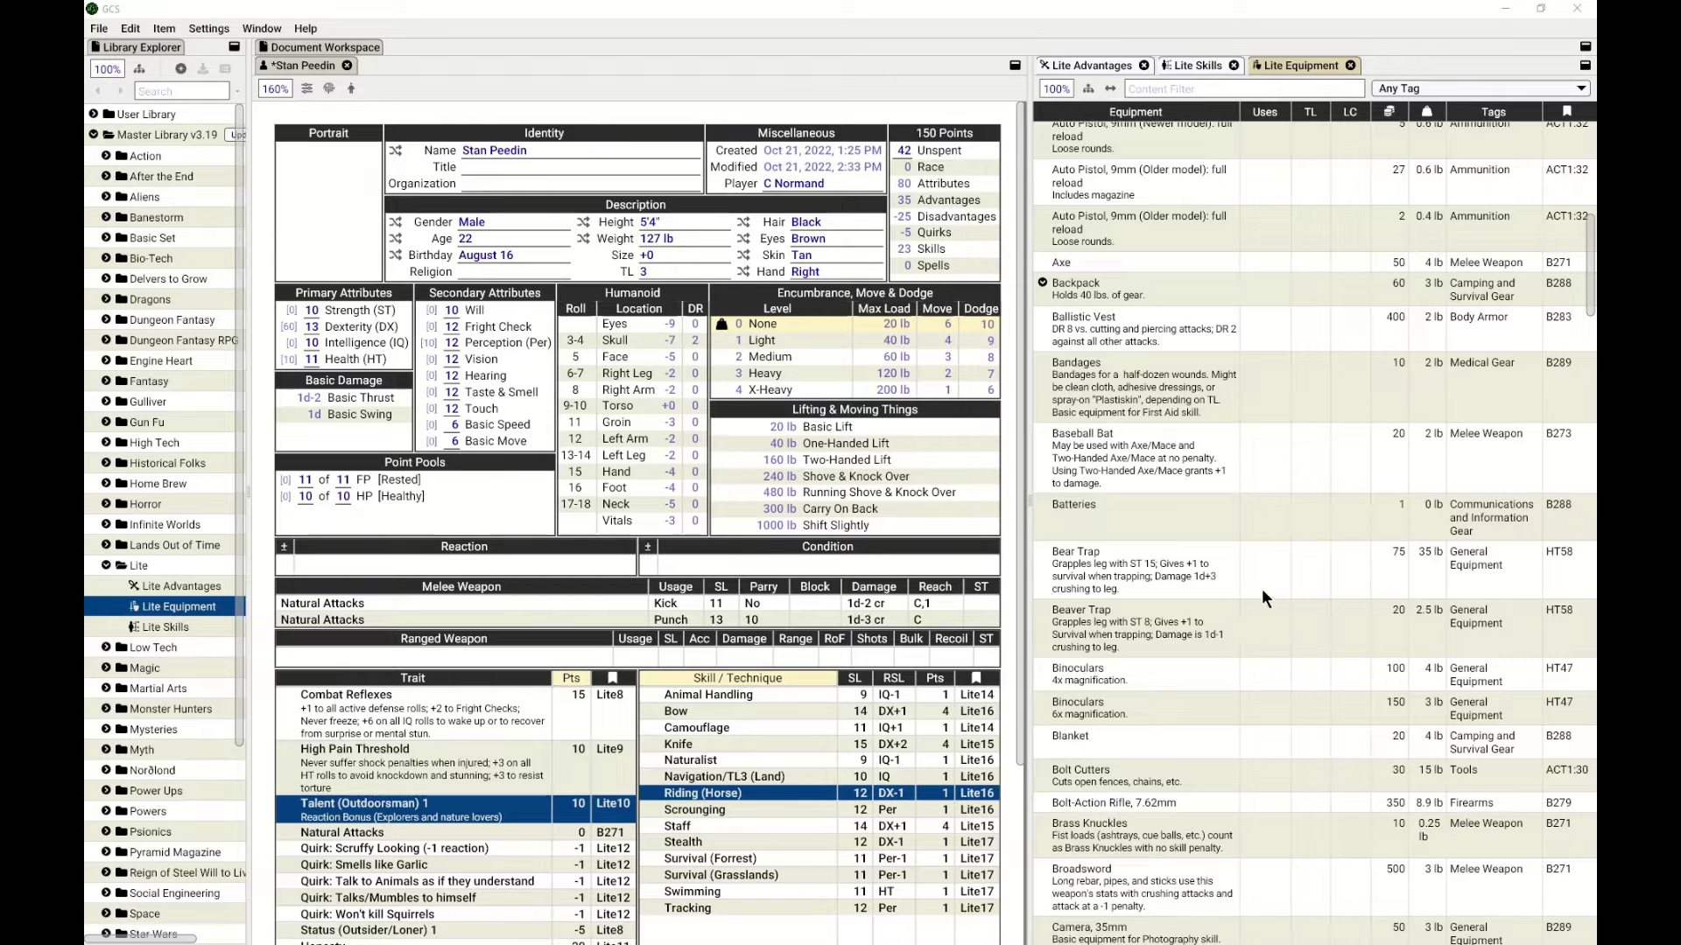
pyautogui.scroll(-2, 1304, 403)
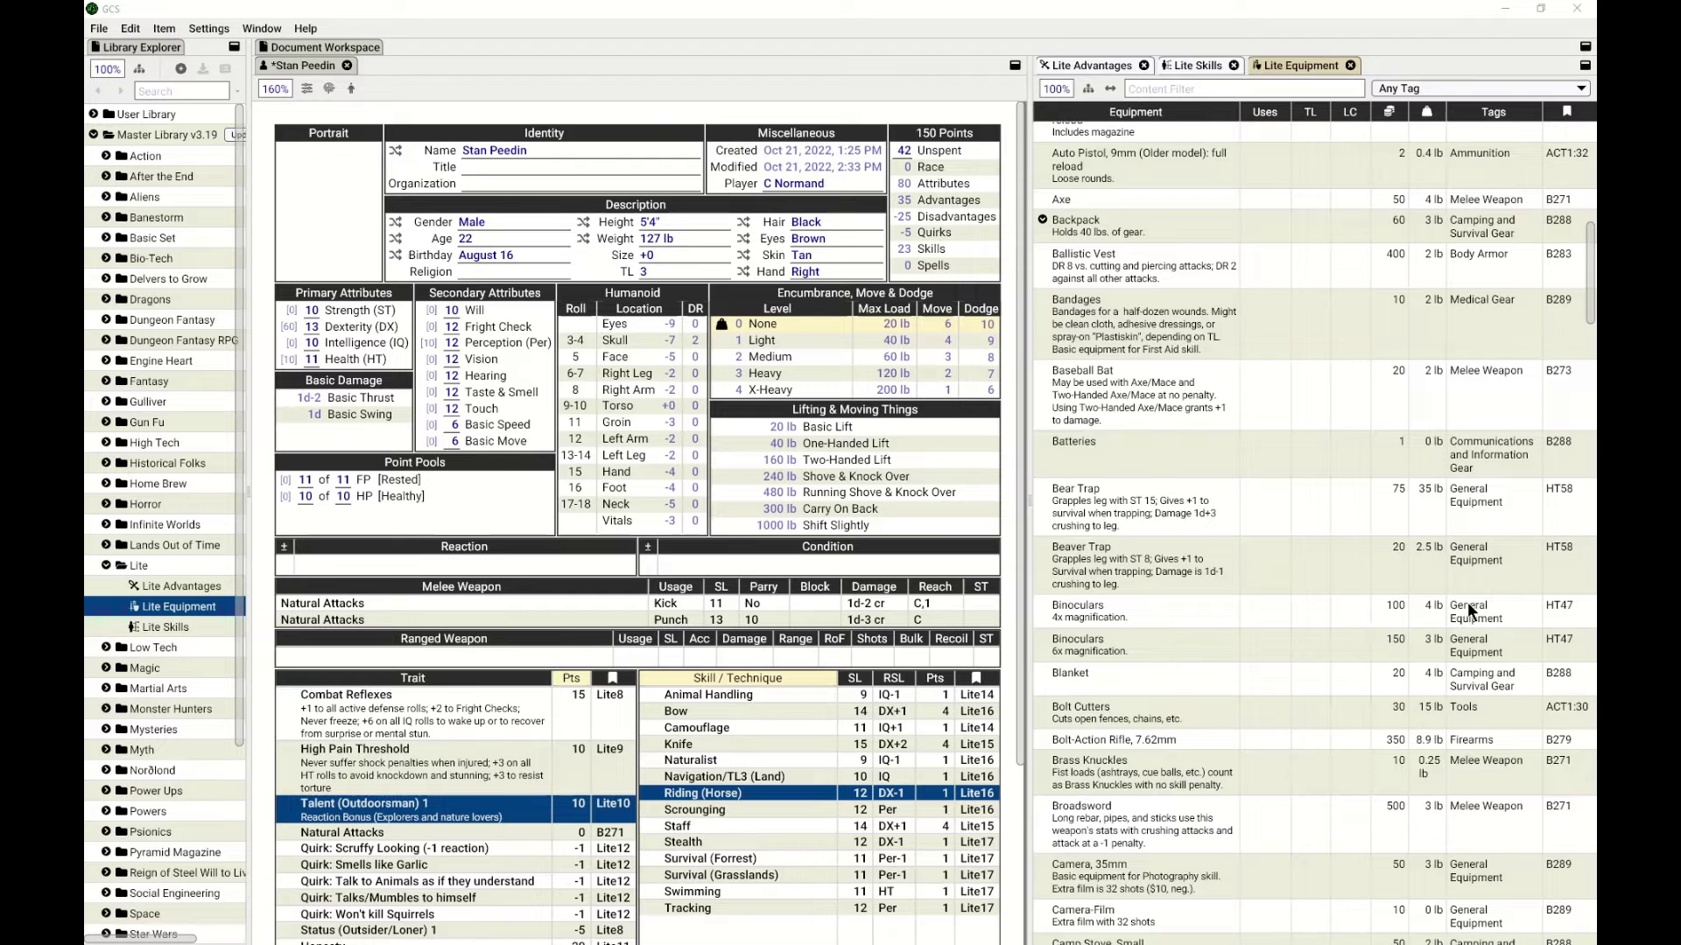
pyautogui.write('bow')
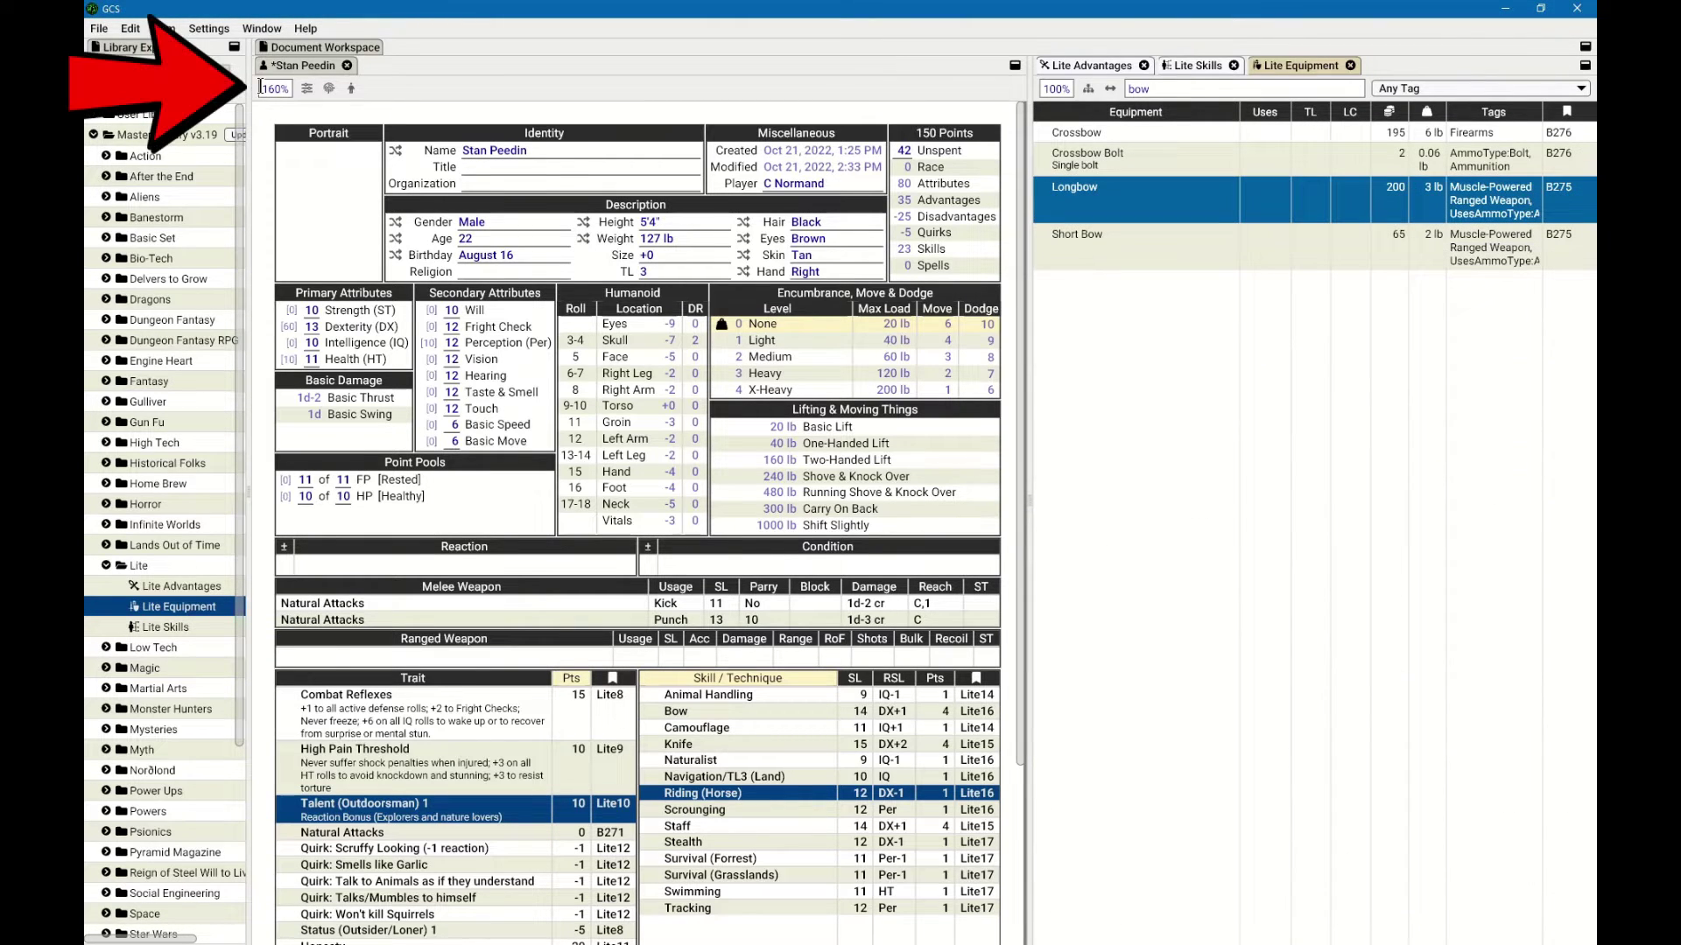
# Set the character sheet's scale to 133% and add the Longbow to the carried equipment.
pyautogui.click(260, 87)
pyautogui.write('13')
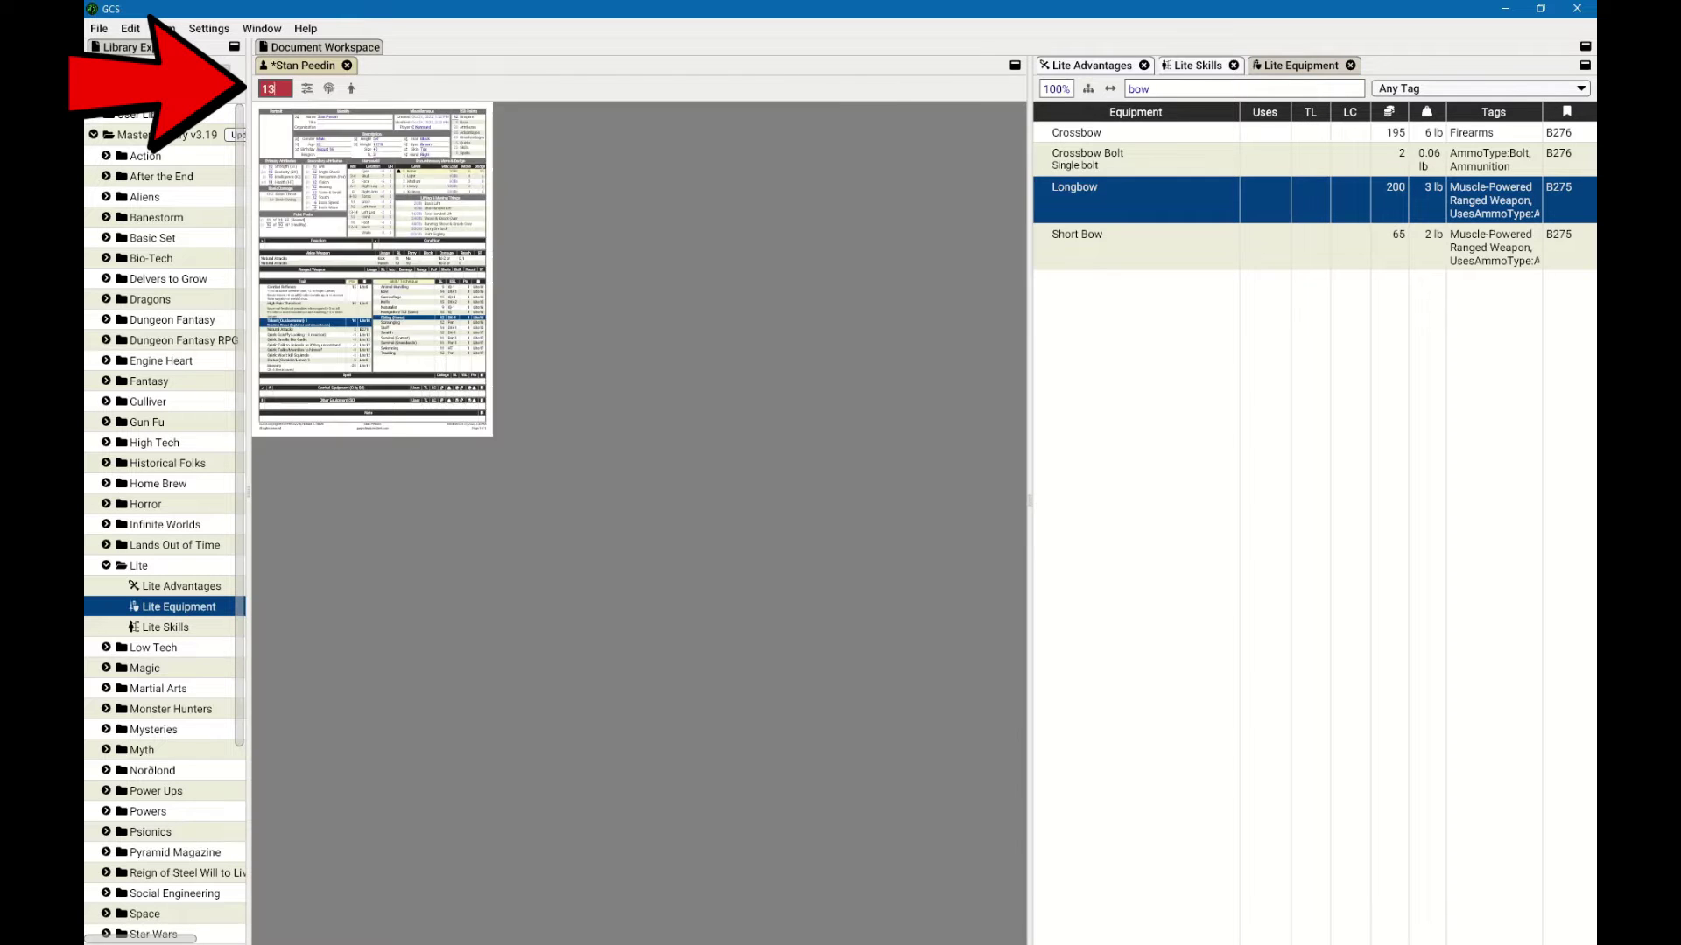
pyautogui.write('3')
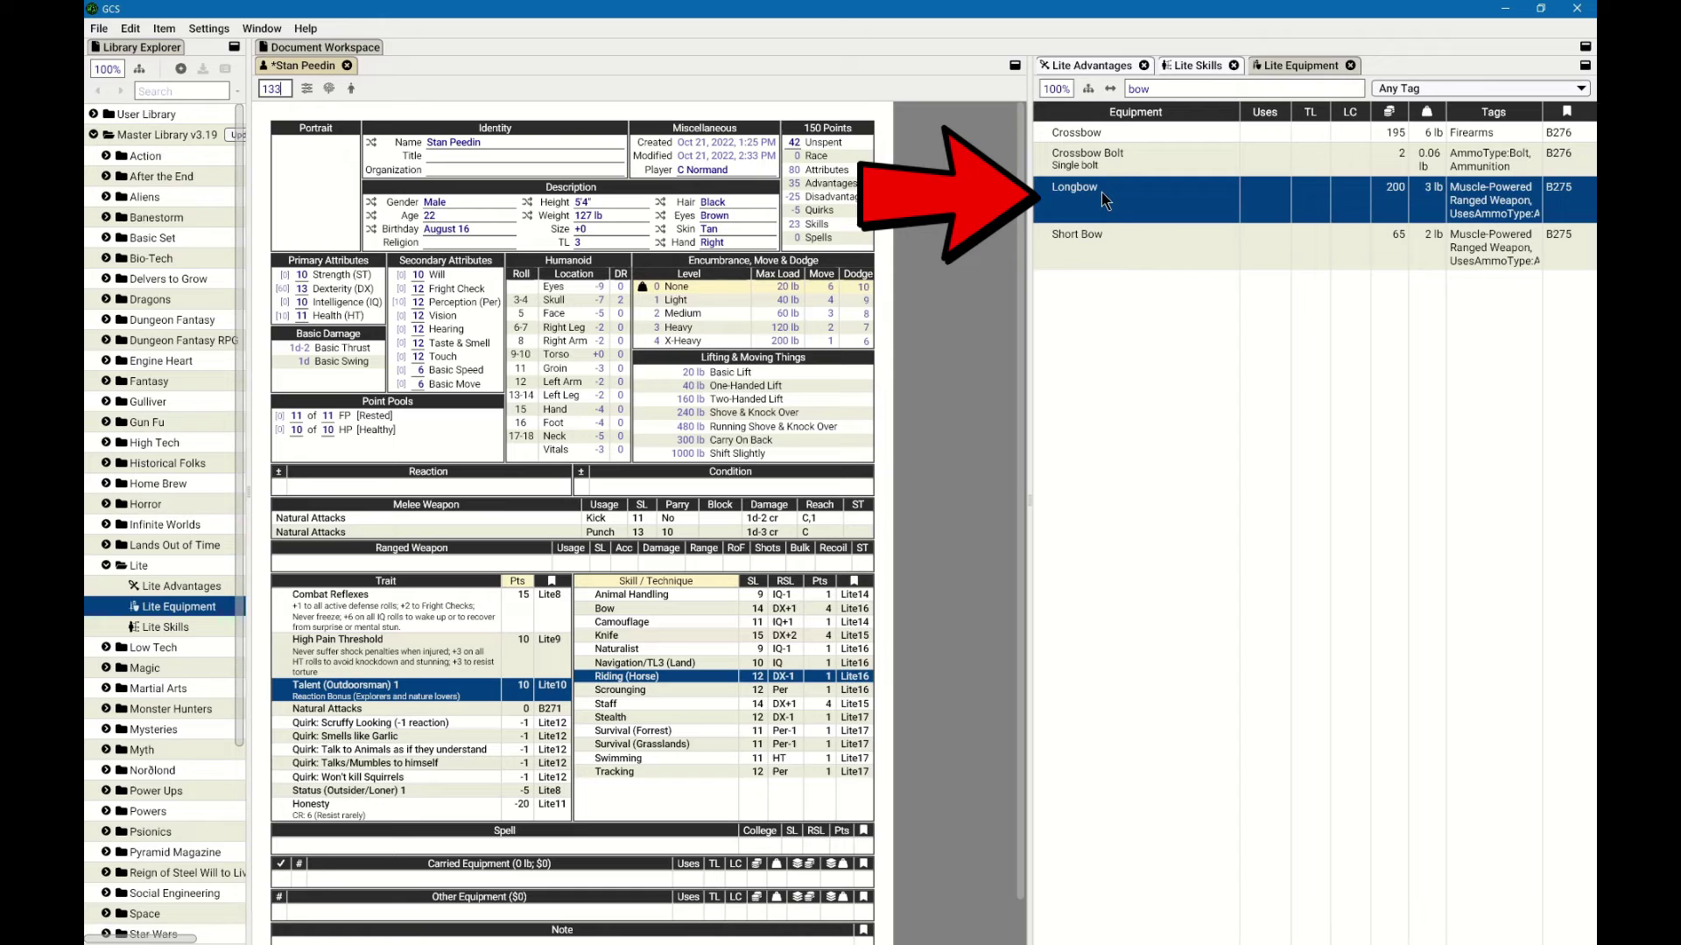
pyautogui.moveTo(1101, 191); pyautogui.dragTo(496, 880)
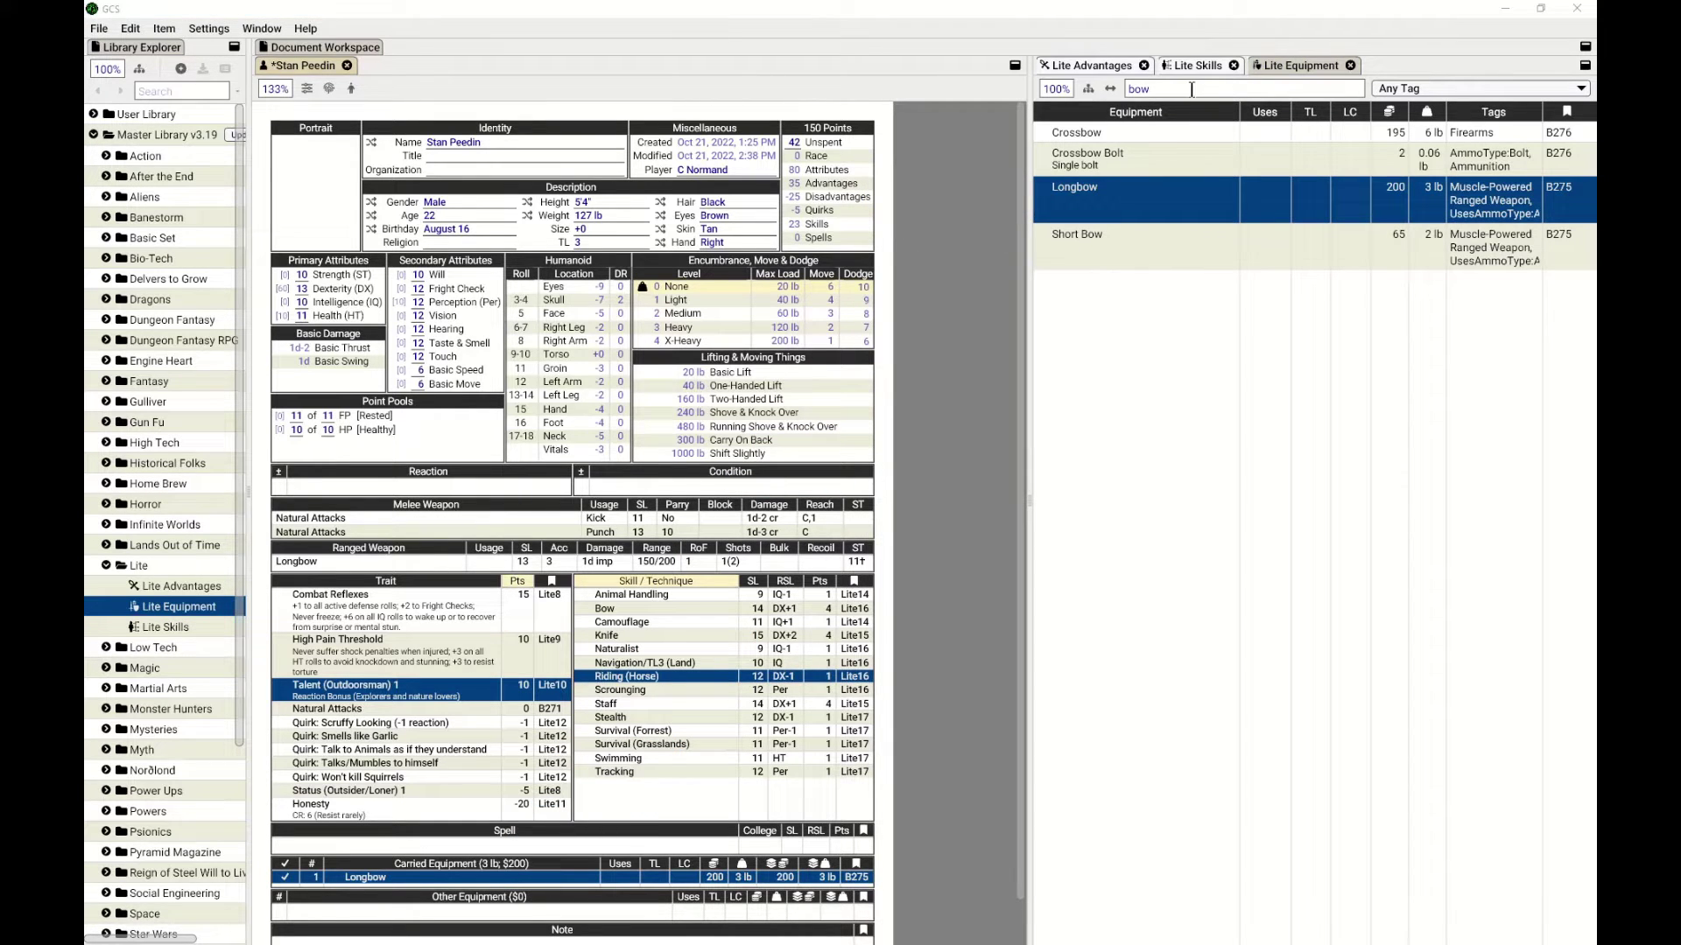
# Clear the "bow" filter, limit the equipment list to the Body Armor tag and add Leather Armor to the carried equipment.
pyautogui.click(1071, 88)
pyautogui.press('BackSpace')
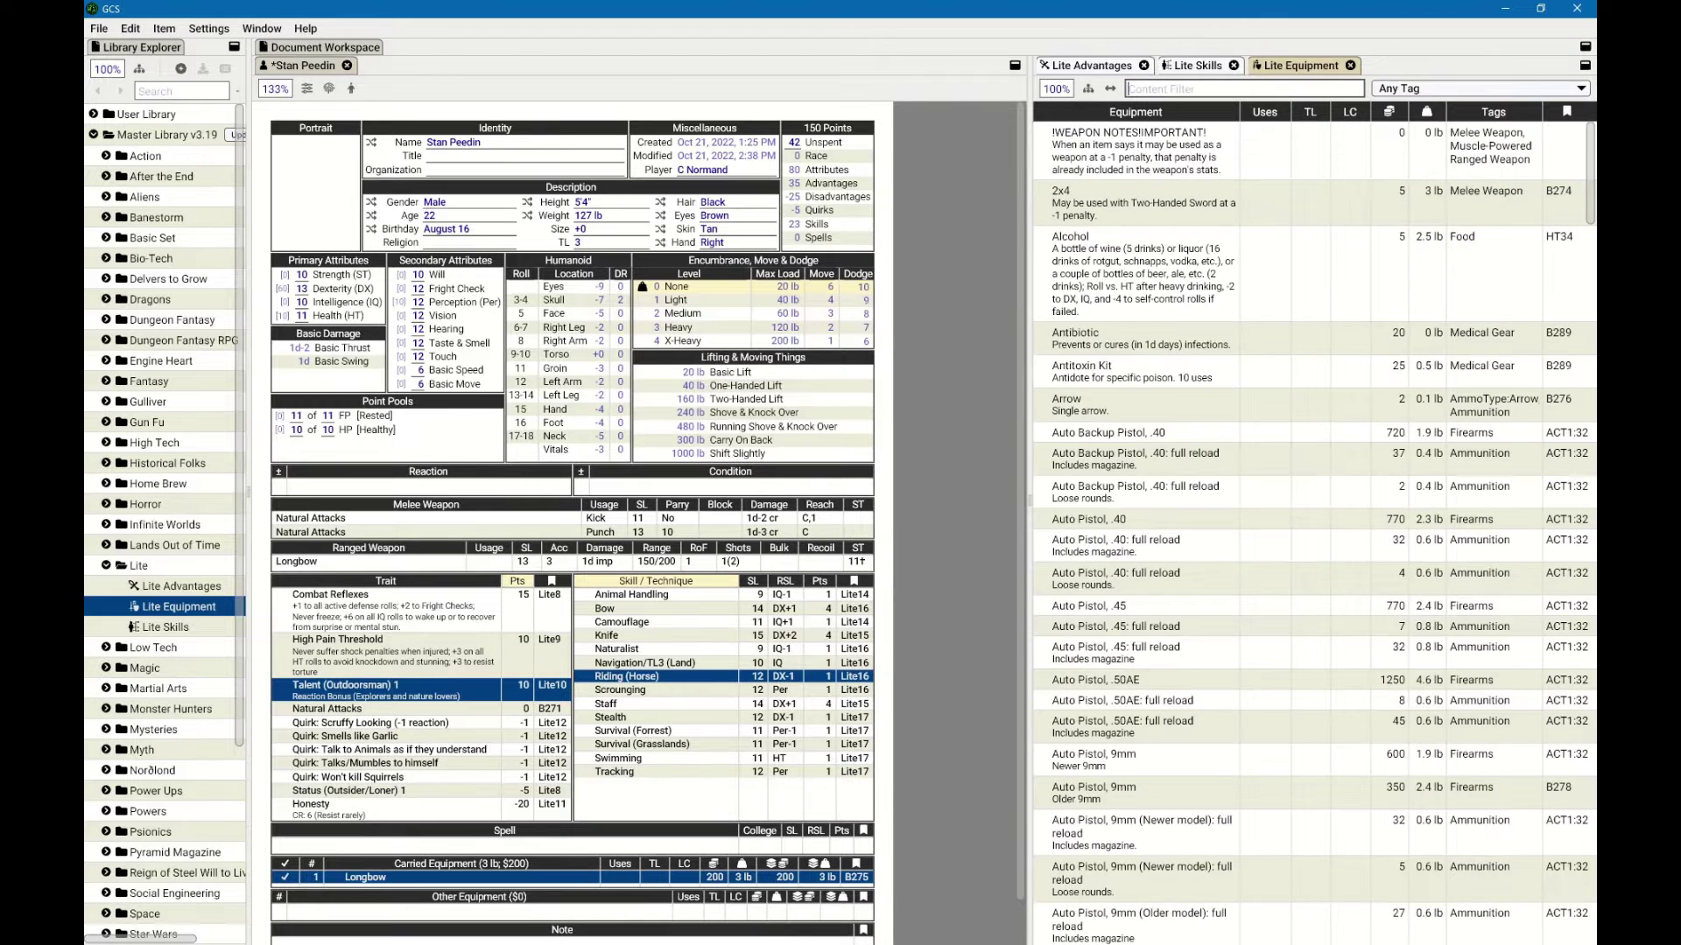
pyautogui.click(1425, 91)
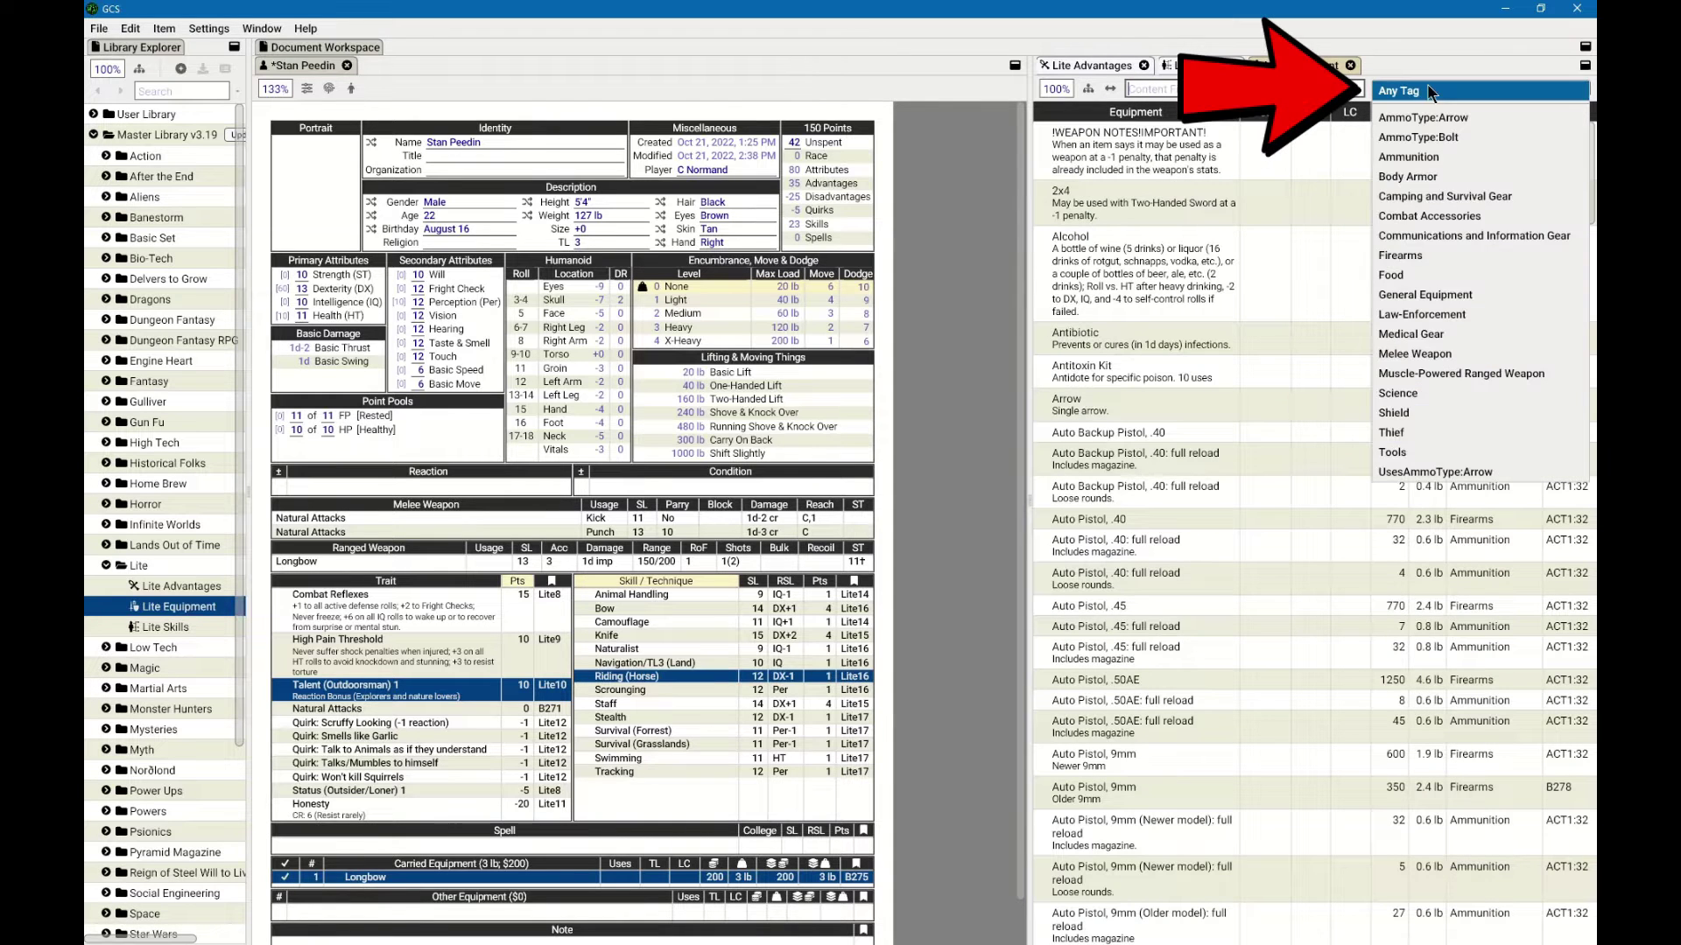
pyautogui.click(1414, 178)
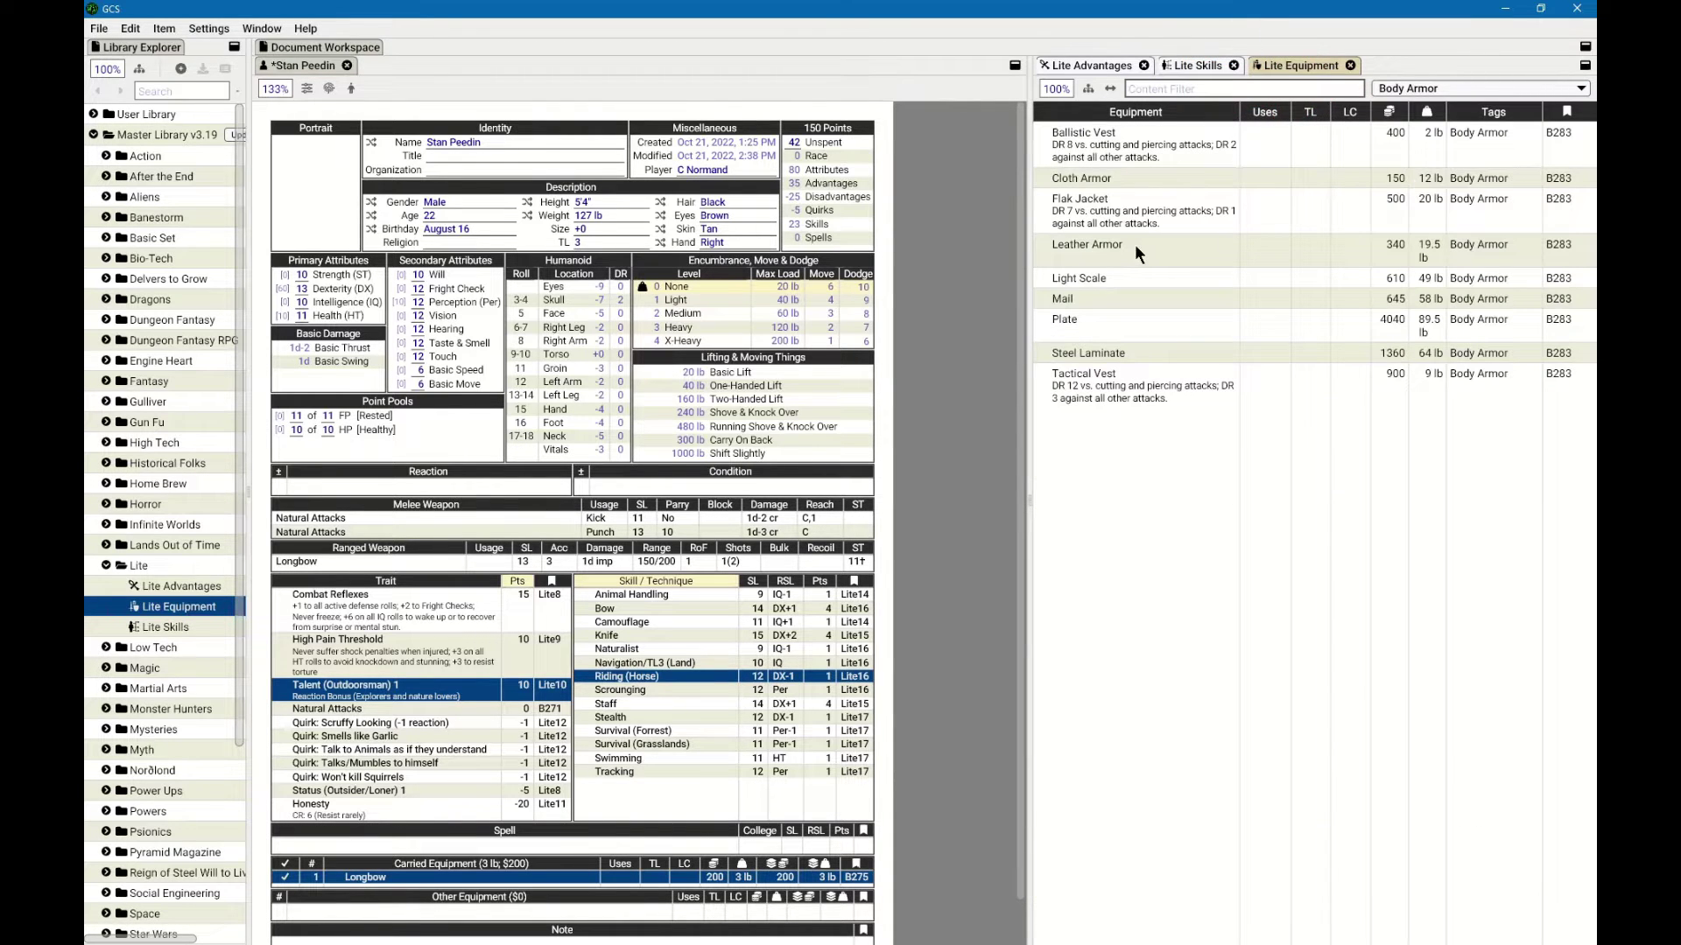
pyautogui.moveTo(1100, 254); pyautogui.dragTo(438, 934)
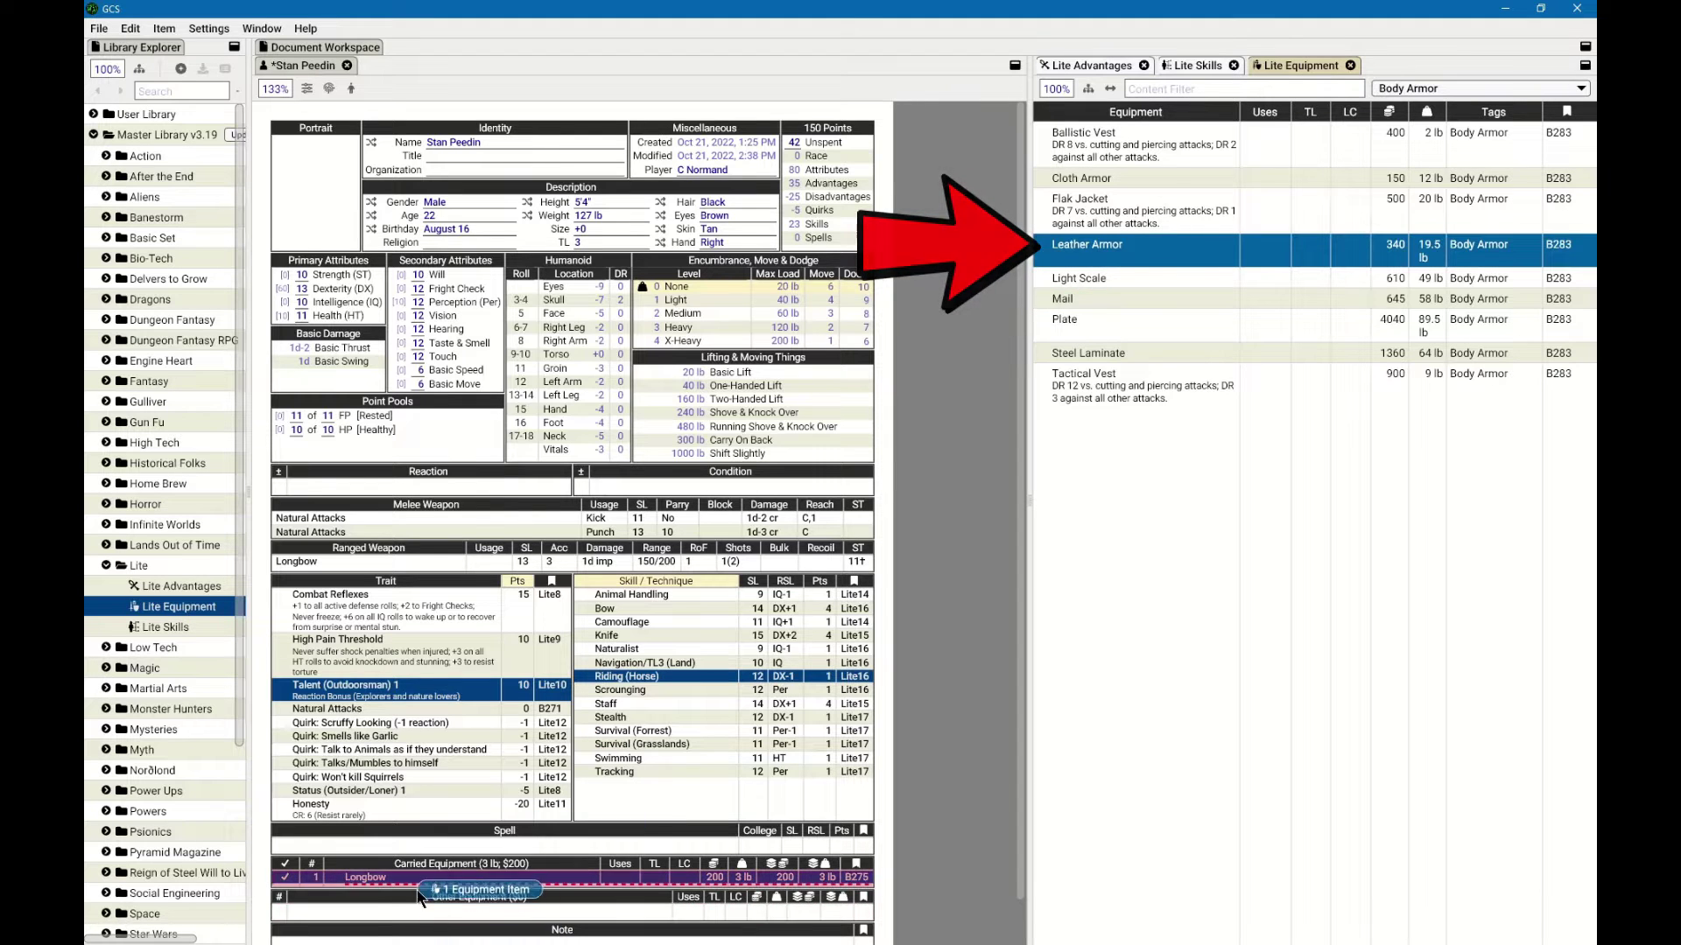
# Reset the tag filter to Any Tag, filter for "staff" and "knife", and add a Quarterstaff and two Large Knives to the carried equipment.
pyautogui.click(1408, 87)
pyautogui.click(1403, 29)
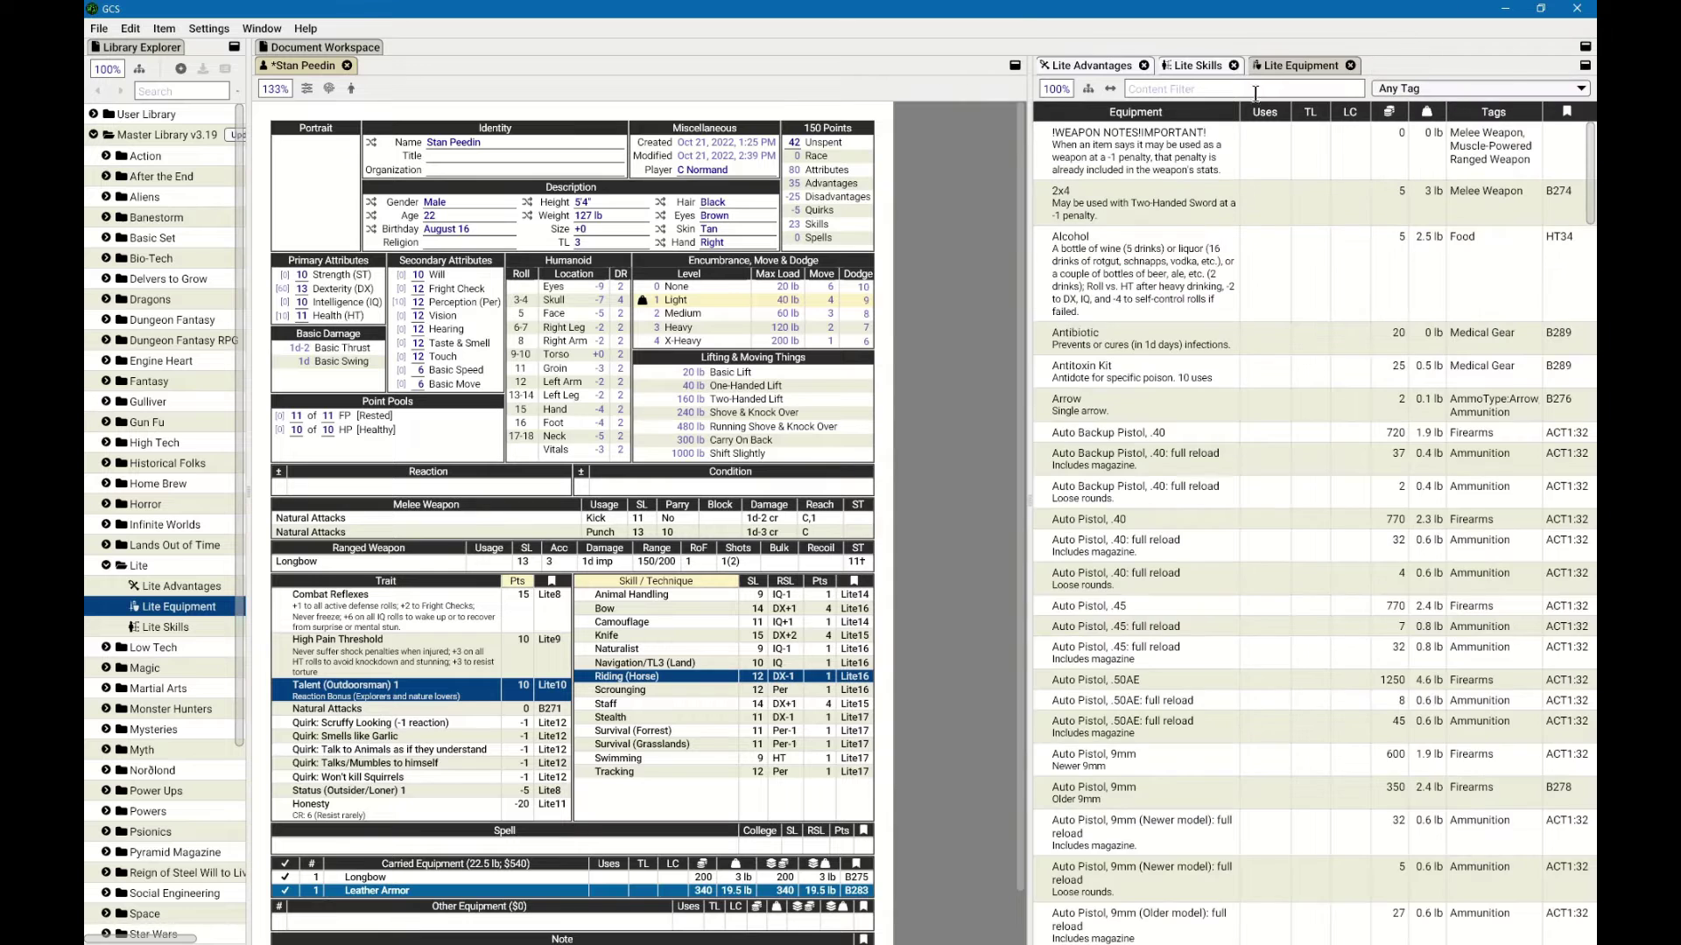
pyautogui.click(1144, 85)
pyautogui.write('staff')
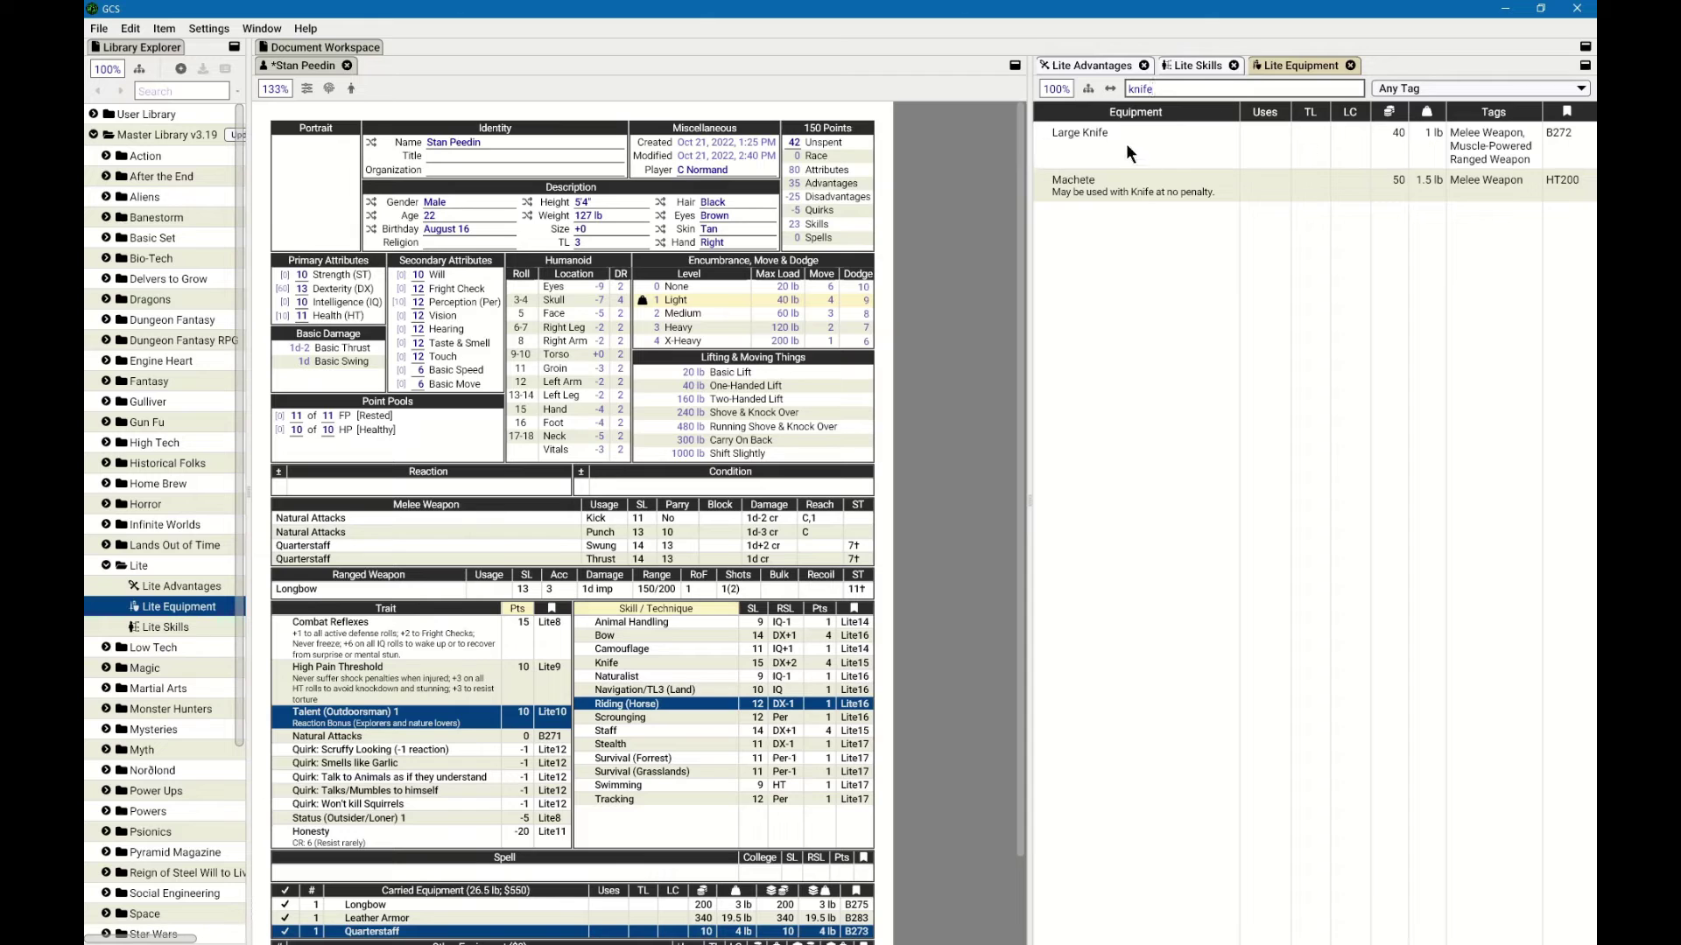
pyautogui.moveTo(1125, 143); pyautogui.dragTo(419, 862)
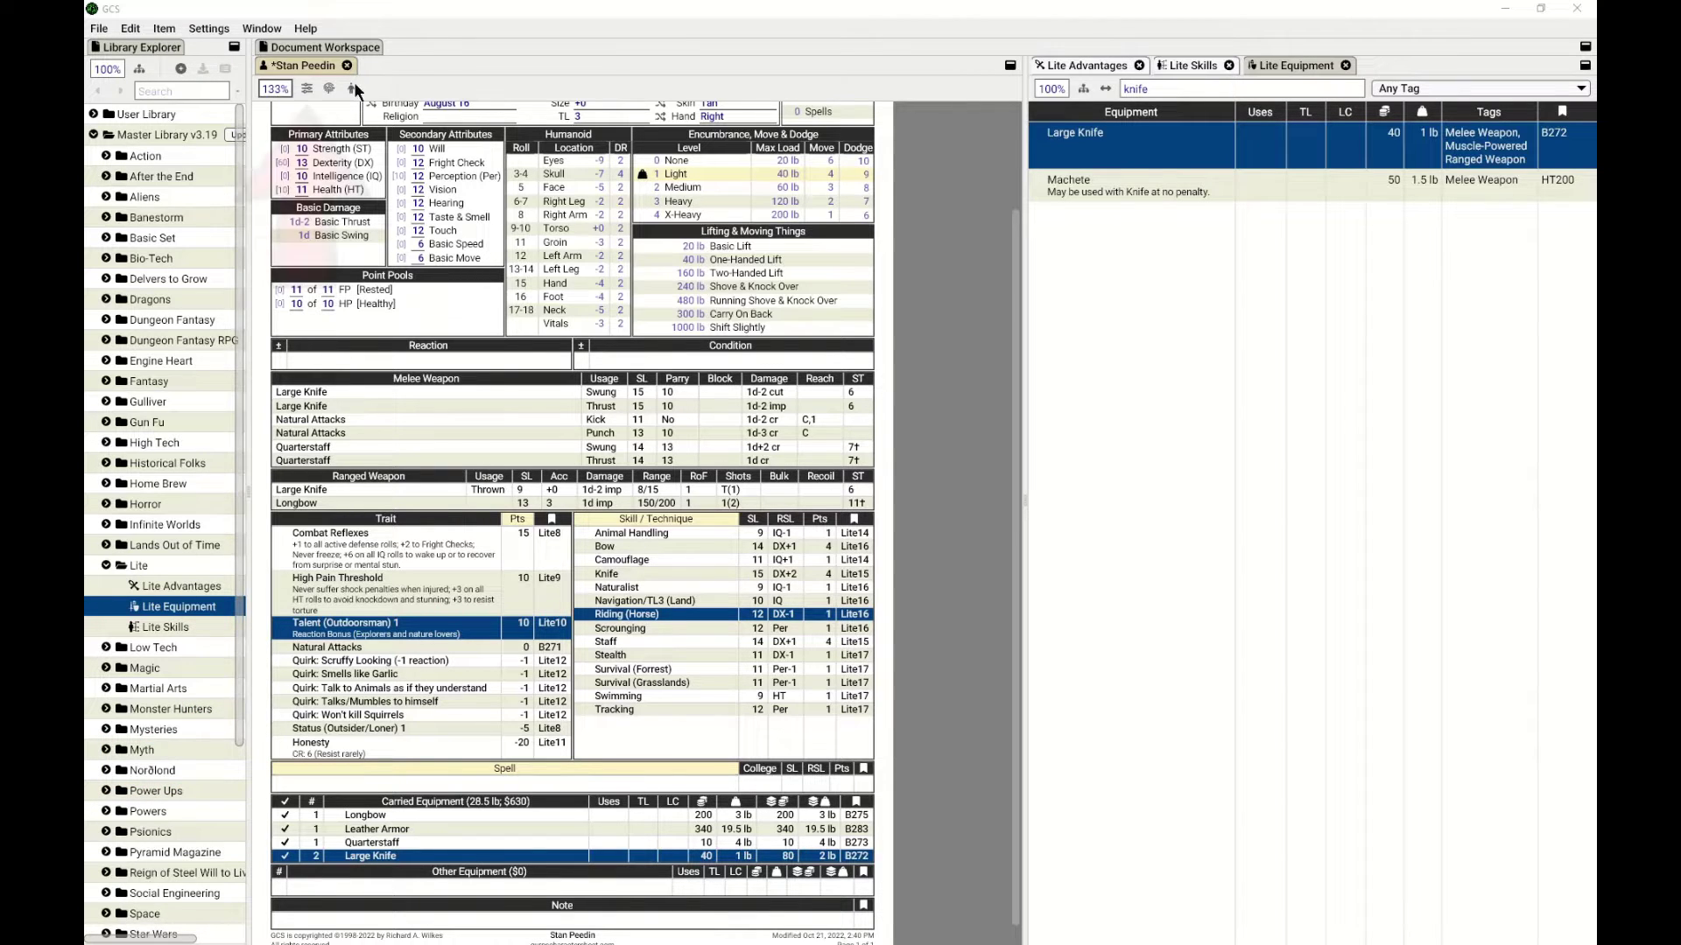
# Move the spells block to the end of the block layout, after notes, in the sheet settings and close them.
pyautogui.click(308, 88)
pyautogui.doubleClick(1064, 622)
pyautogui.press('Delete')
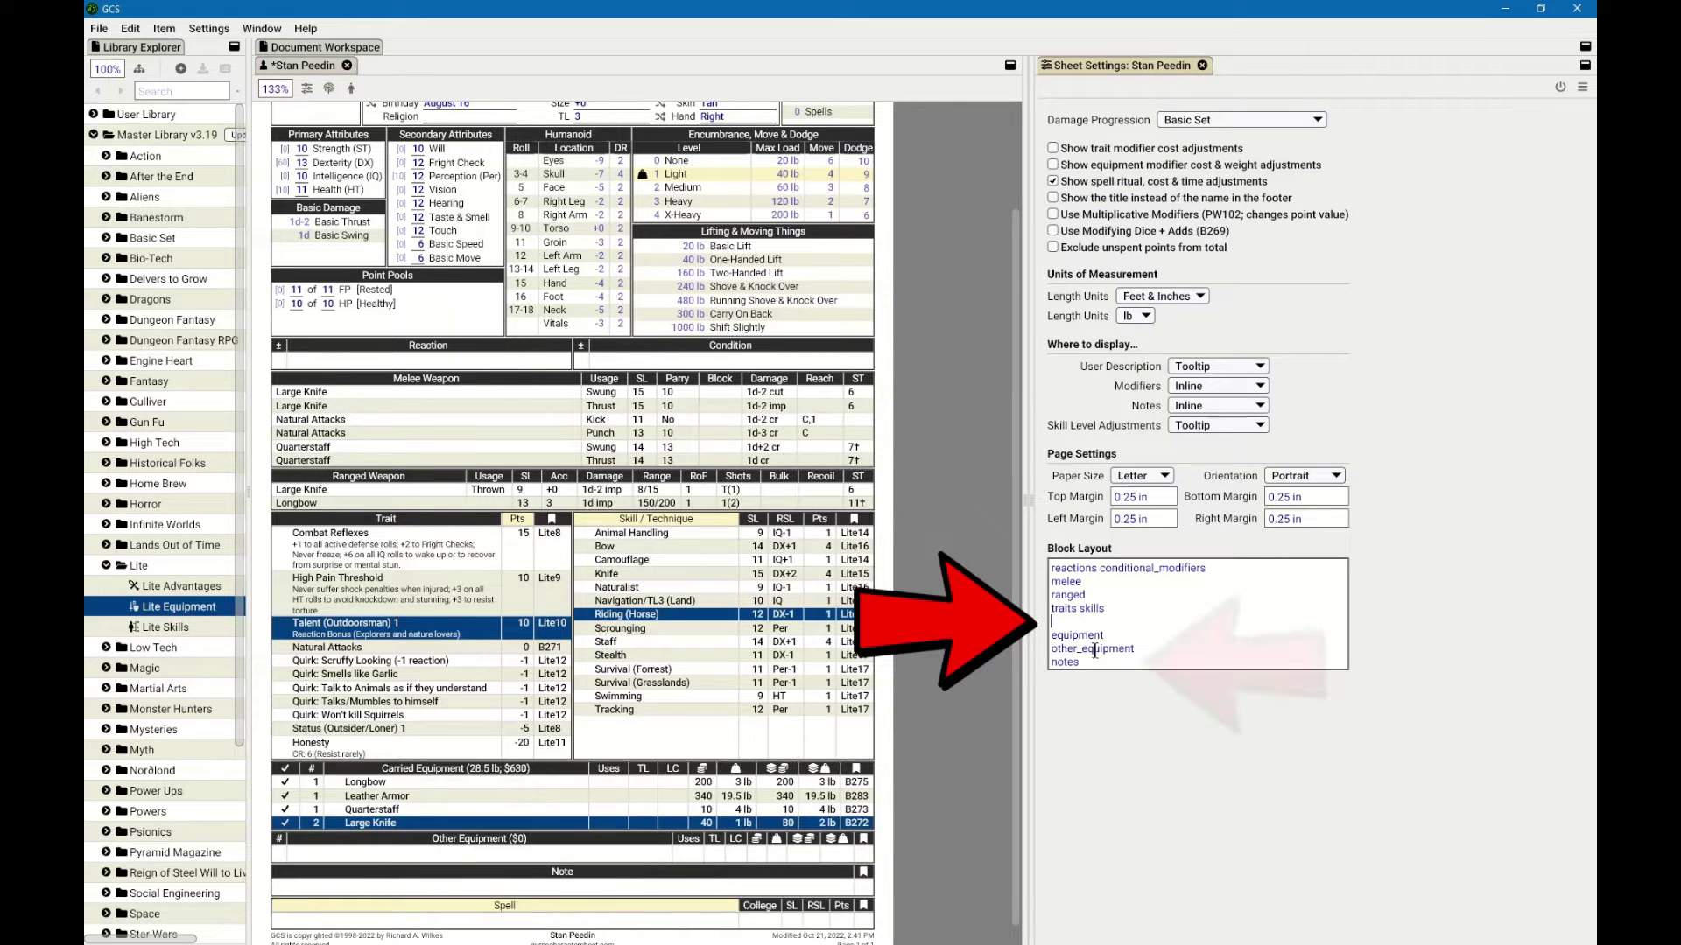
pyautogui.hotkey('ctrl', 'Home')
pyautogui.hotkey('shift', 'Down')
pyautogui.hotkey('ctrl', 'x')
pyautogui.hotkey('ctrl', 'End')
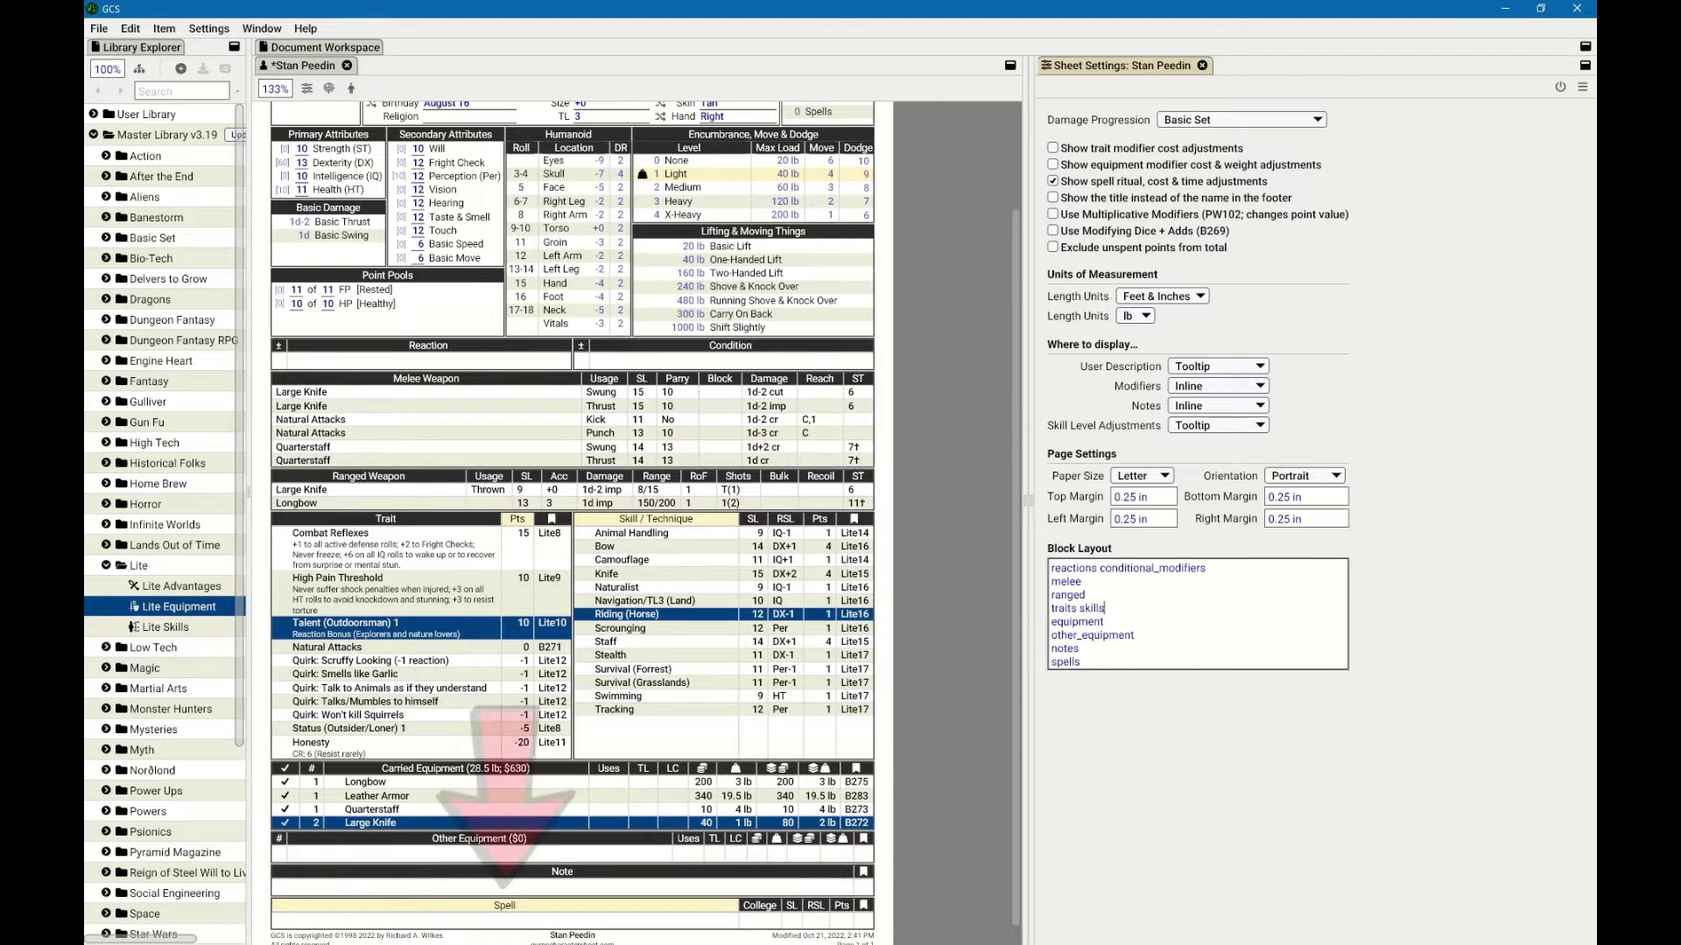
pyautogui.click(1202, 65)
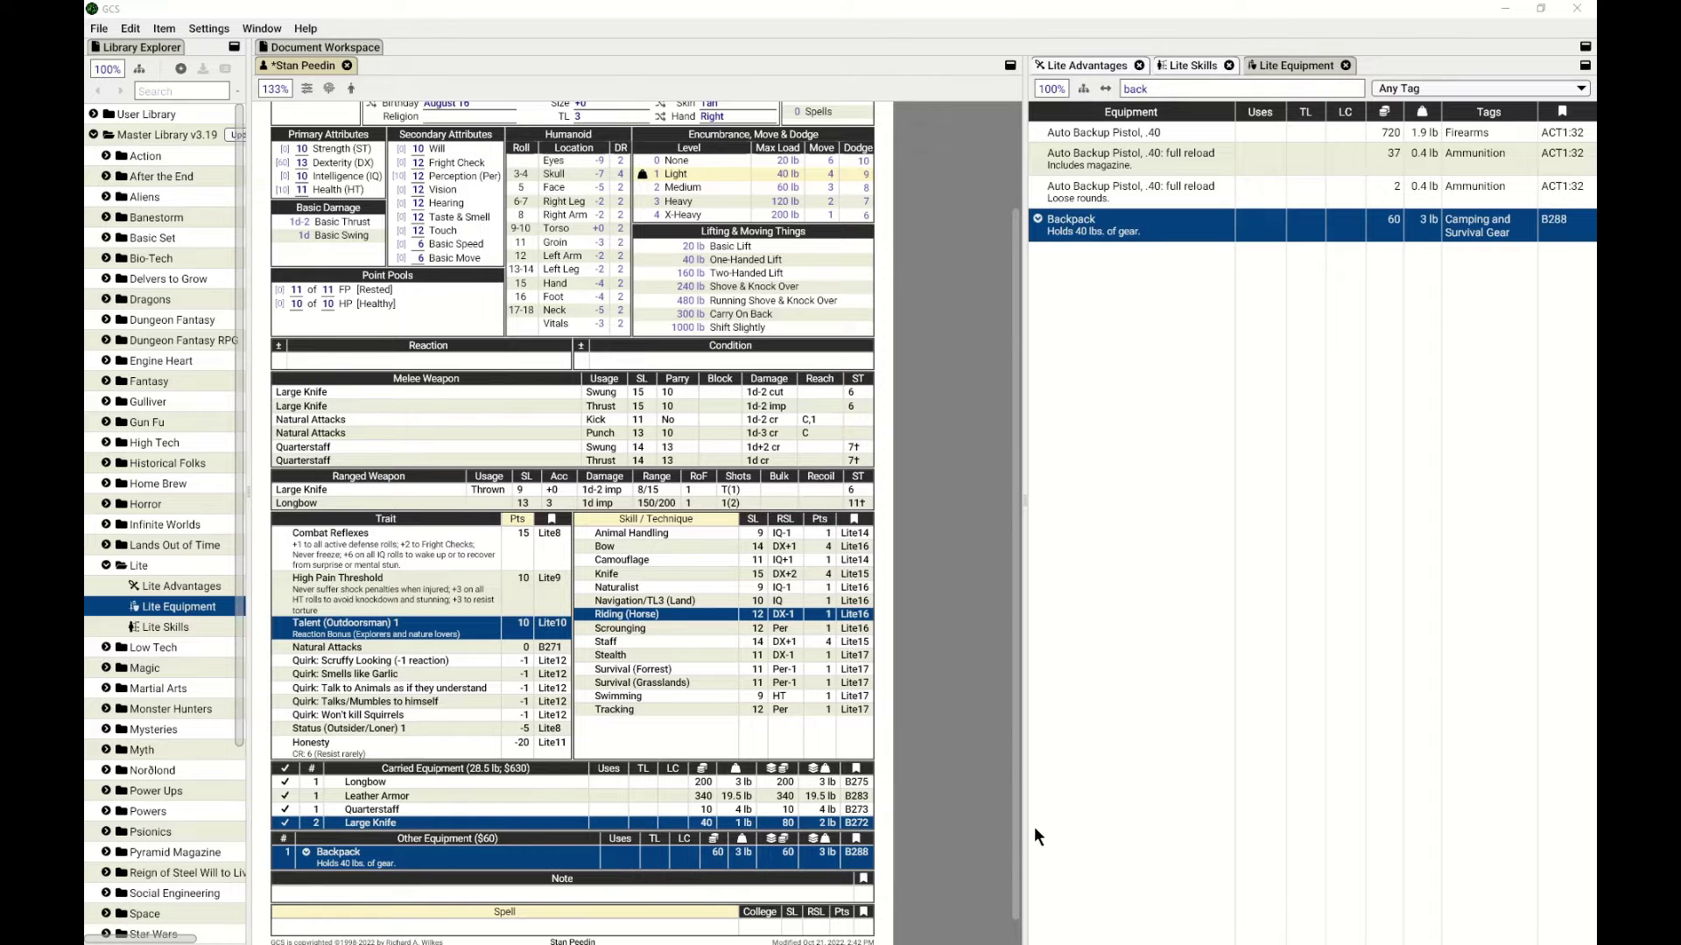
# Filter the equipment list for "bow", try adding a Short Bow to the carried equipment and delete it from the sheet.
pyautogui.write('bow')
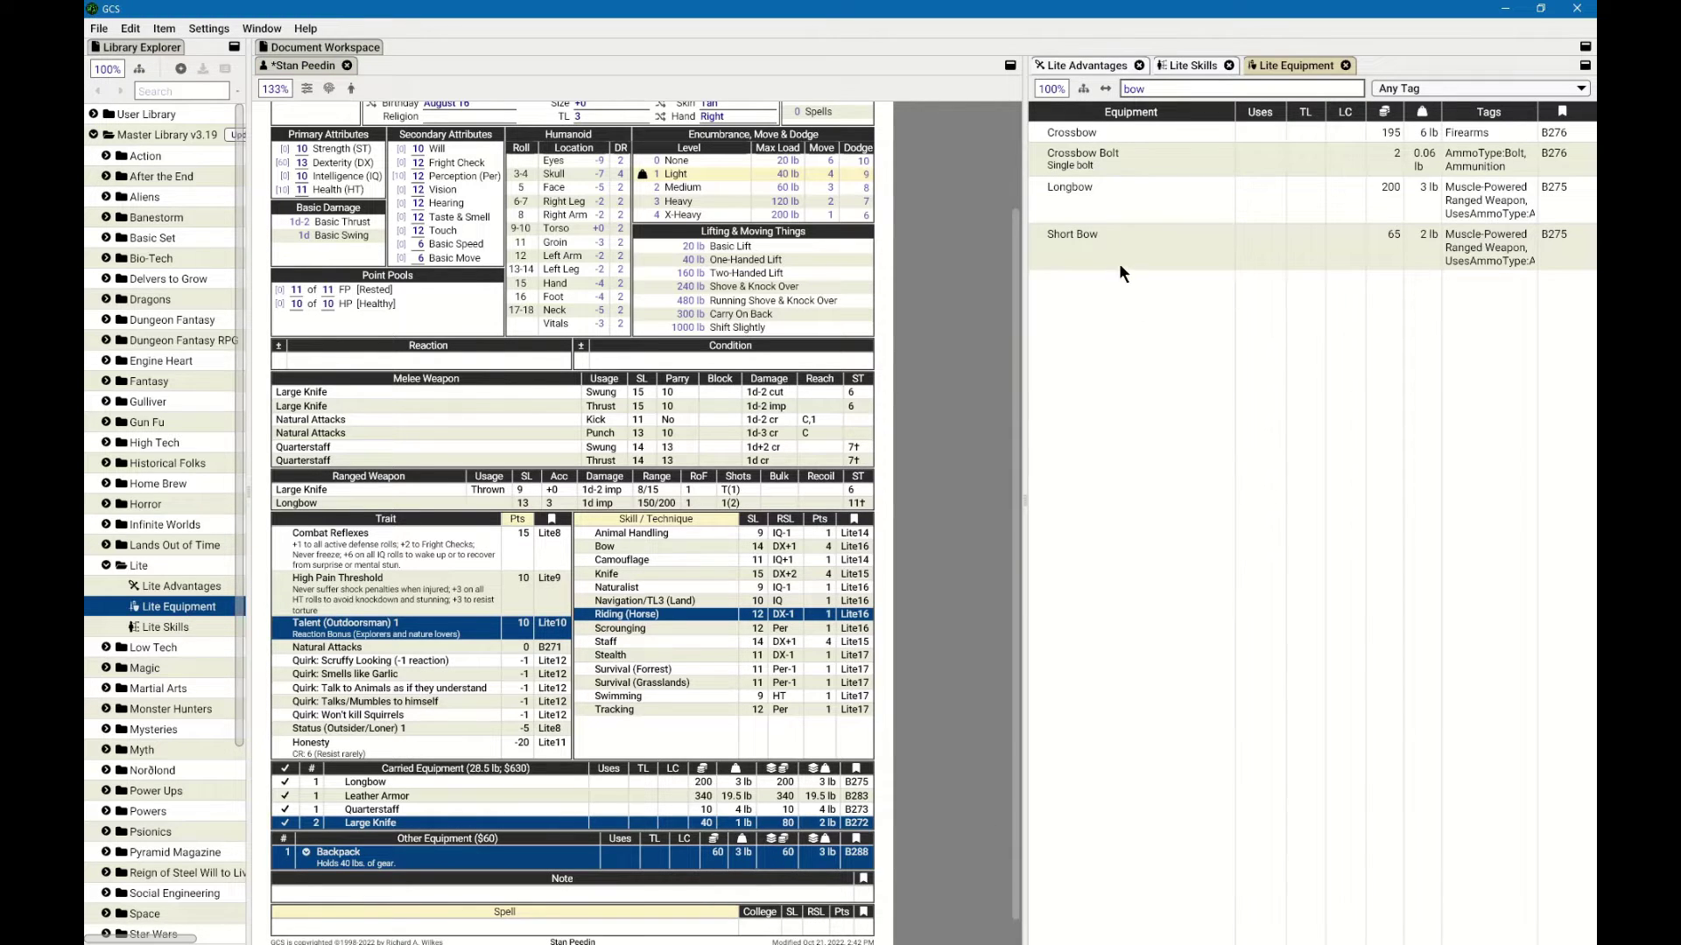
pyautogui.moveTo(1085, 246); pyautogui.dragTo(391, 820)
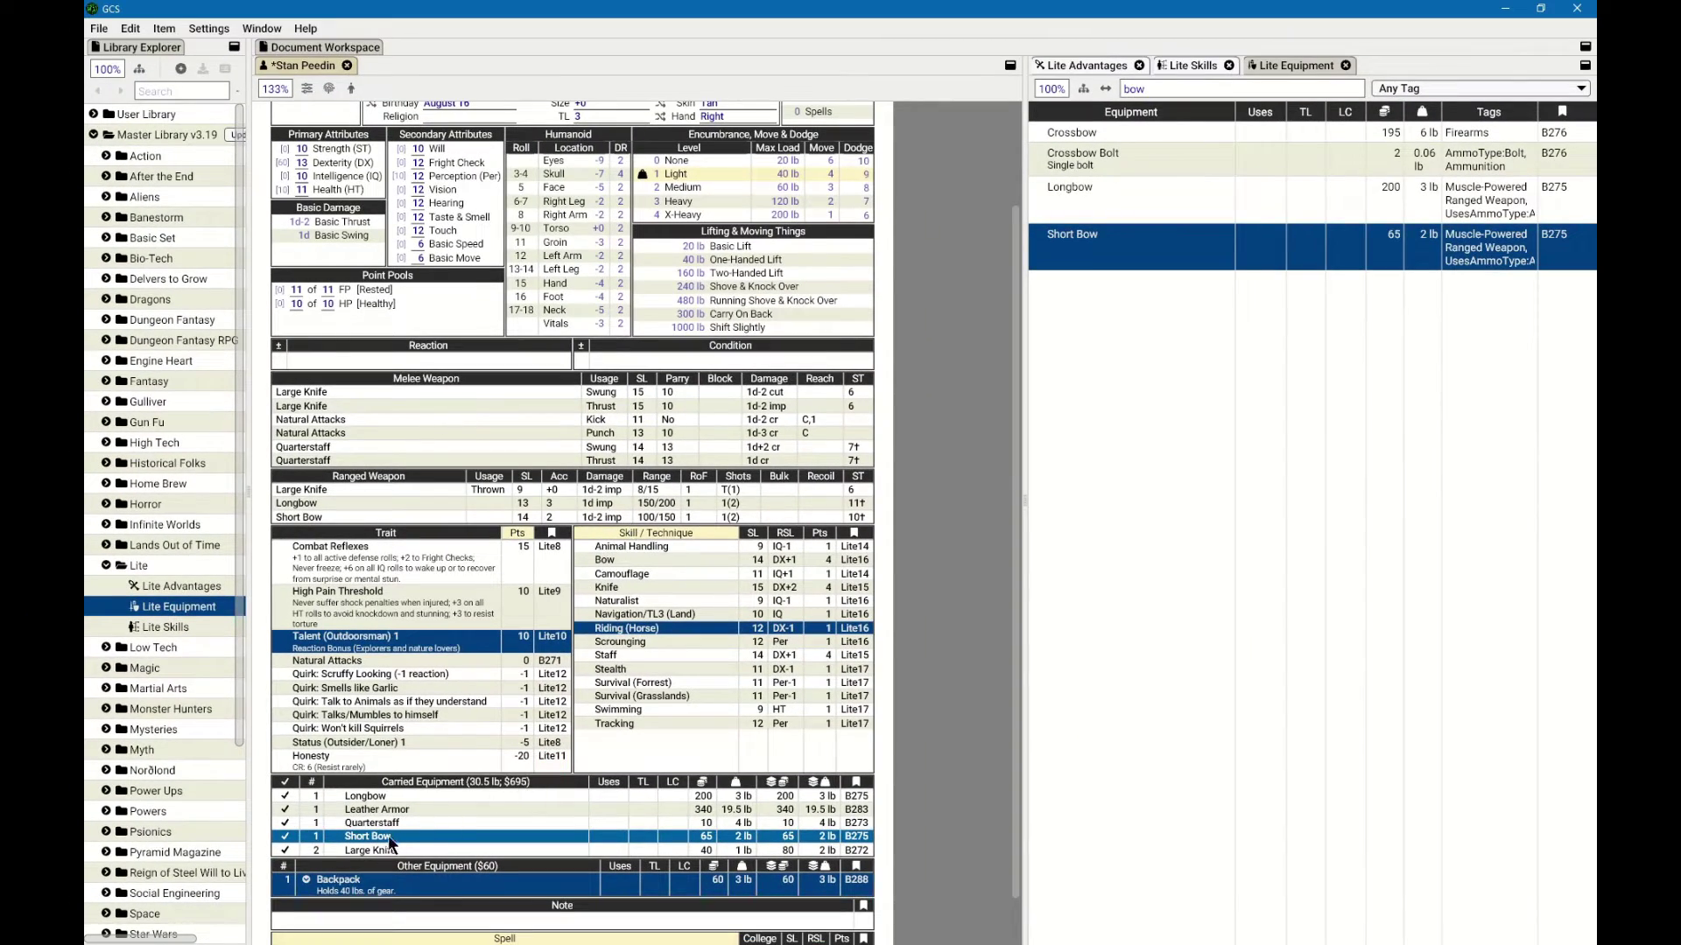
pyautogui.press('Delete')
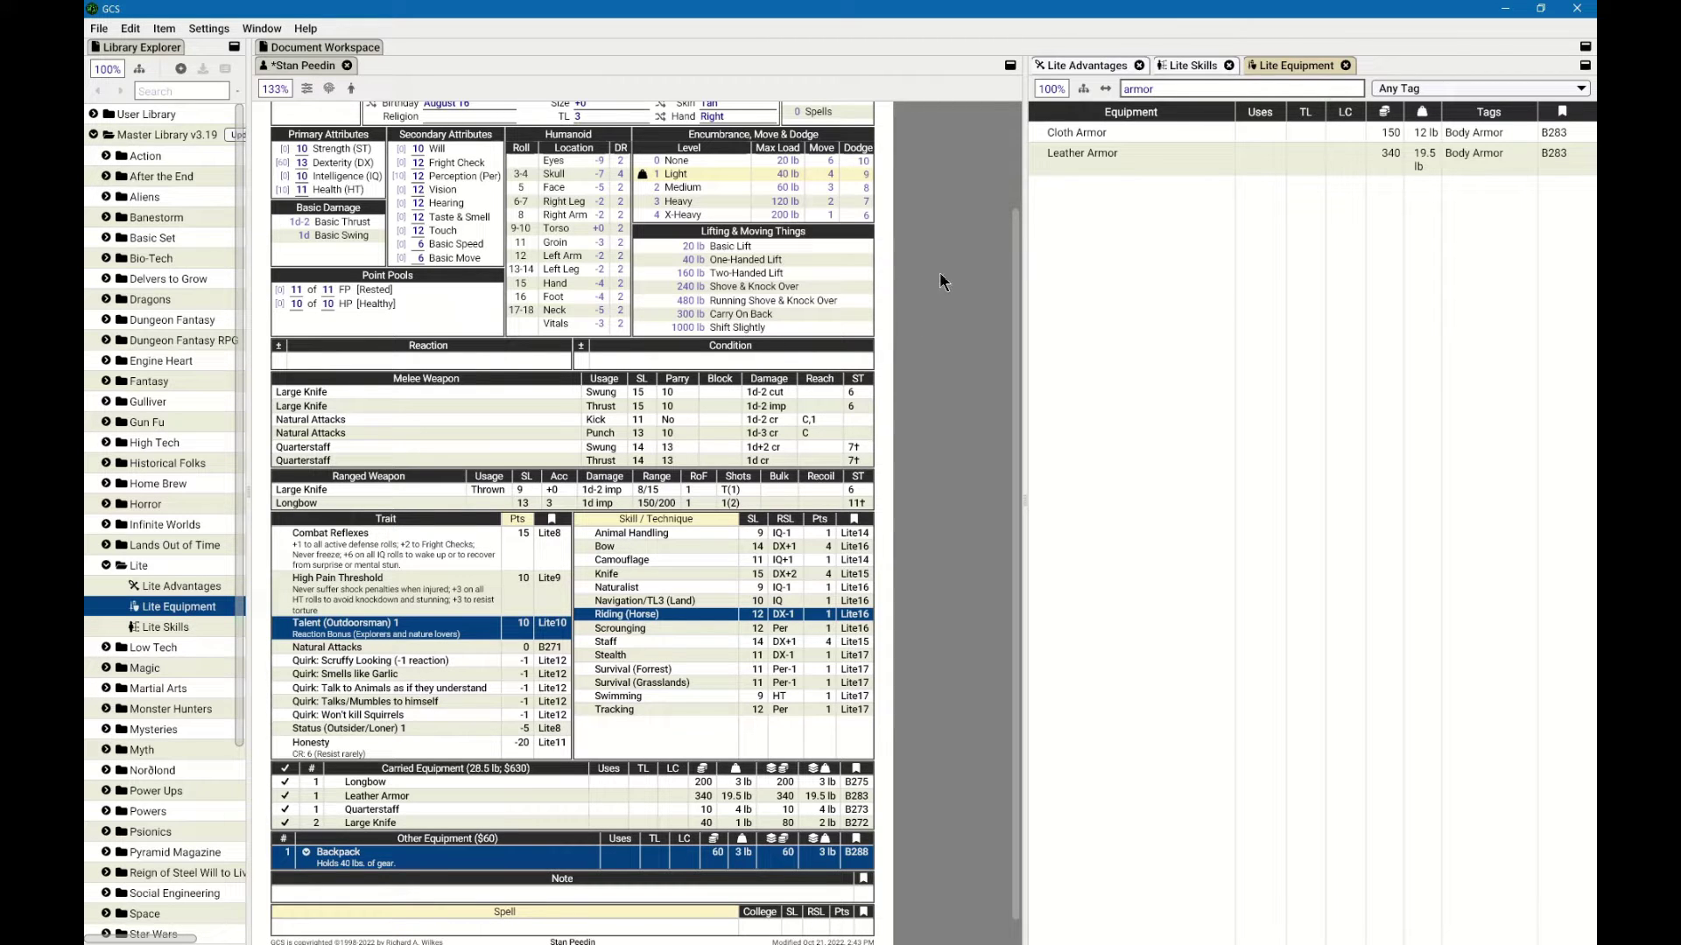
# Try Cloth Armor in place of the carried Leather Armor, restore the Leather Armor to carried equipment and delete the Cloth Armor.
pyautogui.moveTo(1061, 139); pyautogui.dragTo(369, 863)
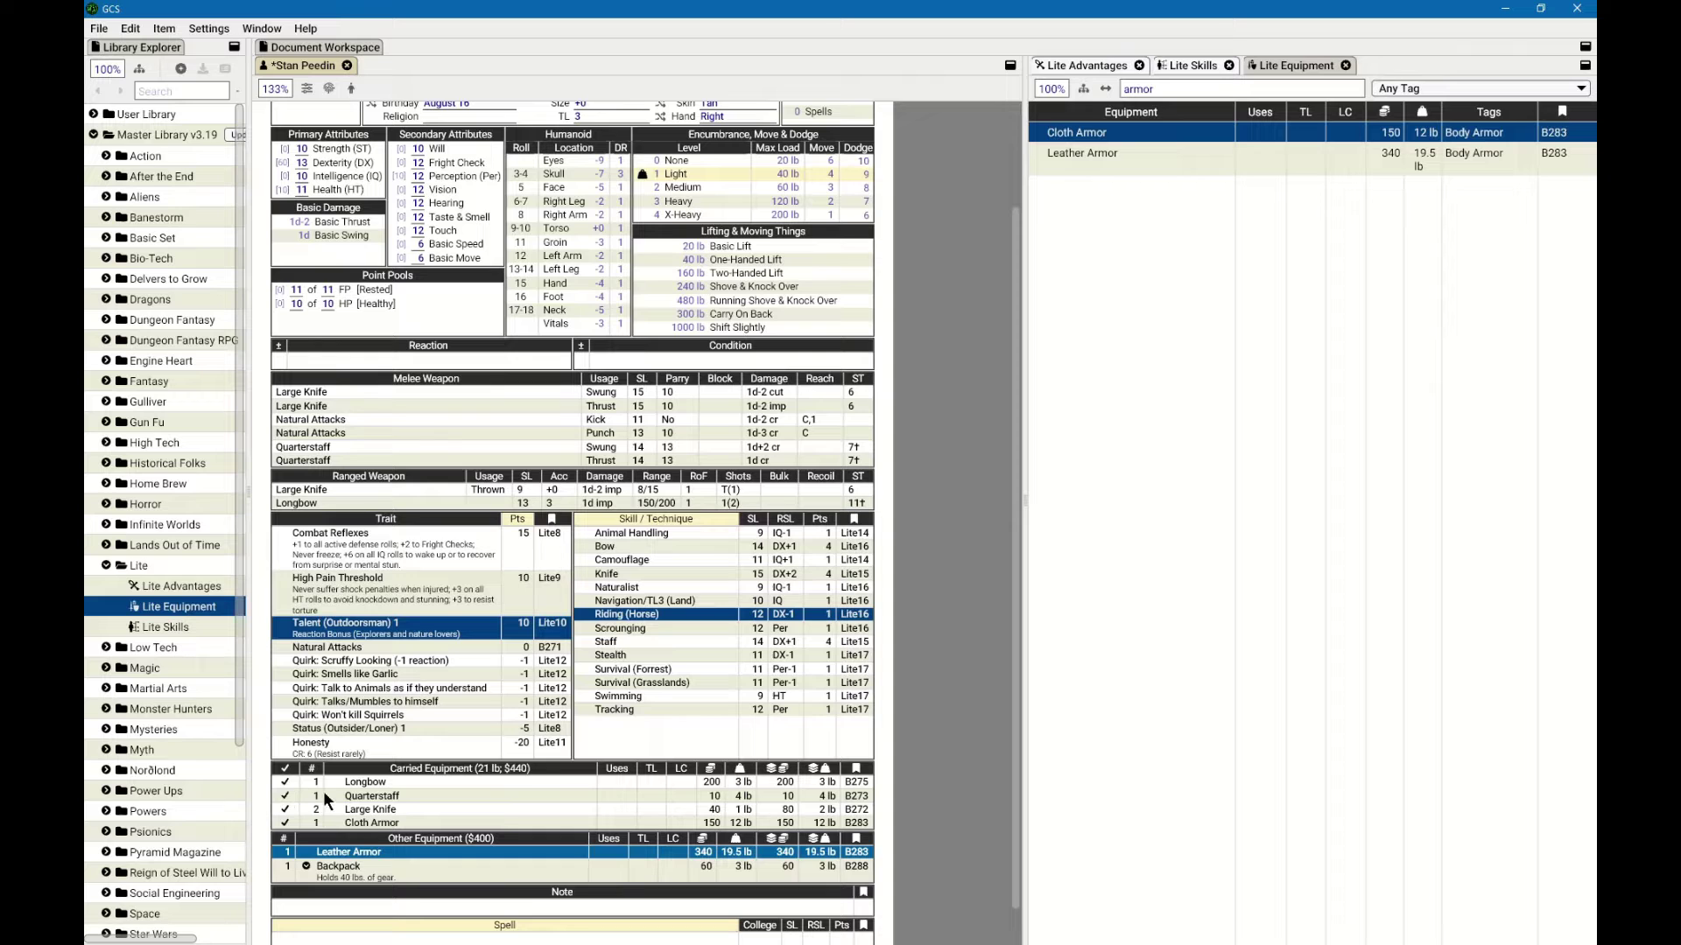
pyautogui.moveTo(350, 853); pyautogui.dragTo(380, 801)
pyautogui.click(391, 838)
pyautogui.press('Delete')
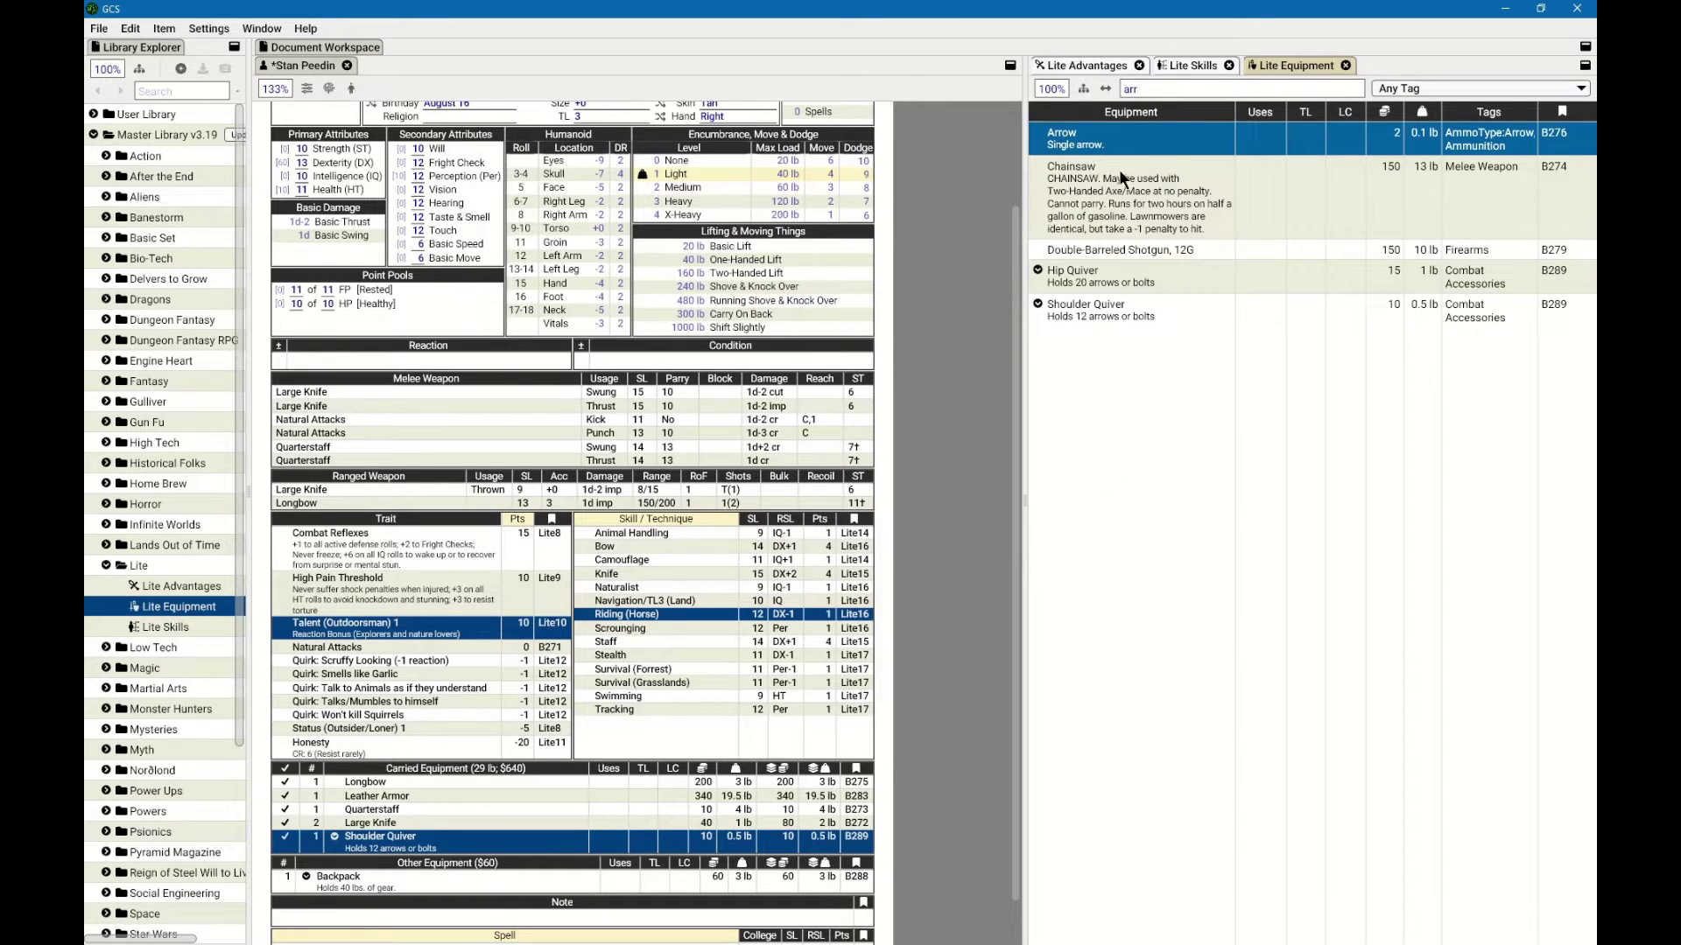
# Add an Arrow from the equipment list inside the carried Shoulder Quiver.
pyautogui.moveTo(1075, 151); pyautogui.dragTo(384, 836)
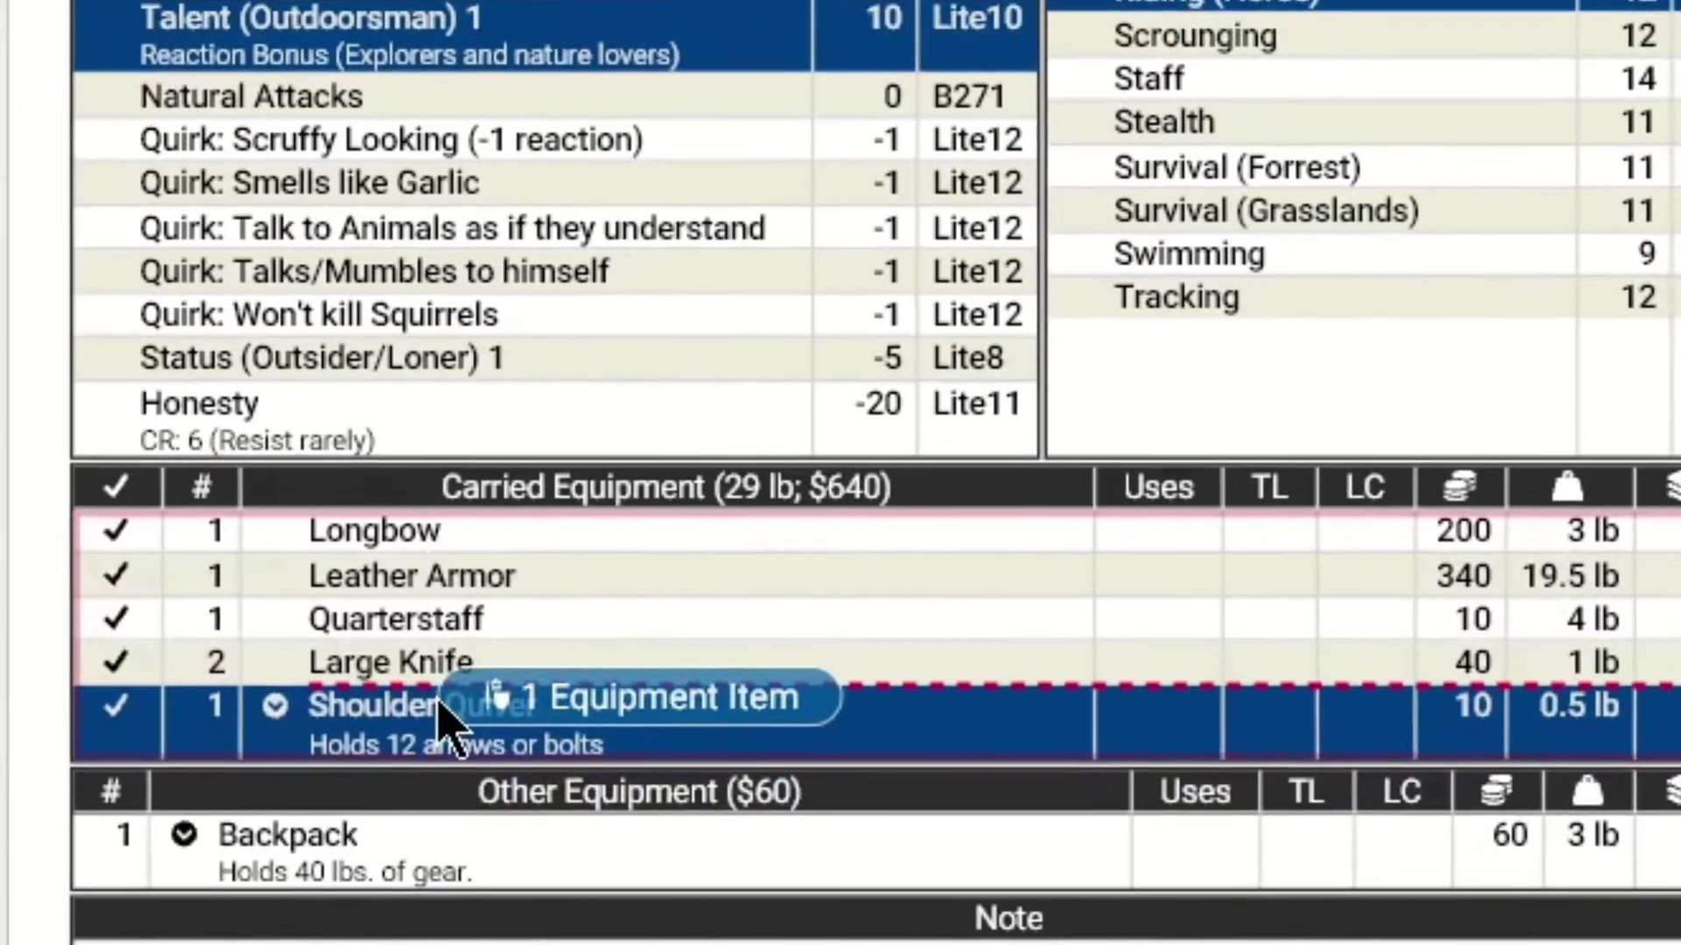
pyautogui.moveTo(442, 722); pyautogui.dragTo(604, 746)
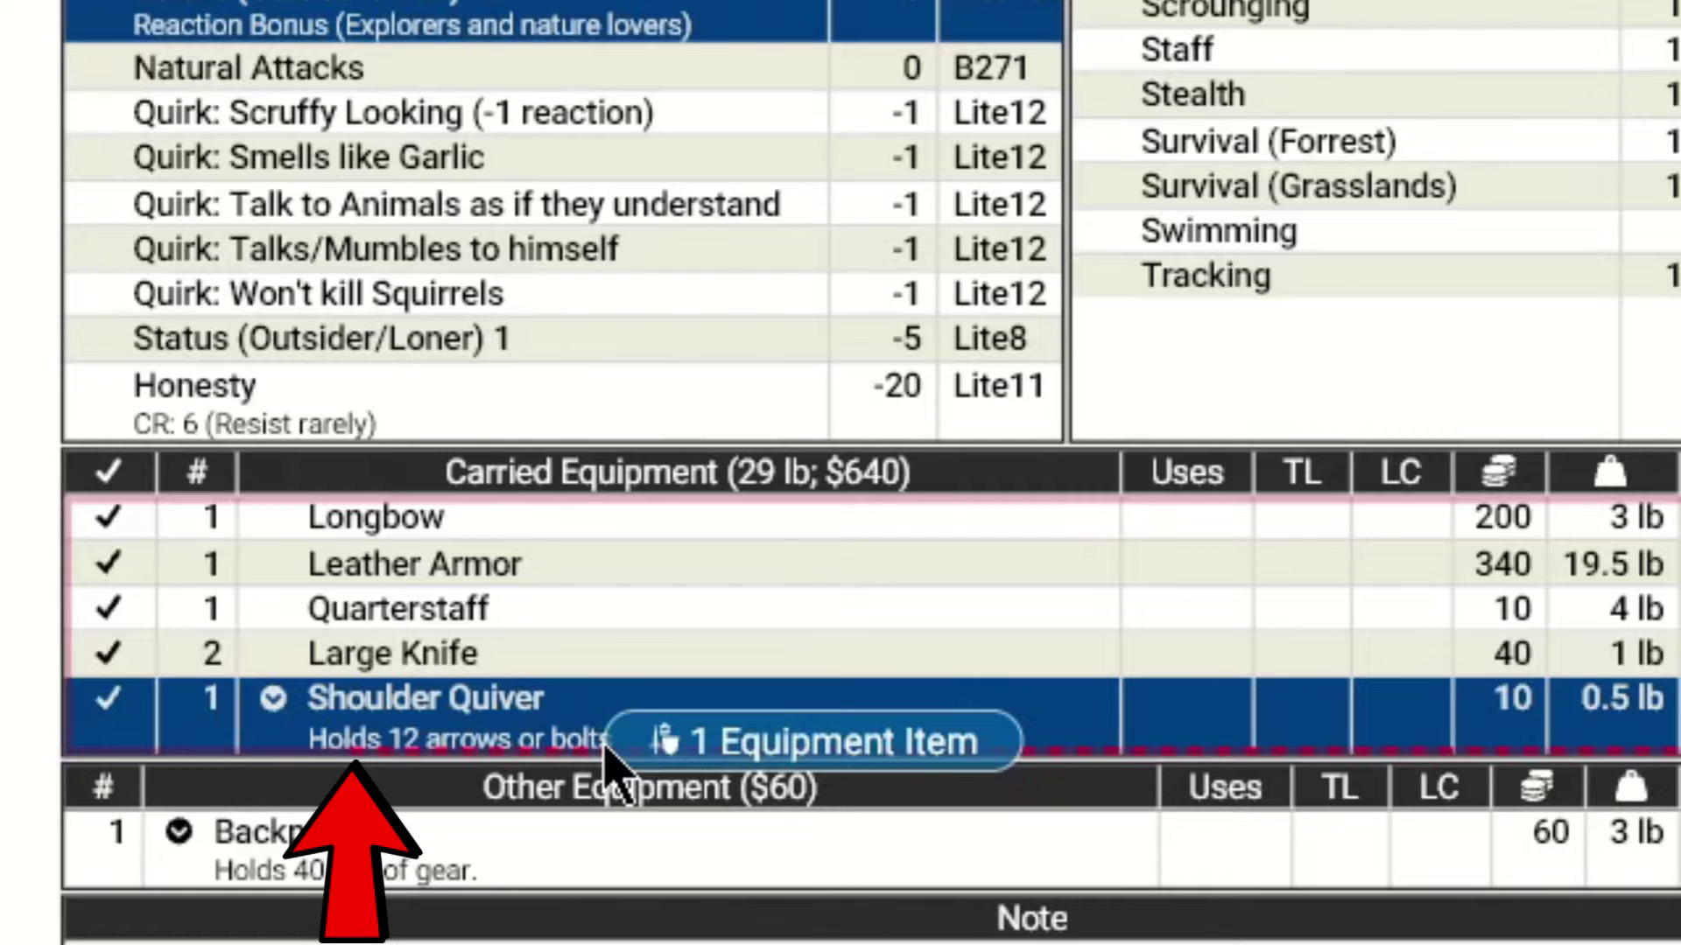
pyautogui.moveTo(604, 746); pyautogui.dragTo(491, 744)
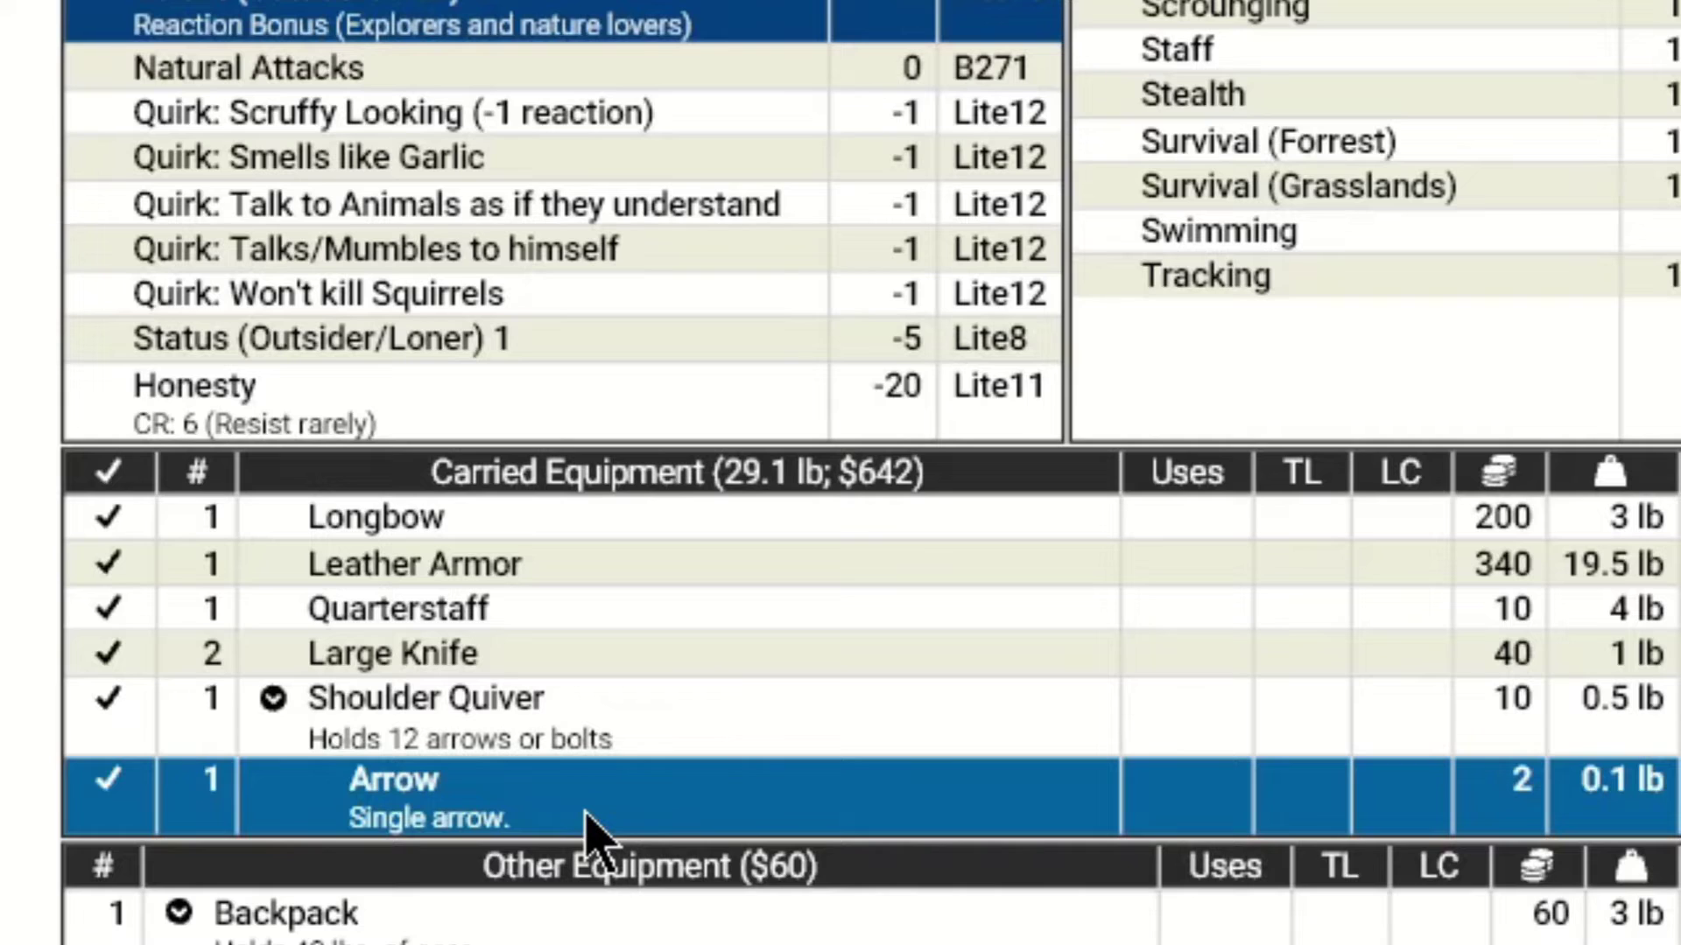
# Increase the quantity of the Arrow in the Shoulder Quiver to 12.
pyautogui.hotkey('ctrl', '=')
pyautogui.hotkey('ctrl', '=')
pyautogui.hotkey('ctrl', '=')
pyautogui.hotkey('ctrl', '=')
pyautogui.hotkey('ctrl', '=')
pyautogui.hotkey('ctrl', '=')
pyautogui.hotkey('ctrl', '=')
pyautogui.hotkey('ctrl', '=')
pyautogui.hotkey('ctrl', '=')
pyautogui.hotkey('ctrl', '=')
pyautogui.hotkey('ctrl', '=')
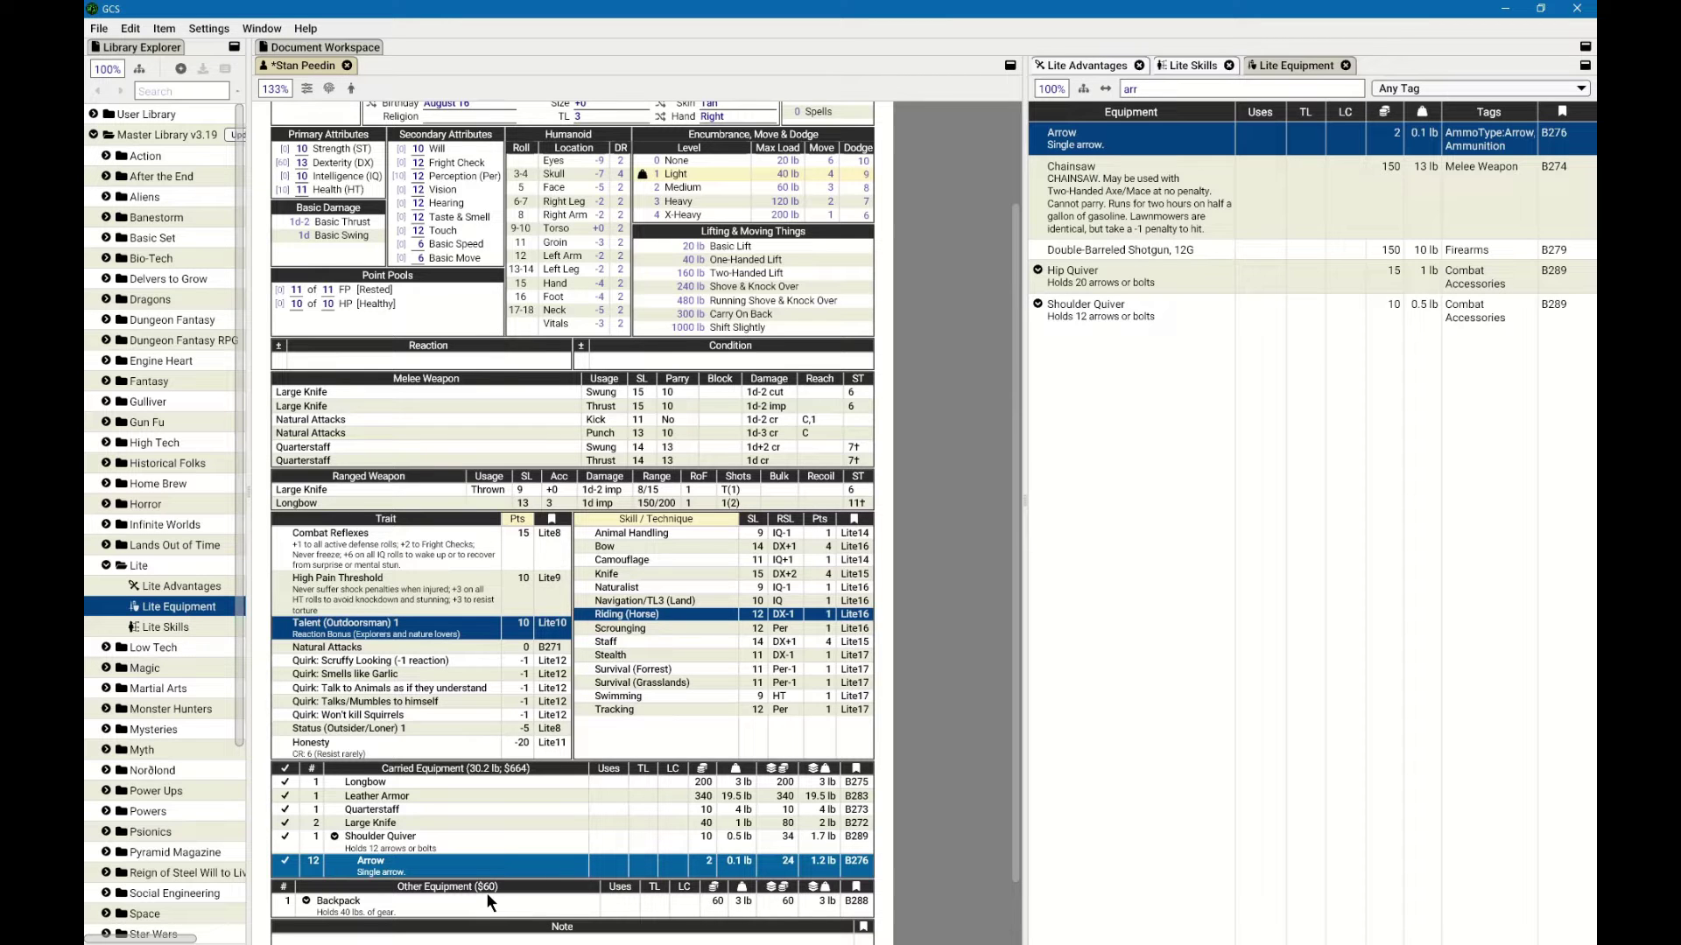
# Set the Strength (ST) attribute to 12, trying 11 first and comparing the maximum load of the encumbrance levels.
pyautogui.scroll(3, 534, 643)
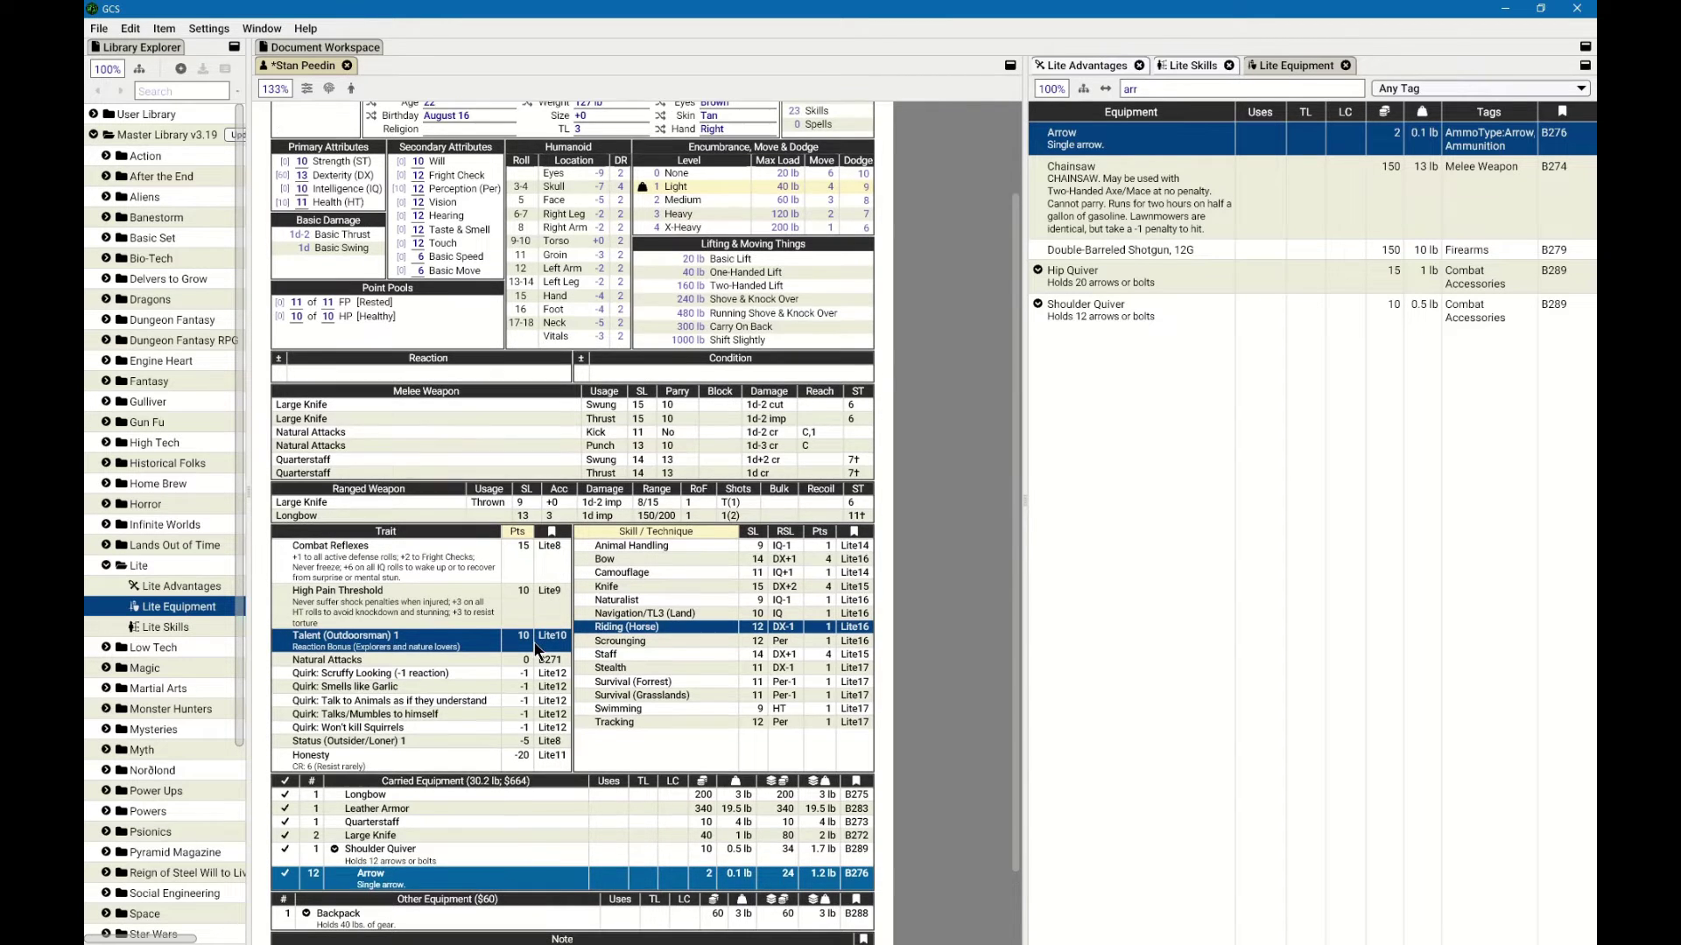
pyautogui.scroll(-1, 534, 643)
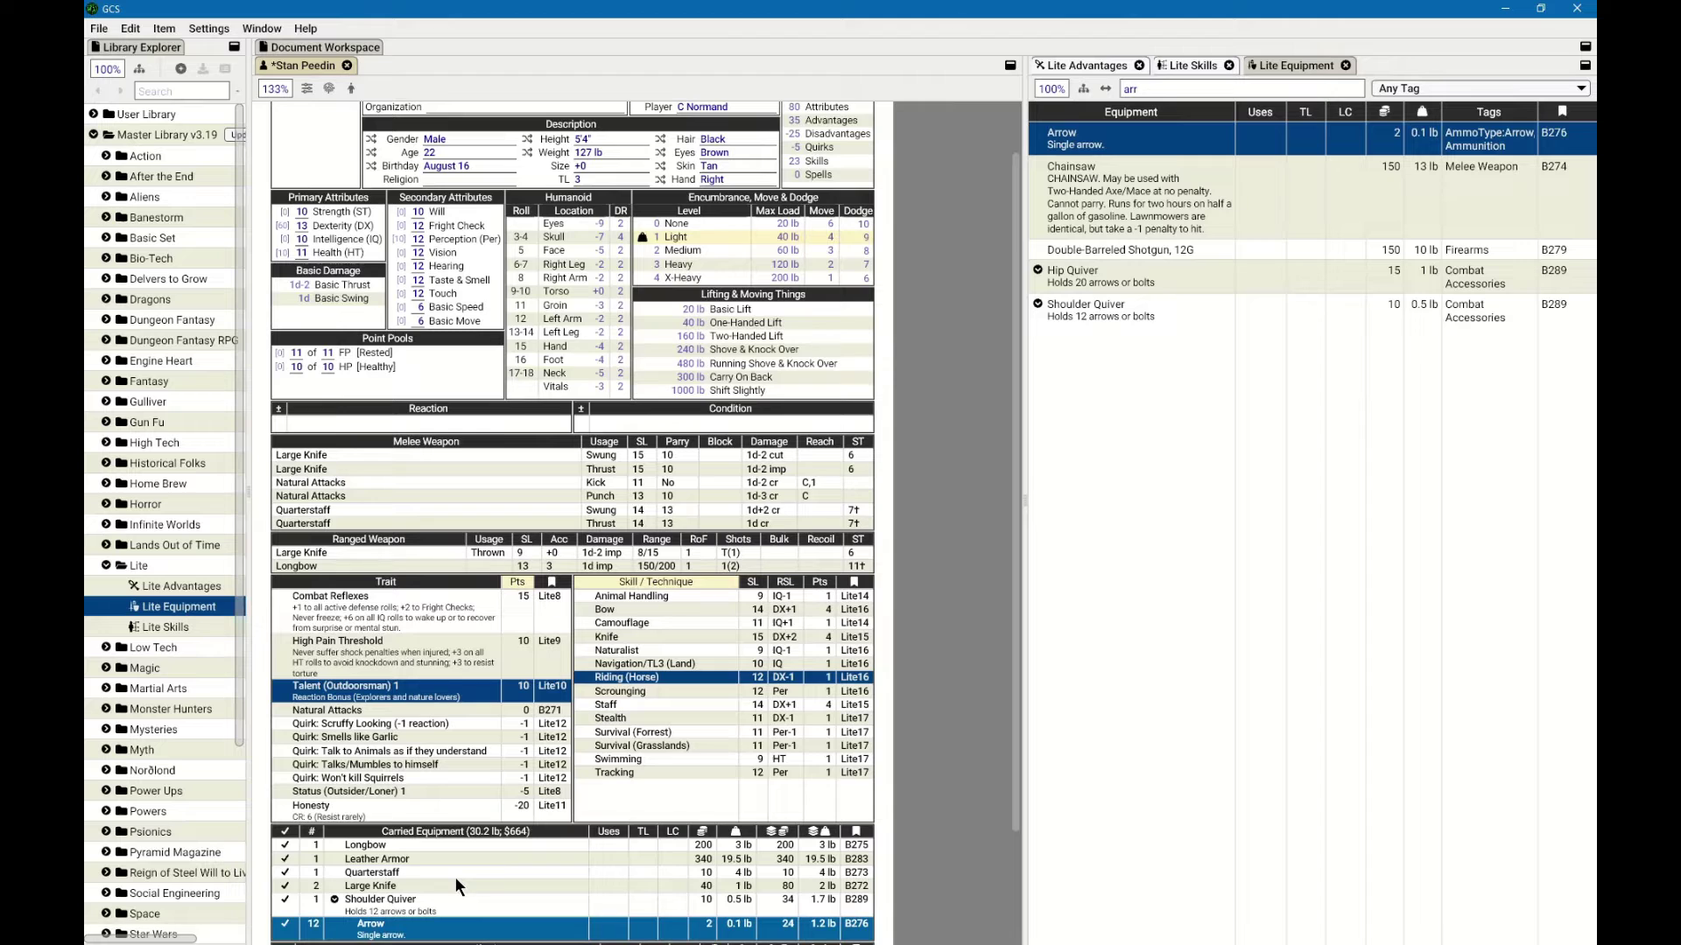
pyautogui.scroll(-1, 501, 823)
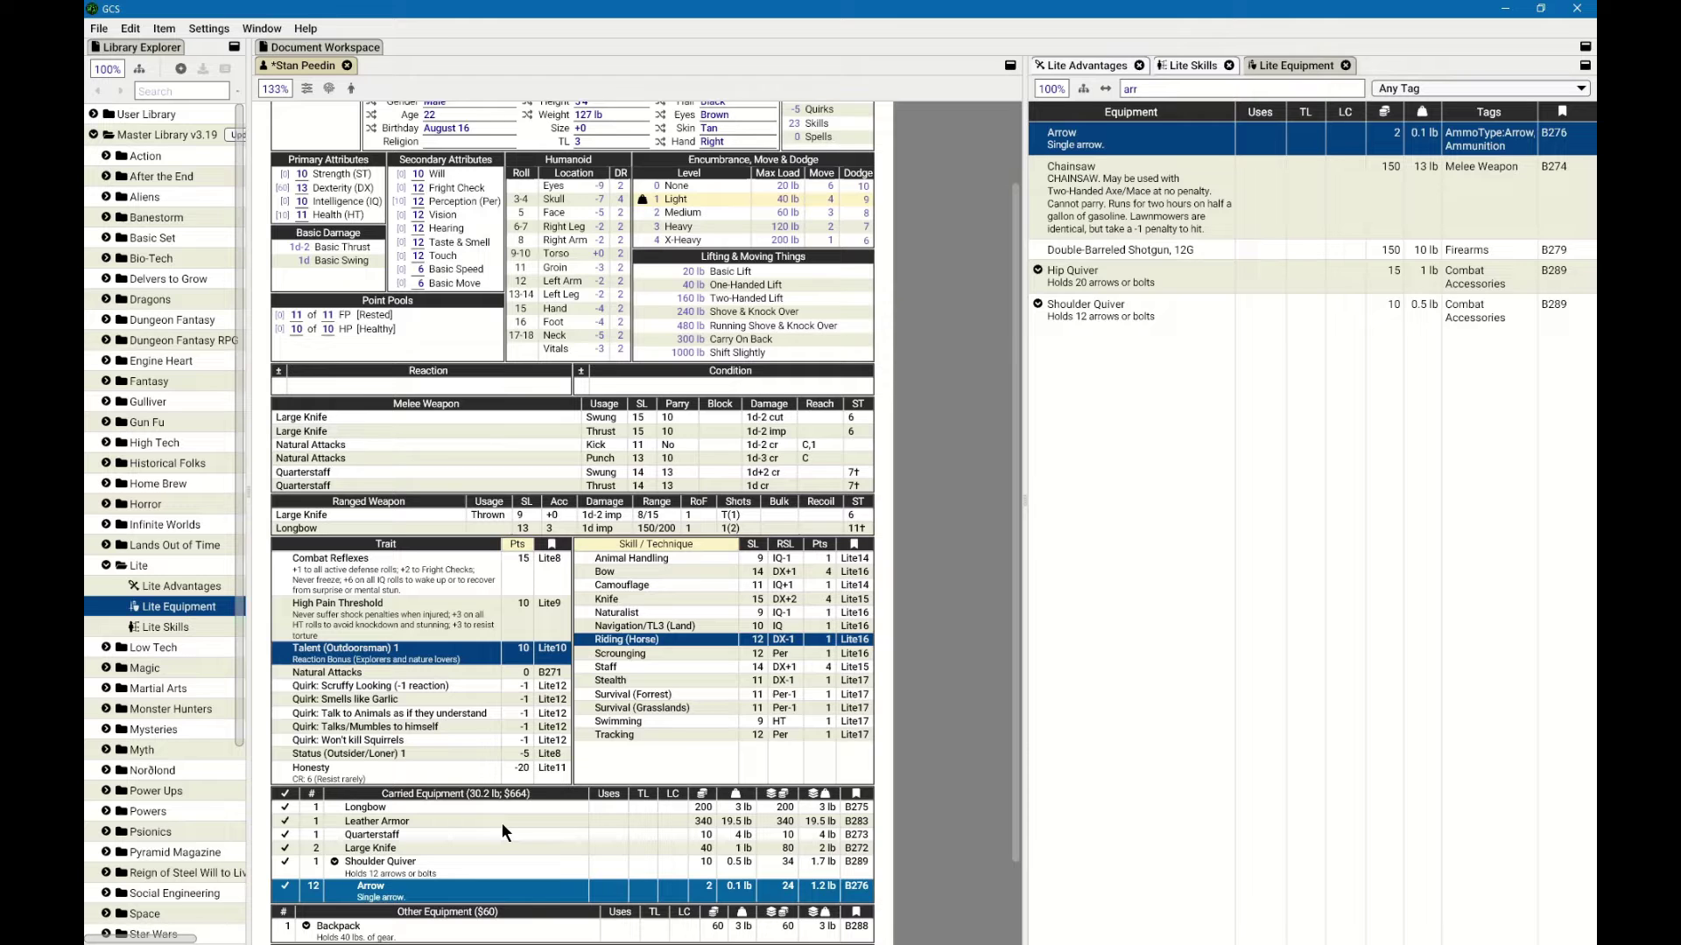
pyautogui.scroll(2, 667, 438)
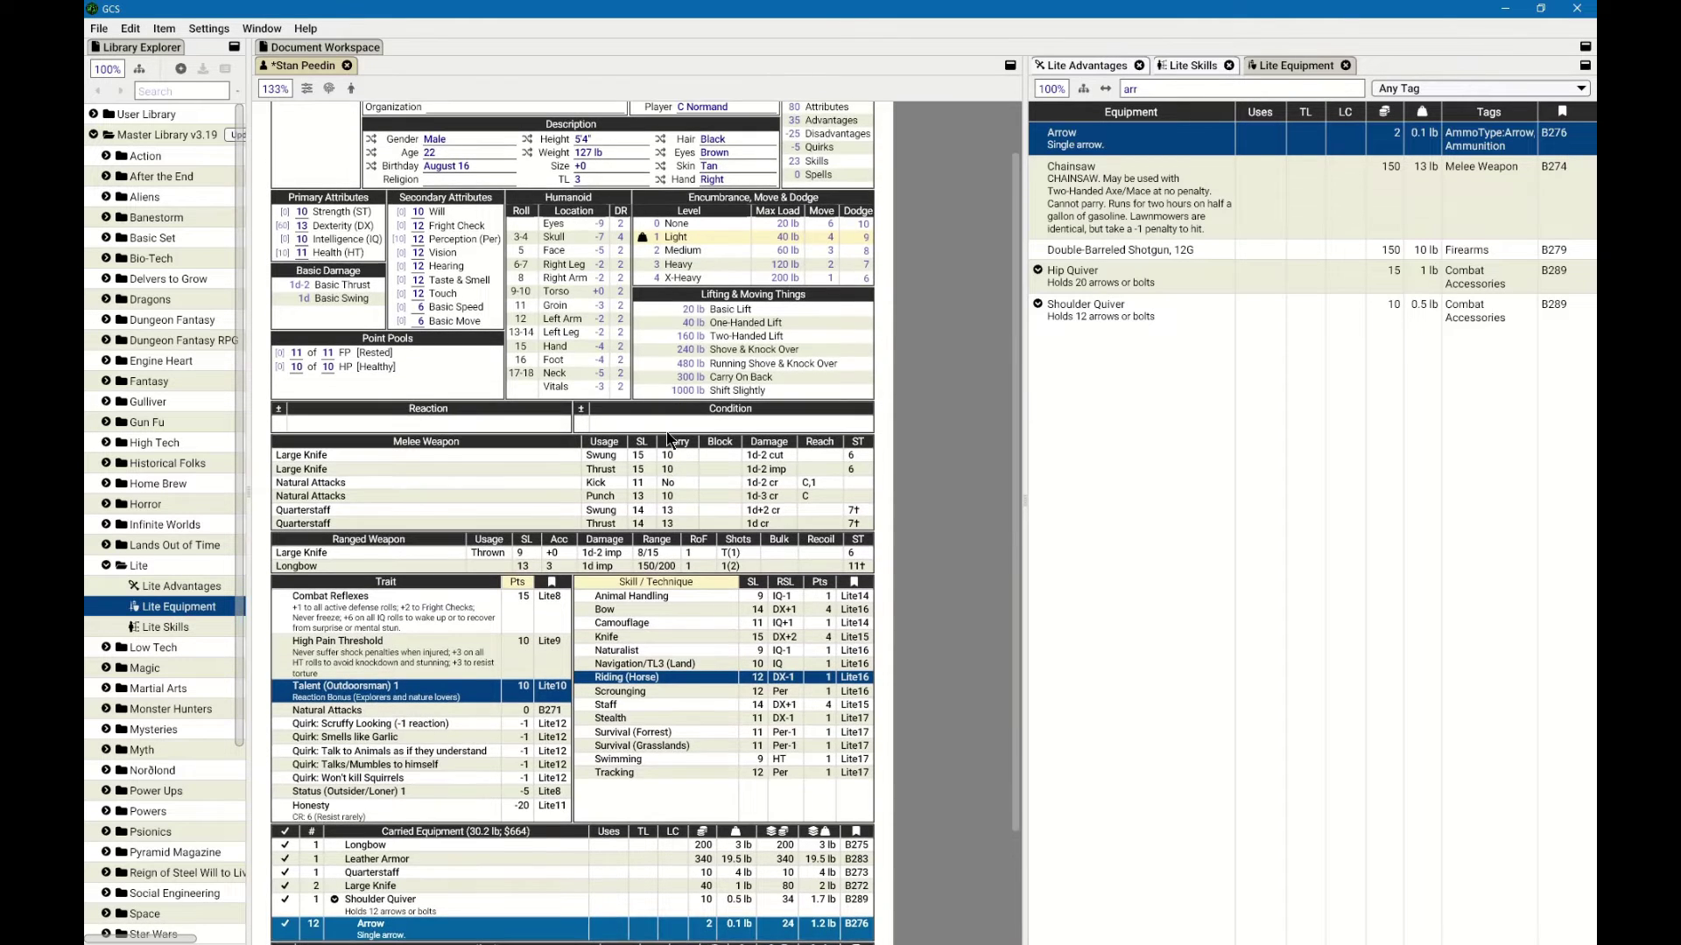
pyautogui.scroll(1, 667, 438)
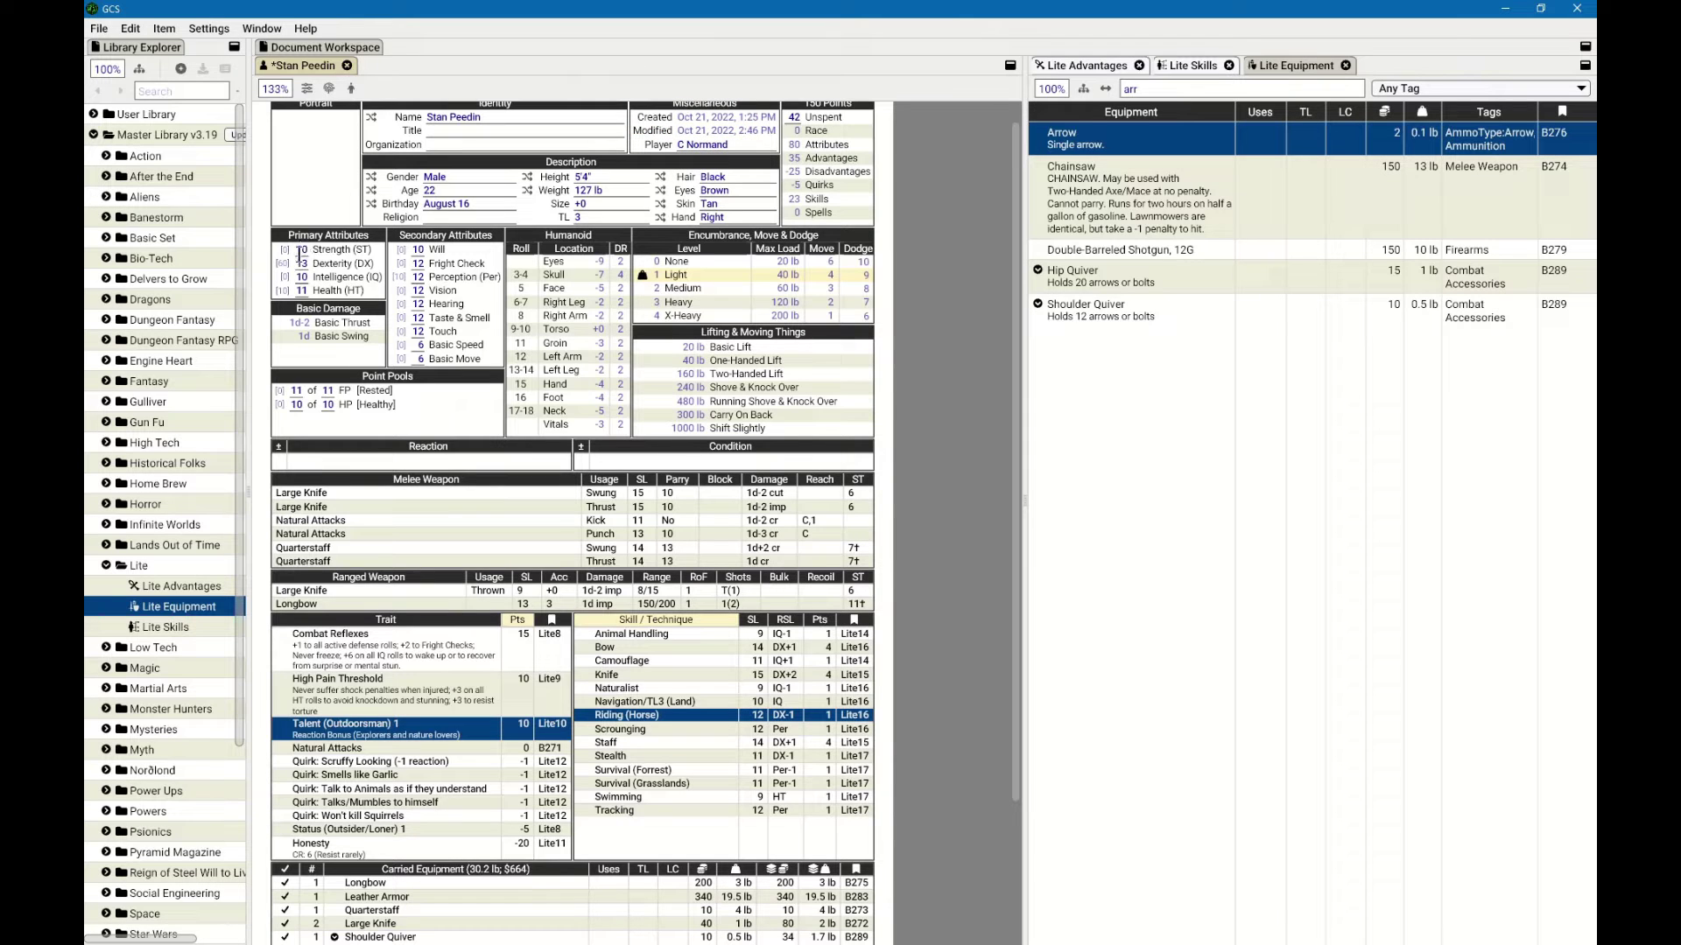
pyautogui.click(301, 251)
pyautogui.write('11')
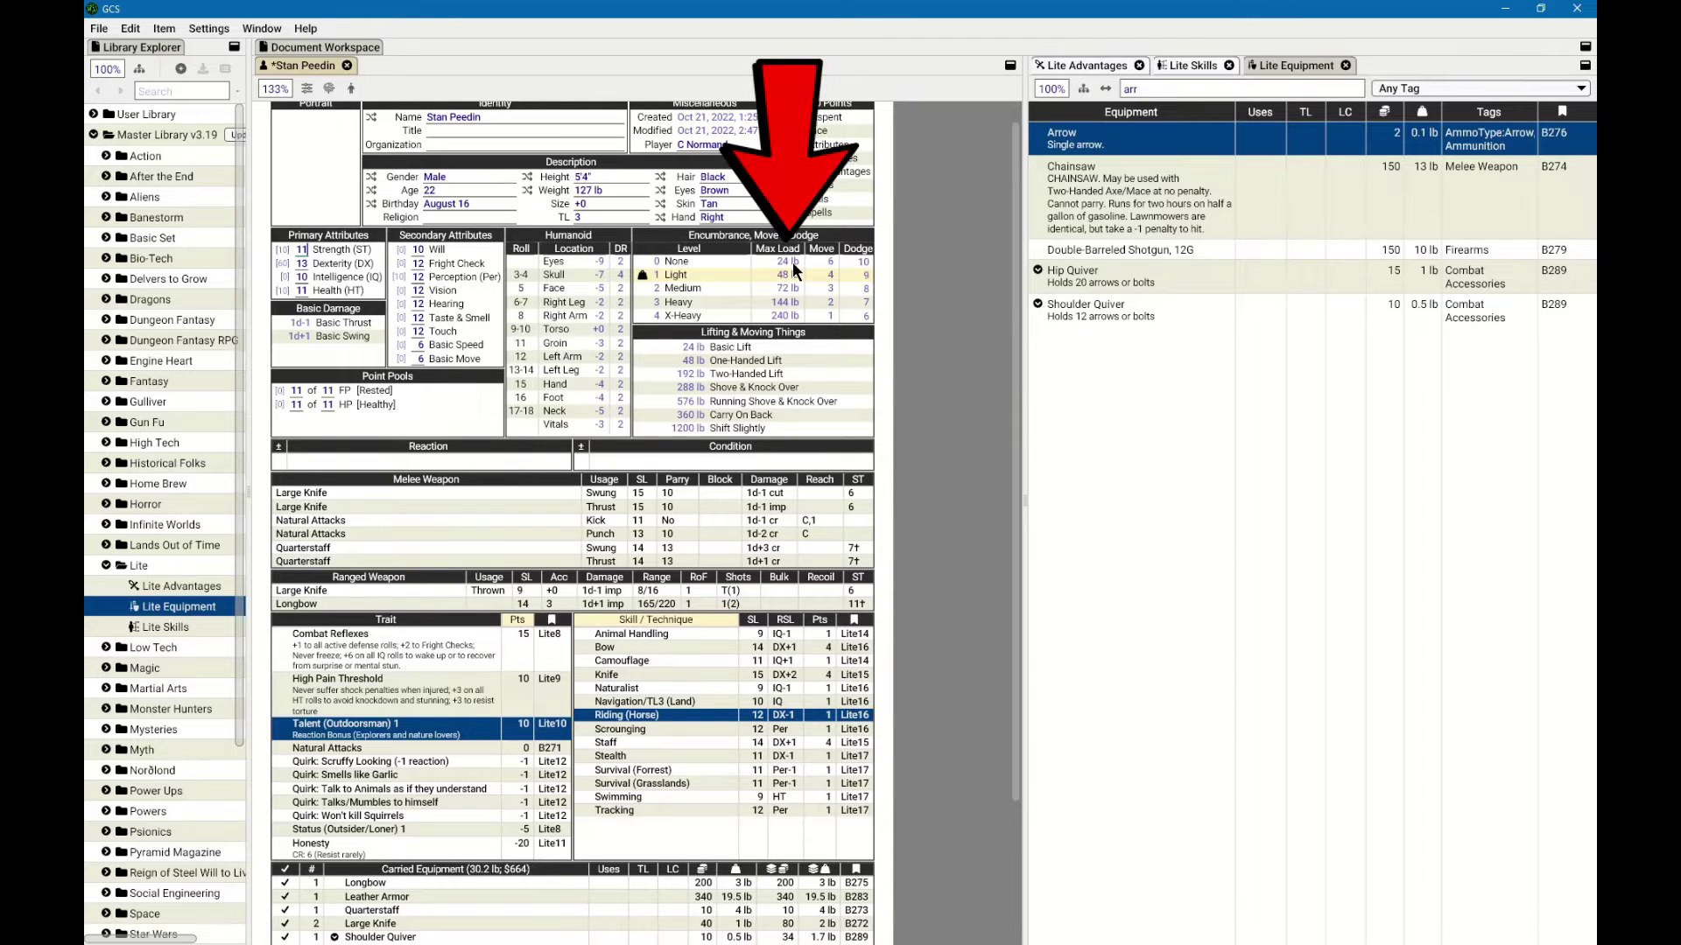
pyautogui.moveTo(791, 260)
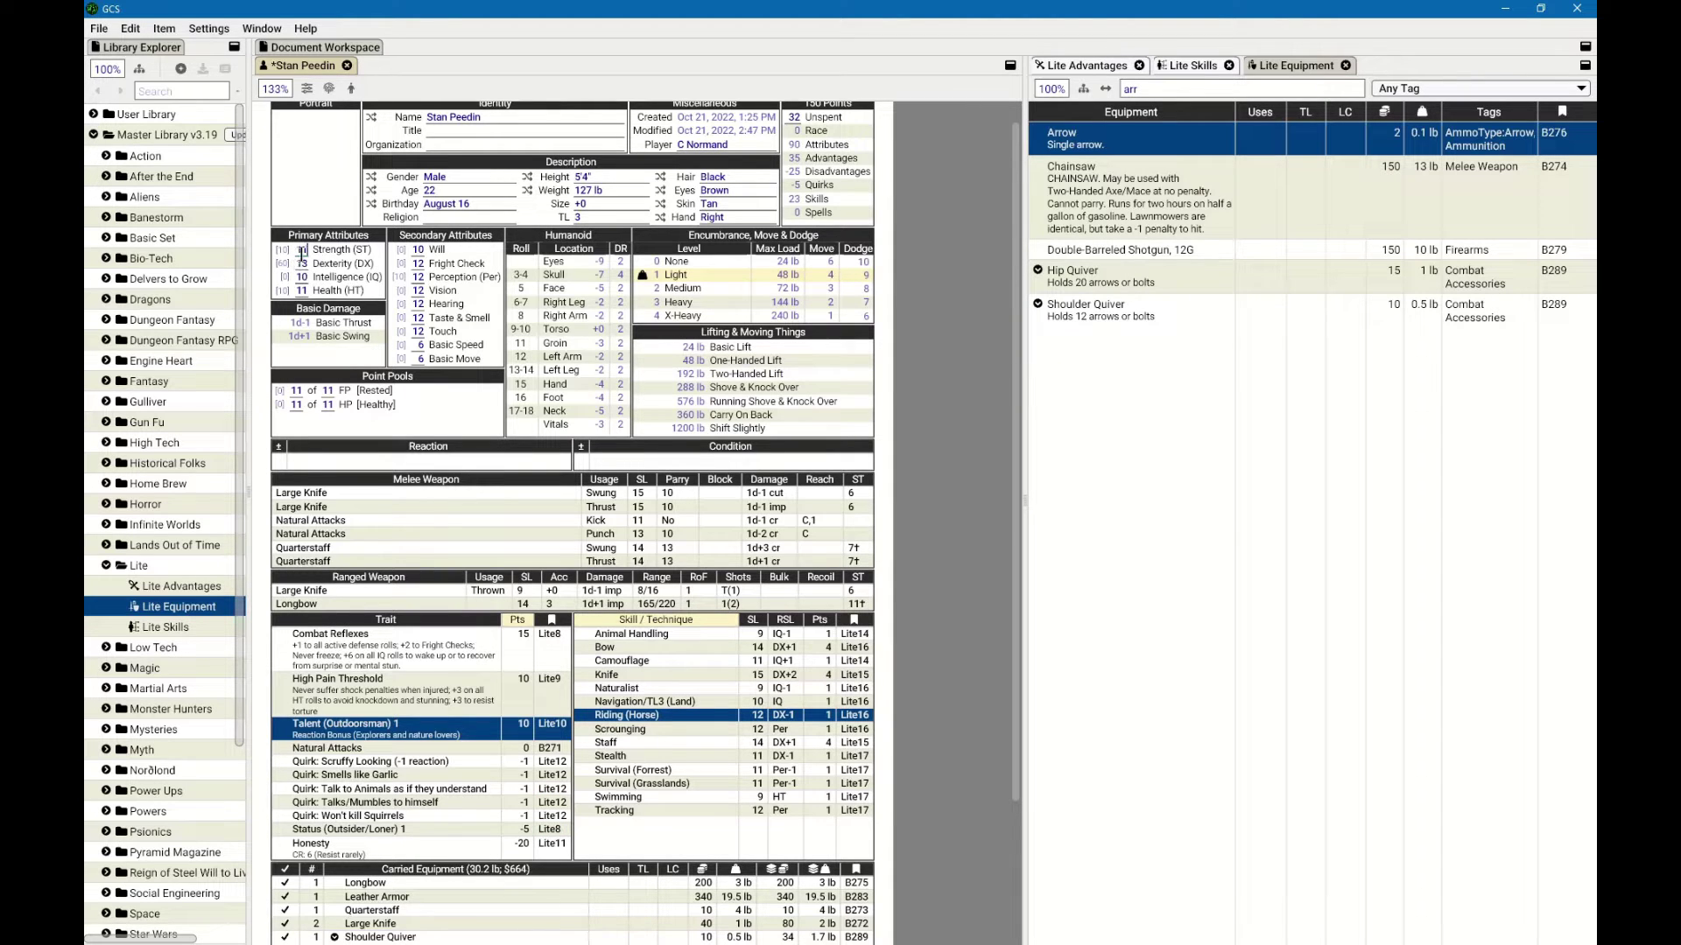
pyautogui.write('12')
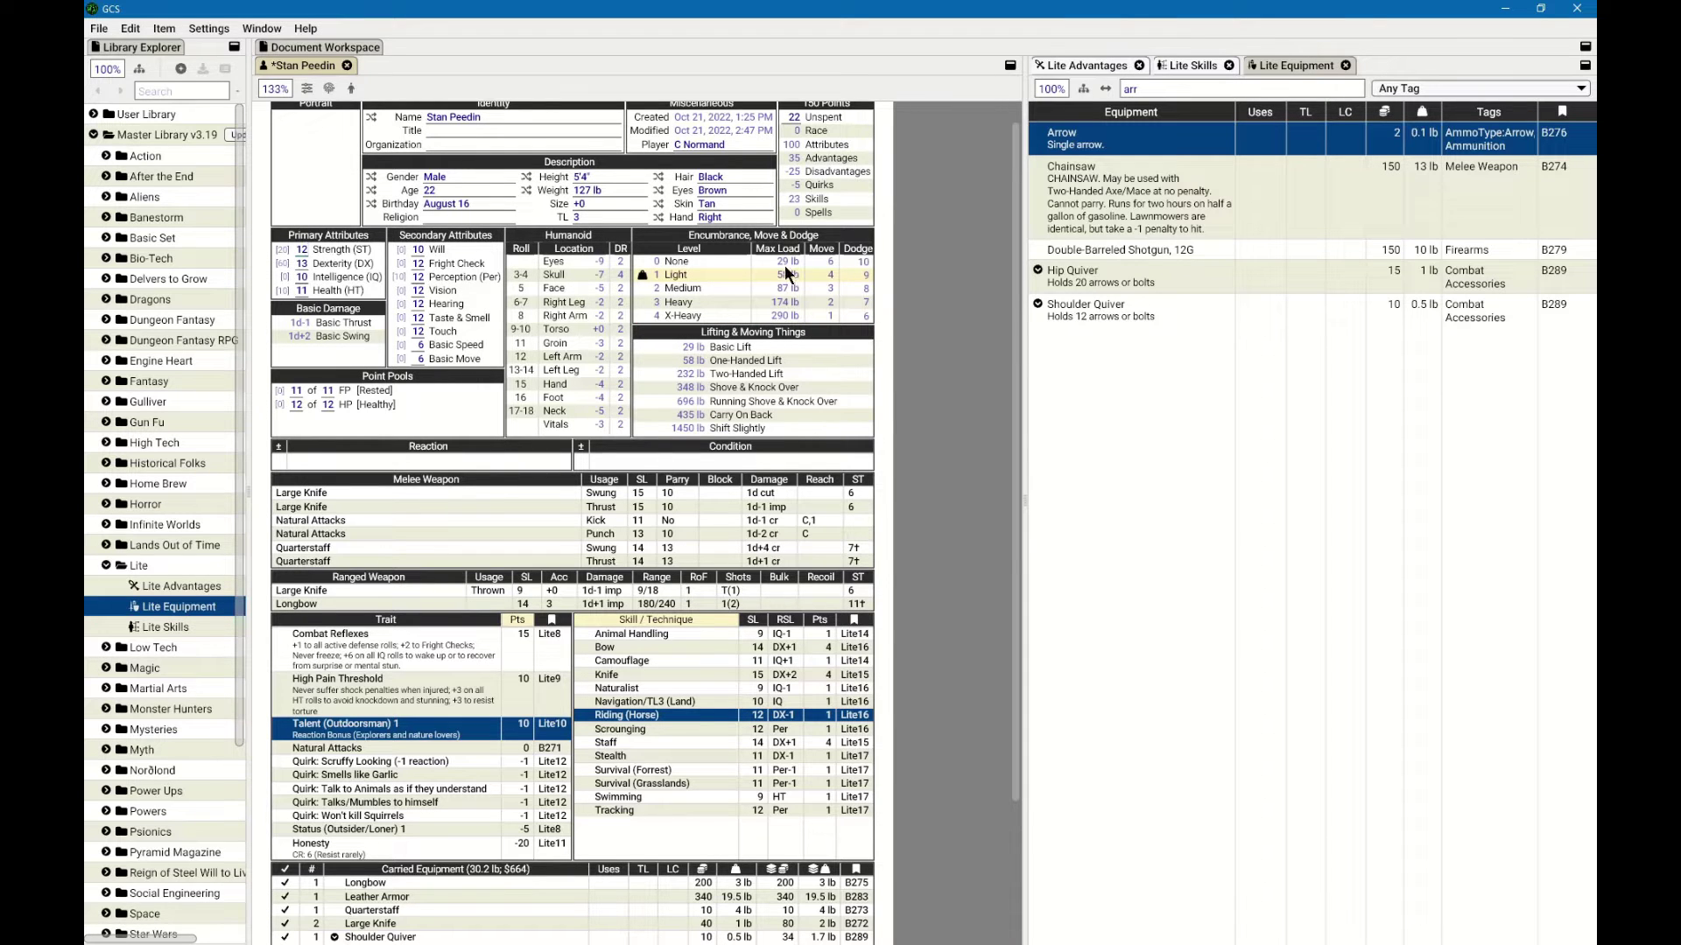
# Check the carried equipment weight, consult the attribute and skill score tables in attribs-skills.png in Paint and minimize that image.
pyautogui.scroll(-3, 502, 845)
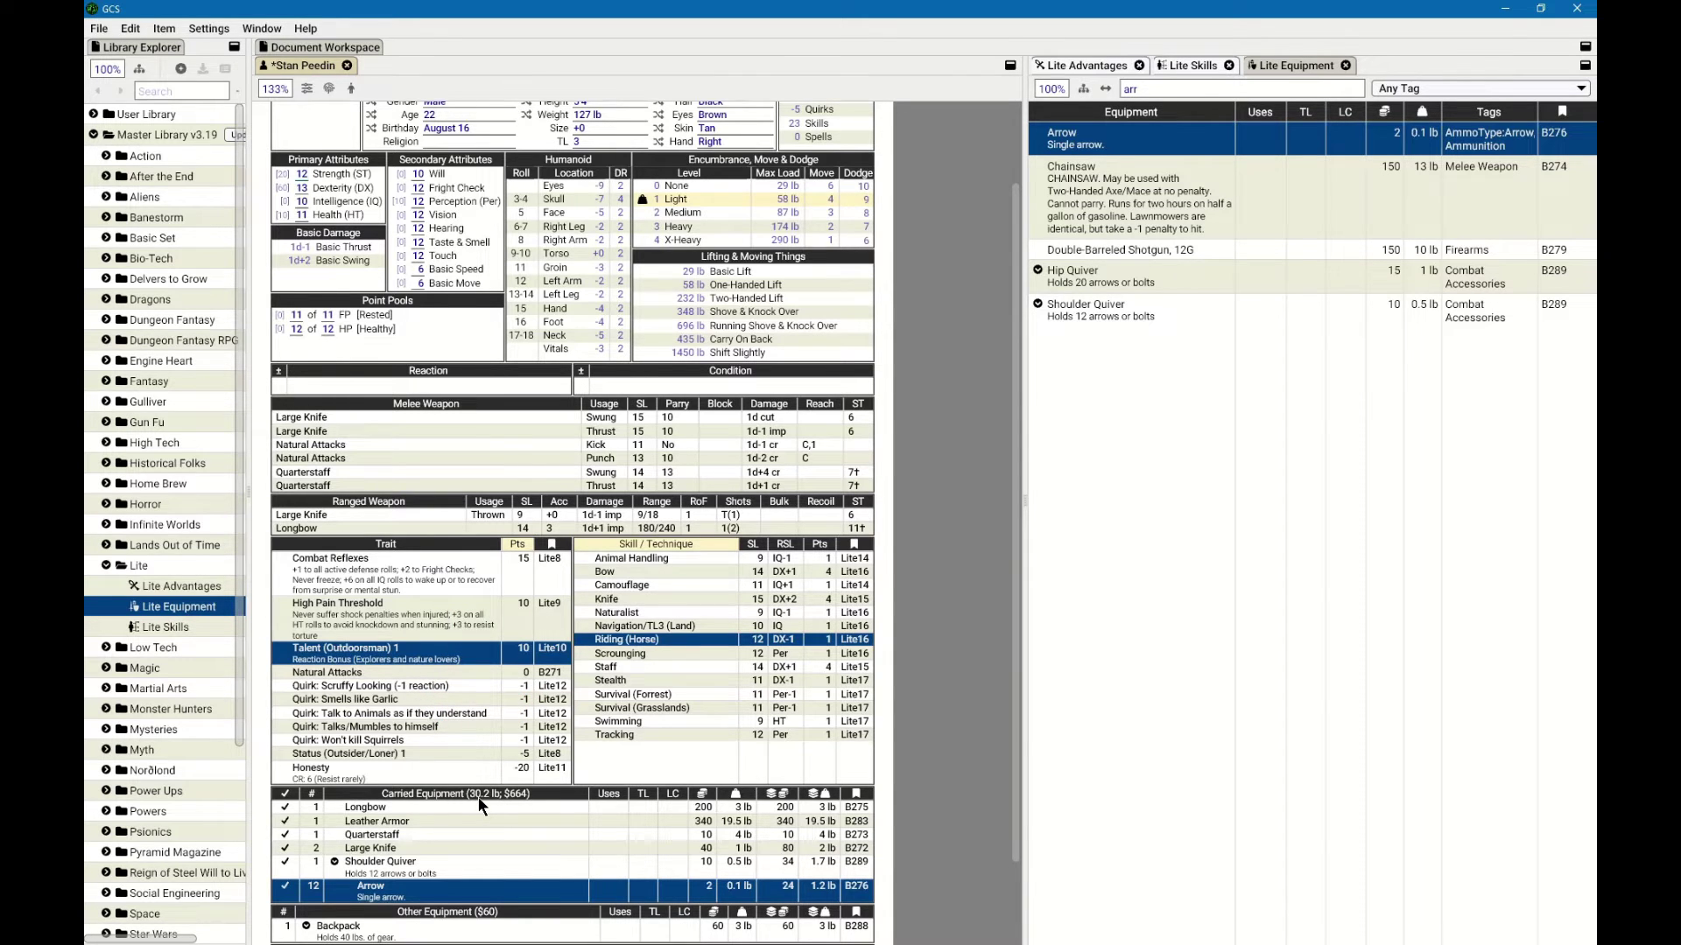
pyautogui.click(570, 583)
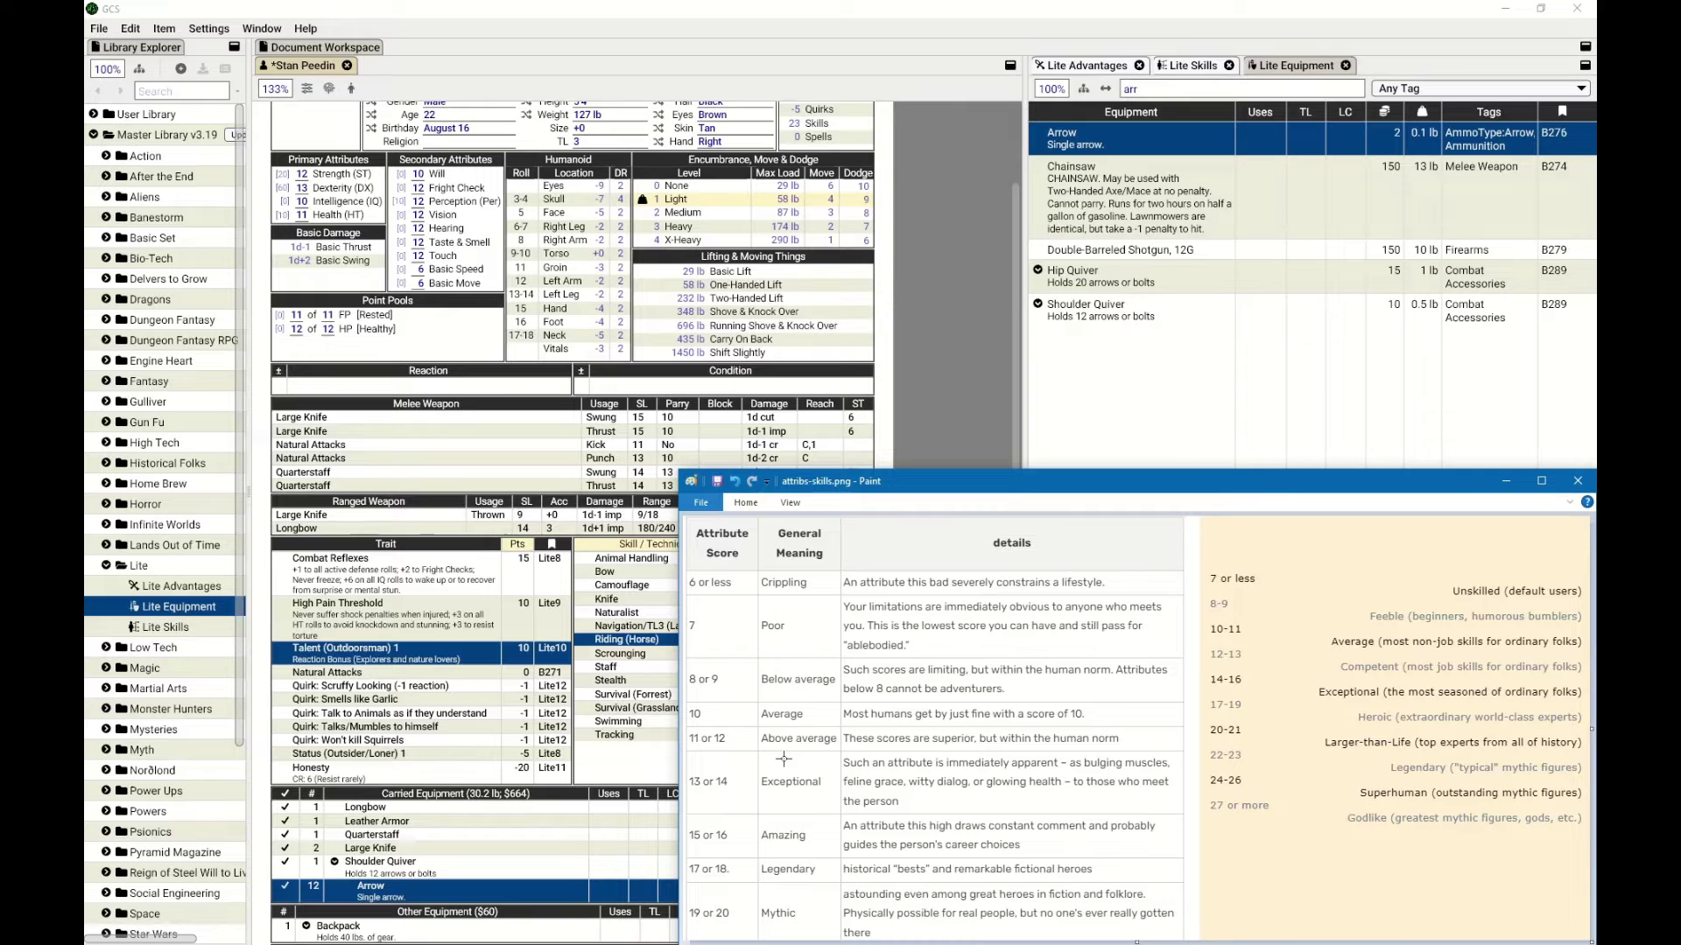
pyautogui.click(1509, 480)
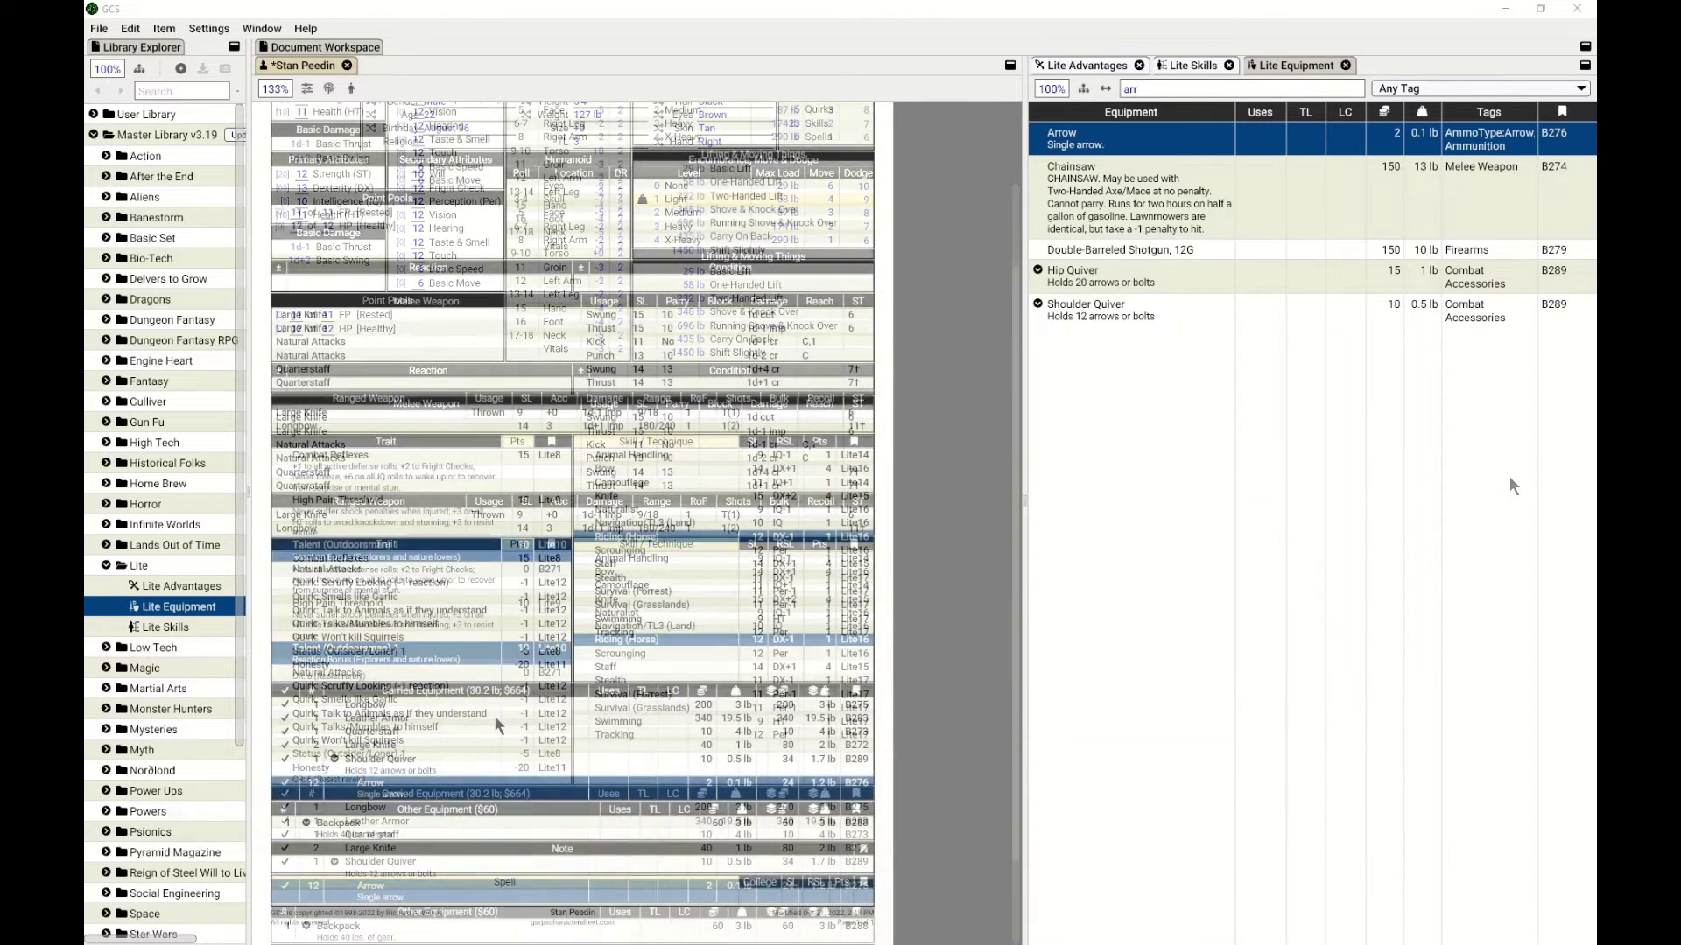
# Move the Longbow from the carried equipment to the other equipment and check the encumbrance level.
pyautogui.scroll(-2, 438, 721)
pyautogui.moveTo(366, 707); pyautogui.dragTo(337, 826)
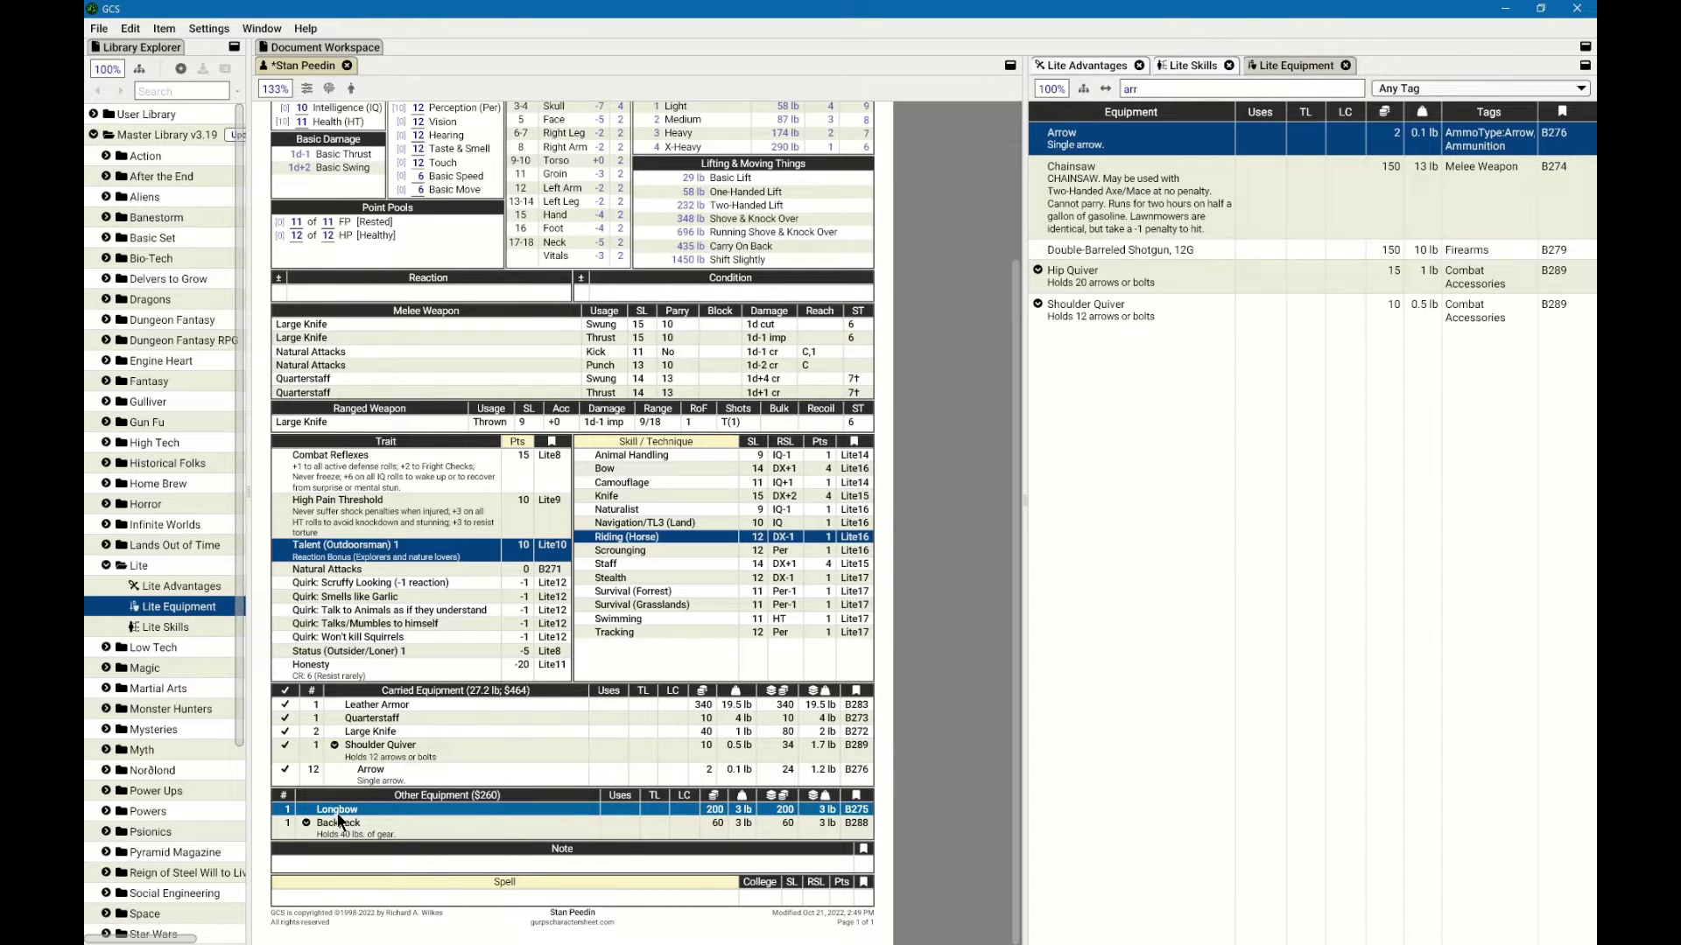
pyautogui.scroll(1, 413, 702)
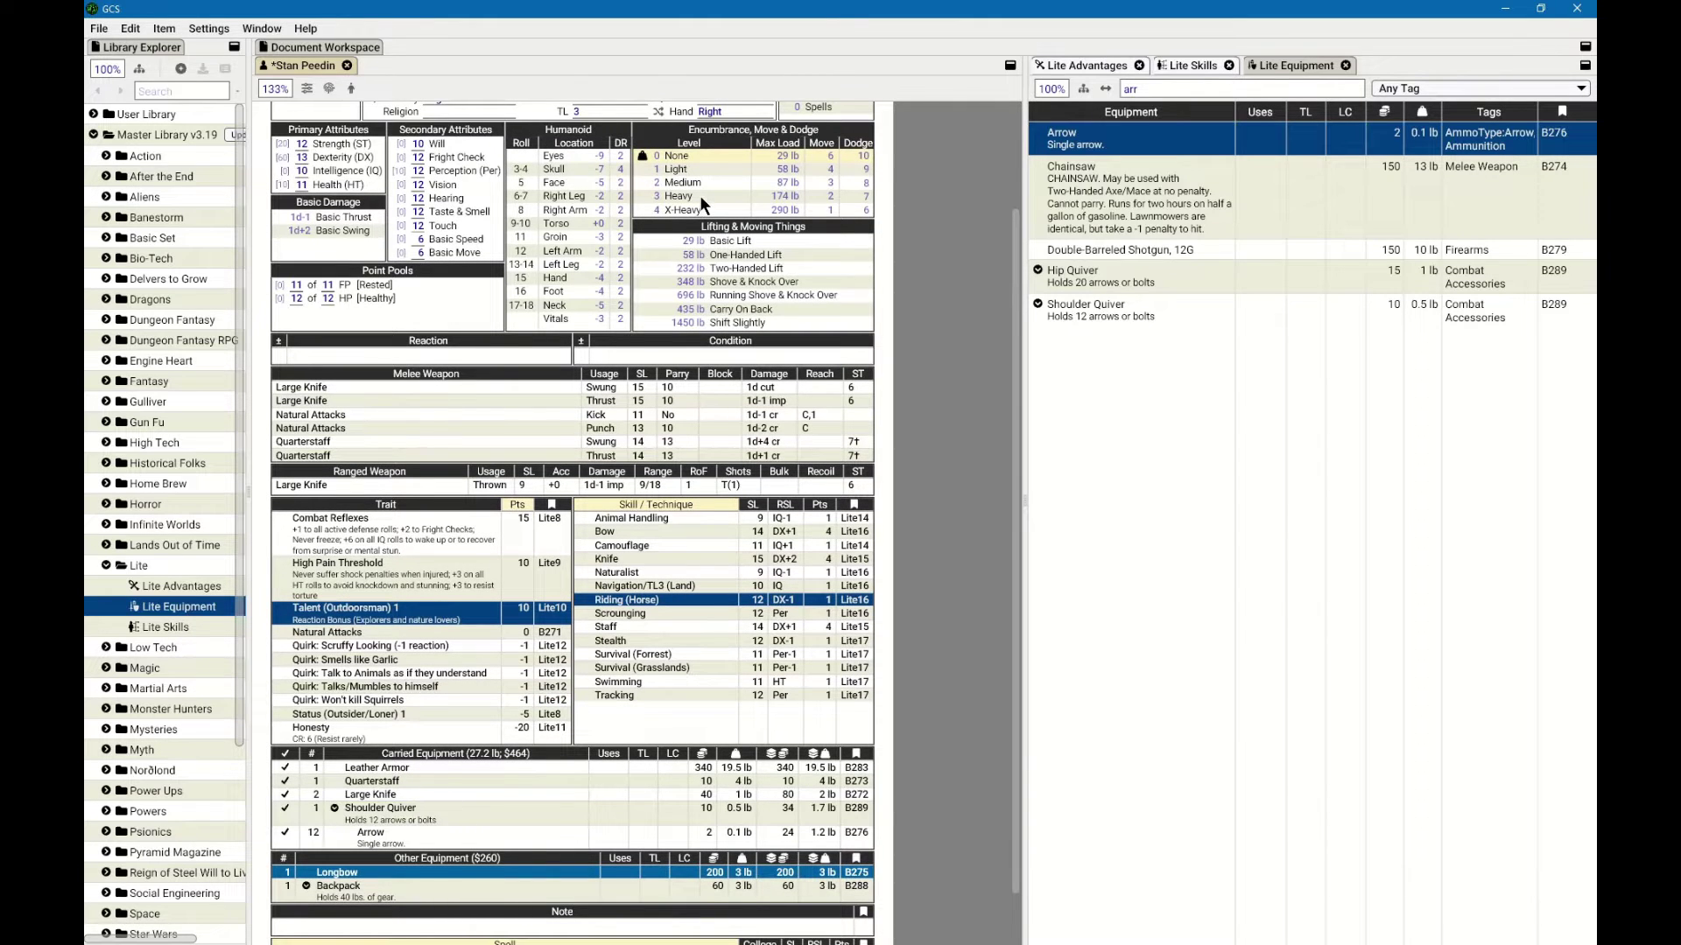
pyautogui.scroll(1, 701, 196)
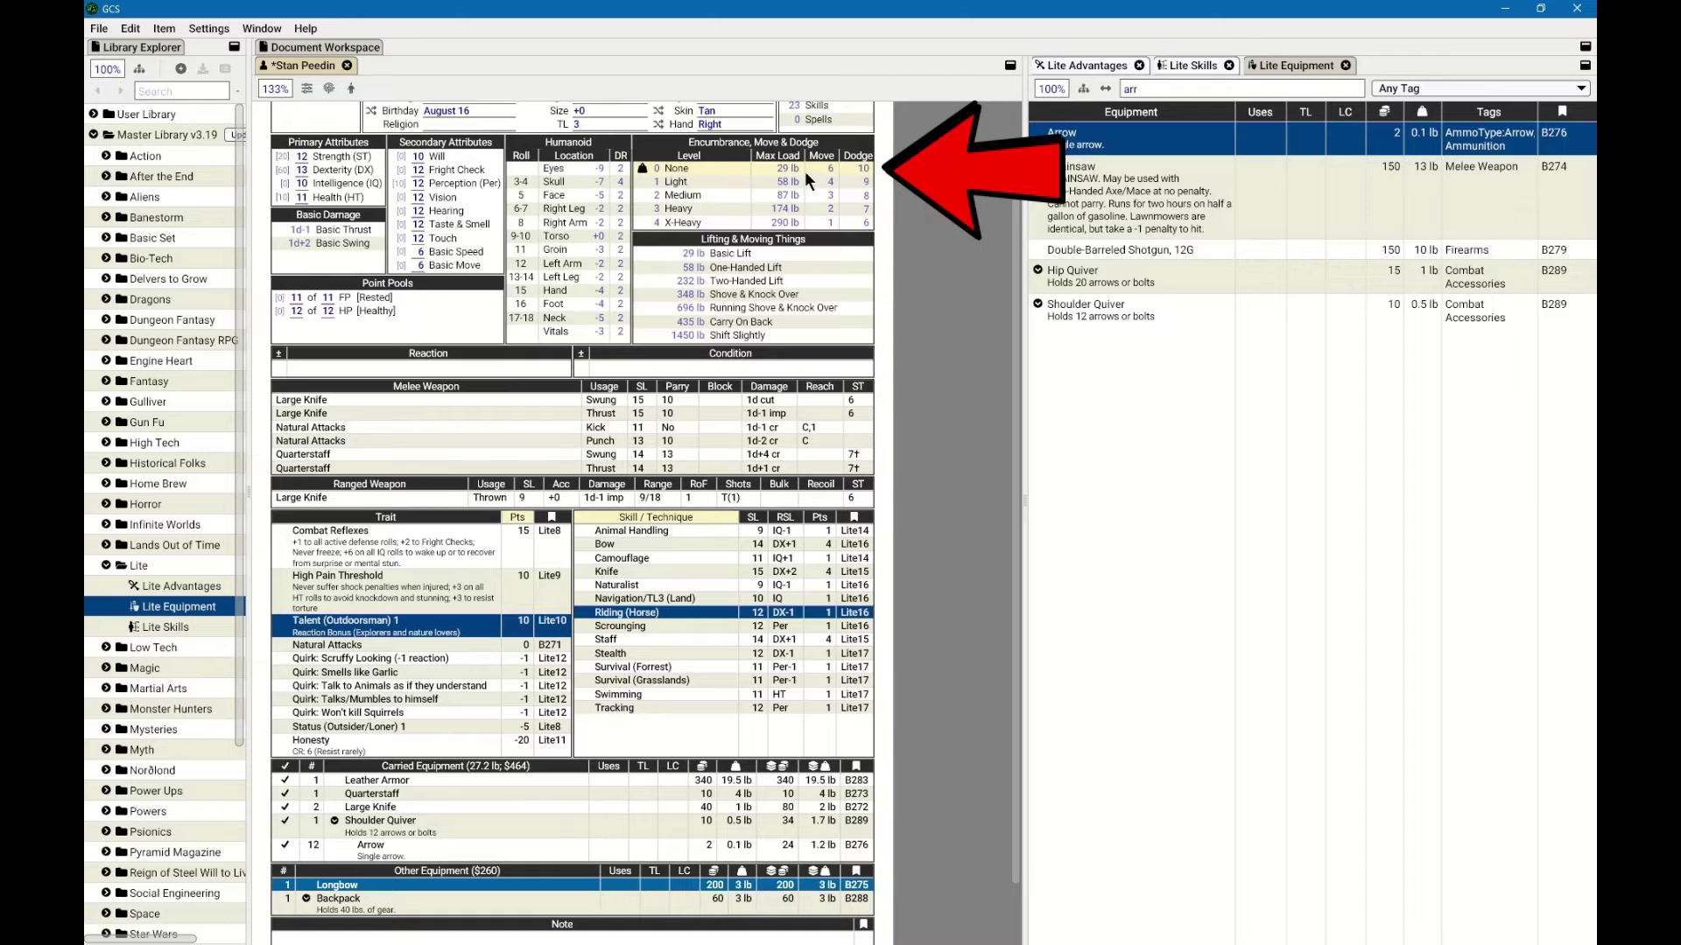
pyautogui.moveTo(791, 180)
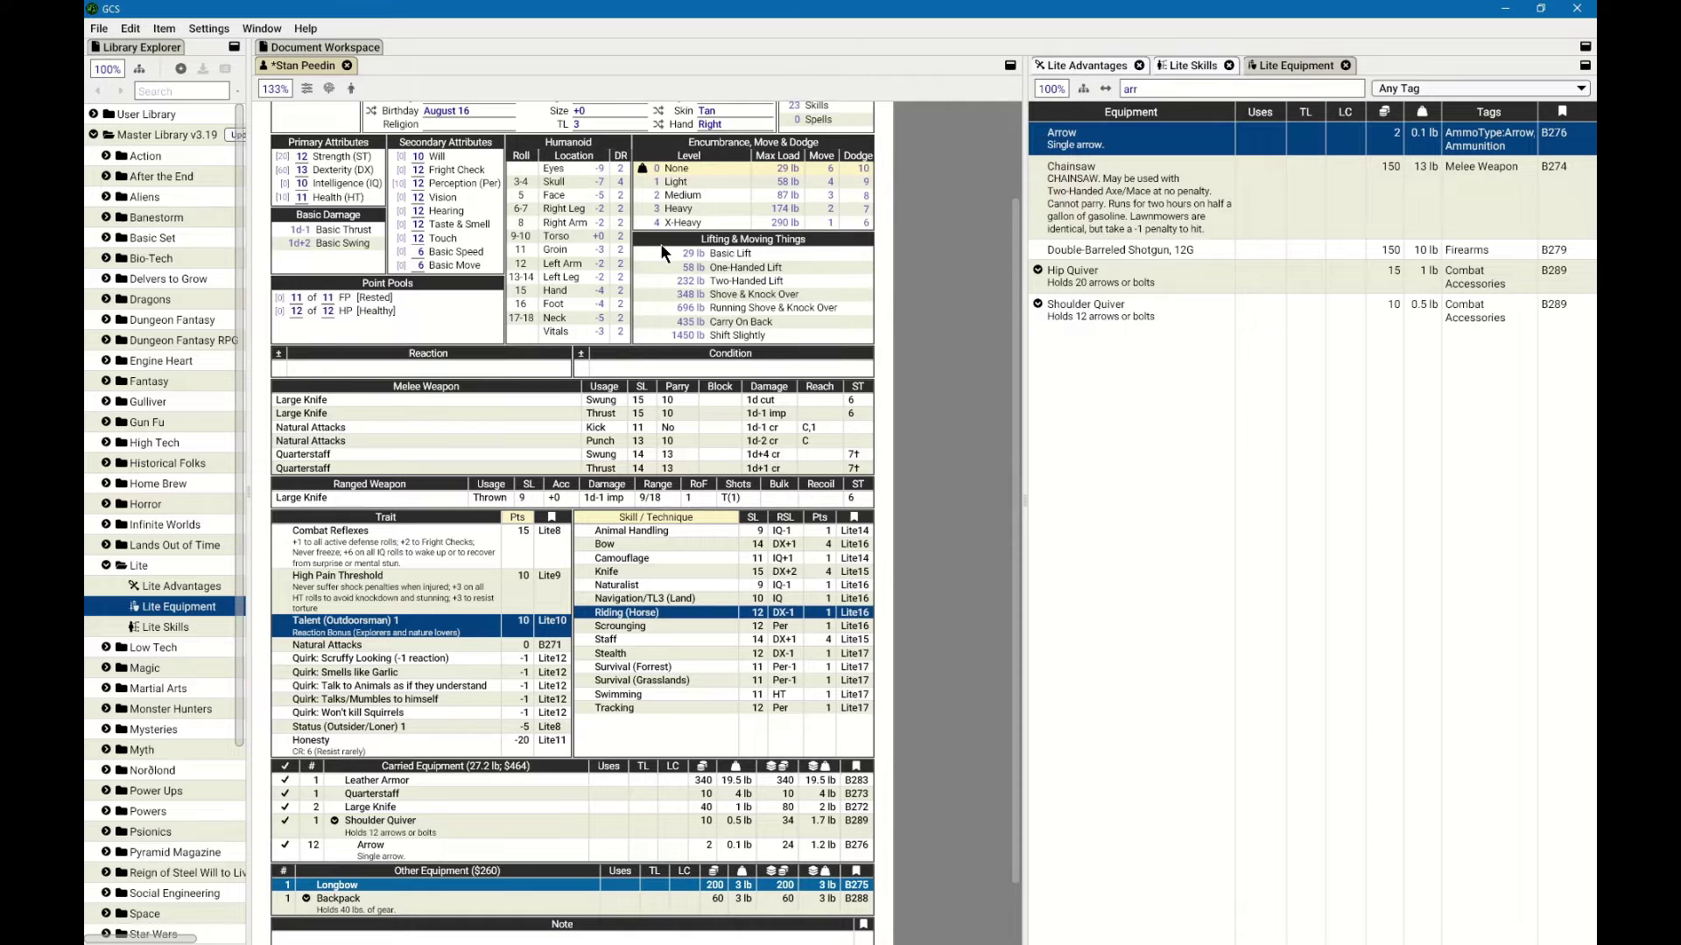
# Add the Acrobatics skill from the Lite Skills library to the character's skills.
pyautogui.scroll(3, 663, 253)
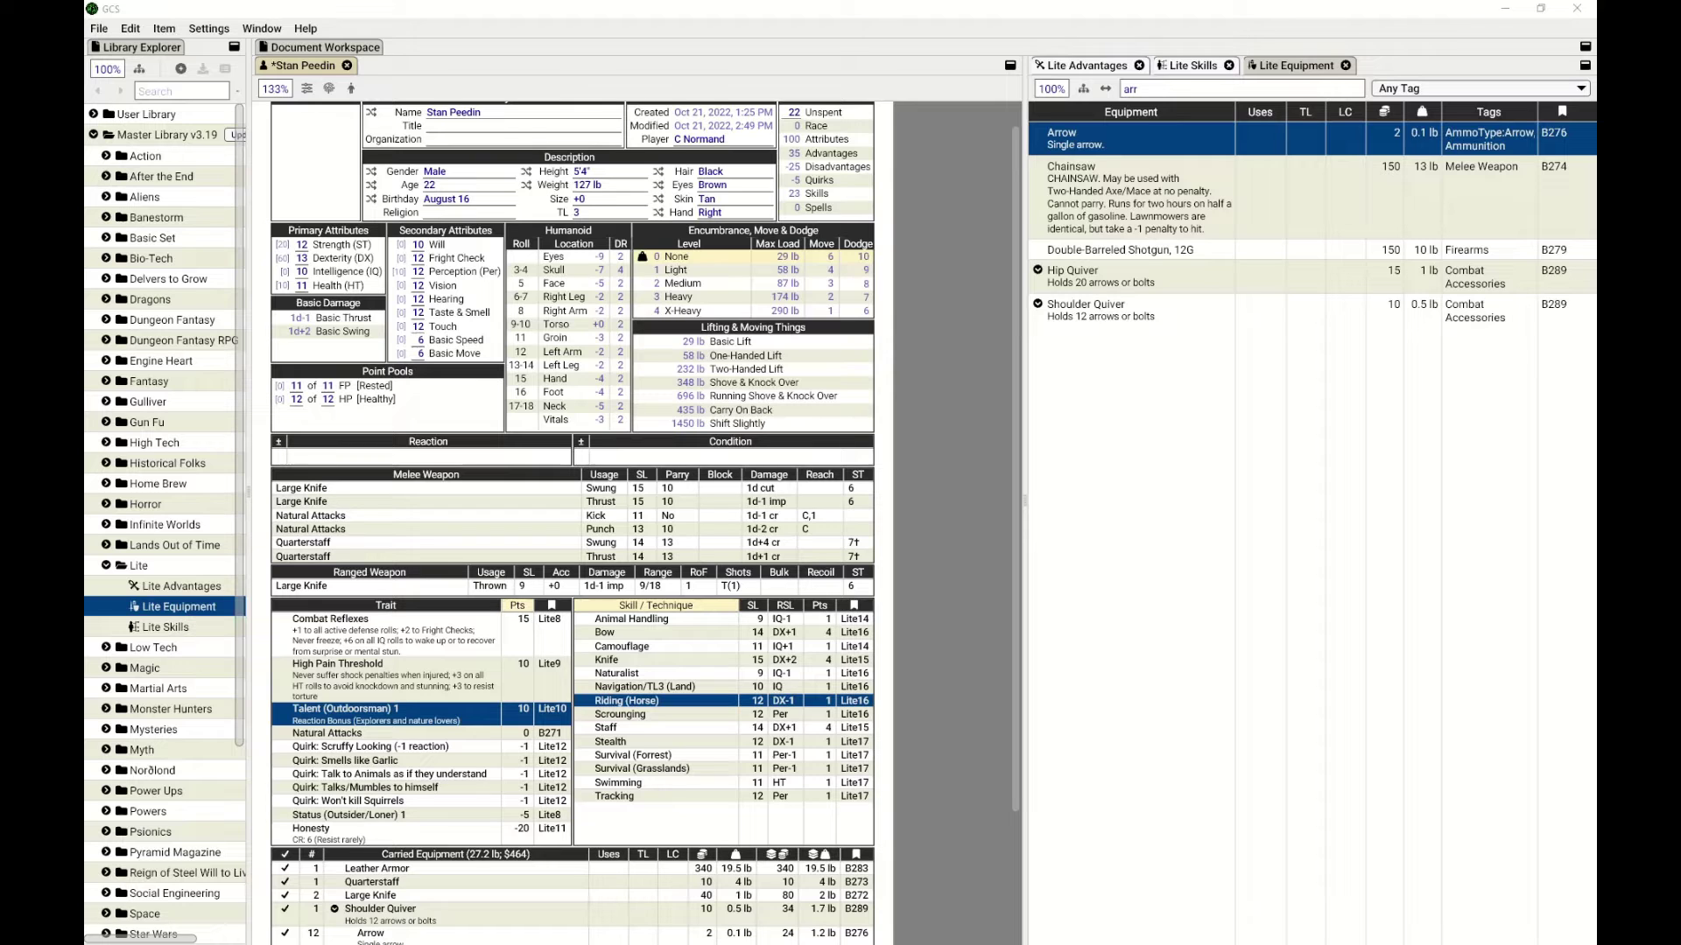
pyautogui.click(1185, 63)
pyautogui.scroll(10, 1304, 438)
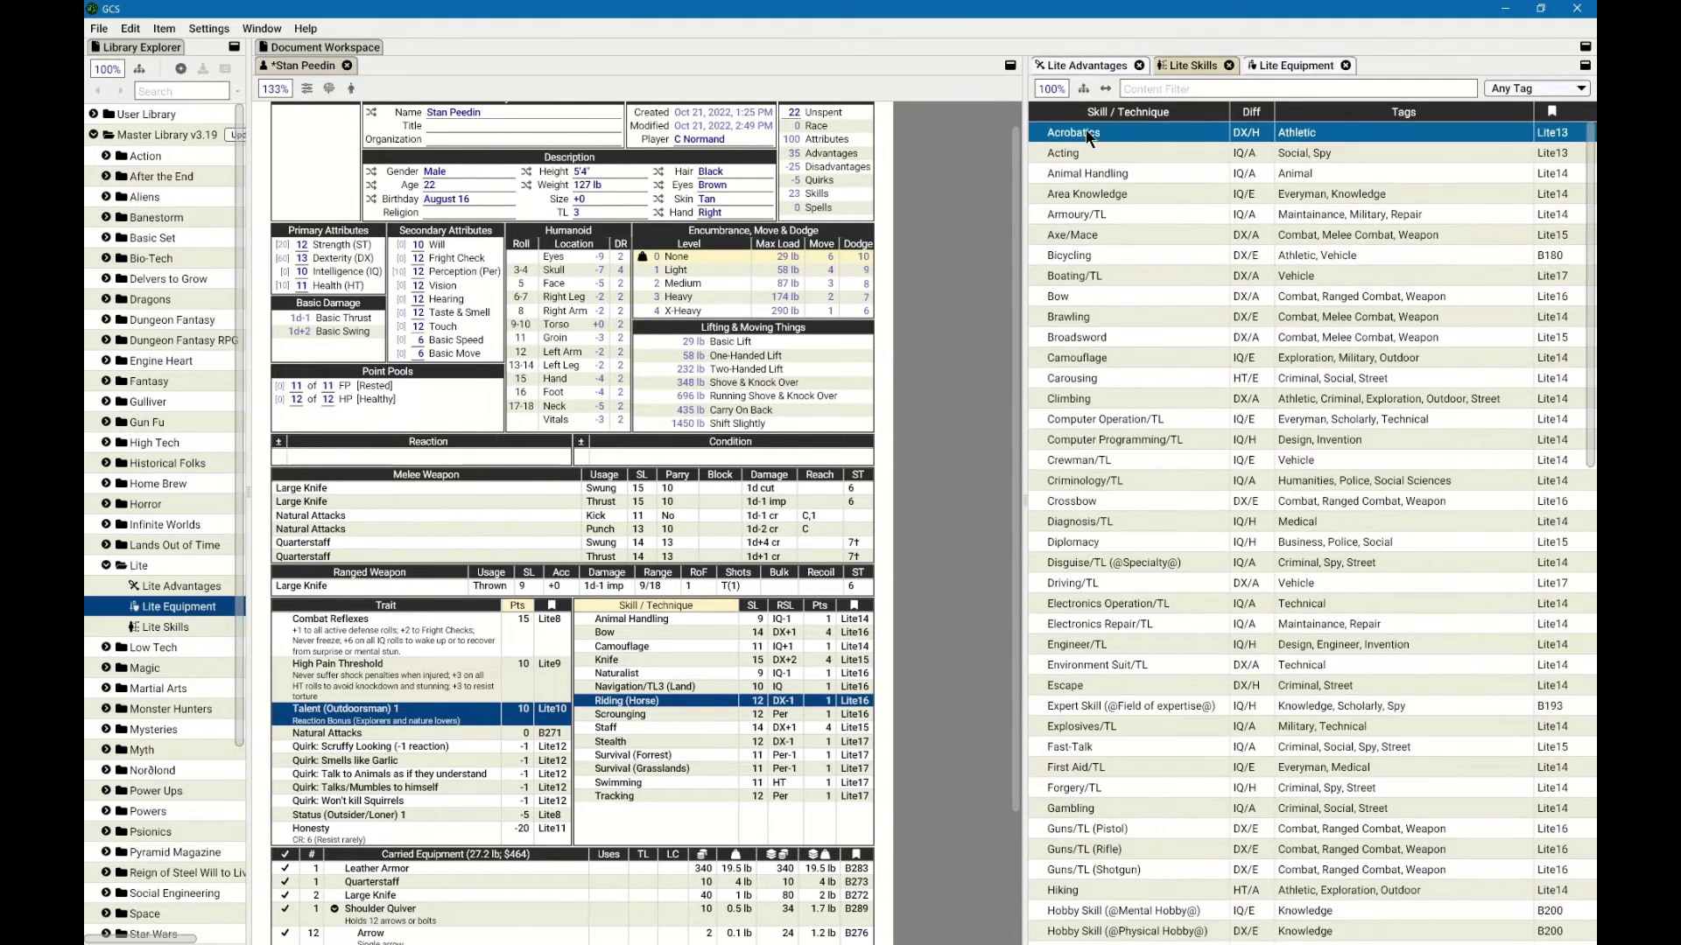
pyautogui.moveTo(1073, 132); pyautogui.dragTo(667, 623)
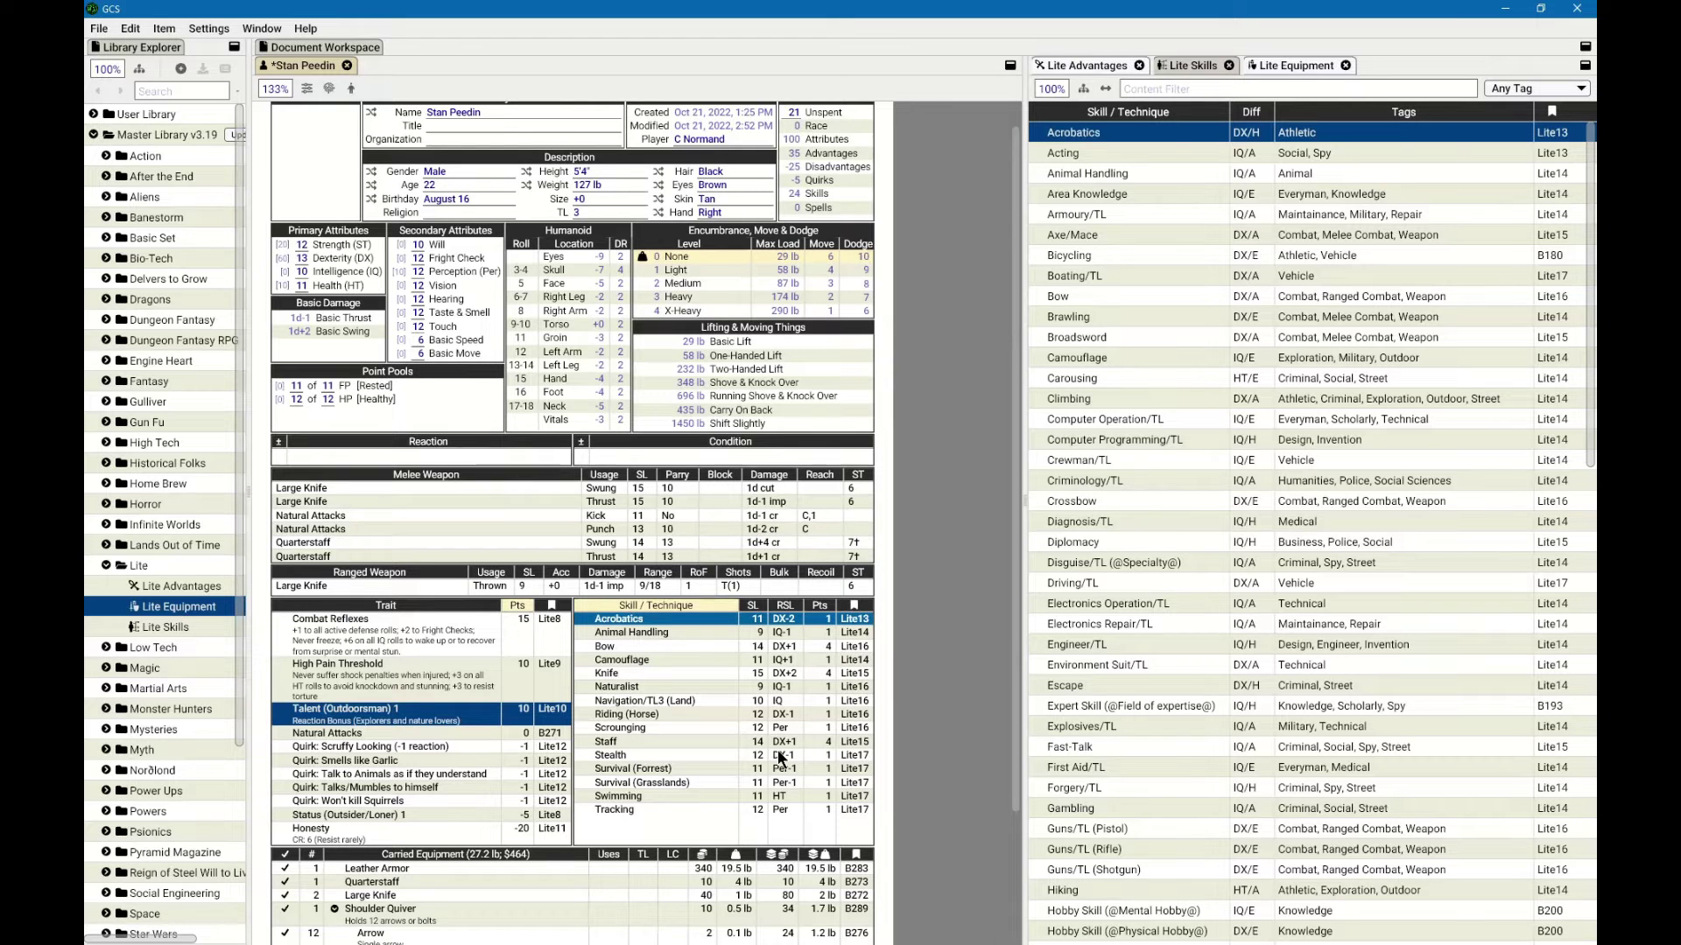
# Open the Basic Set Skills library, filter it for "fast" and add Fast-Draw (Arrow) to the character's skills.
pyautogui.click(106, 238)
pyautogui.doubleClick(172, 402)
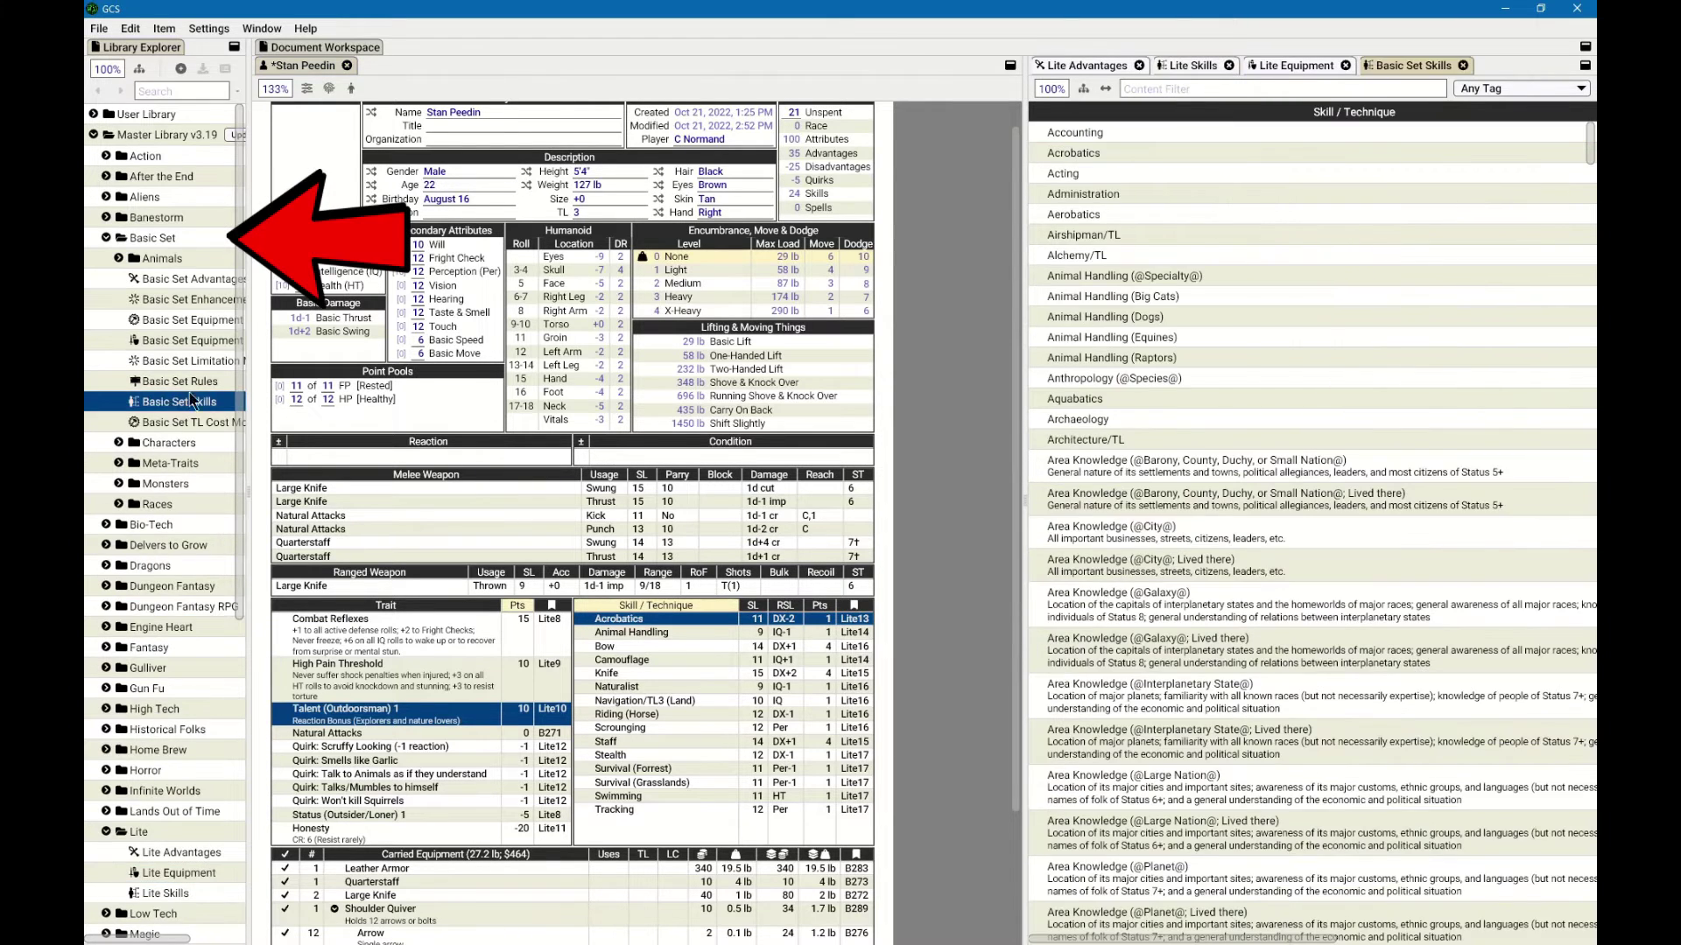
pyautogui.write('fast')
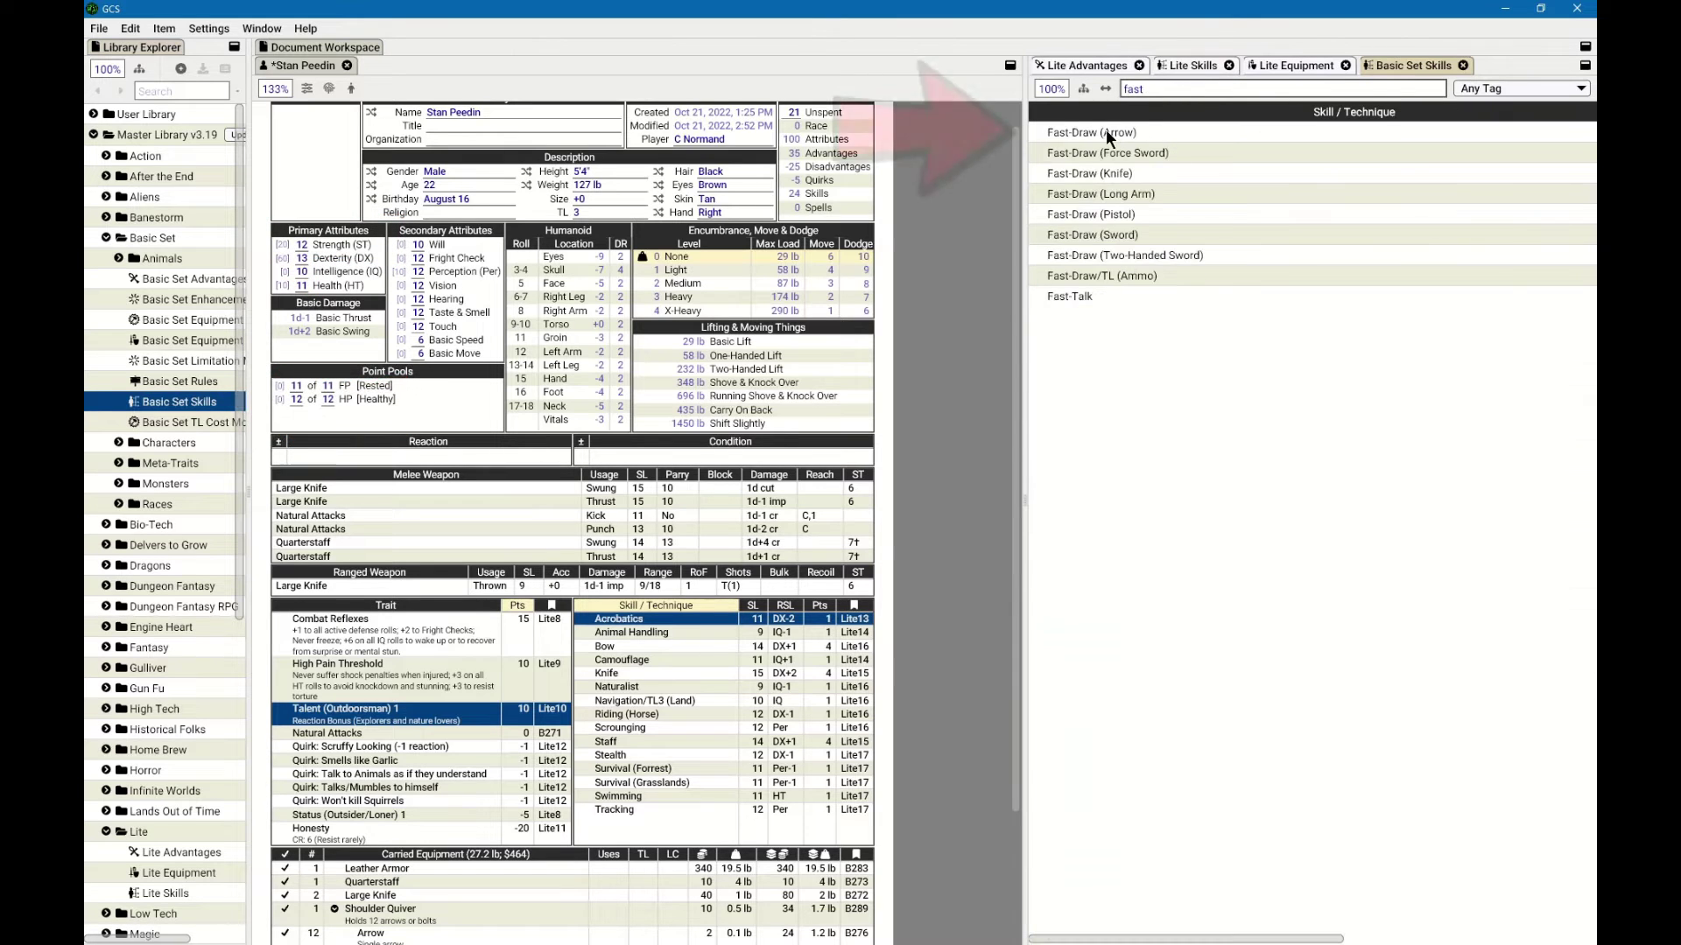
pyautogui.moveTo(1105, 130); pyautogui.dragTo(858, 674)
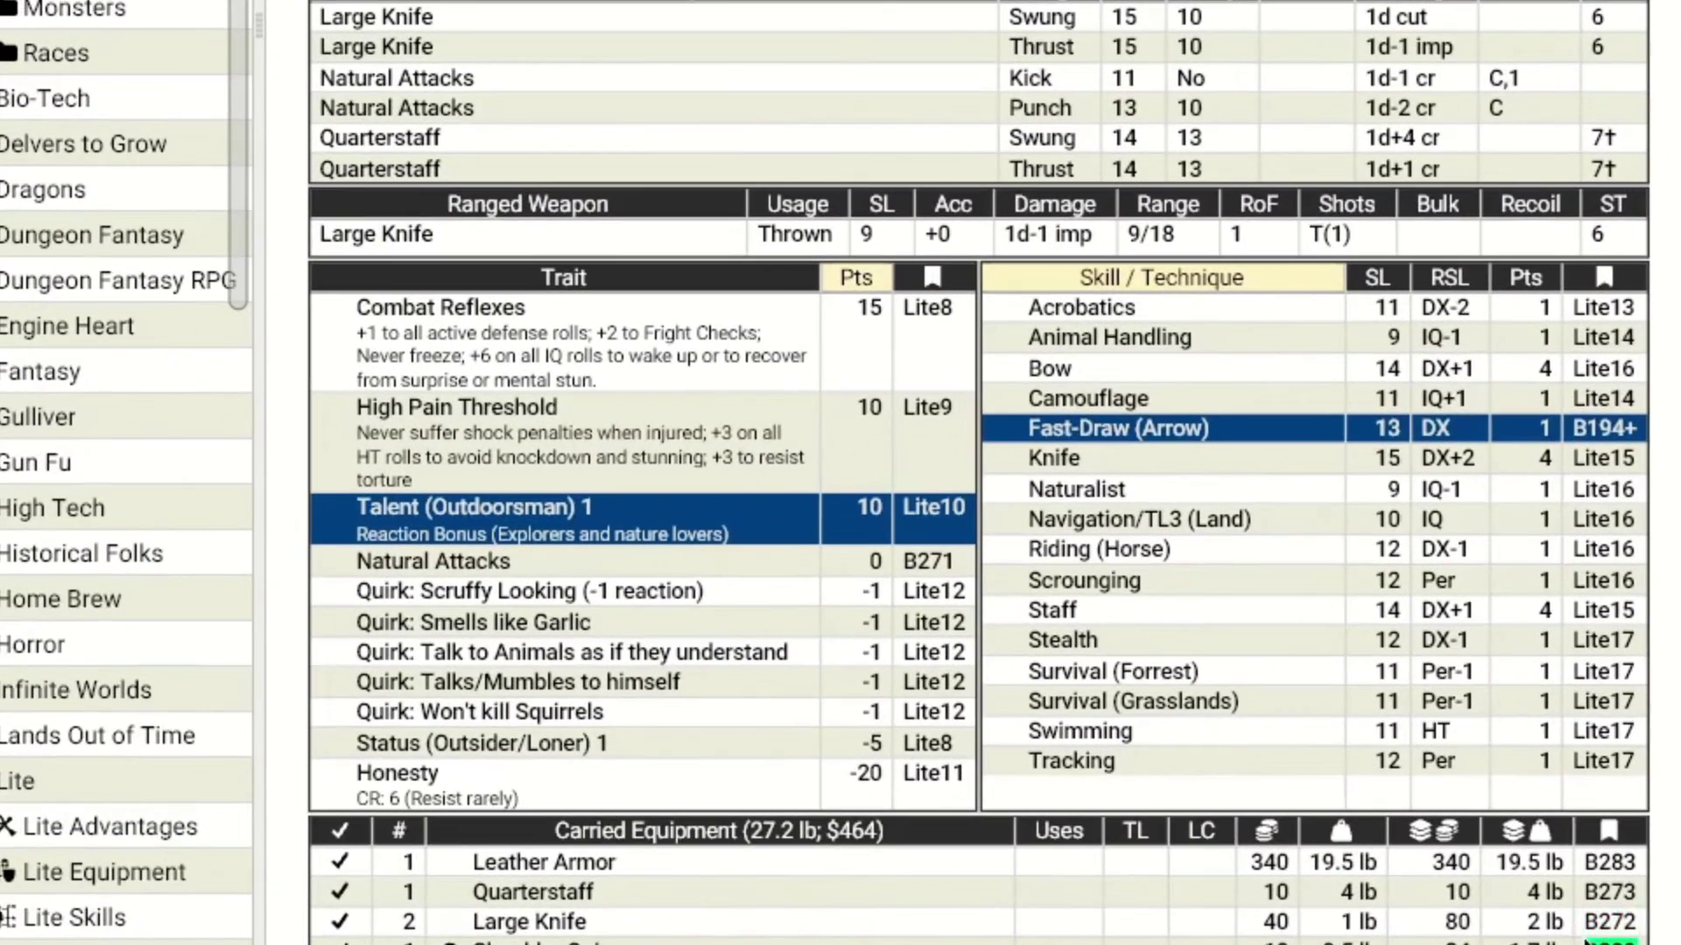
# Raise the Tracking, Naturalist and Animal Handling skills to 2 points each.
pyautogui.click(1042, 761)
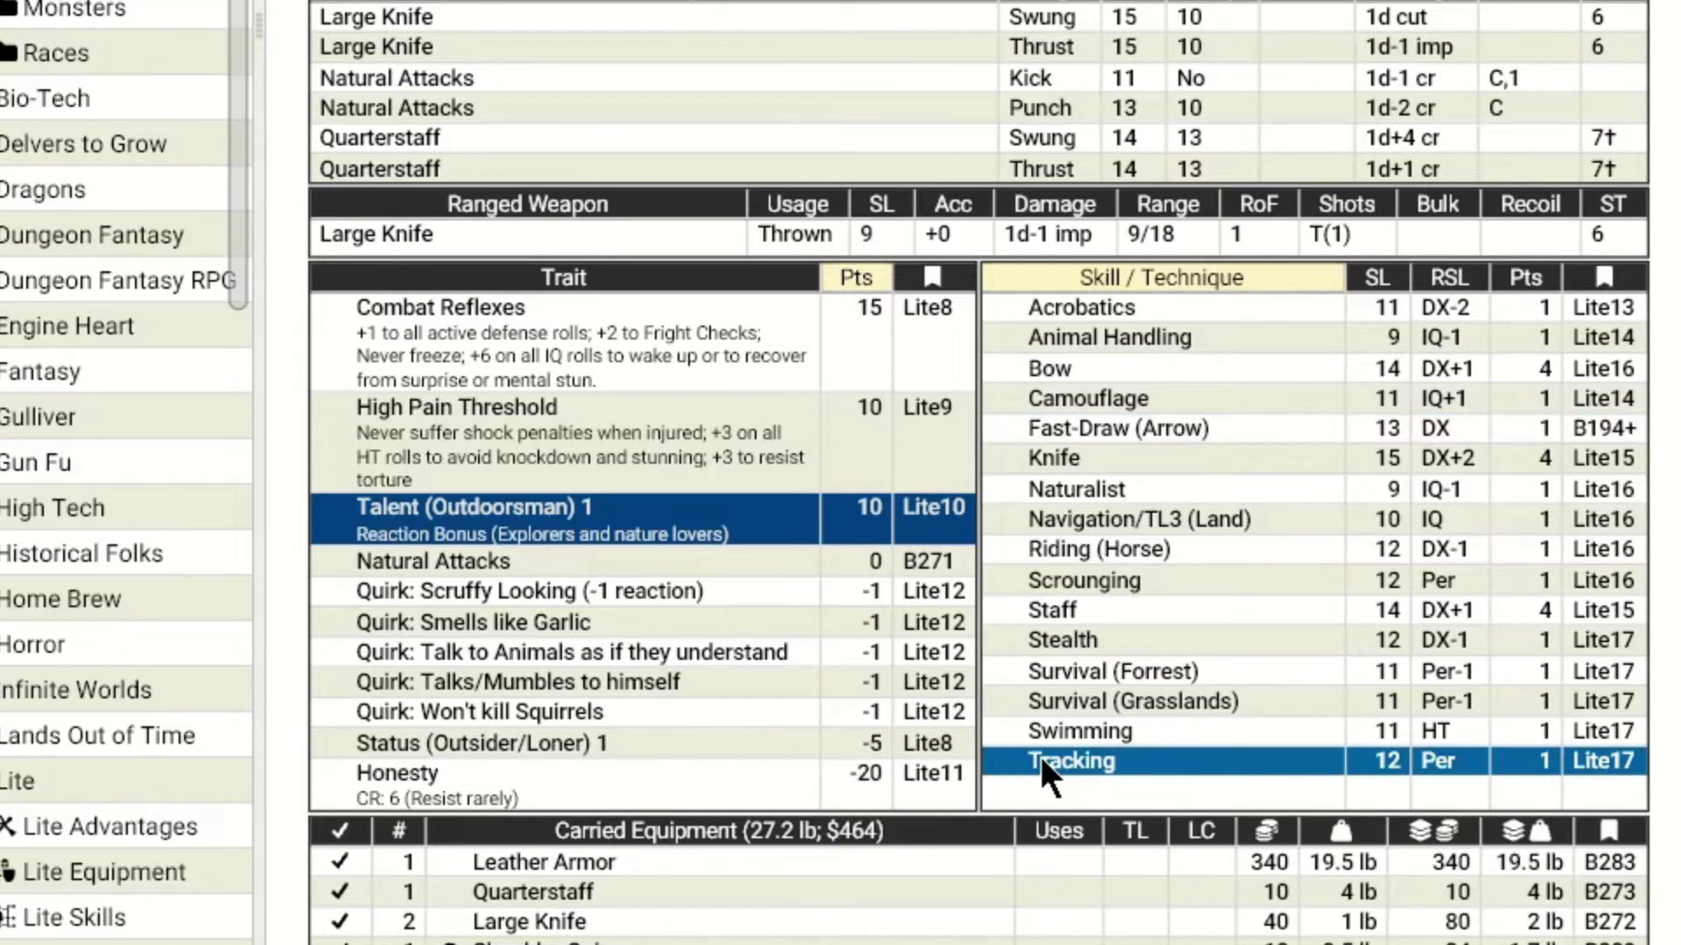
pyautogui.hotkey('ctrl', '=')
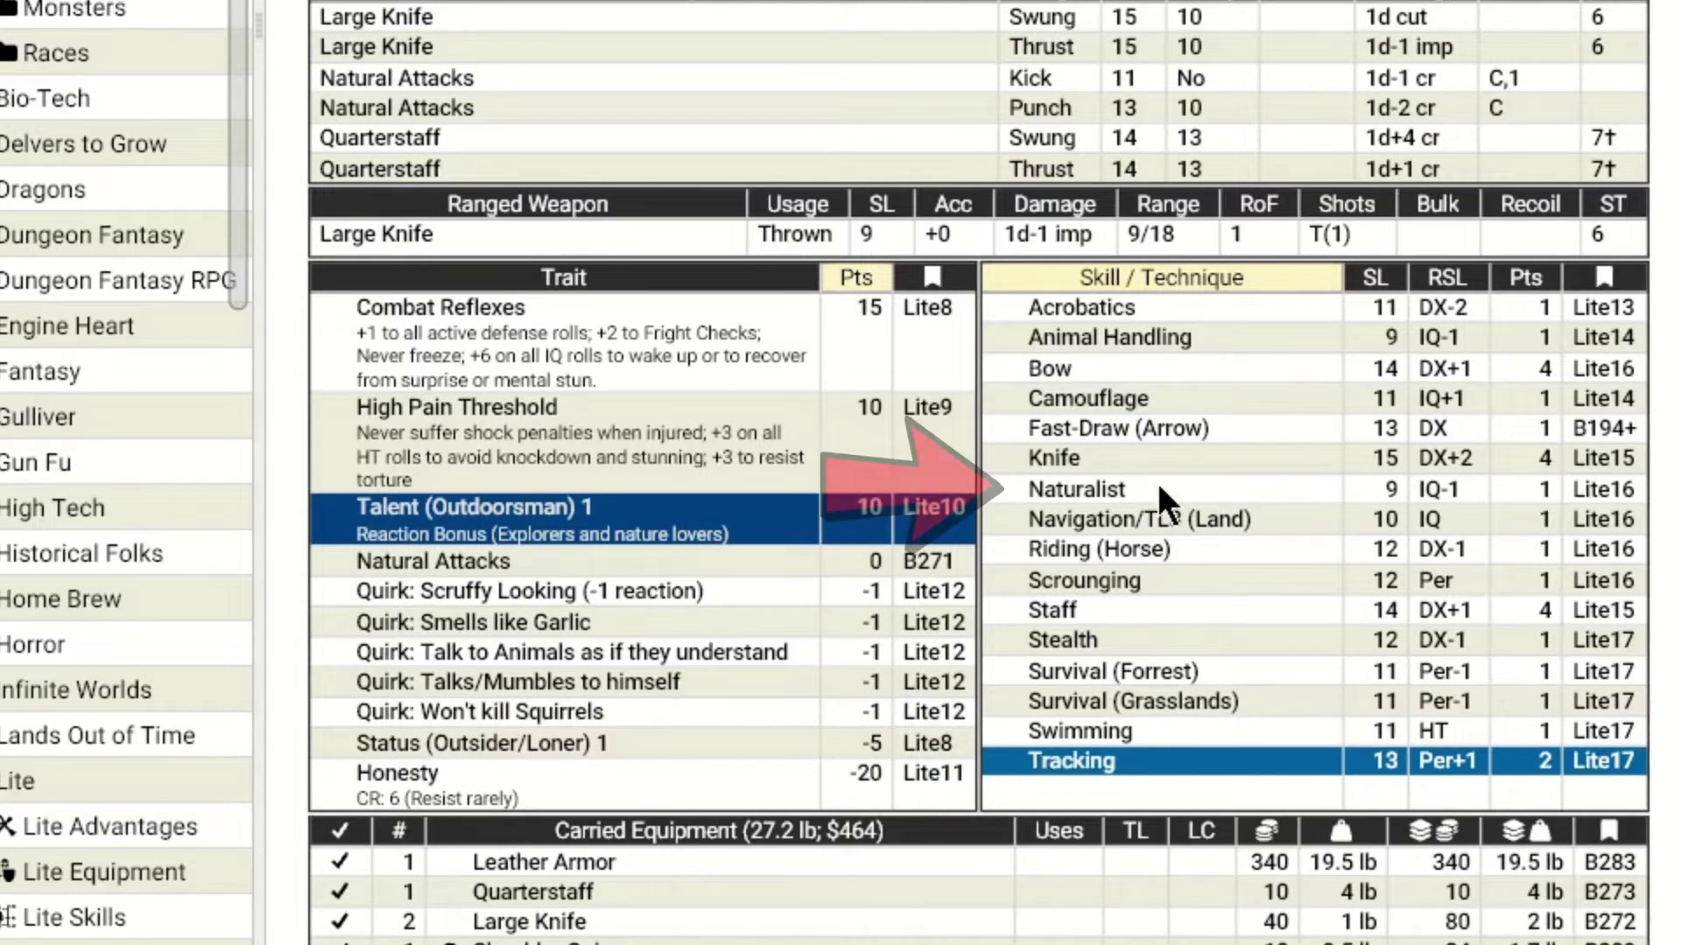
pyautogui.moveTo(1159, 489)
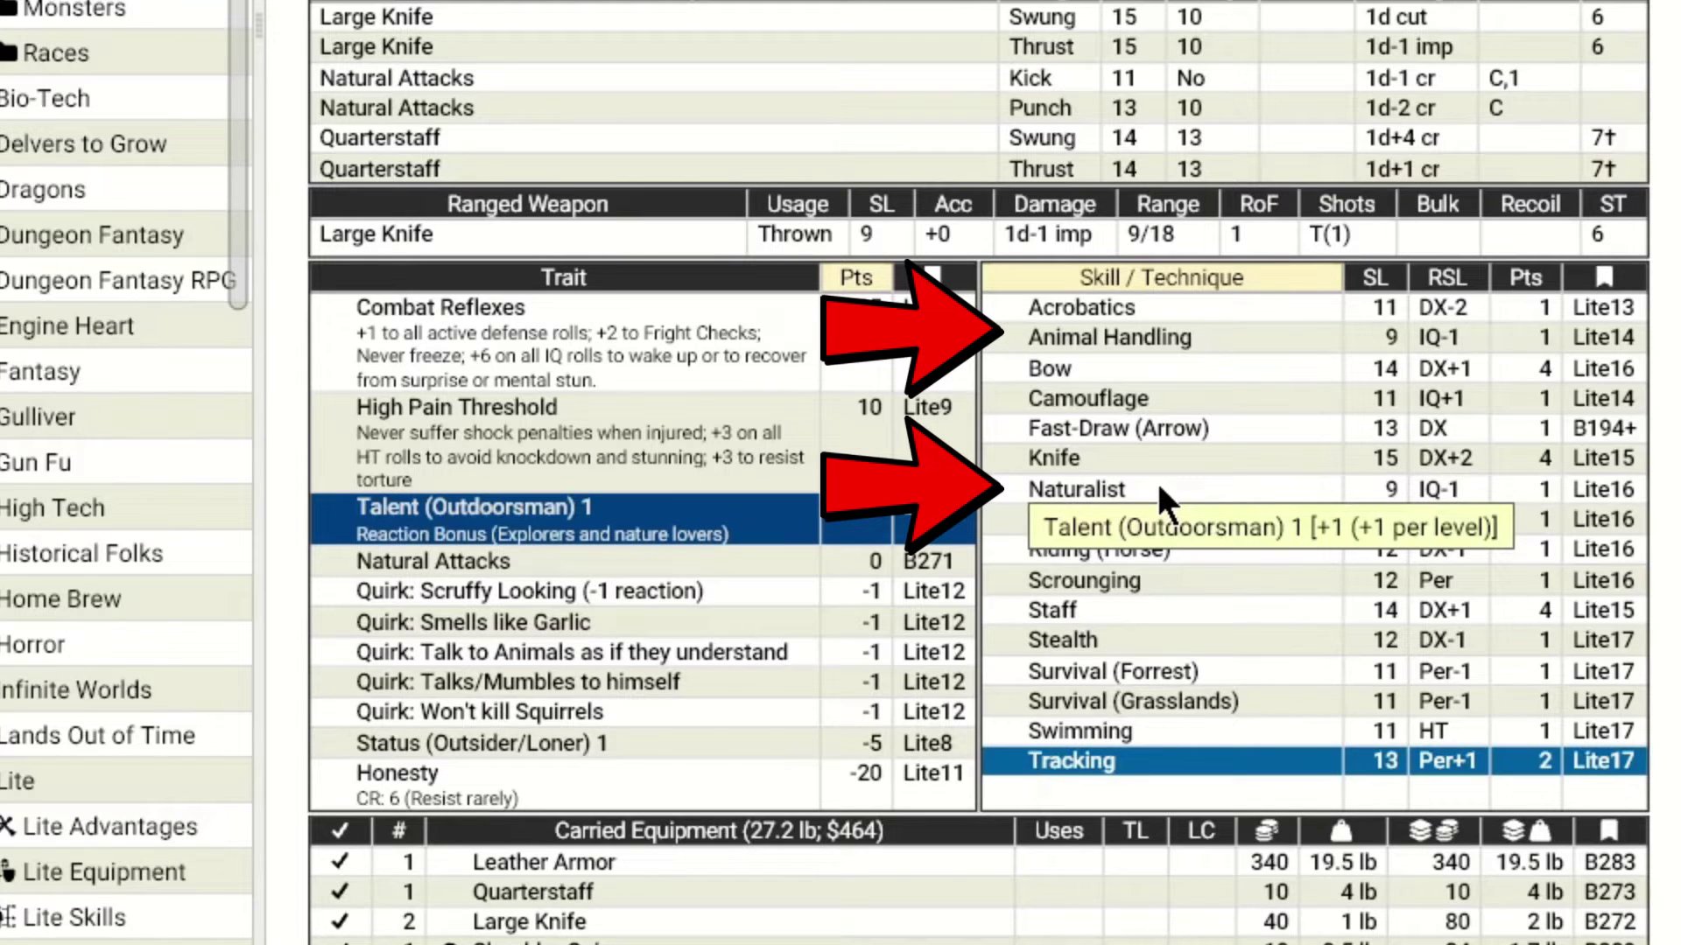
pyautogui.click(1128, 334)
pyautogui.hotkey('ctrl', '=')
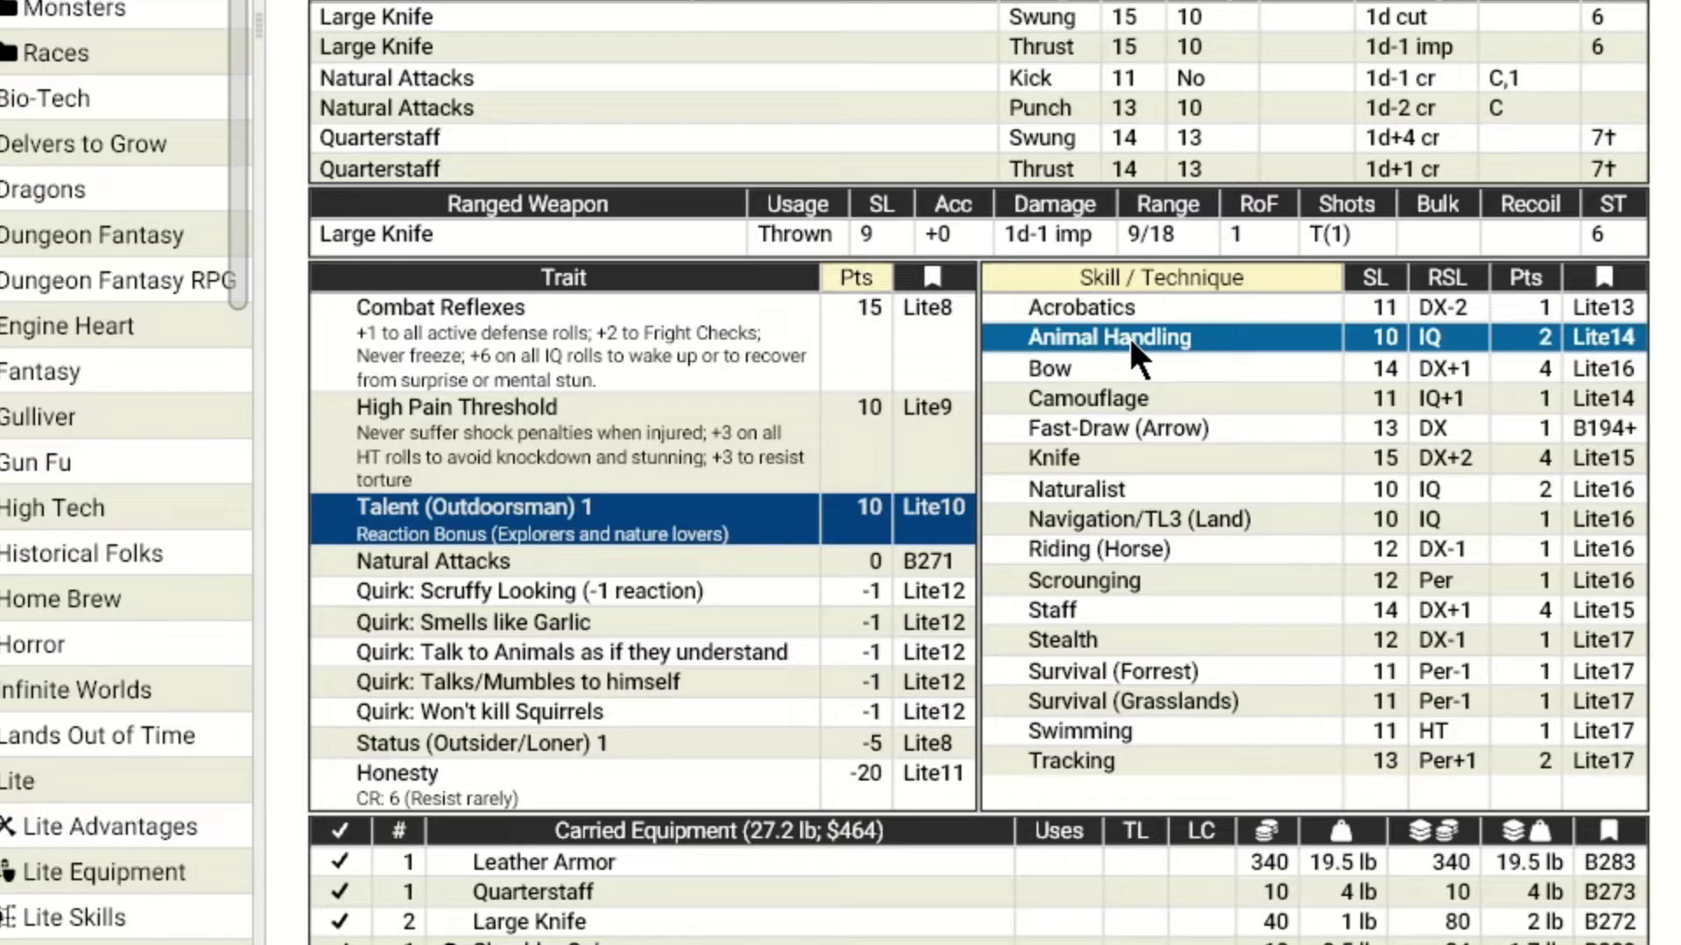
# Raise the Bow skill to 8 points and the Stealth and Scrounging skills to 2 points each.
pyautogui.click(1535, 371)
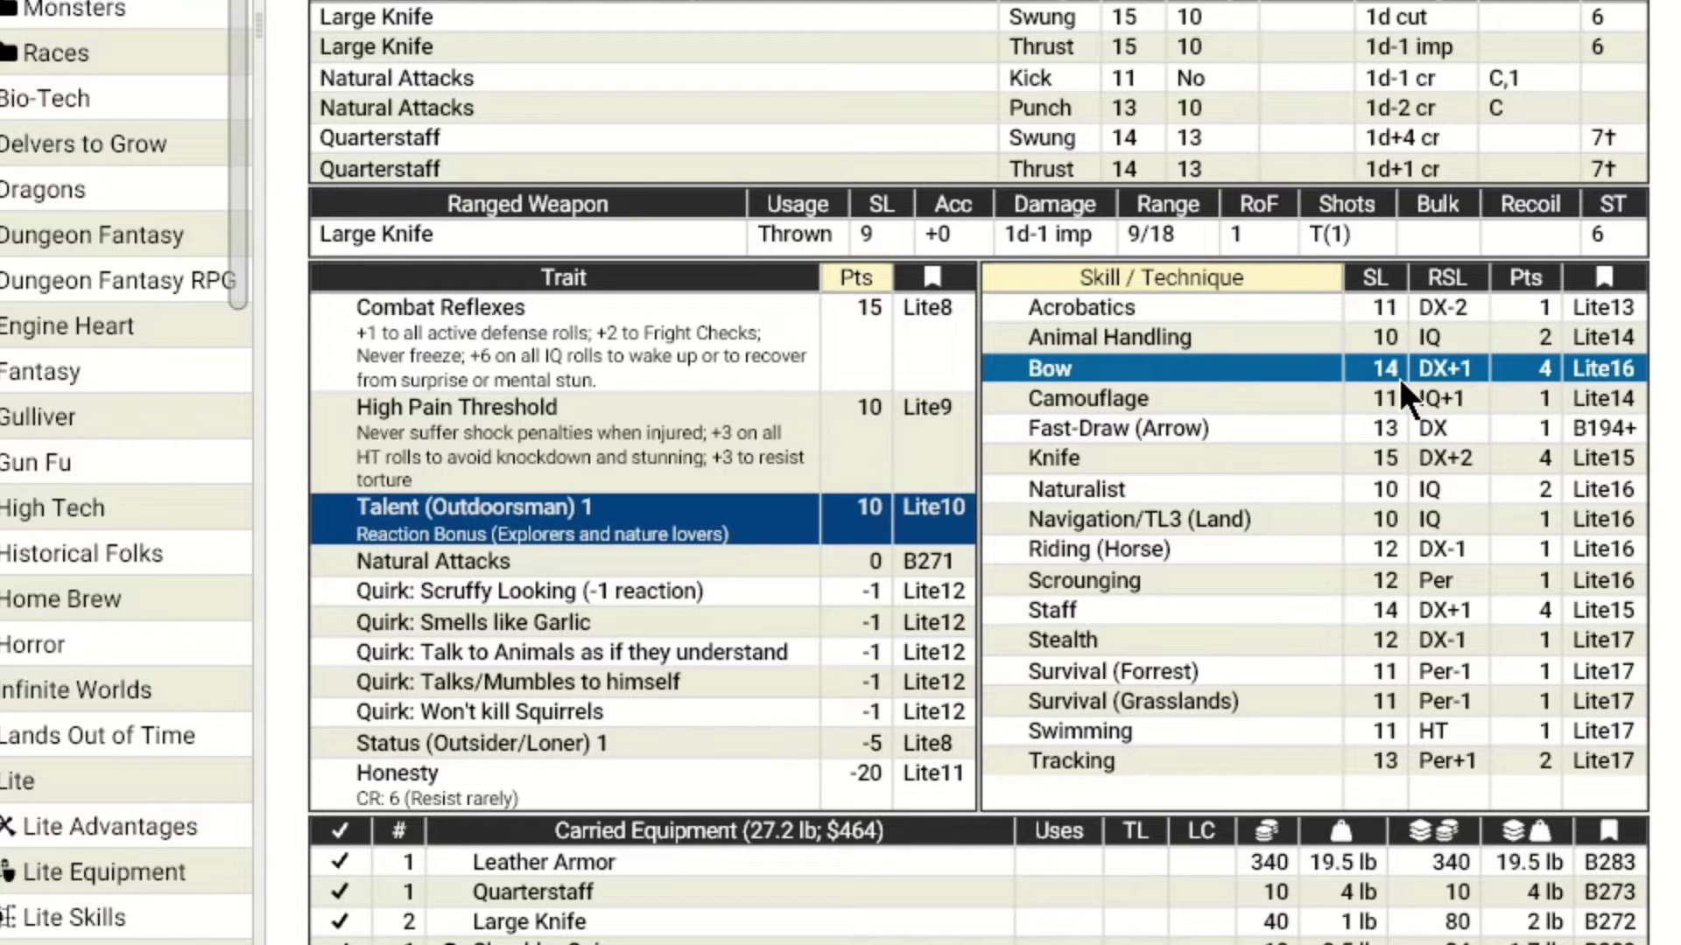
pyautogui.hotkey('ctrl', '=')
pyautogui.click(1082, 636)
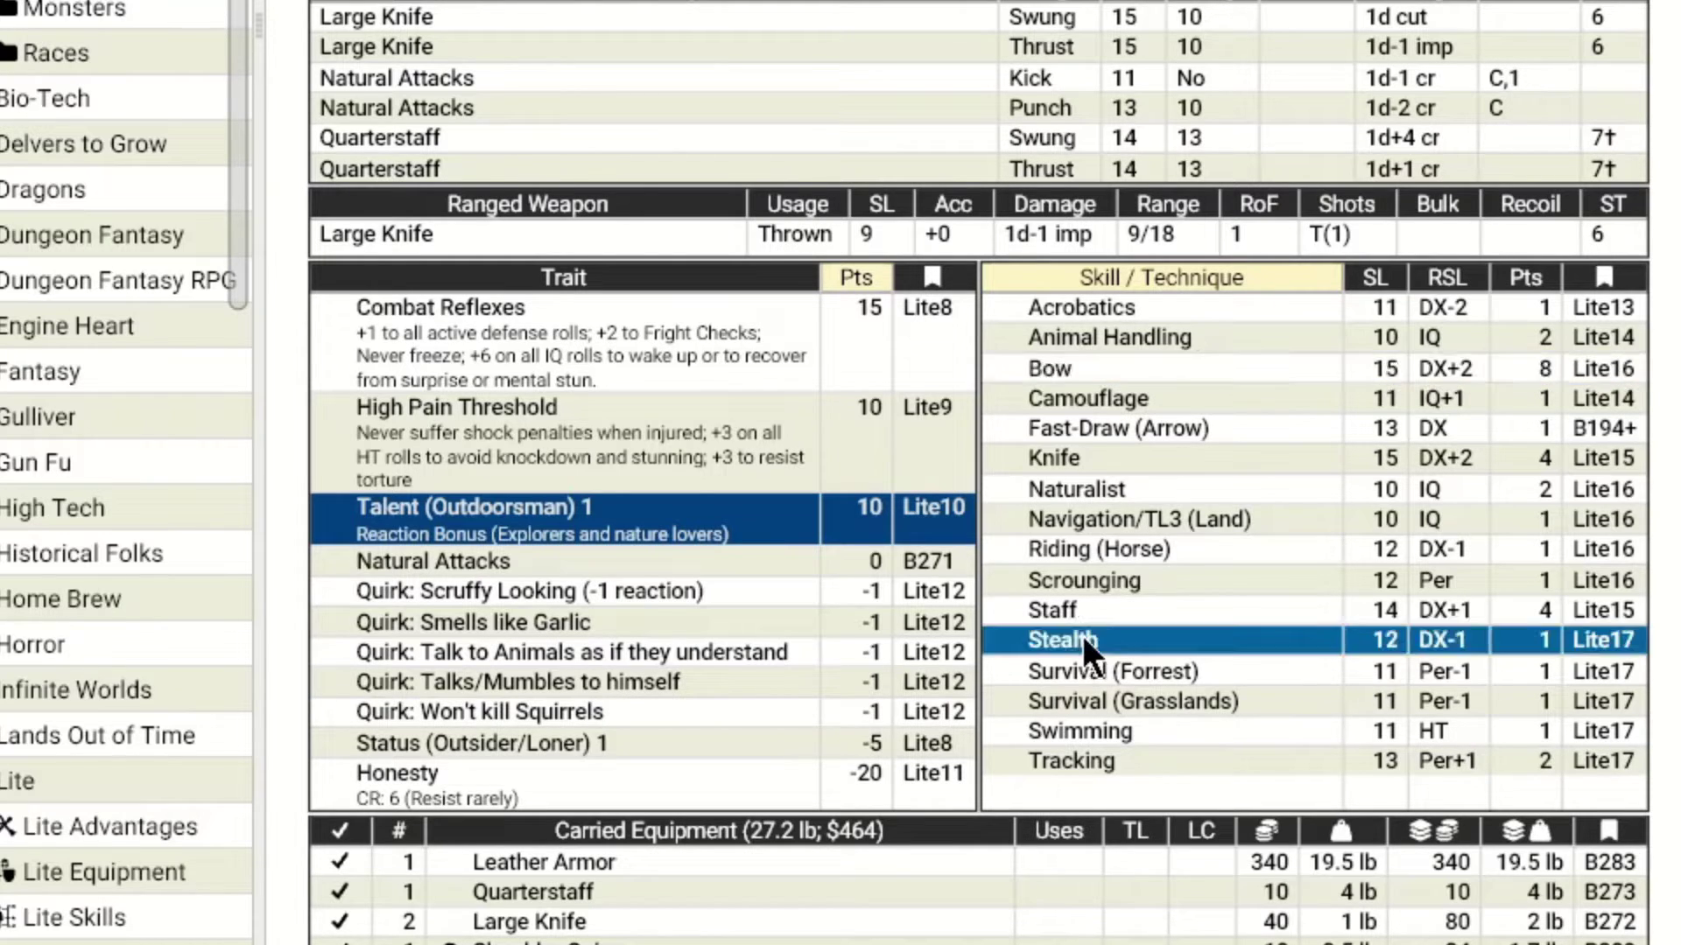
pyautogui.hotkey('ctrl', '=')
pyautogui.click(1124, 581)
pyautogui.hotkey('ctrl', '=')
# Raise the Survival (Forrest) and Survival (Grasslands) skills to 2 points each.
pyautogui.click(1196, 667)
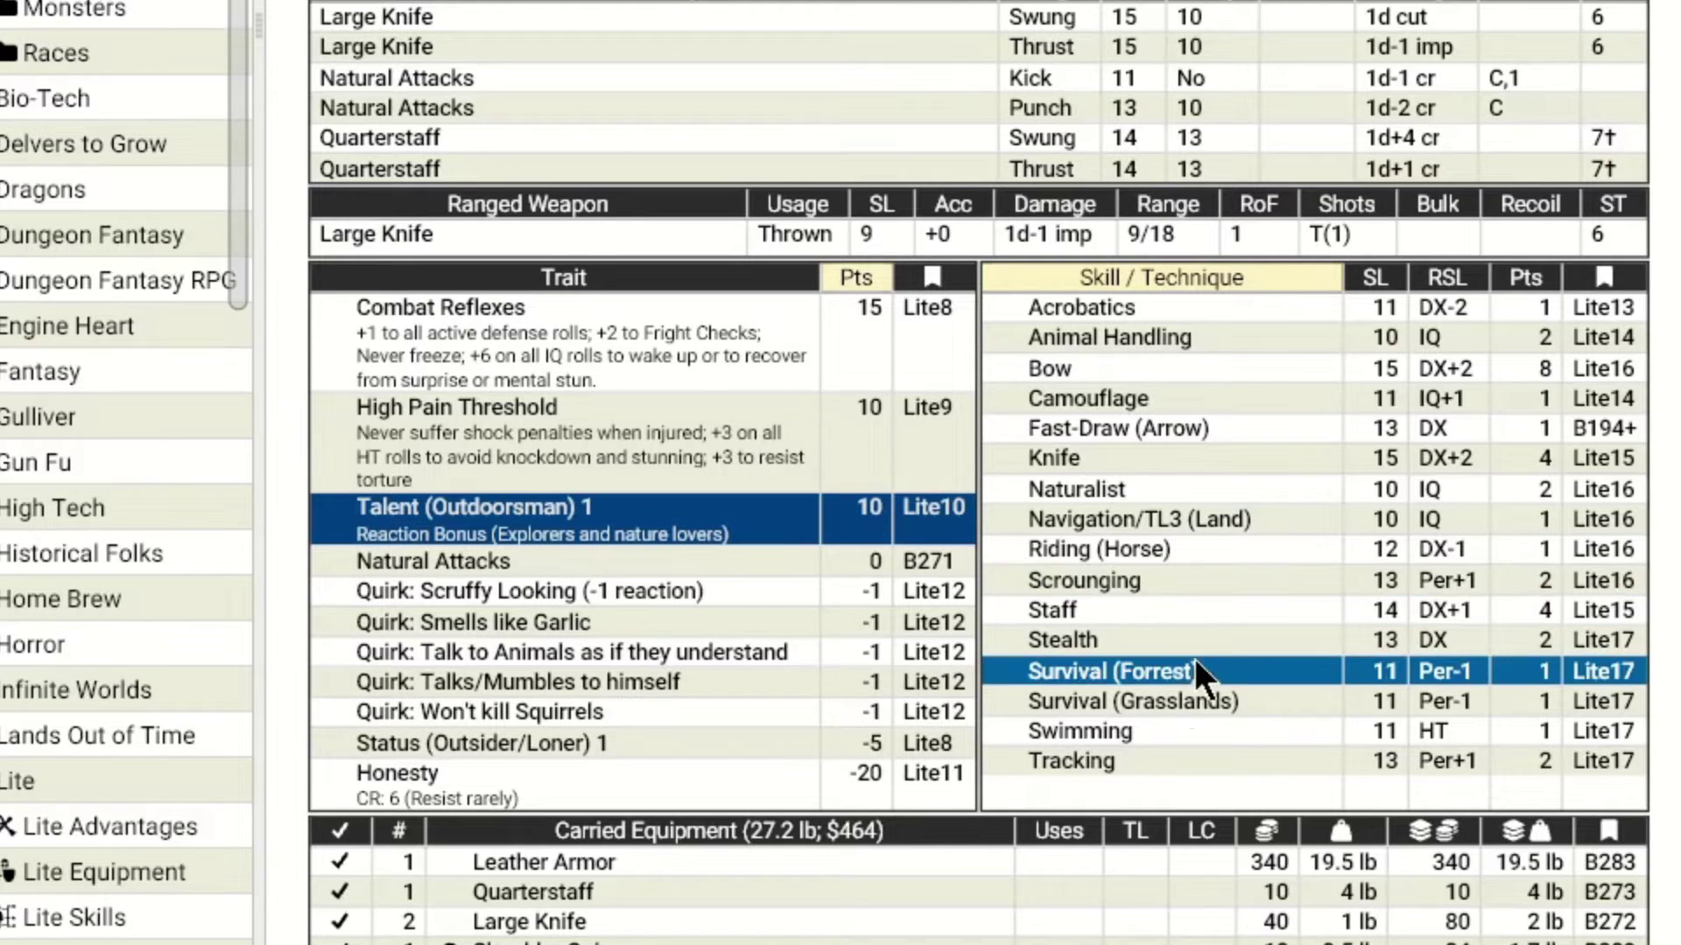
pyautogui.hotkey('ctrl', '=')
pyautogui.click(1165, 700)
pyautogui.hotkey('ctrl', '=')
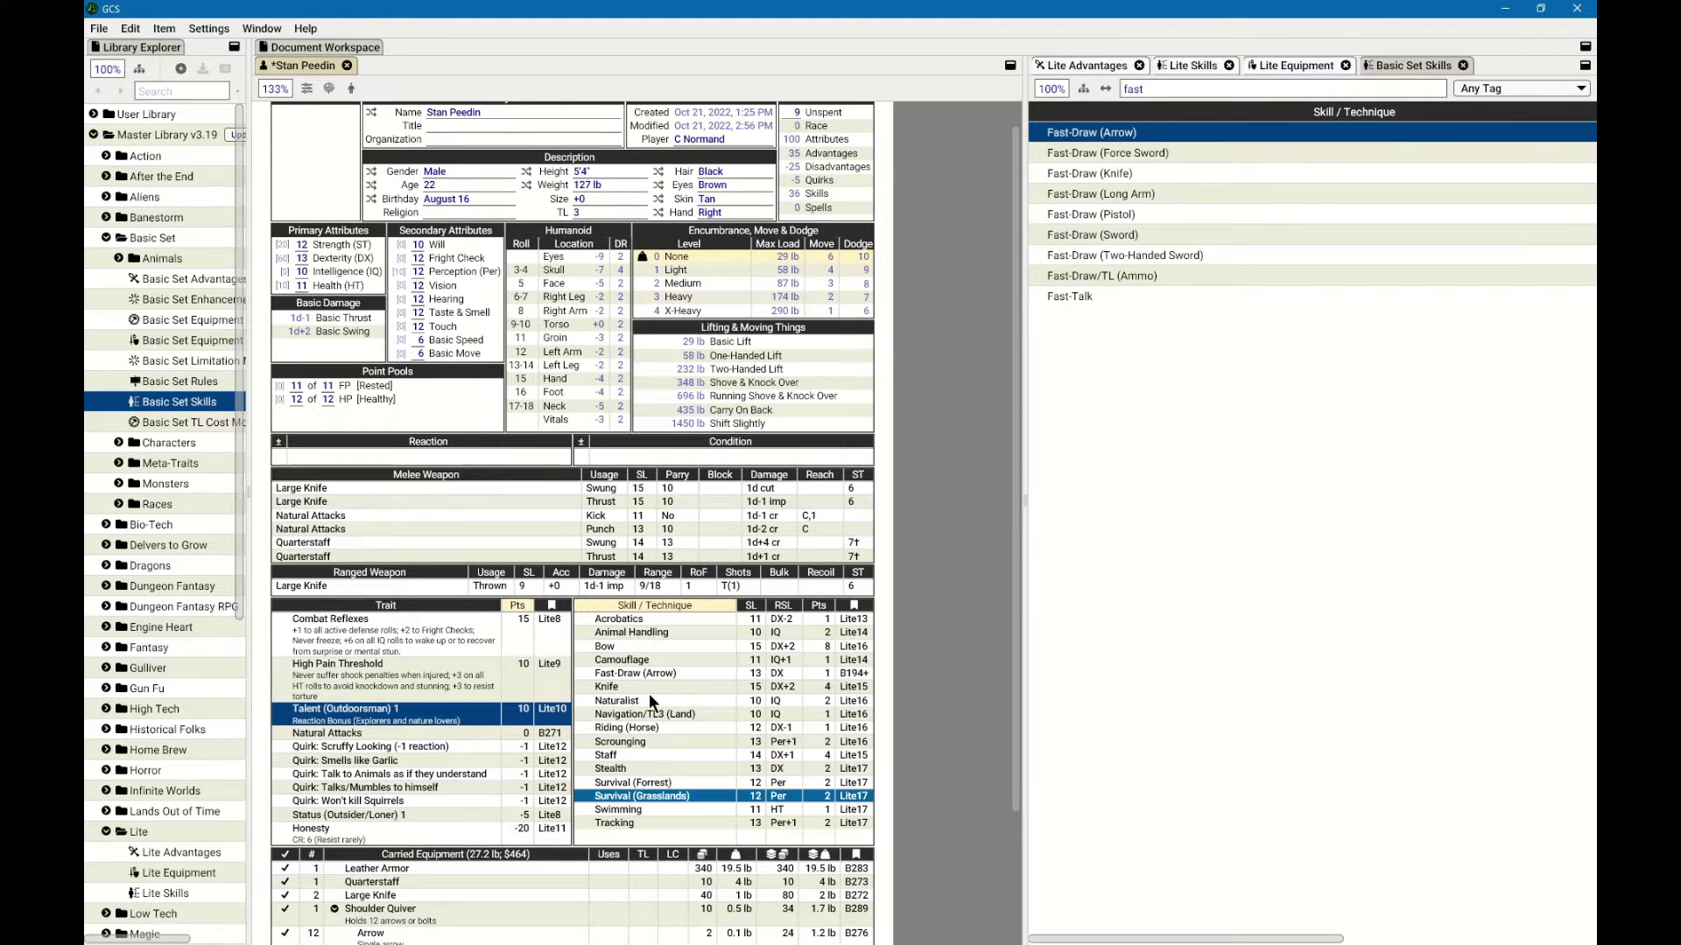
# Switch to the attribute and skill level chart in Paint, examine the skill ratings, and return to the character sheet.
pyautogui.hotkey('alt', 'Tab')
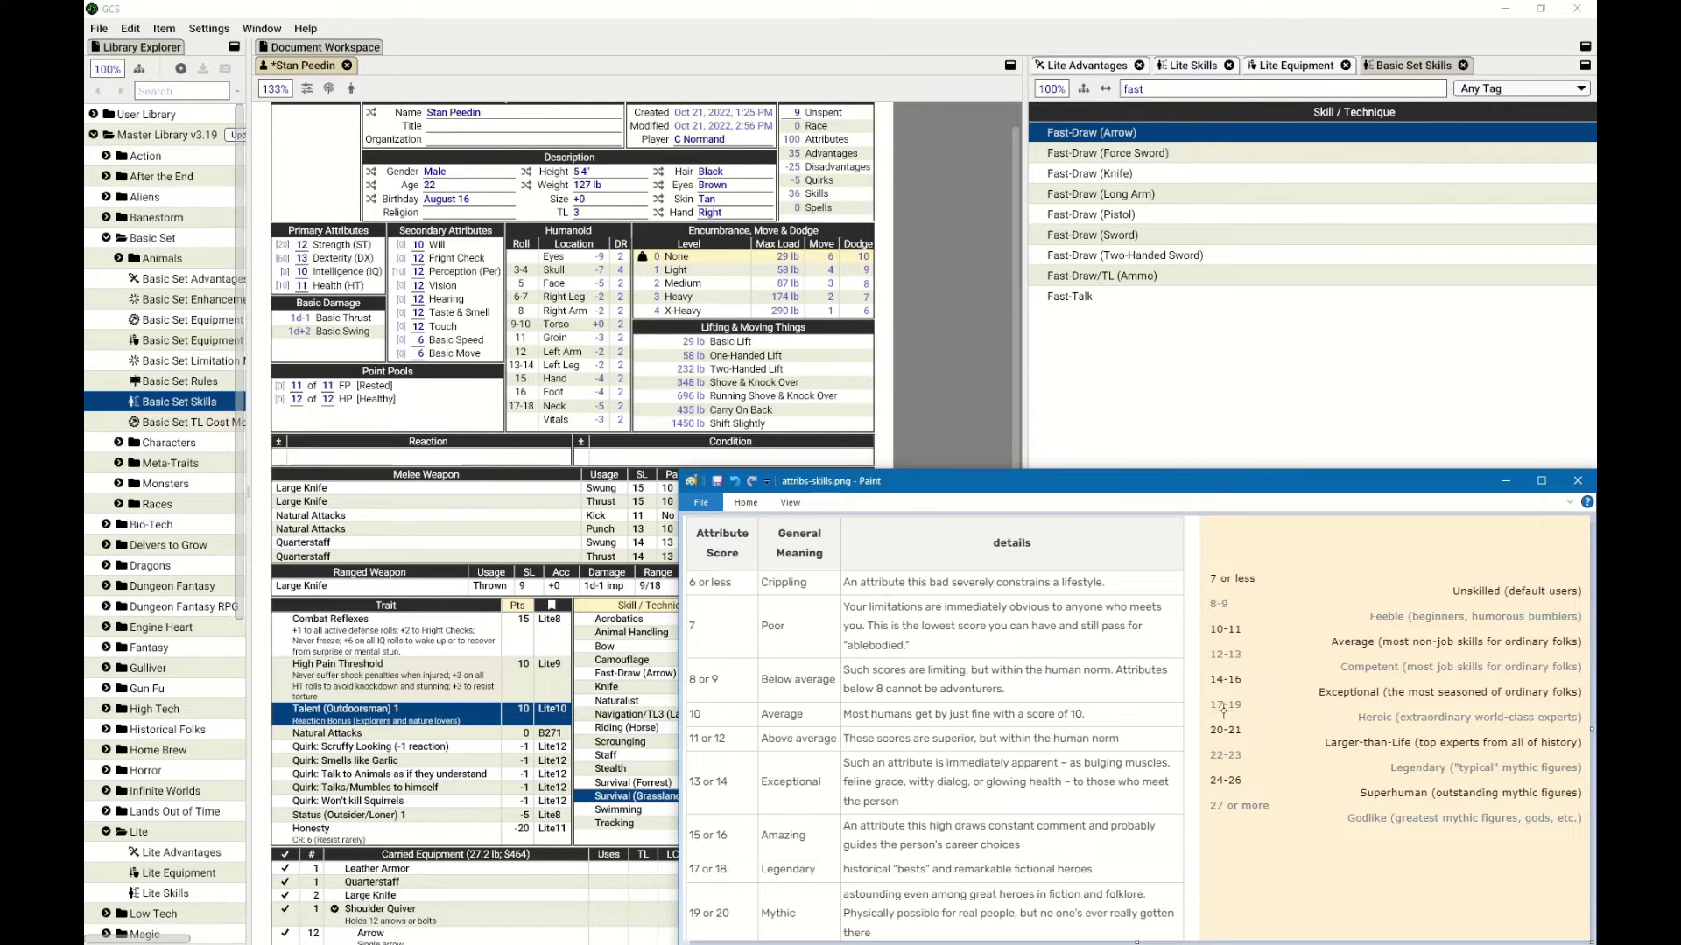
pyautogui.click(921, 389)
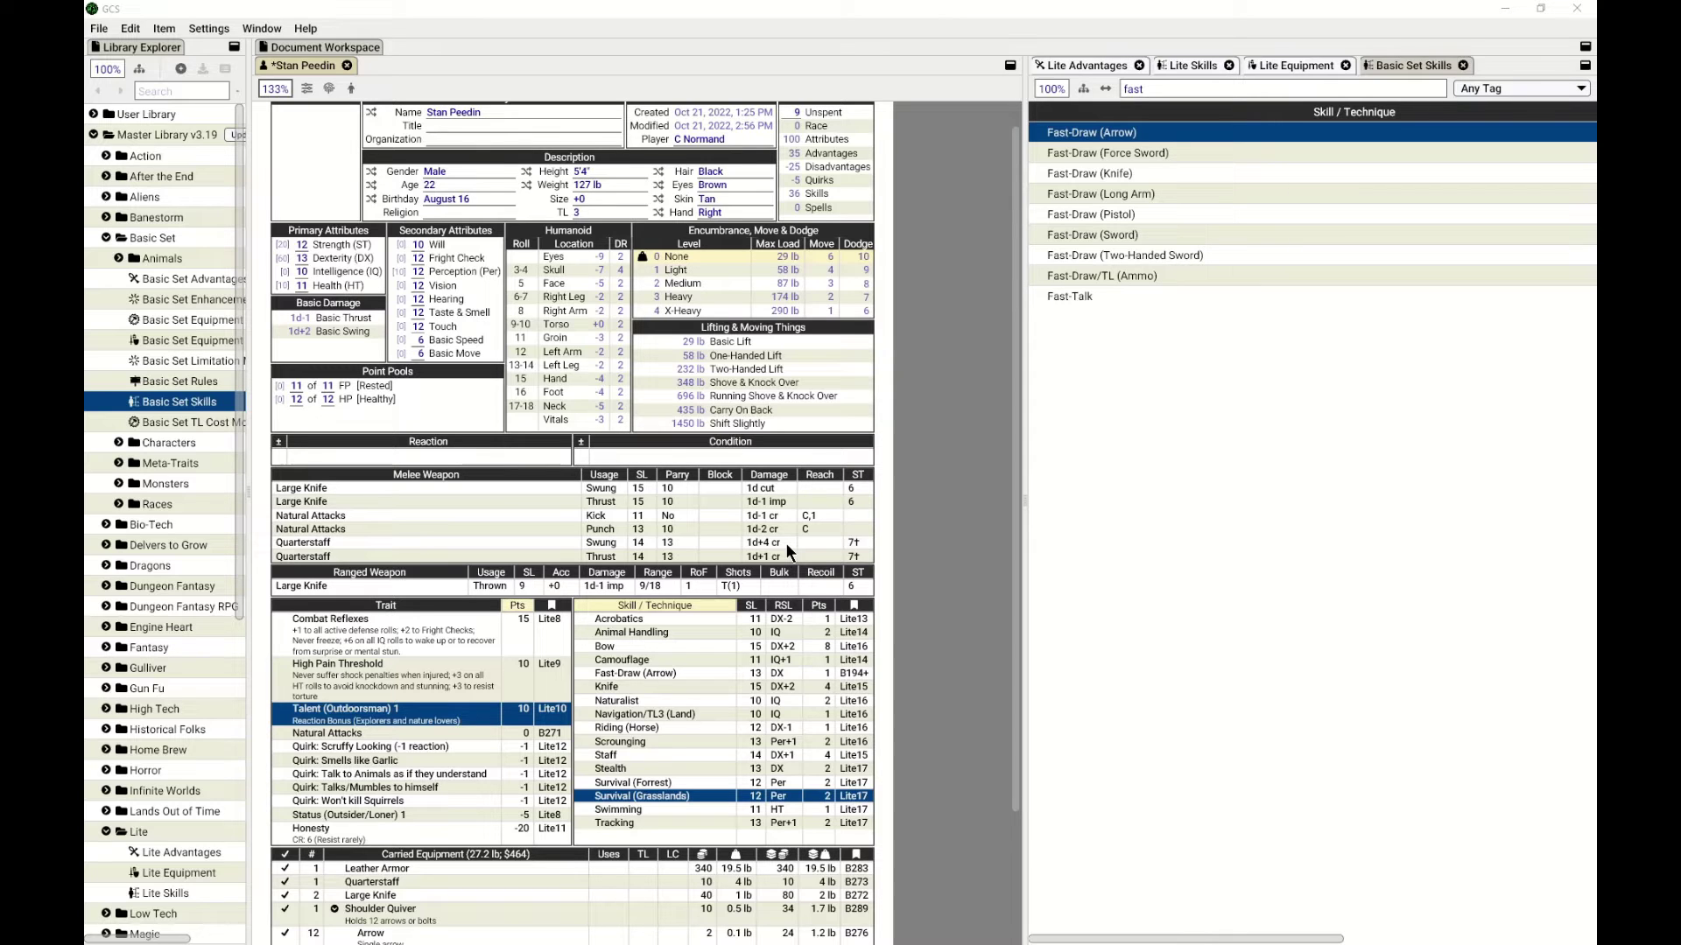
# Add the Ambidexterity advantage from the Lite Advantages library to the character's traits.
pyautogui.click(1086, 65)
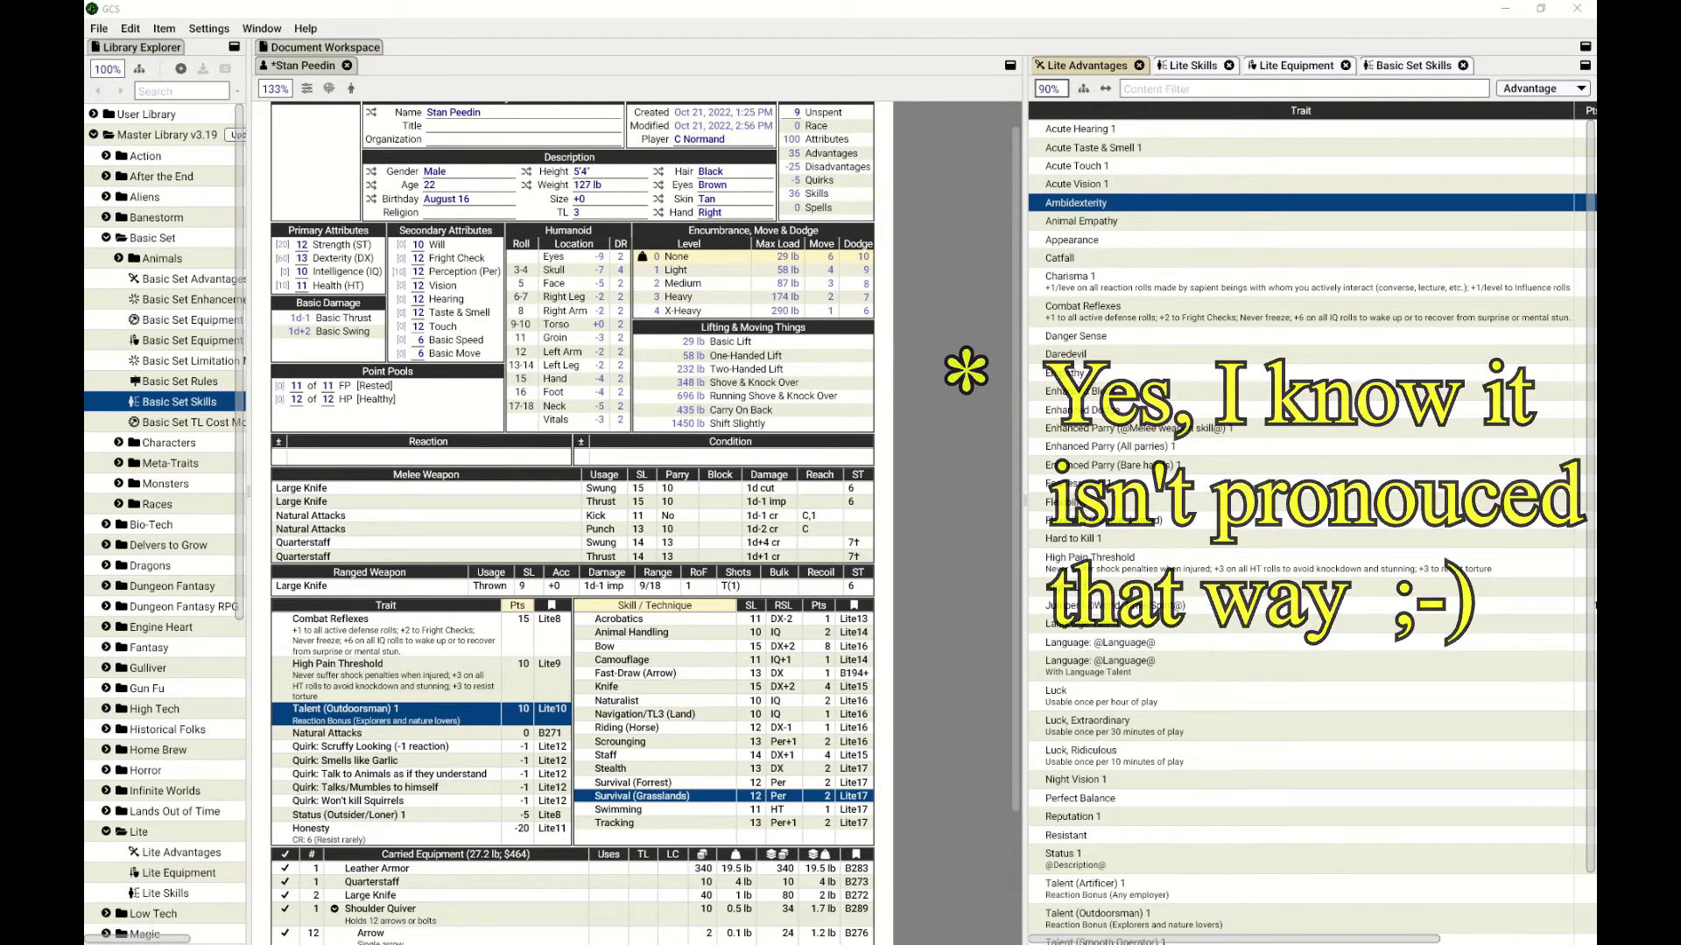
pyautogui.click(1032, 234)
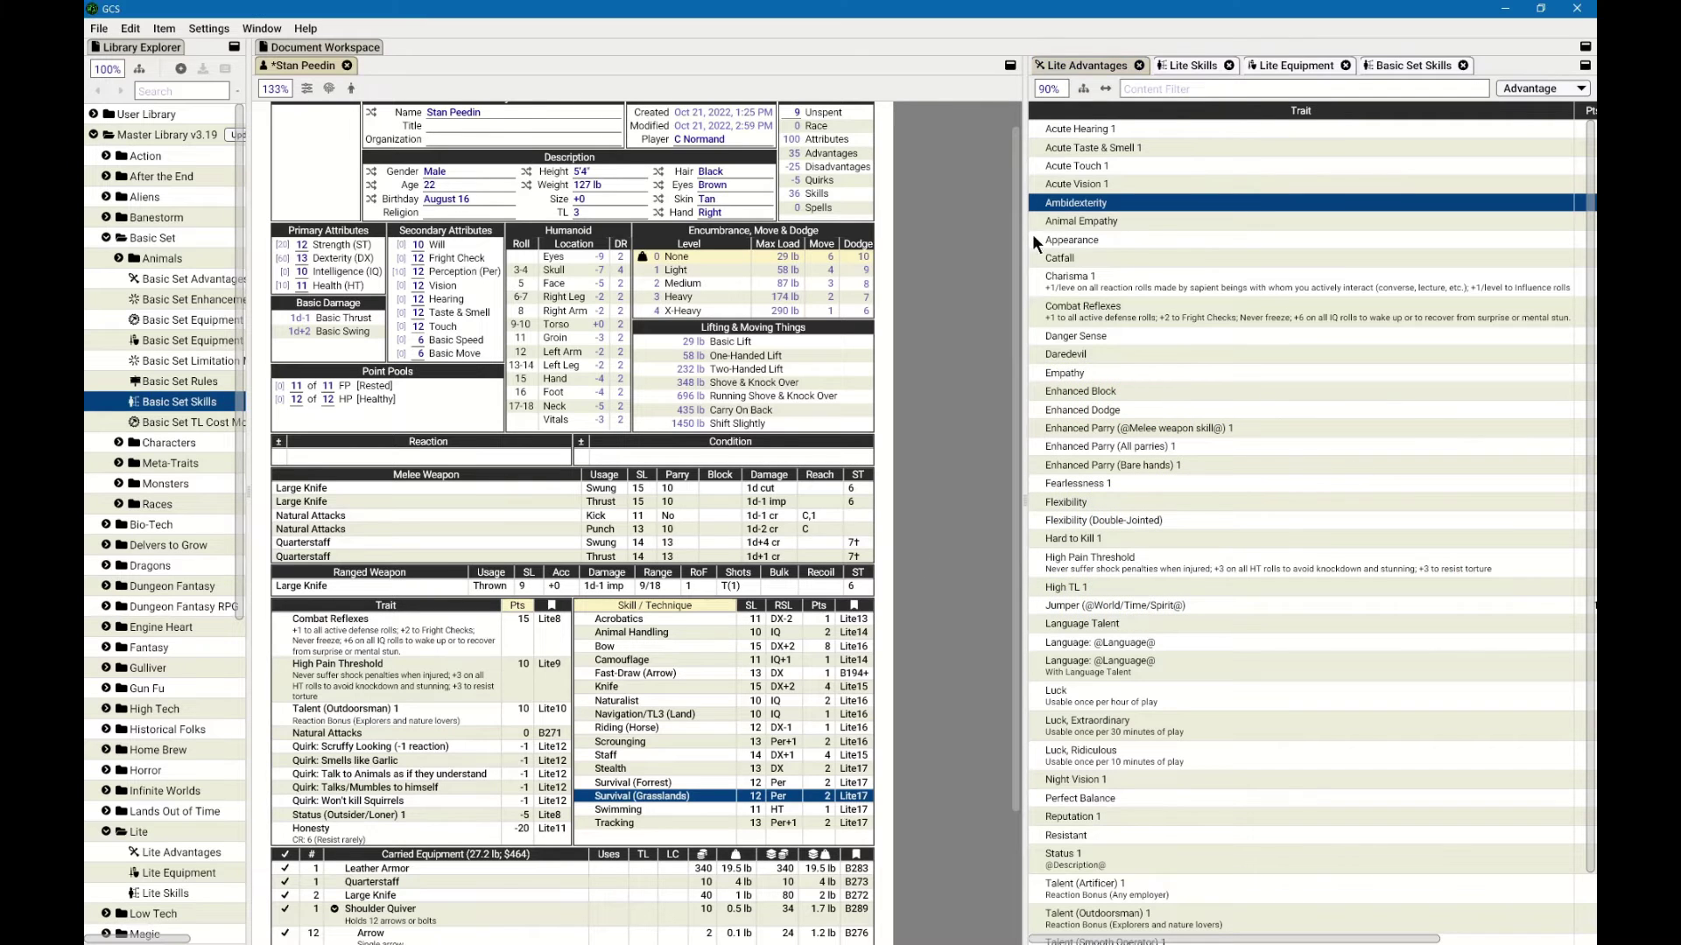
pyautogui.moveTo(1063, 203); pyautogui.dragTo(383, 617)
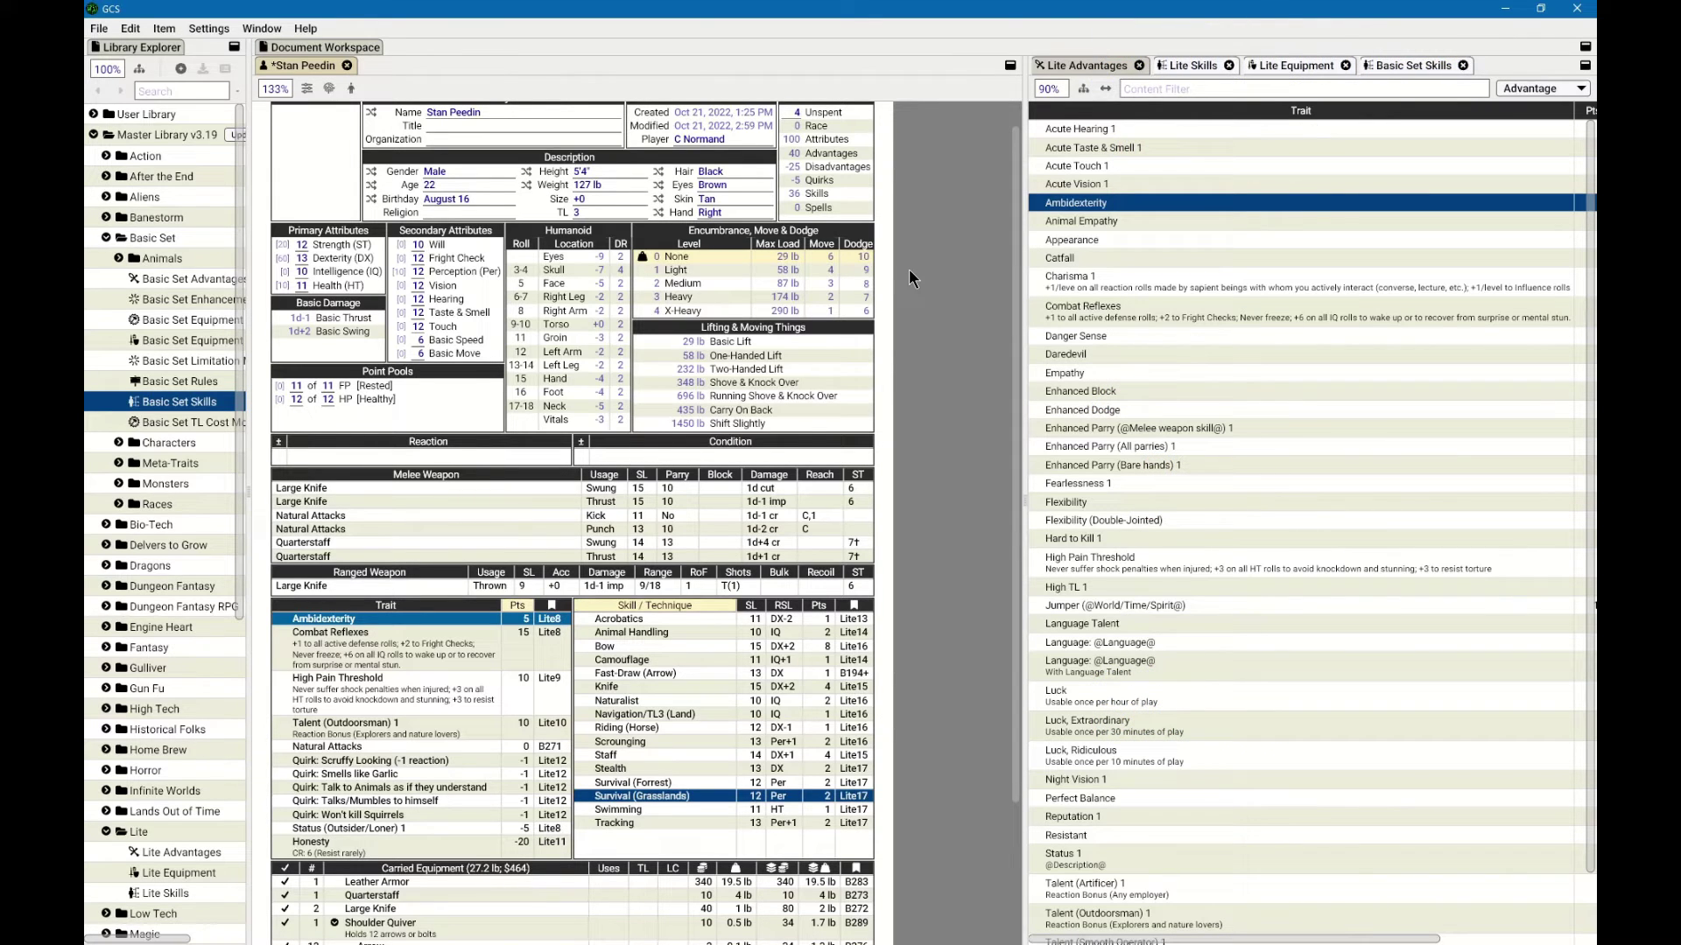
pyautogui.click(865, 688)
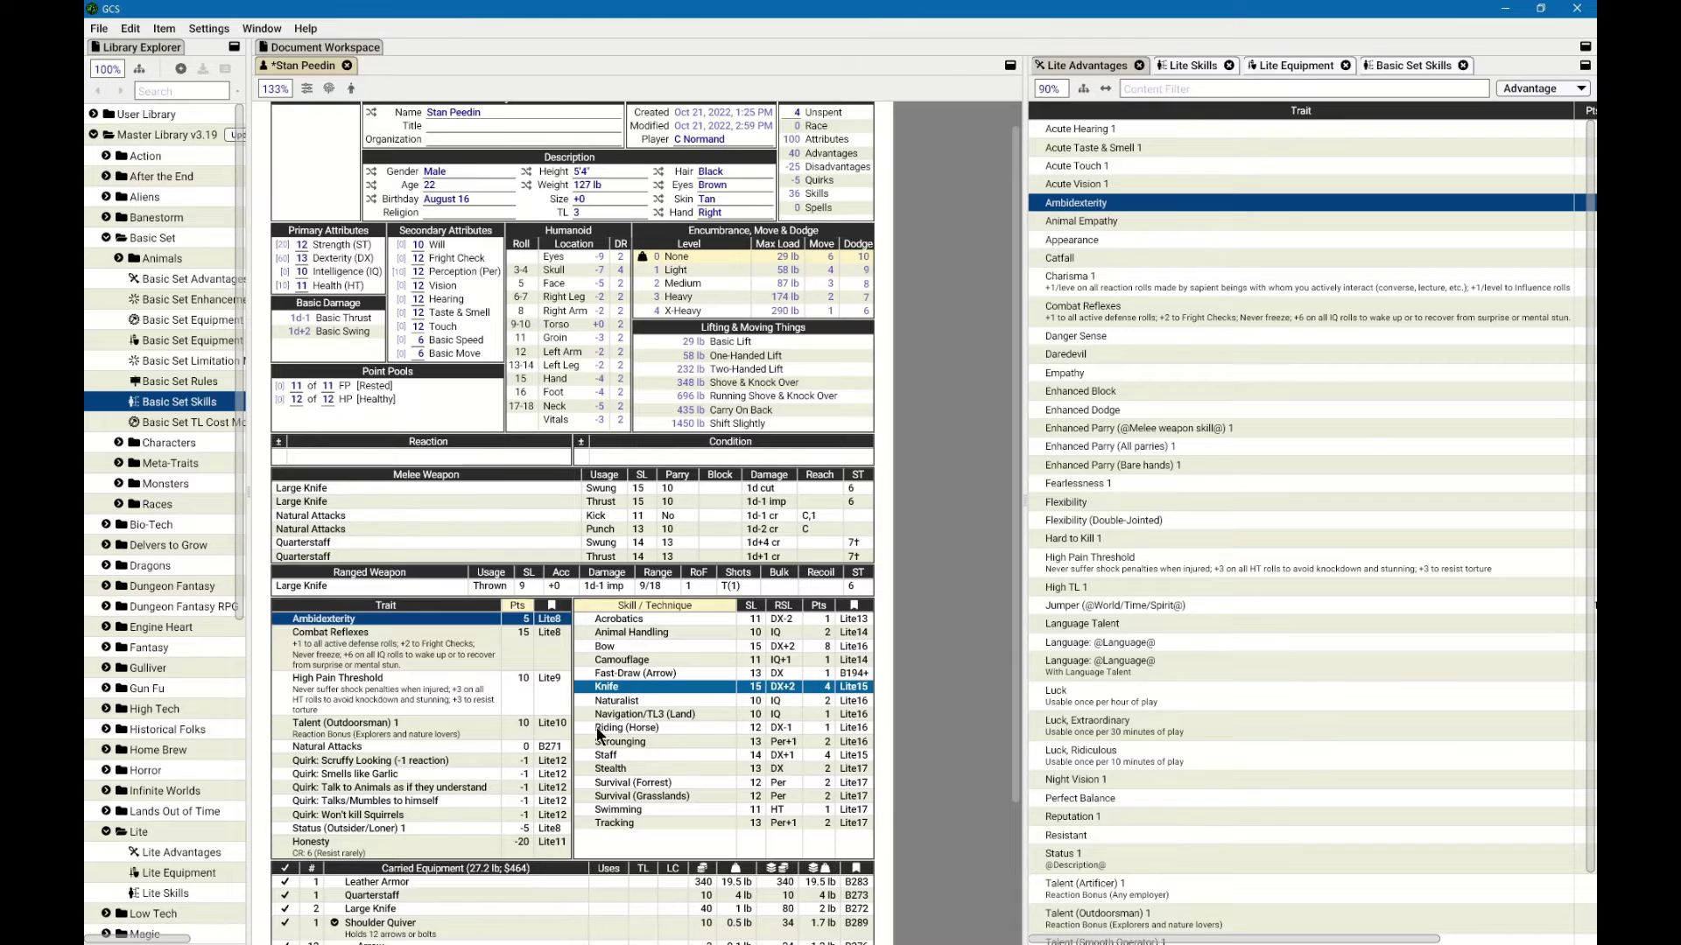
# Try raising the Hearing secondary attribute directly to 14.
pyautogui.click(420, 299)
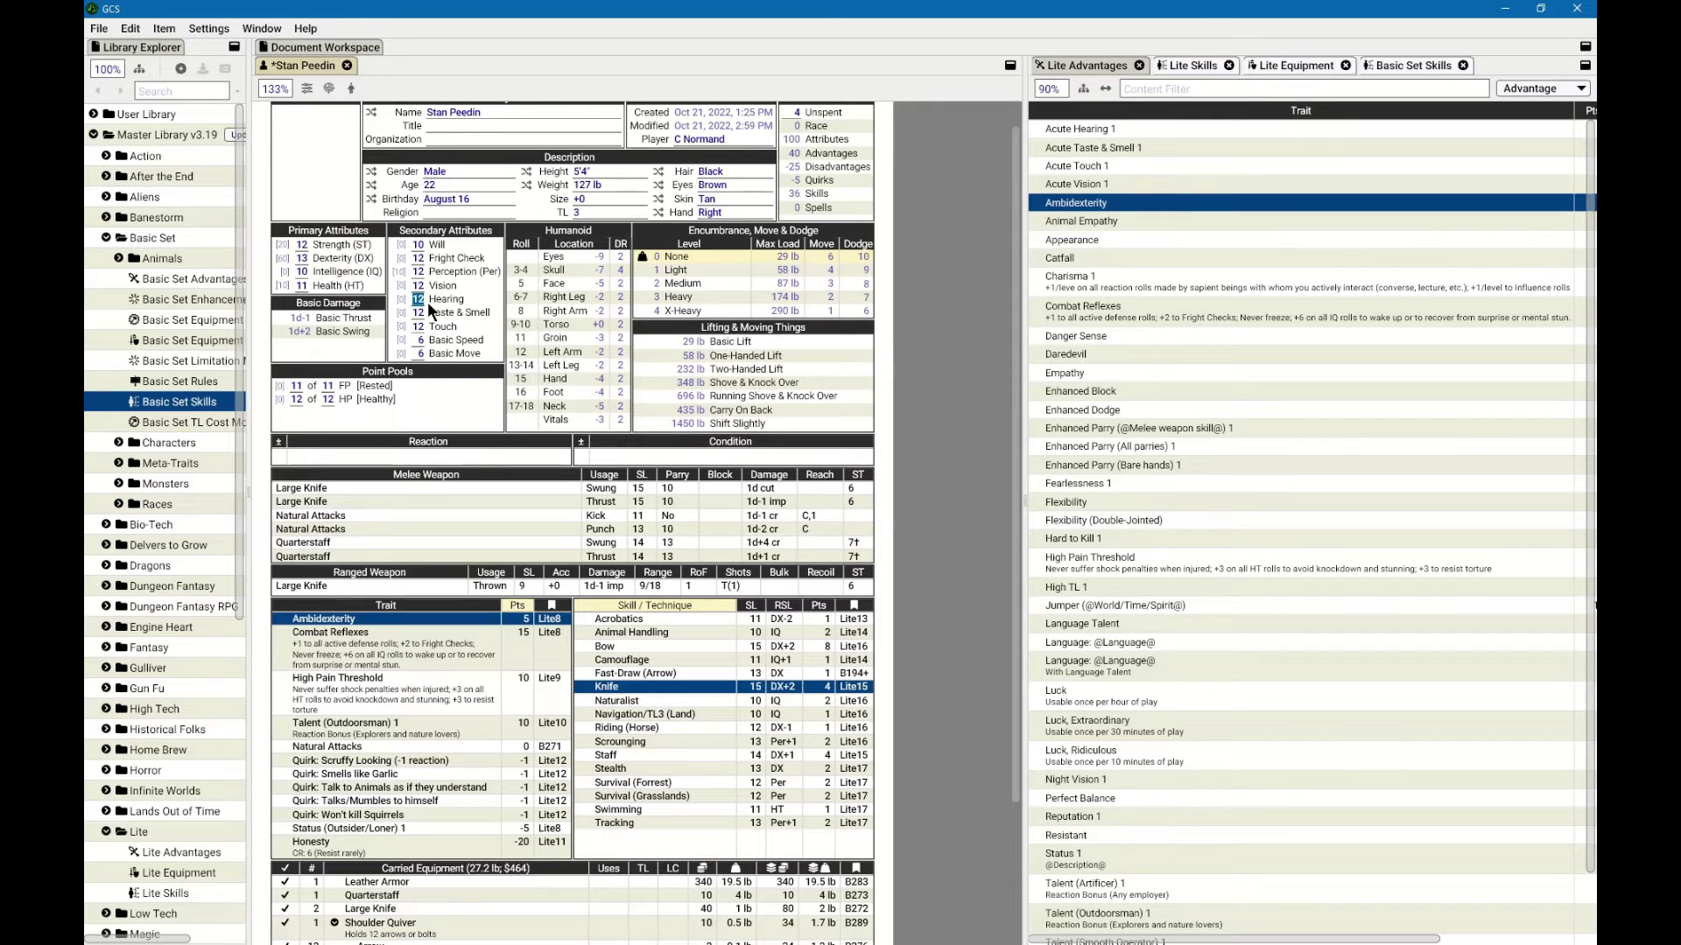
pyautogui.write('14')
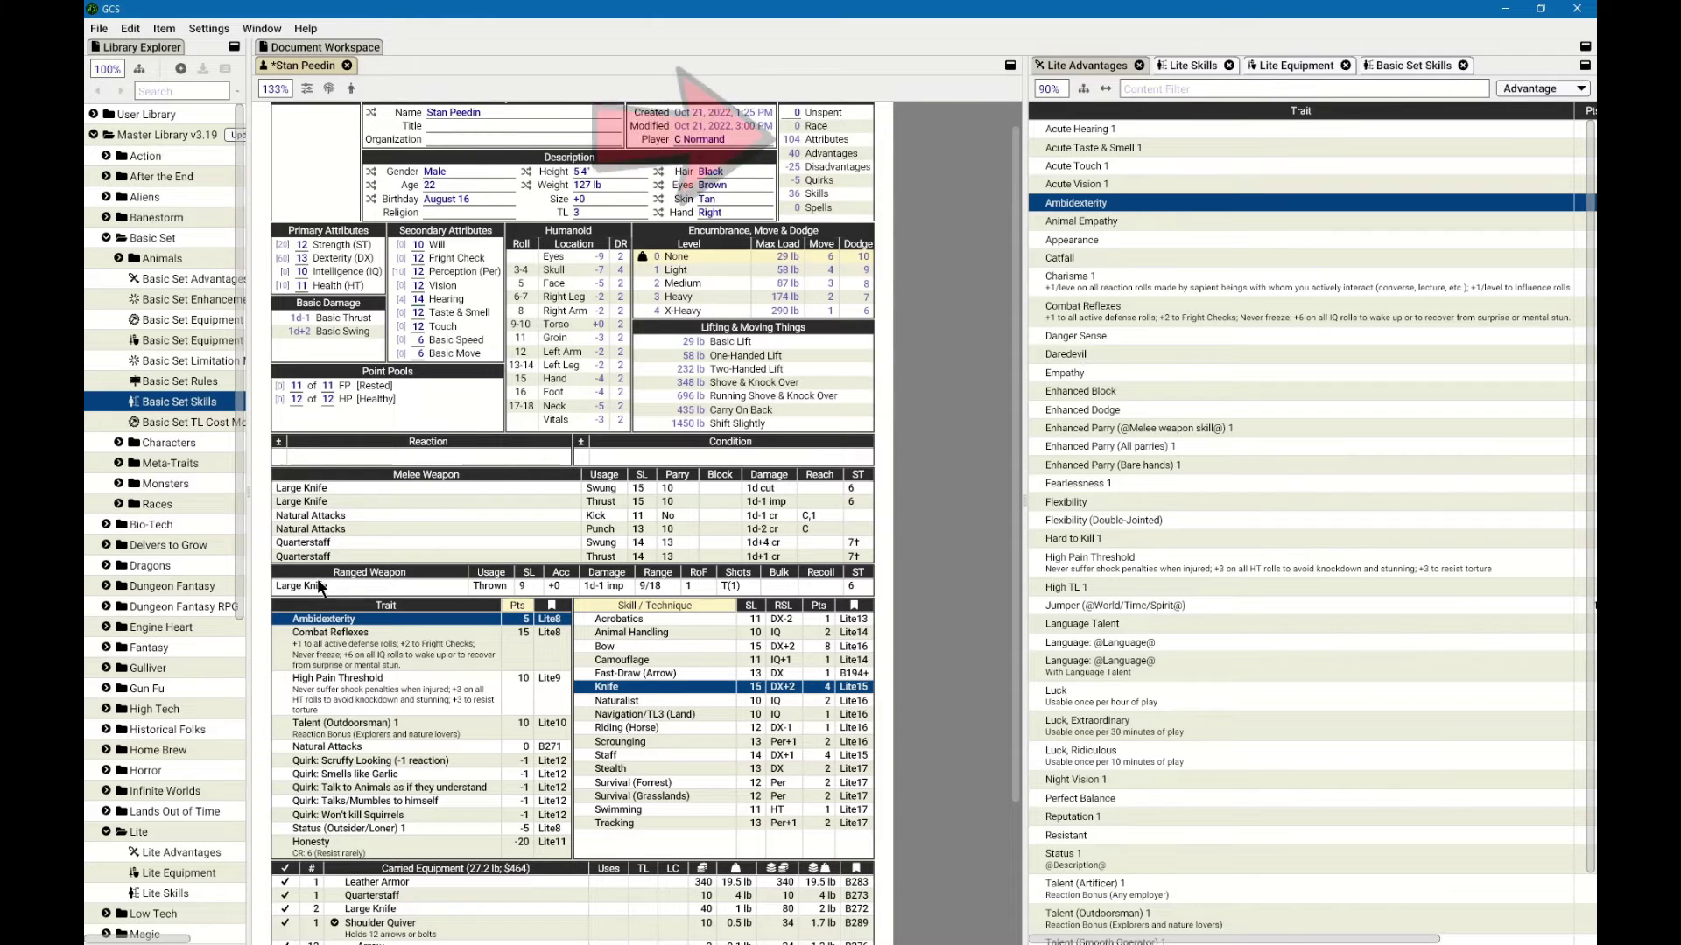
# Return Hearing to 12 and add the Acute Hearing advantage to the character's traits at level 2.
pyautogui.click(1157, 133)
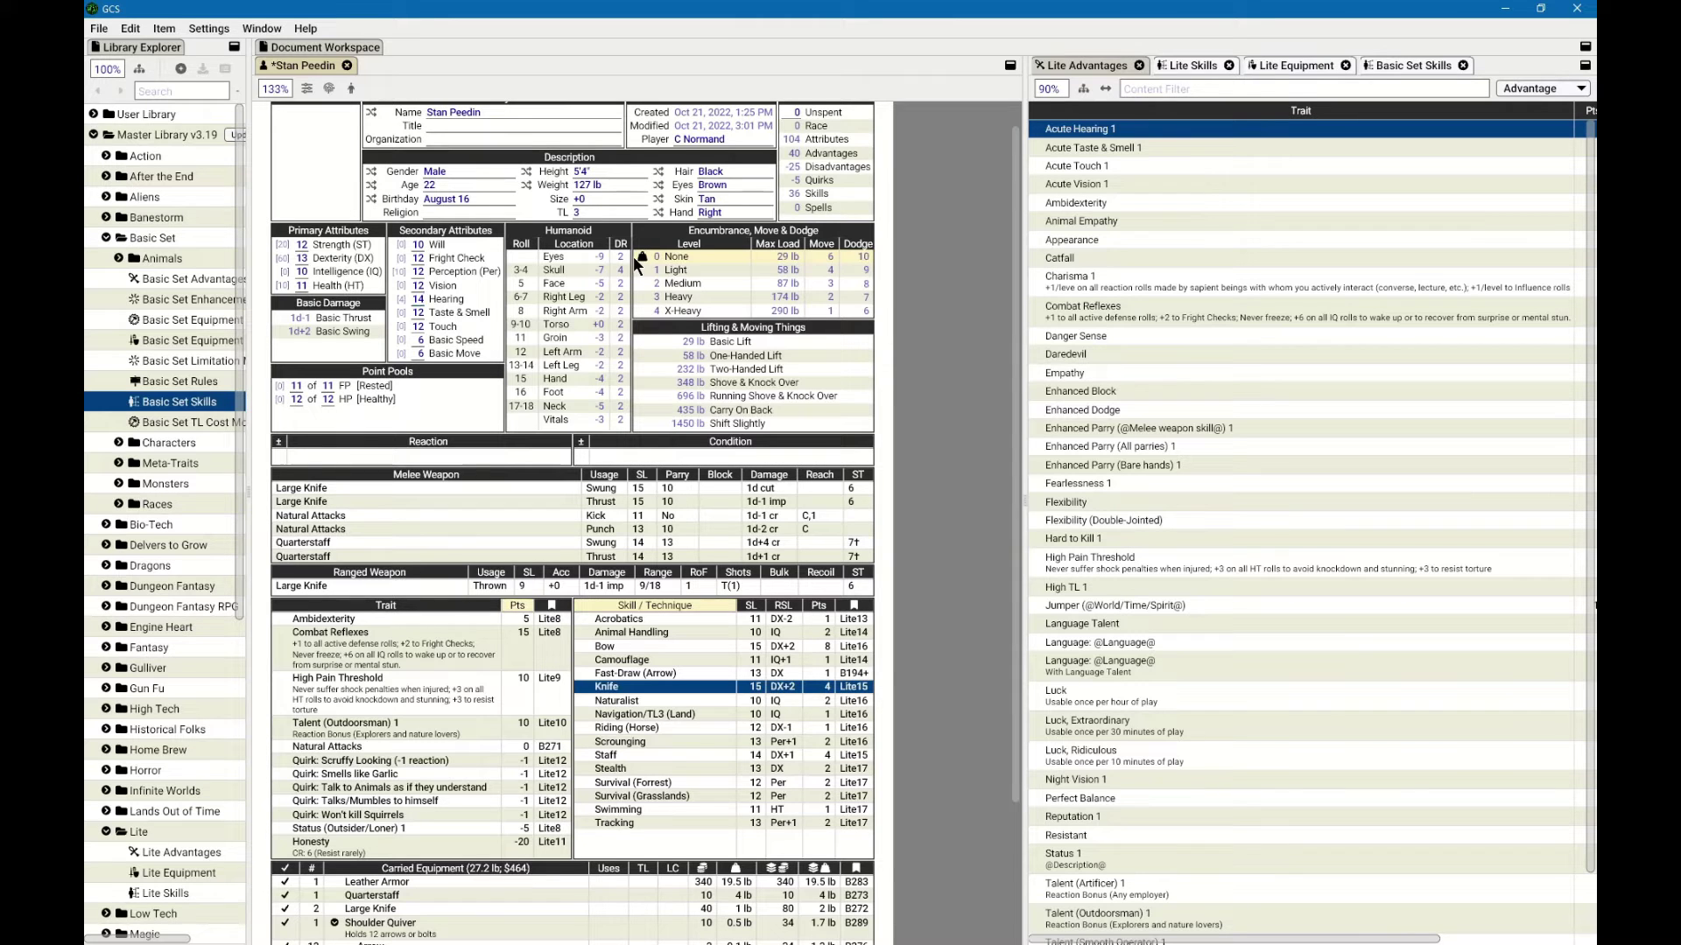
pyautogui.press('BackSpace')
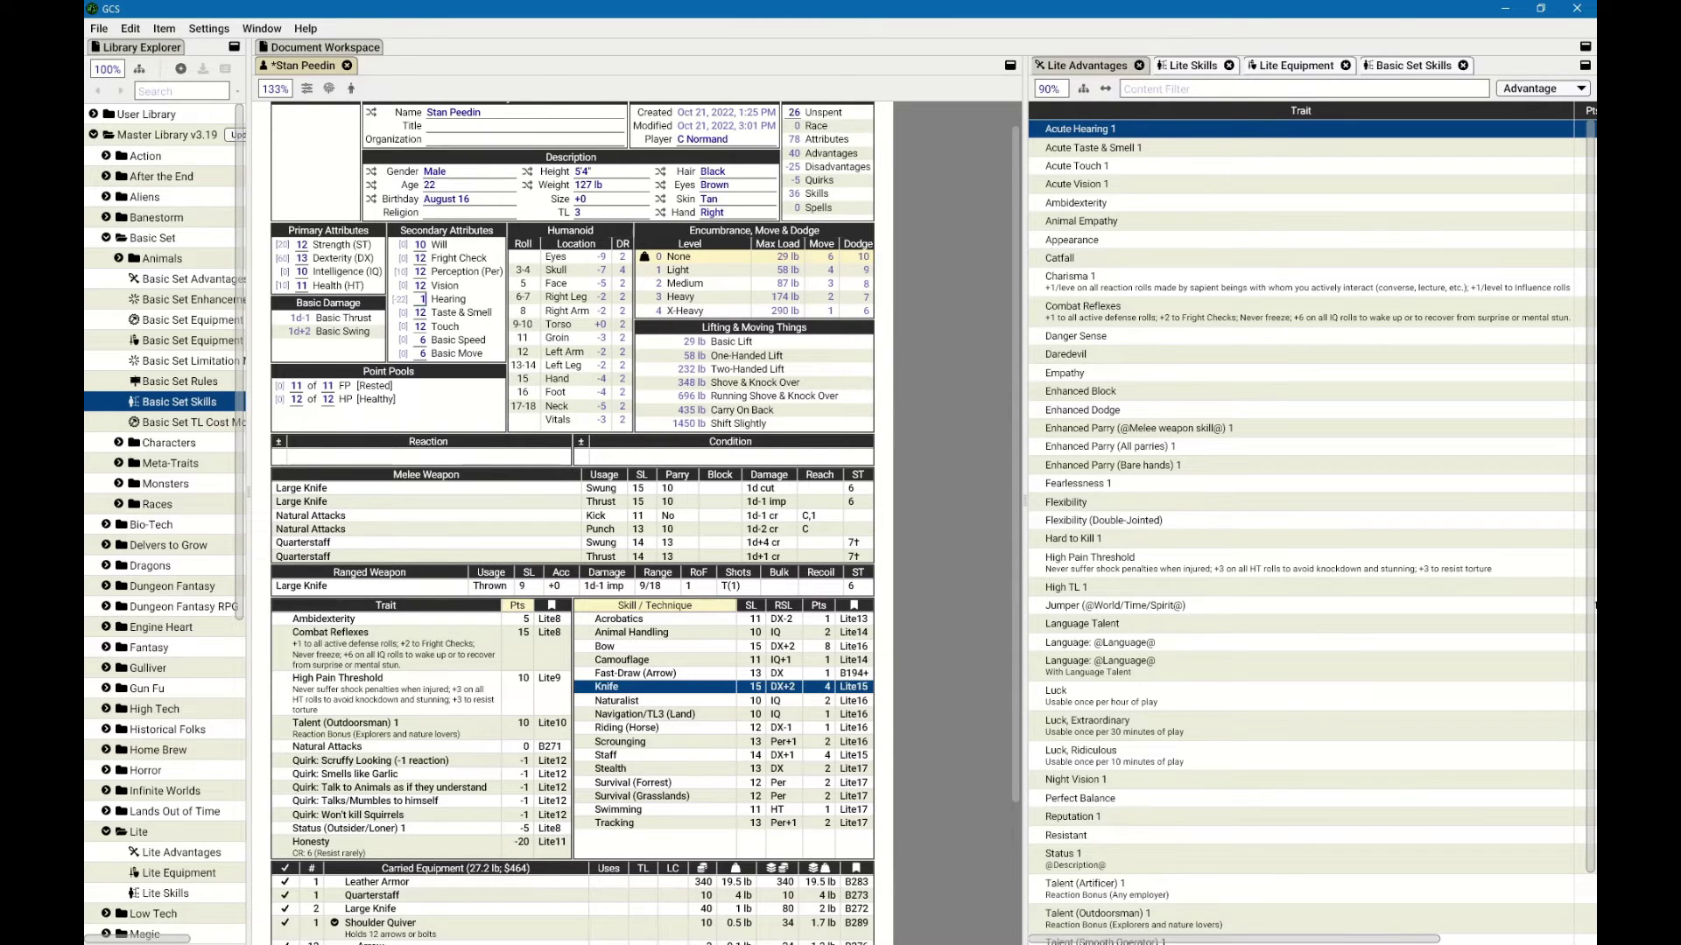
pyautogui.write('2')
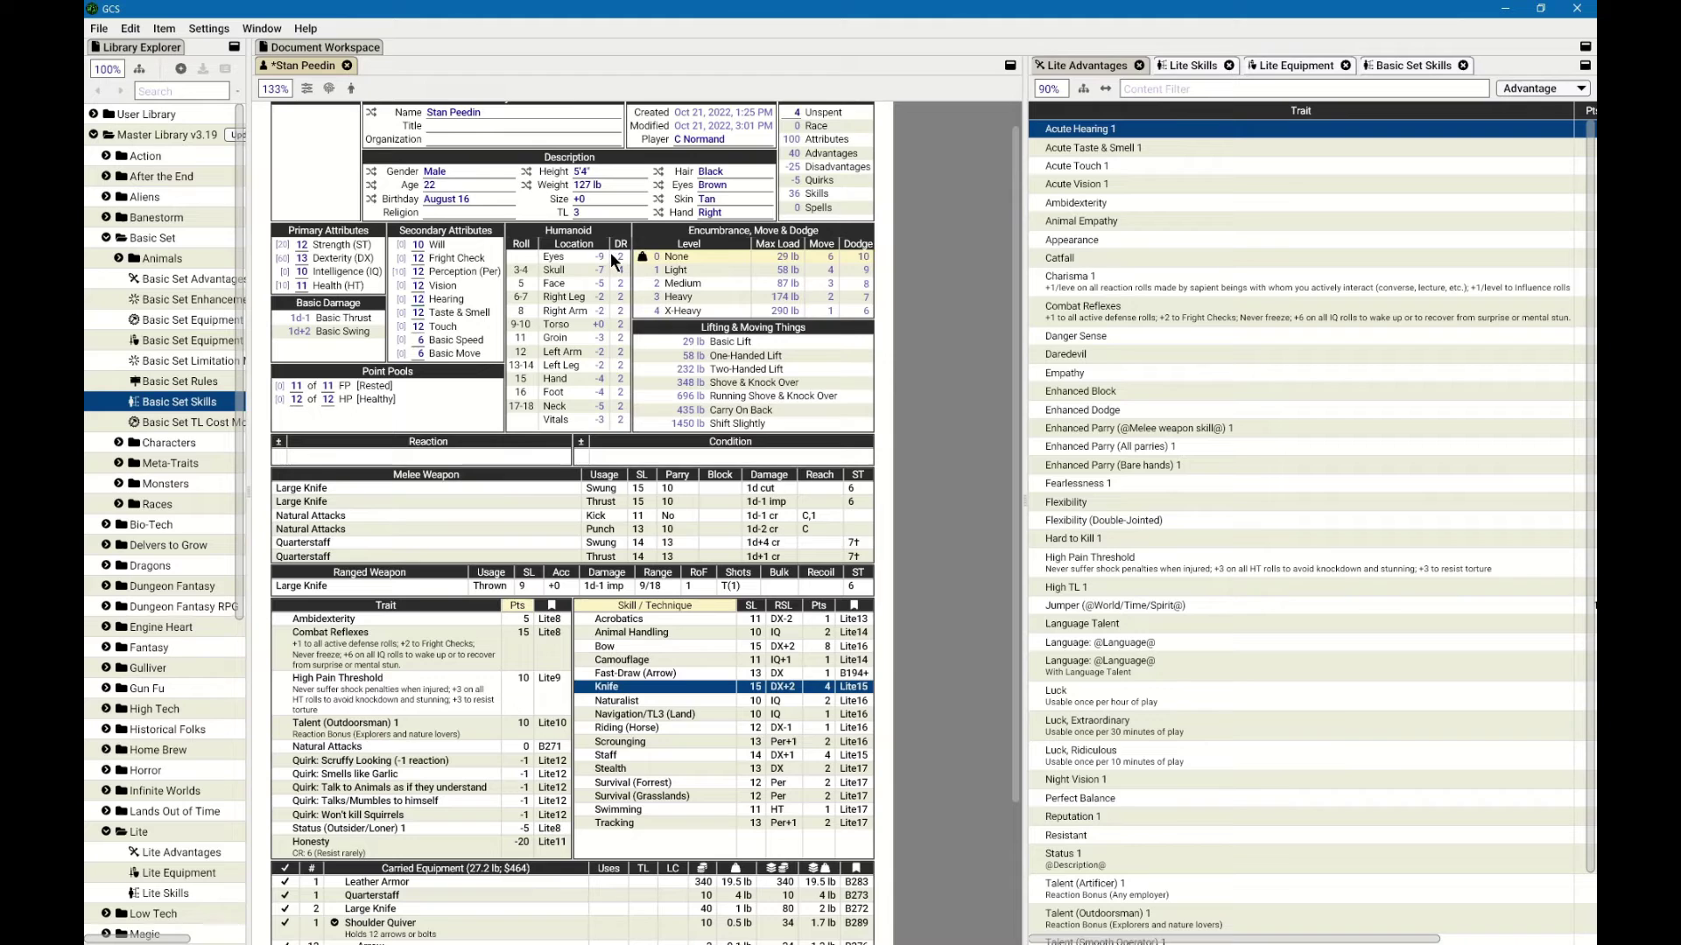
pyautogui.moveTo(1068, 132); pyautogui.dragTo(371, 616)
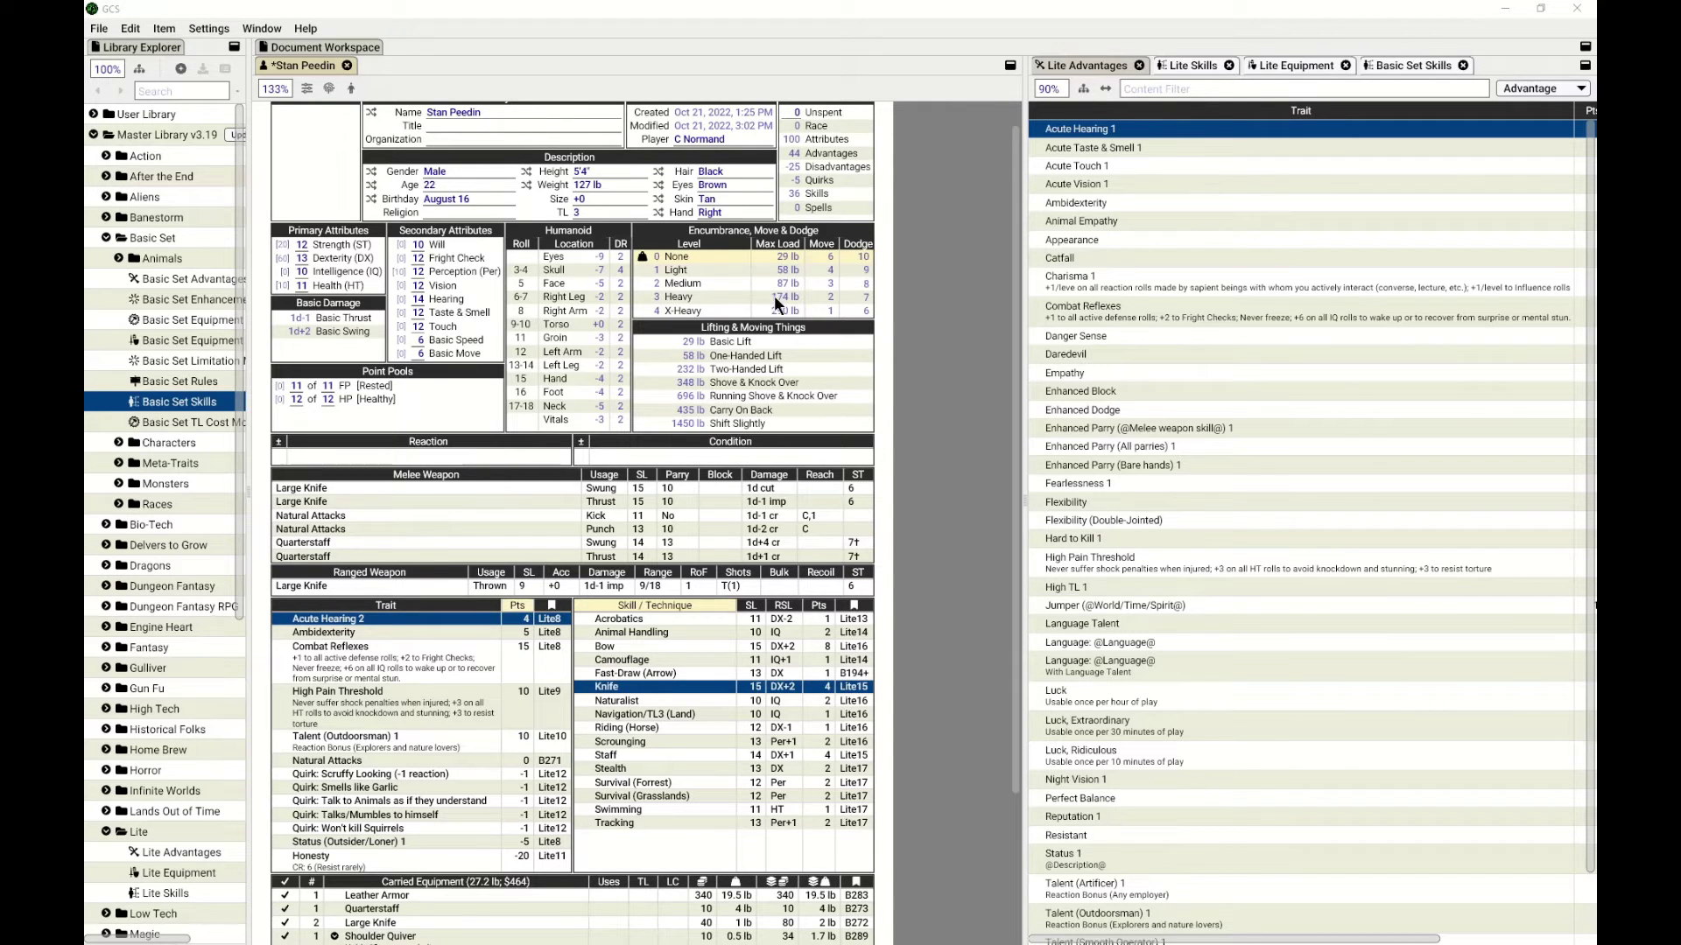
# Set the character's Strength to 10.
pyautogui.click(303, 252)
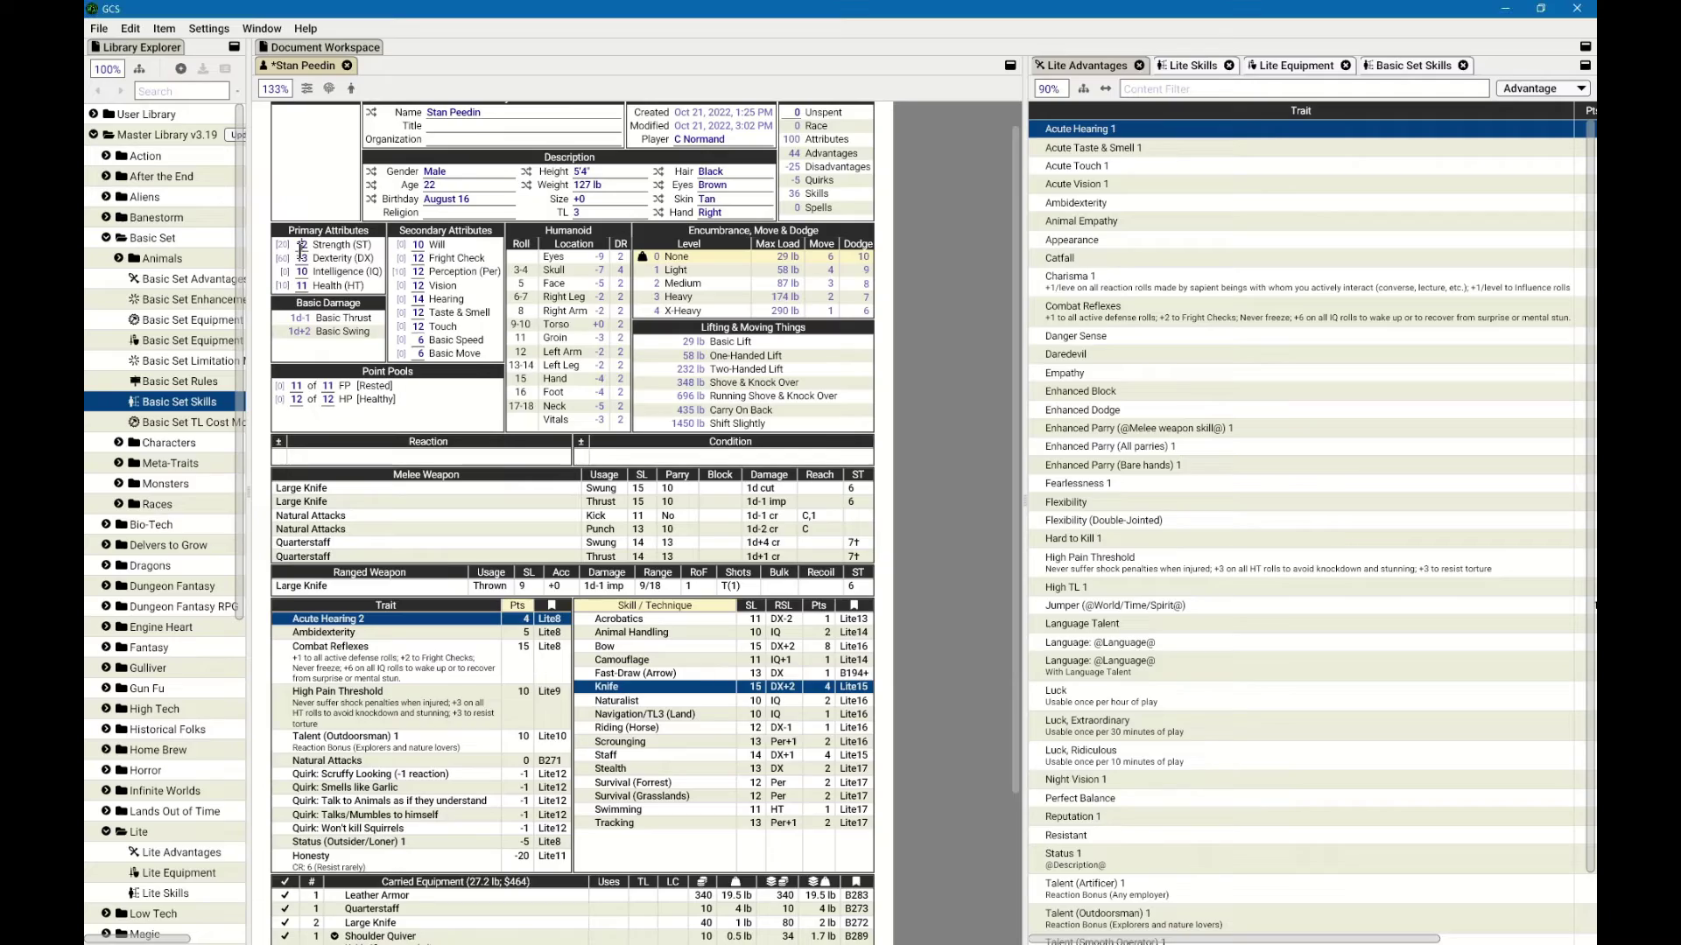
pyautogui.write('0')
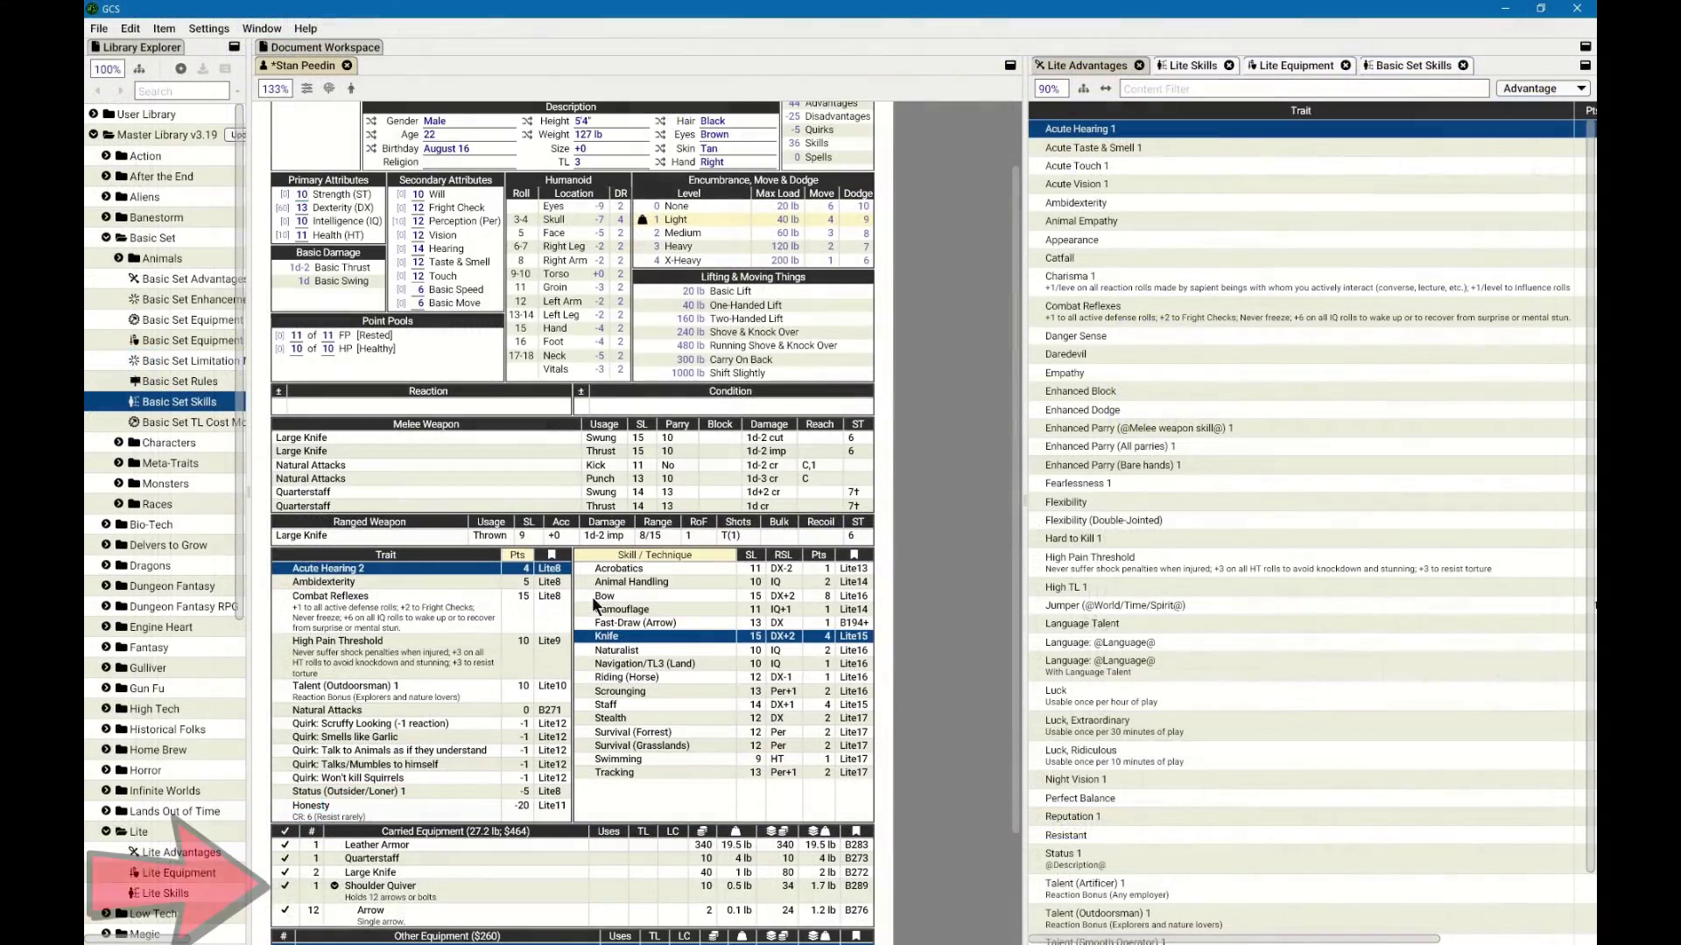
# Move the Longbow from the other equipment to the carried equipment and set its weight to 0 lb.
pyautogui.scroll(-1, 387, 518)
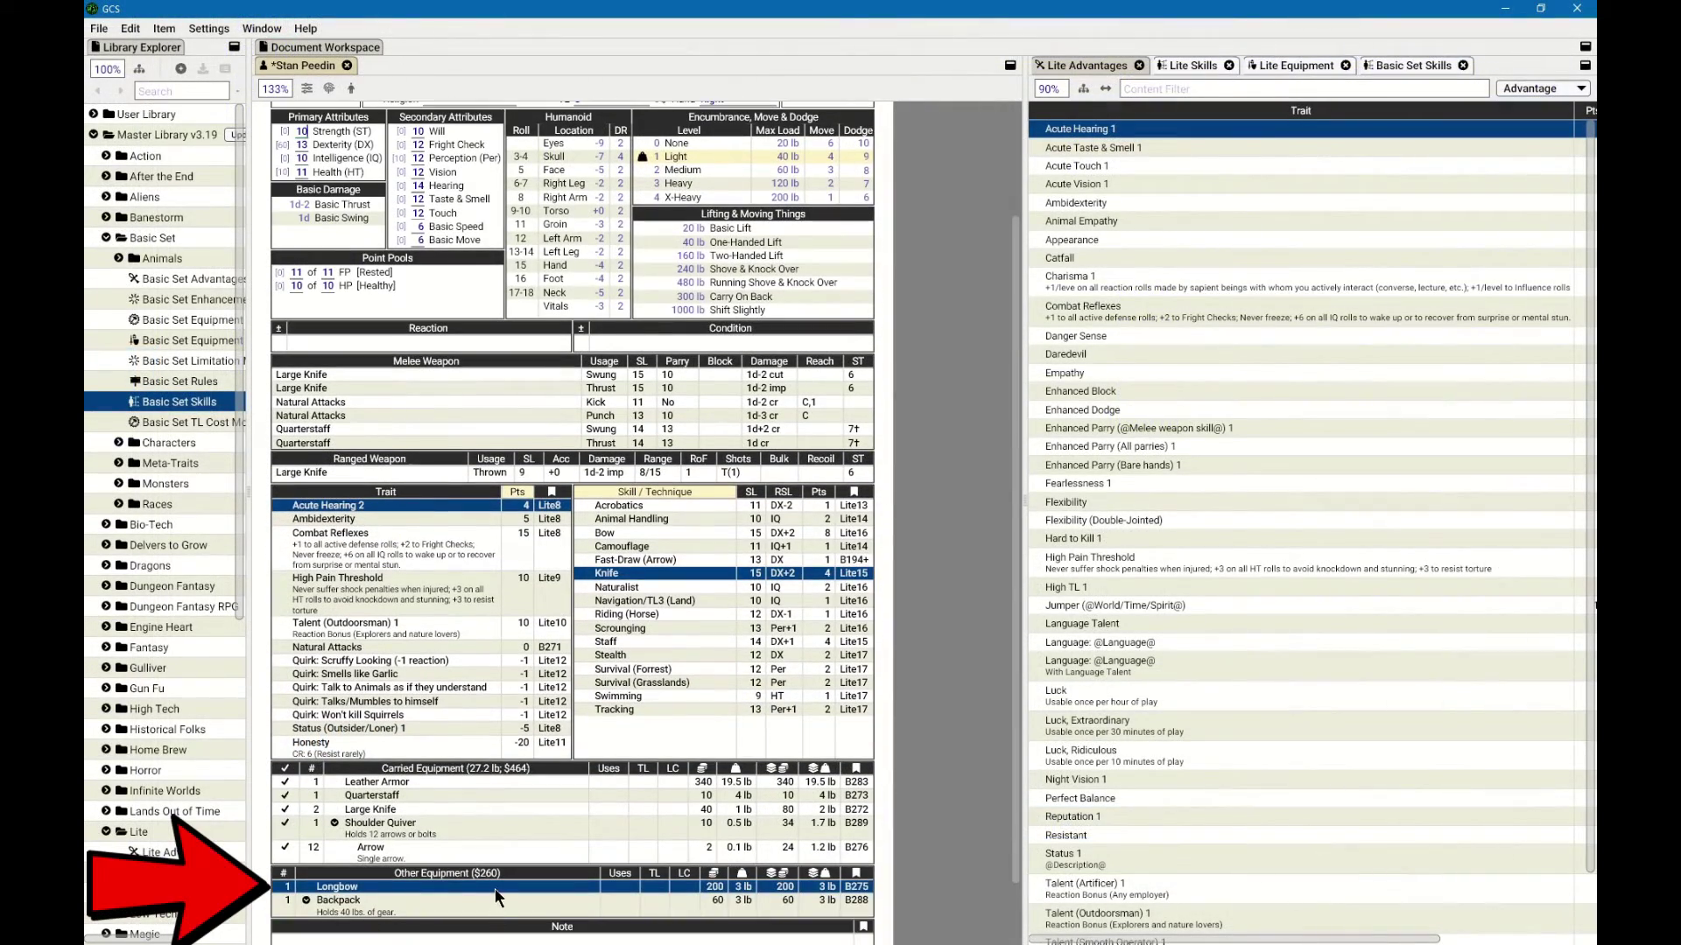
pyautogui.moveTo(350, 889); pyautogui.dragTo(338, 771)
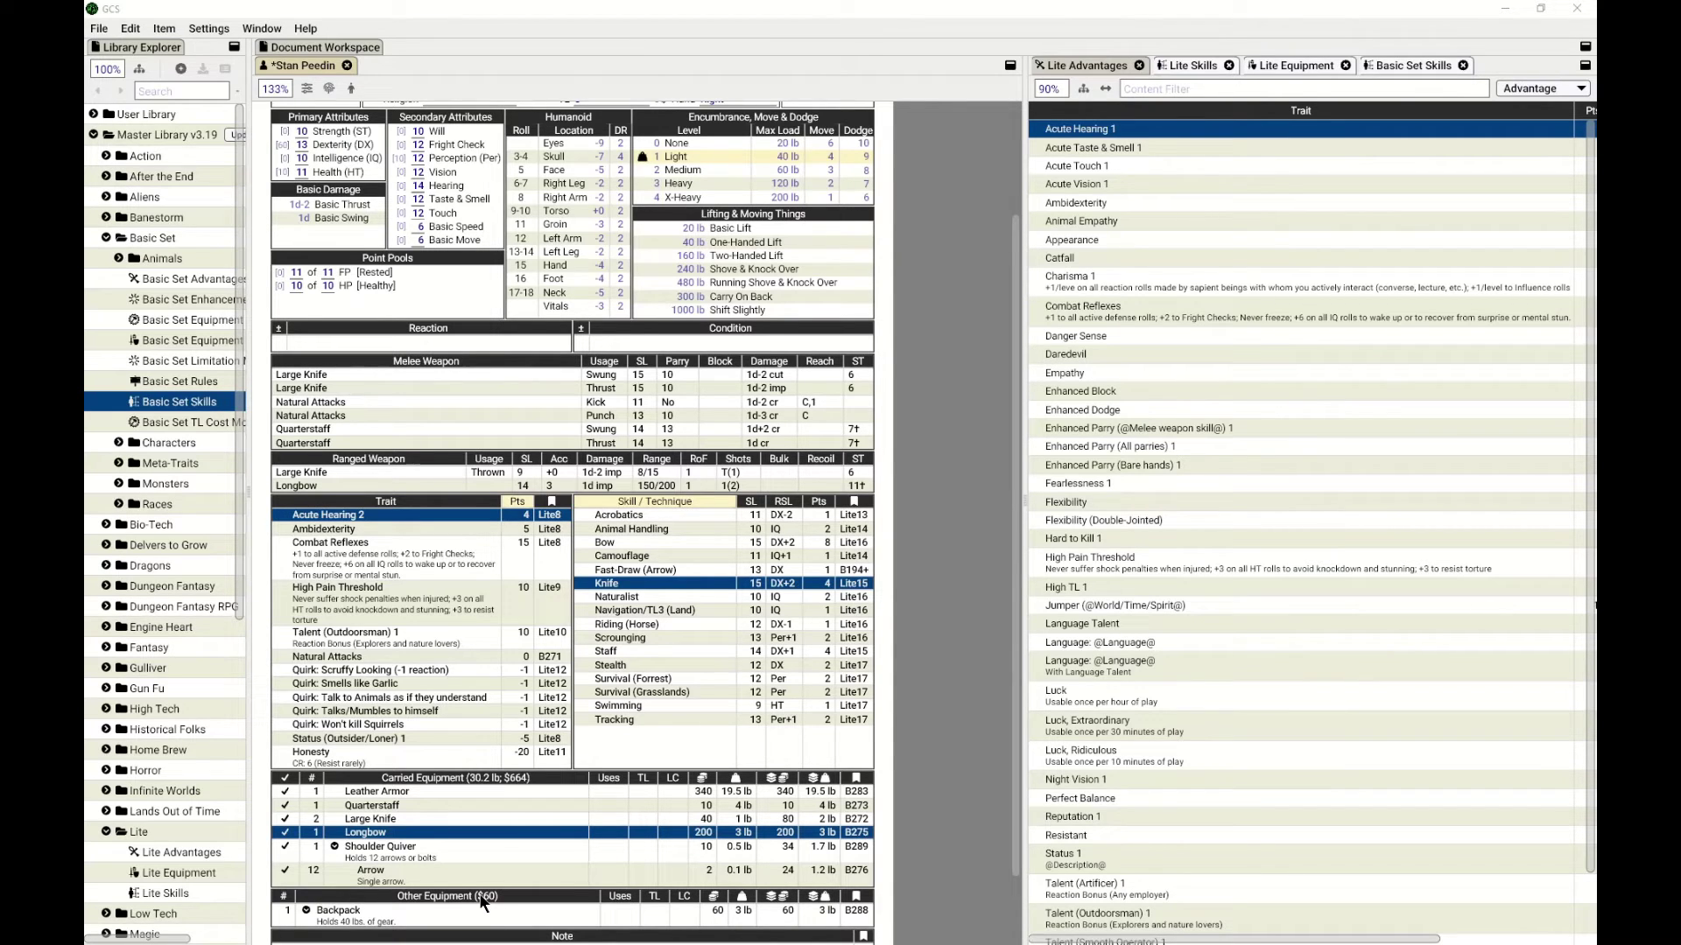
pyautogui.doubleClick(418, 833)
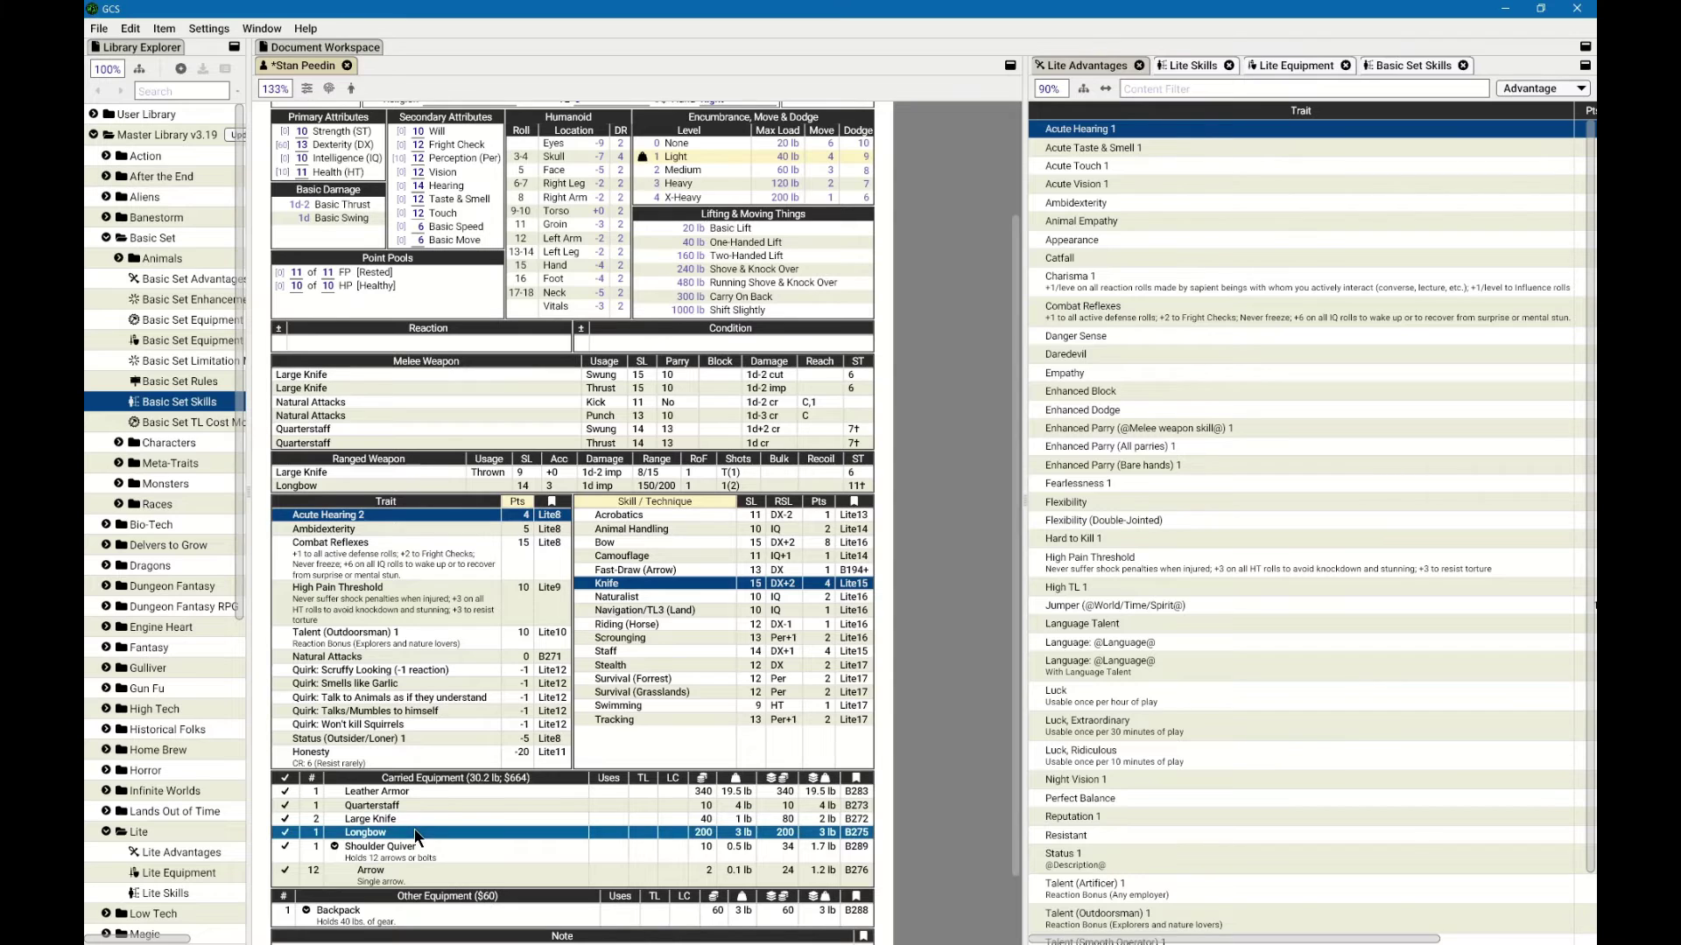
pyautogui.click(1164, 274)
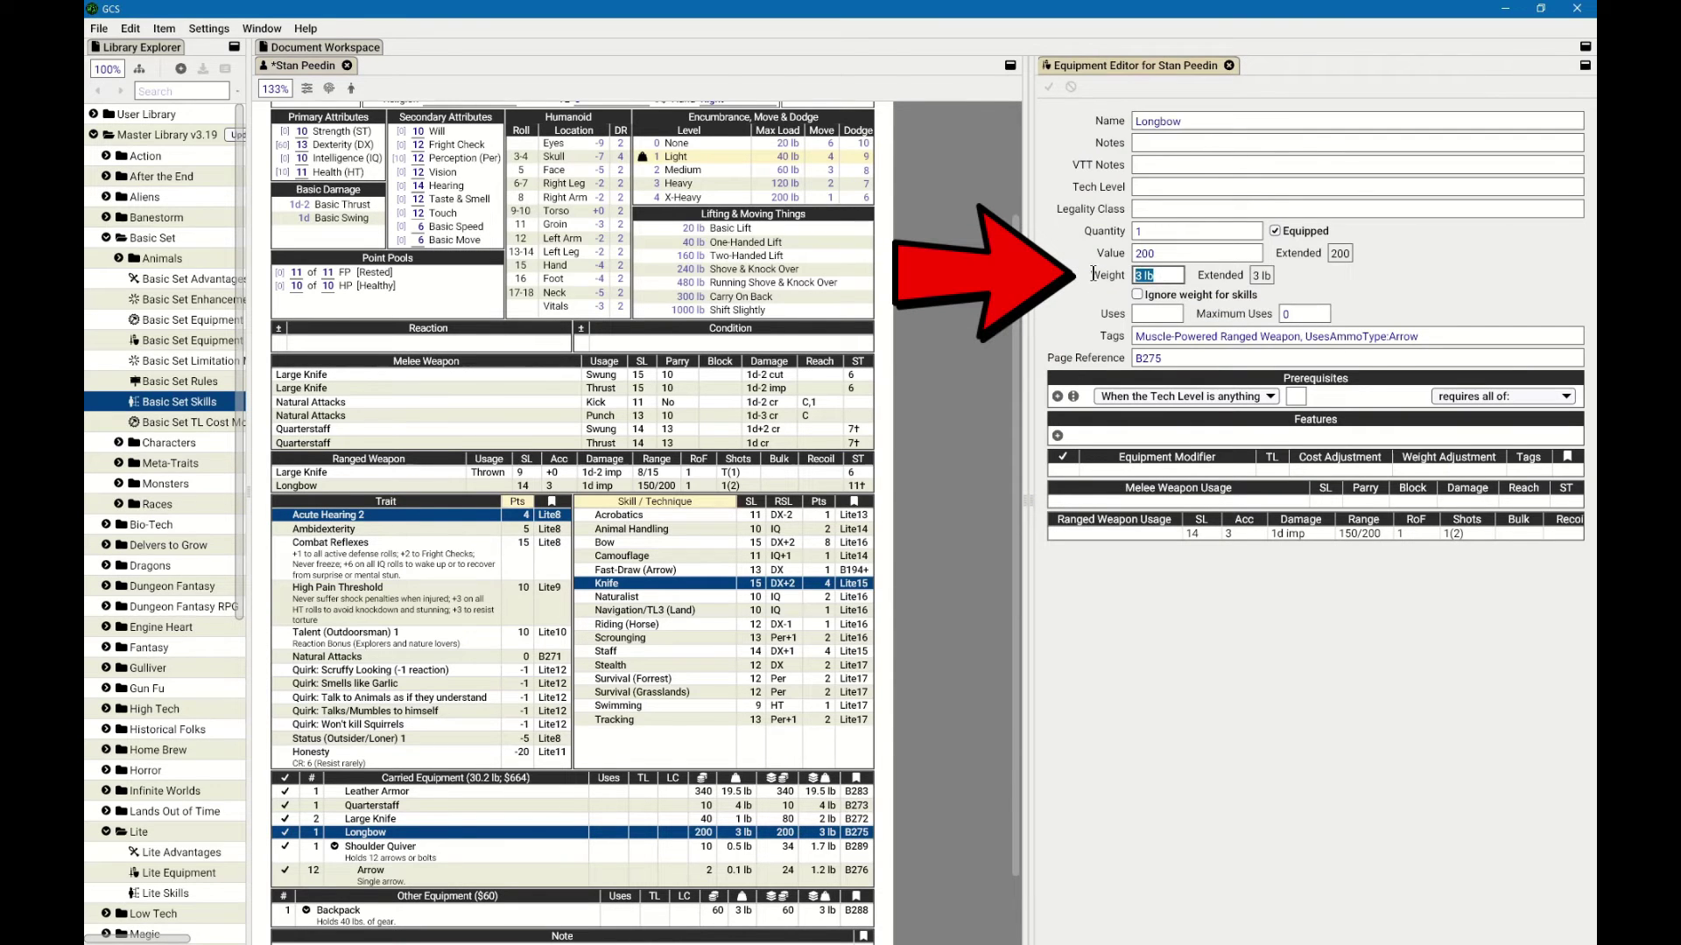
pyautogui.write('0')
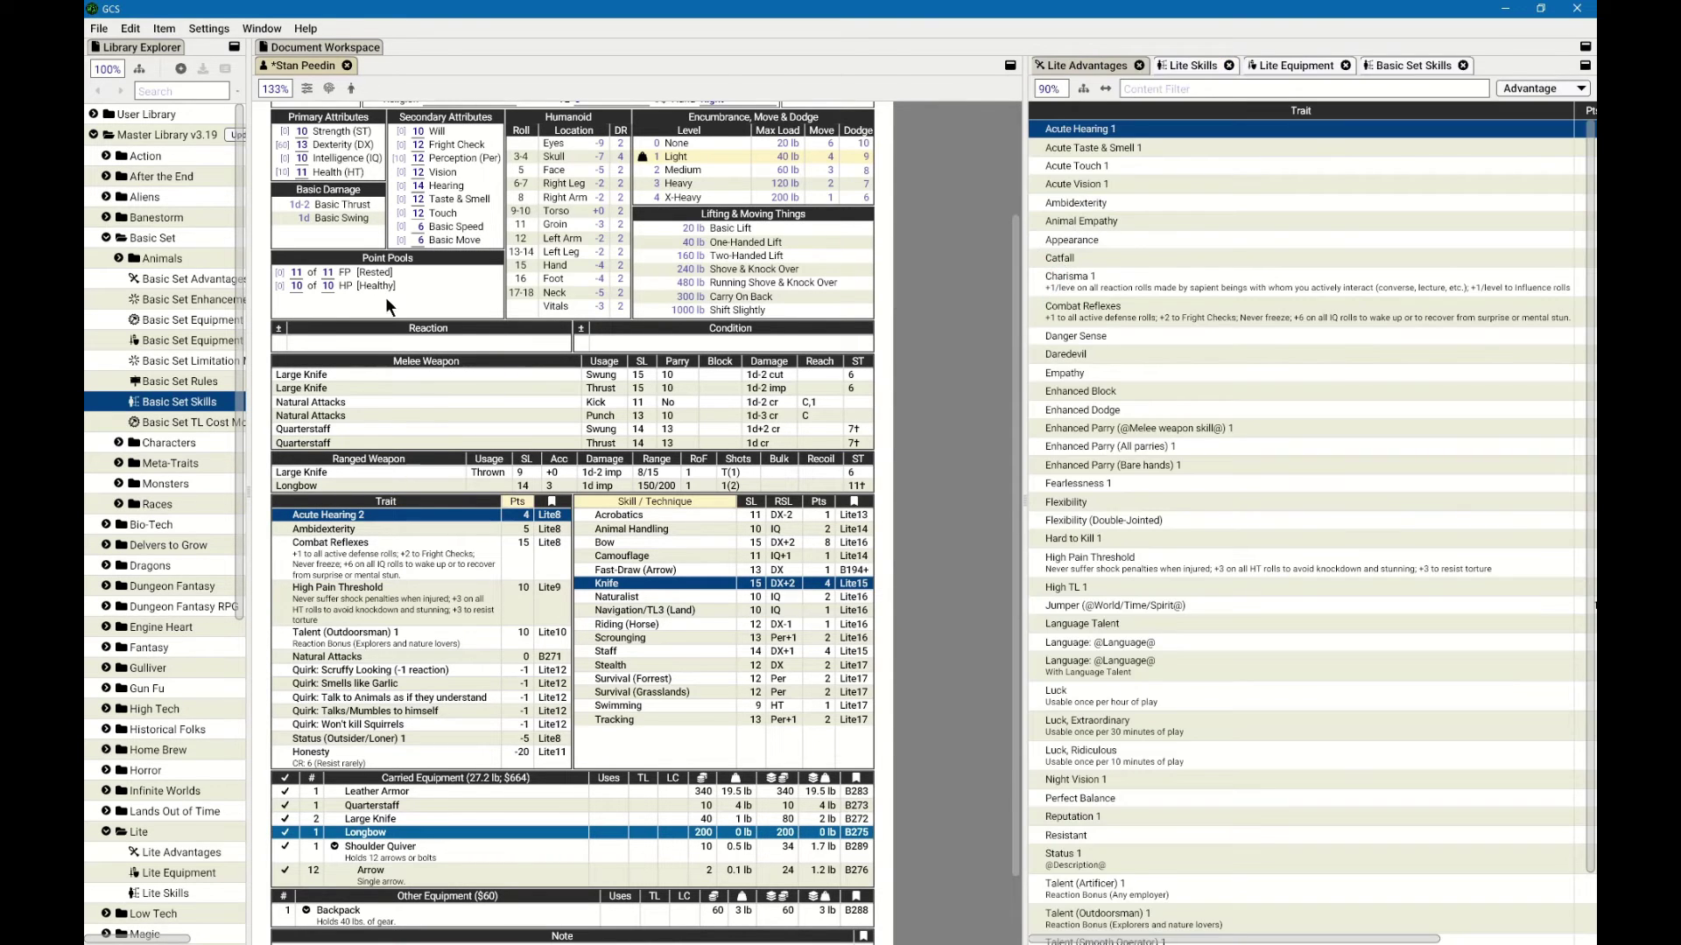
# Set the character's Strength to 11, and finally restore it to 12.
pyautogui.click(301, 131)
pyautogui.write('11')
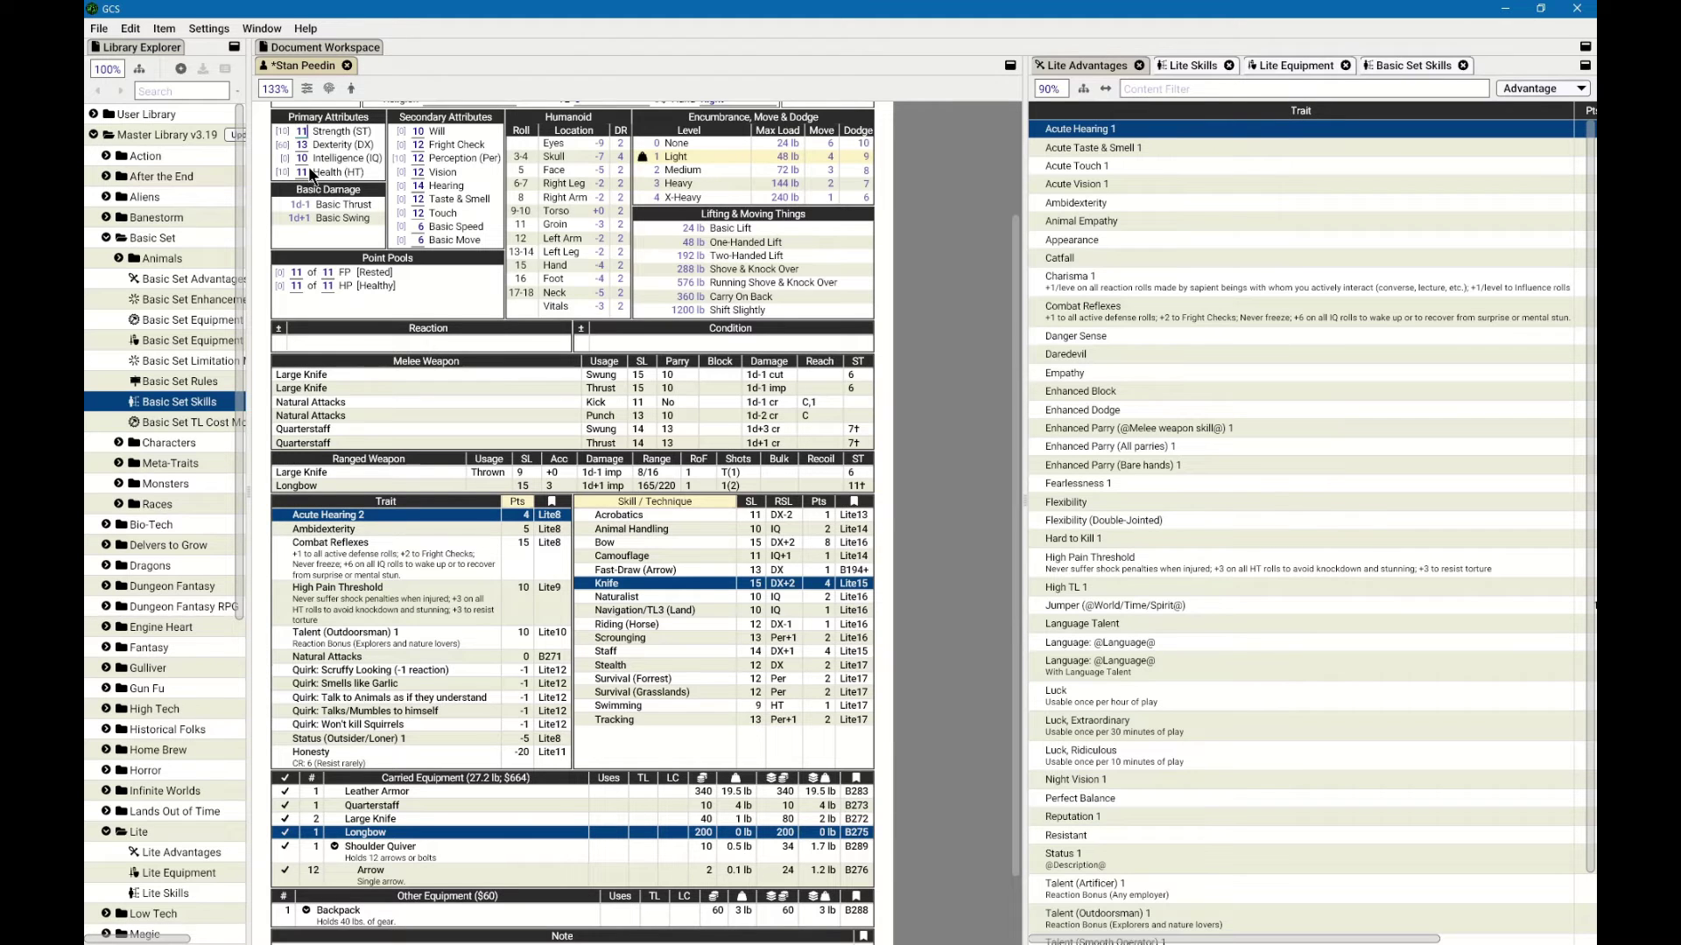
pyautogui.press('BackSpace')
pyautogui.write('2')
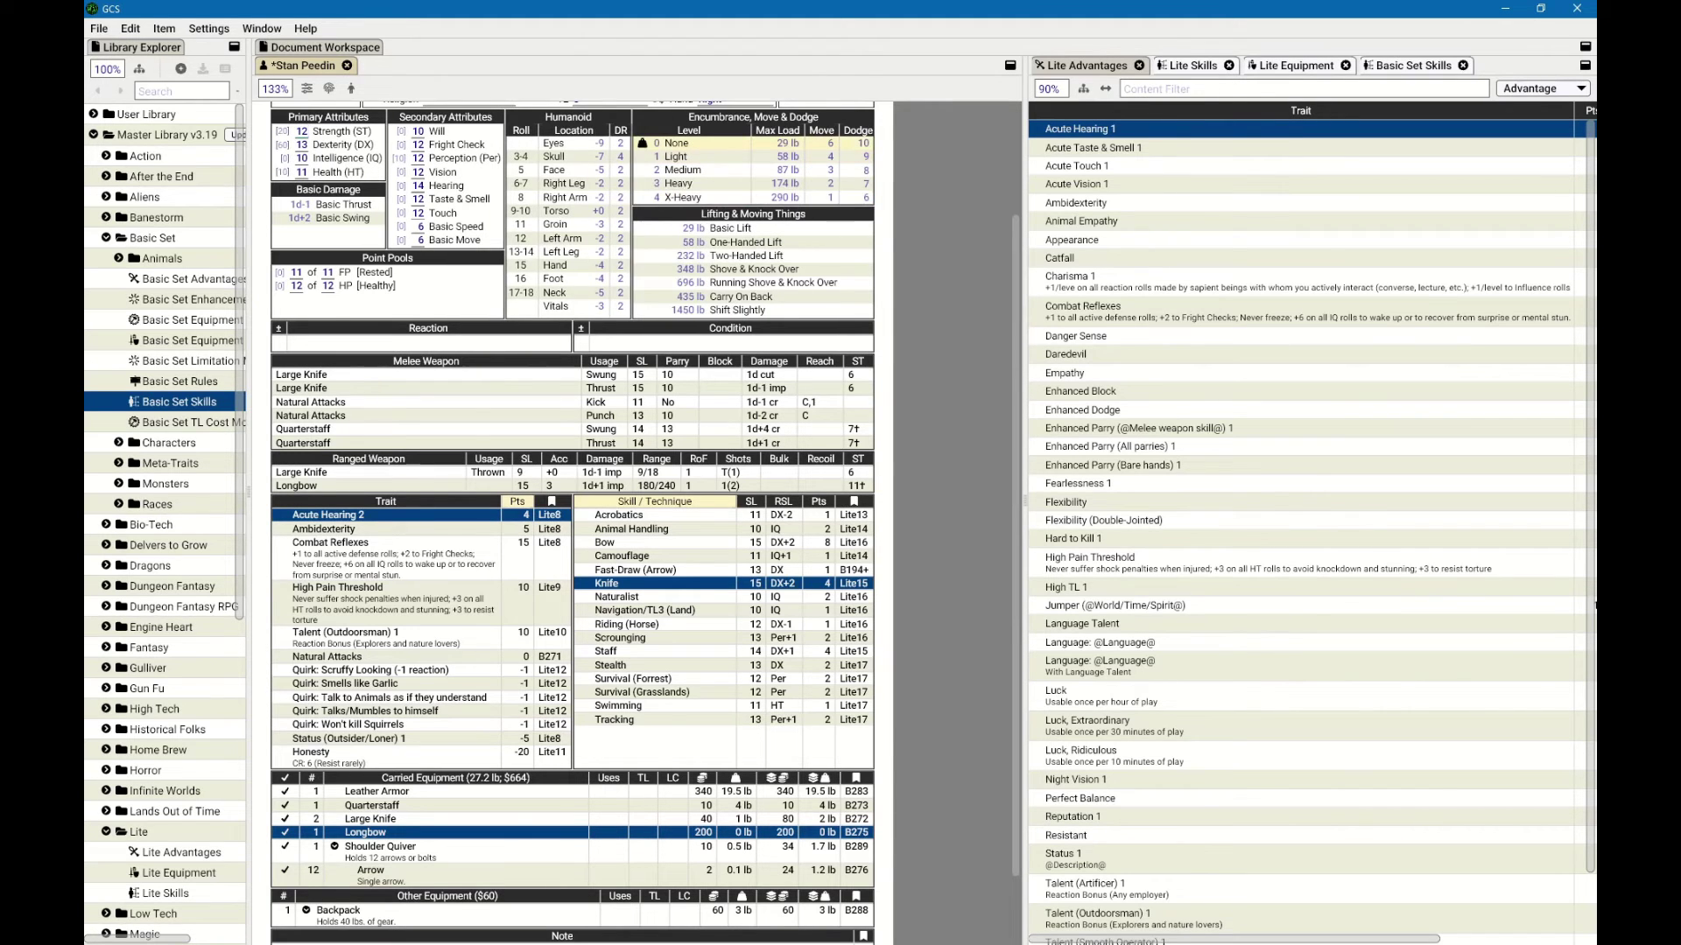
pyautogui.press('BackSpace')
pyautogui.write('0')
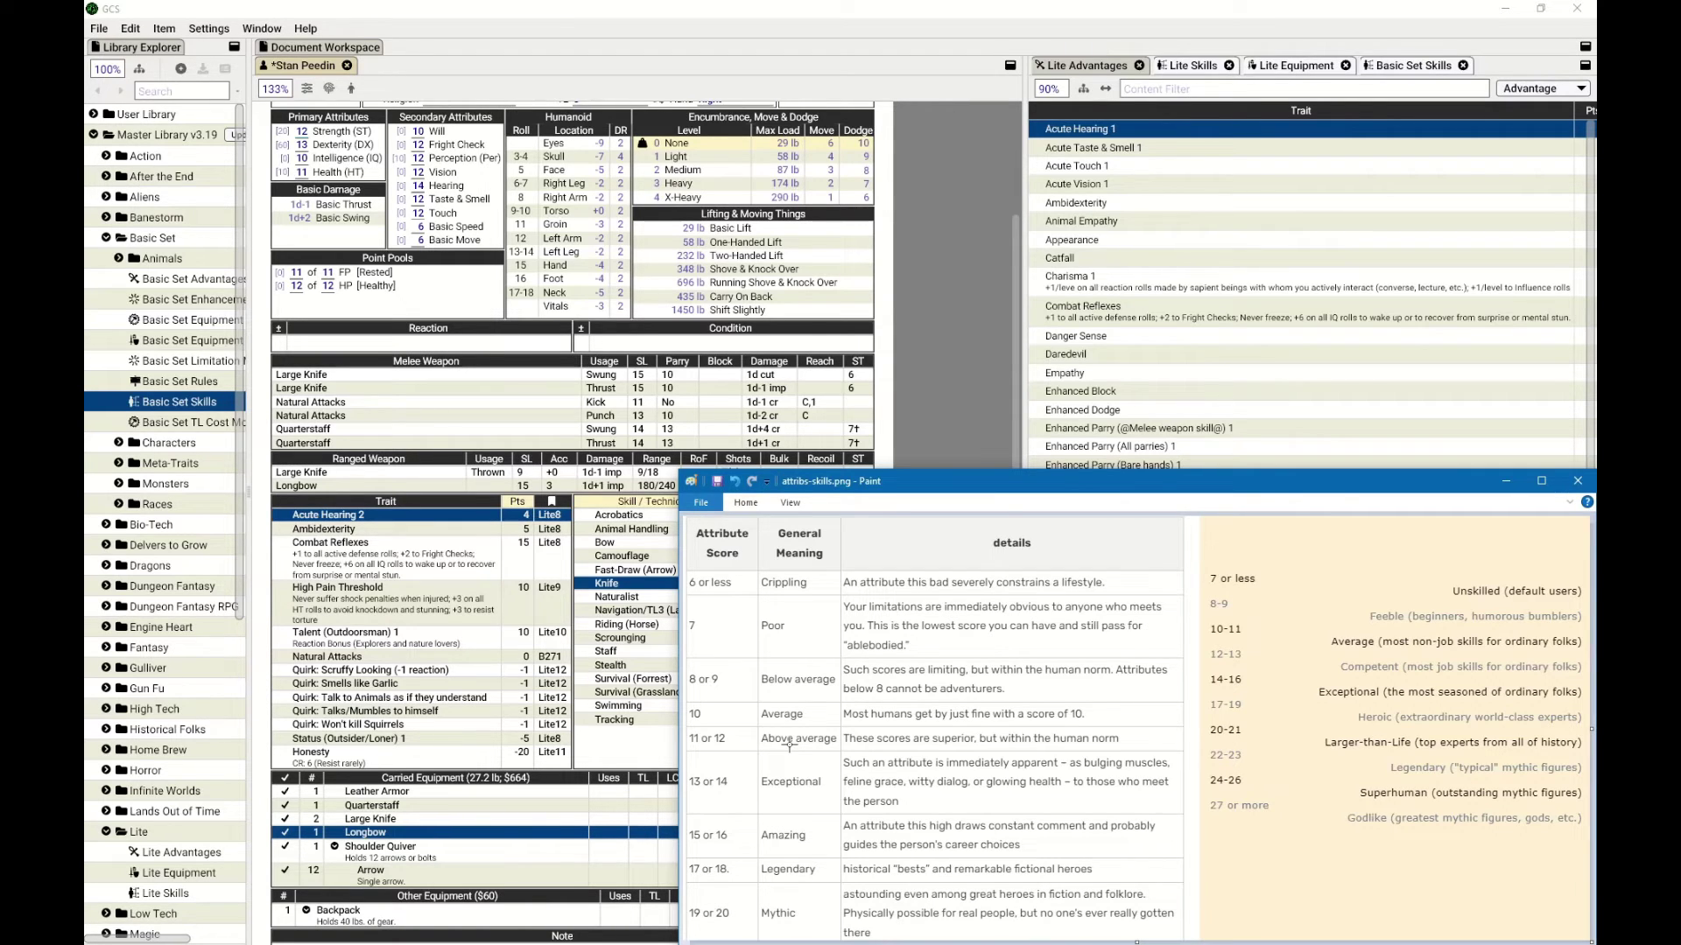
# Raise the character's maximum fatigue points (FP) to 12 and check the unspent points.
pyautogui.click(539, 71)
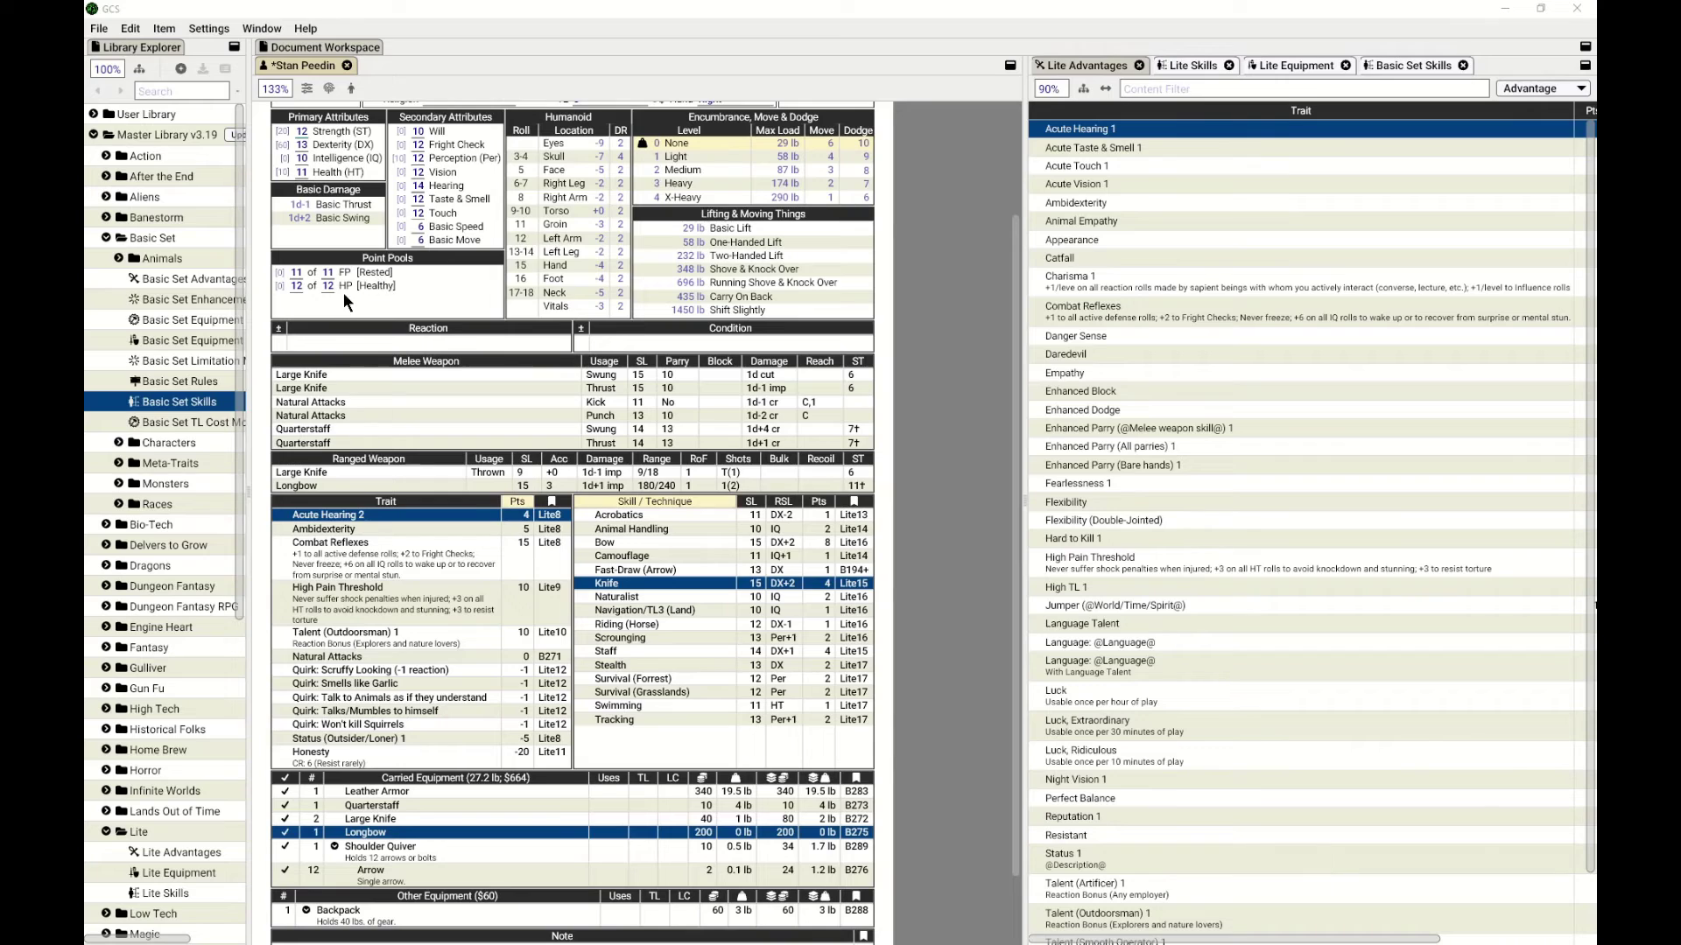
pyautogui.click(328, 274)
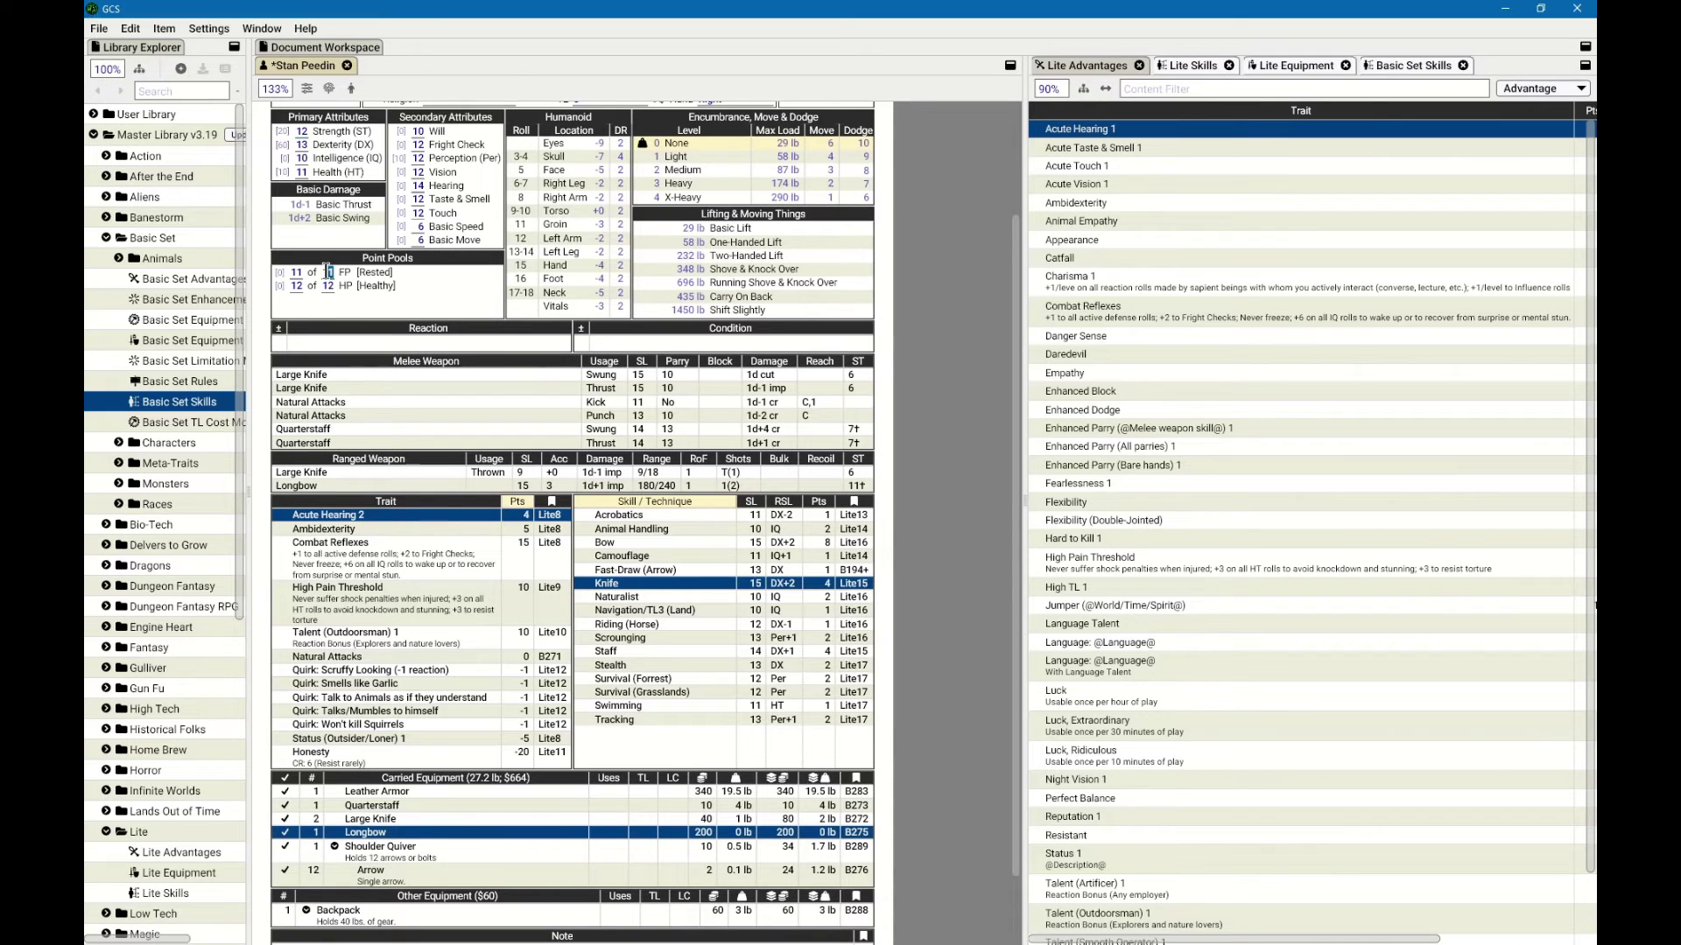
pyautogui.press('Up')
pyautogui.press('Tab')
pyautogui.scroll(2, 476, 308)
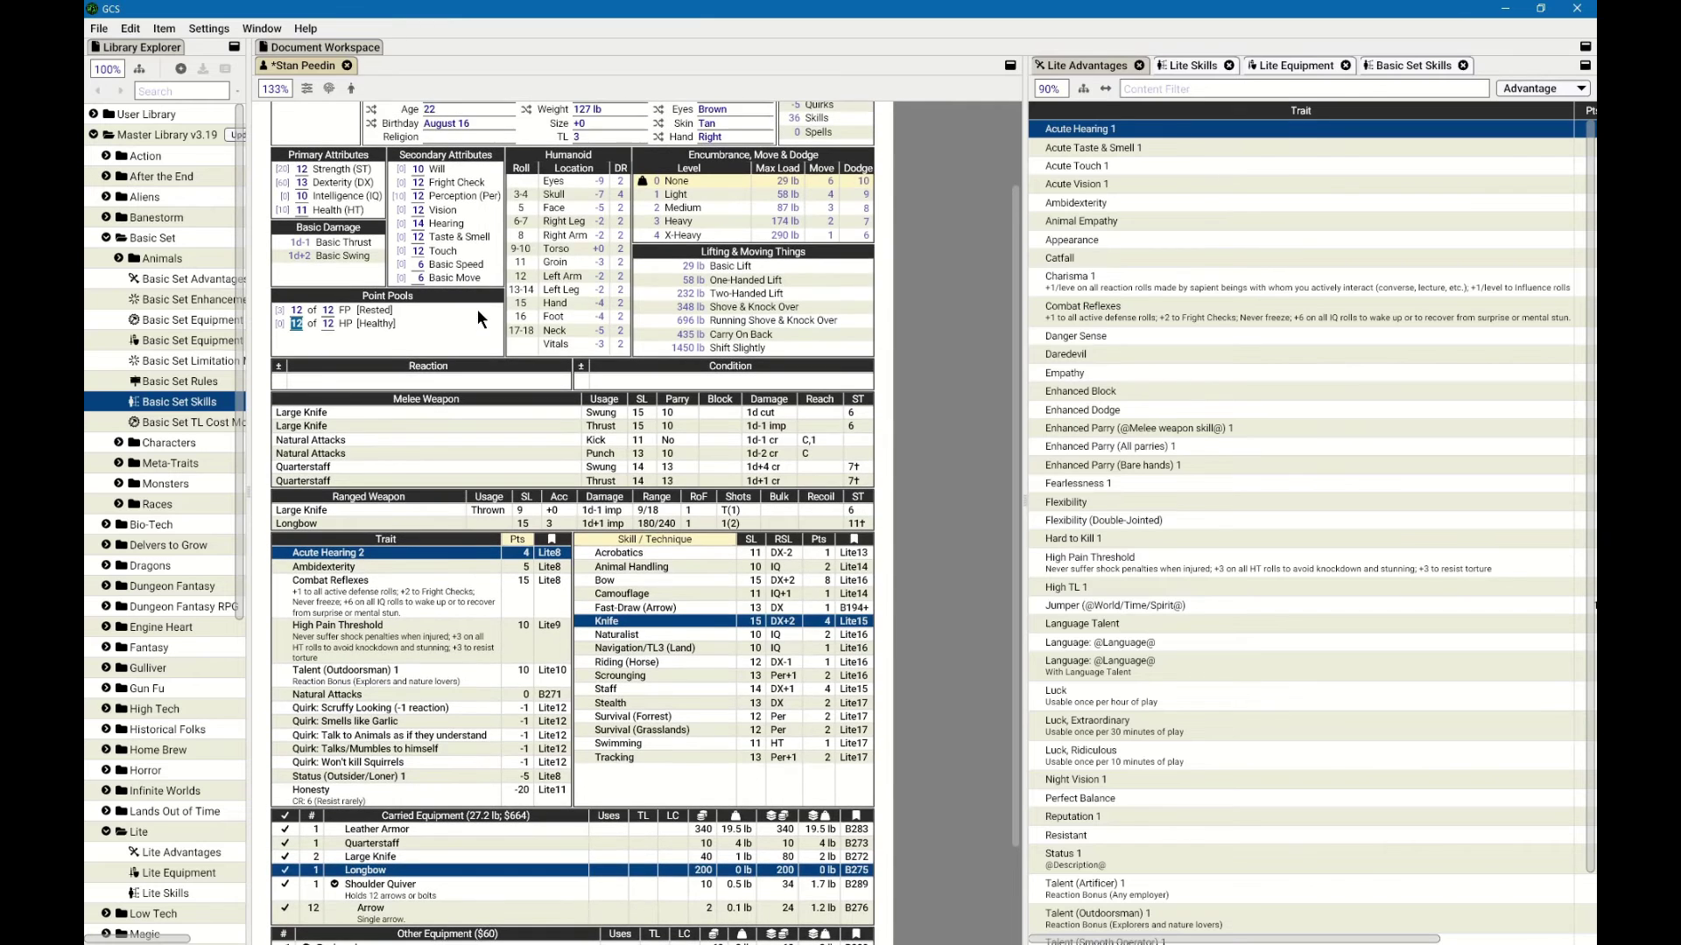
pyautogui.scroll(4, 476, 308)
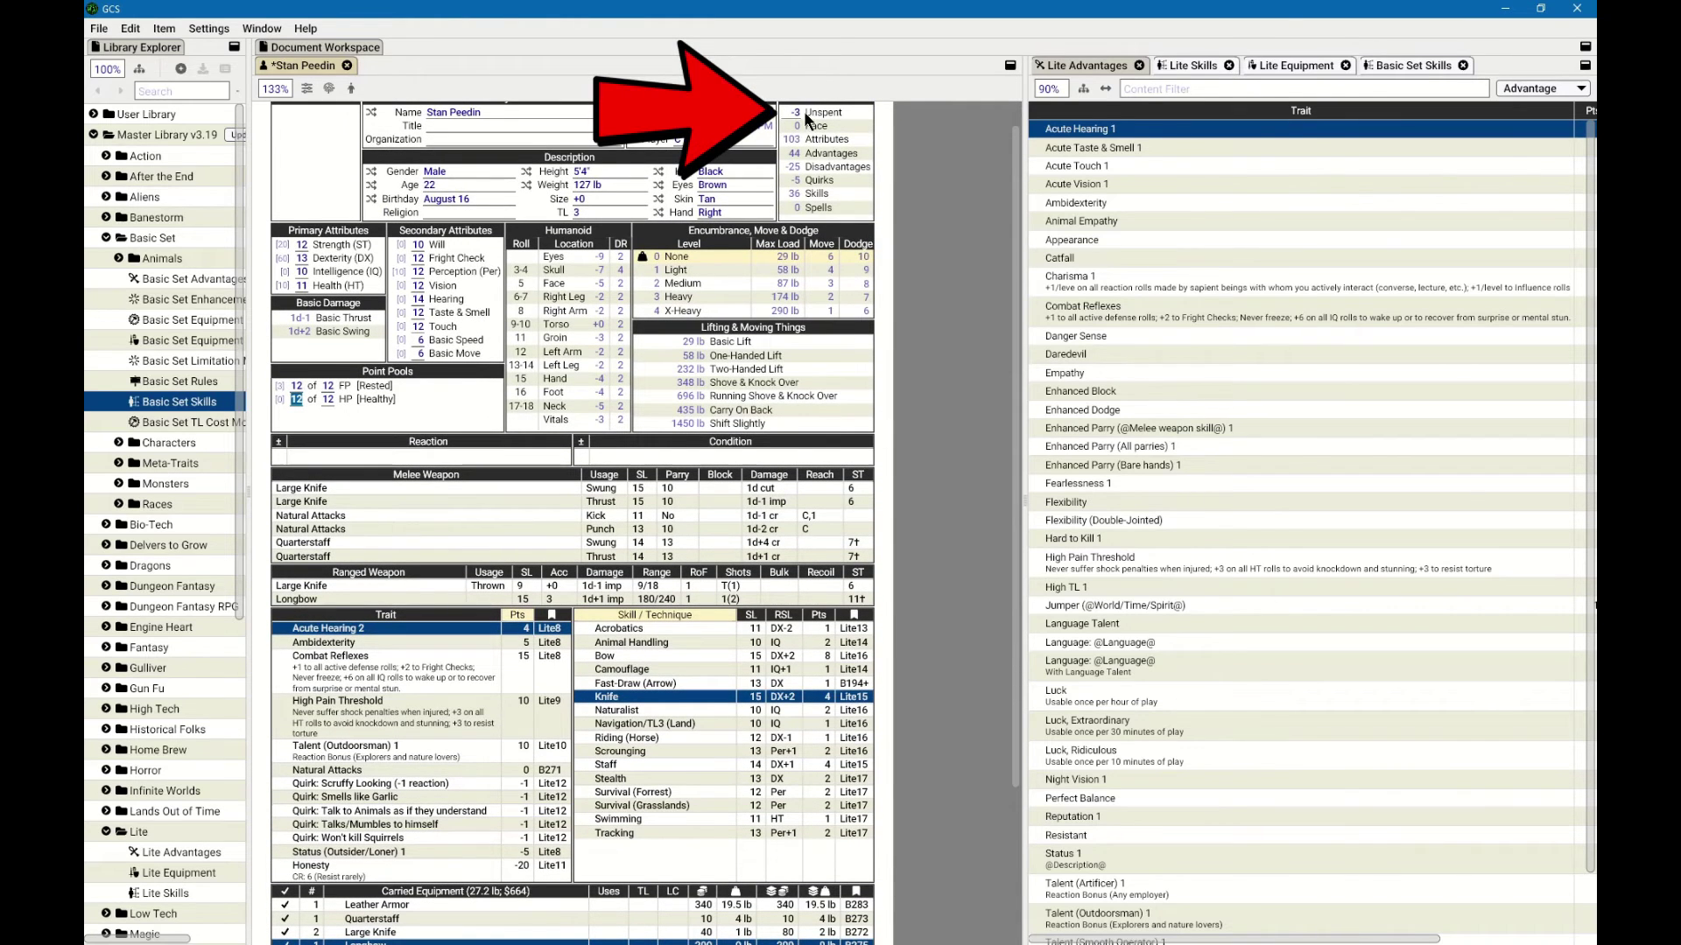
# Lower the Acute Hearing advantage to level 1.
pyautogui.scroll(-1, 437, 561)
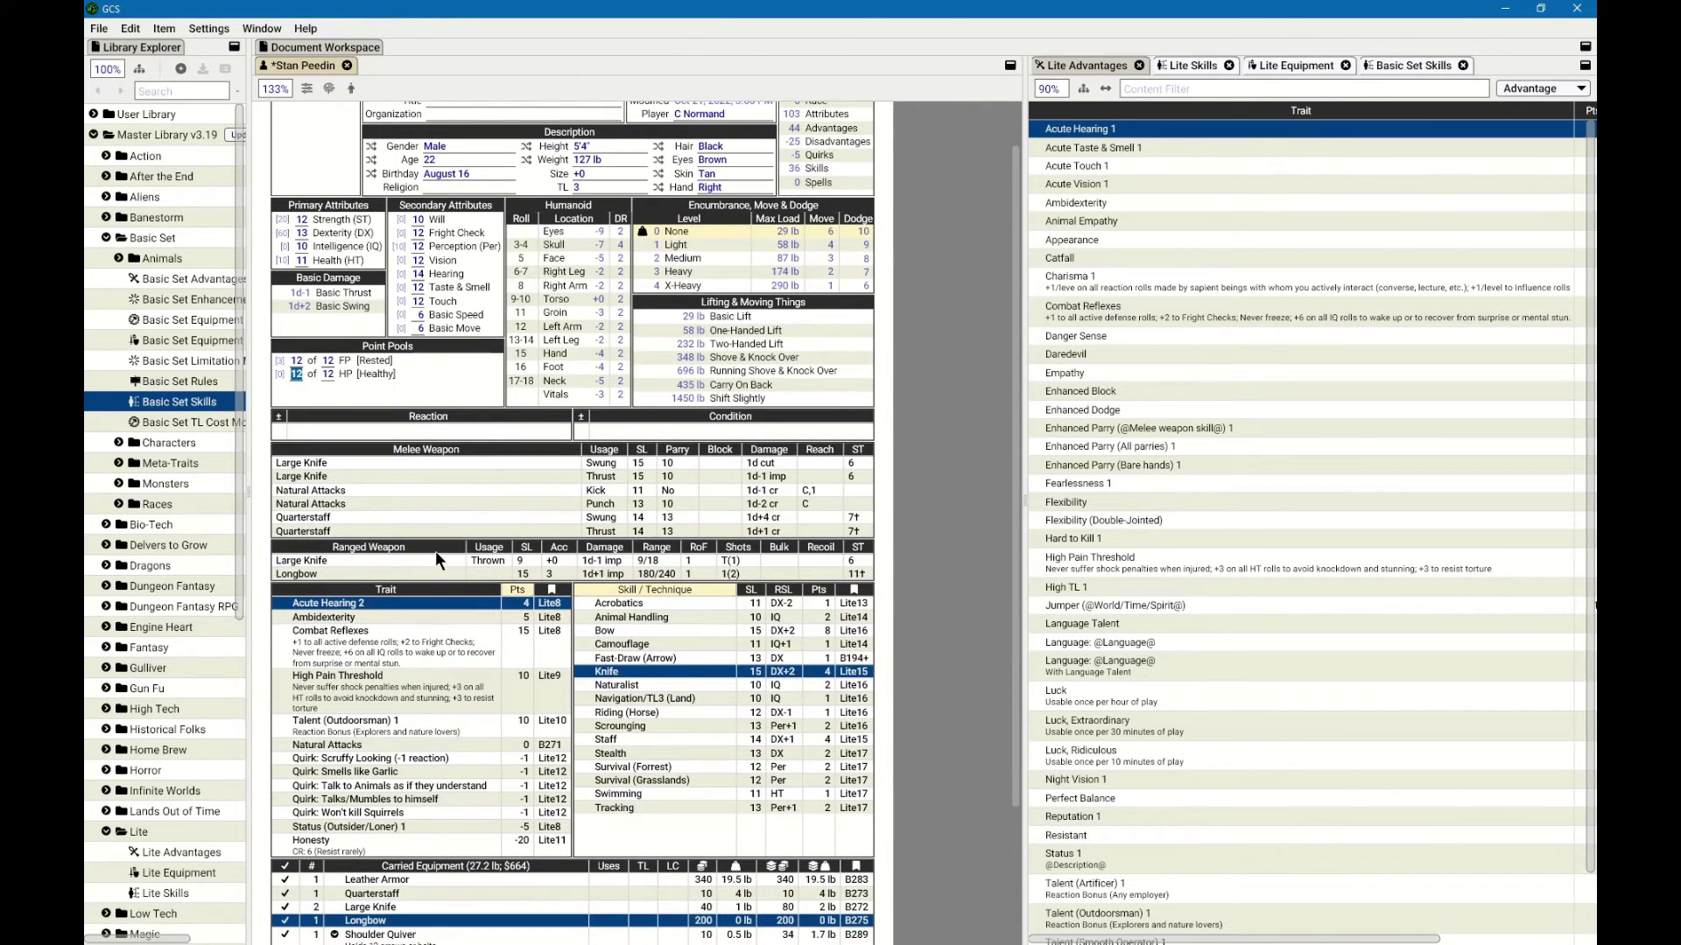
pyautogui.click(368, 602)
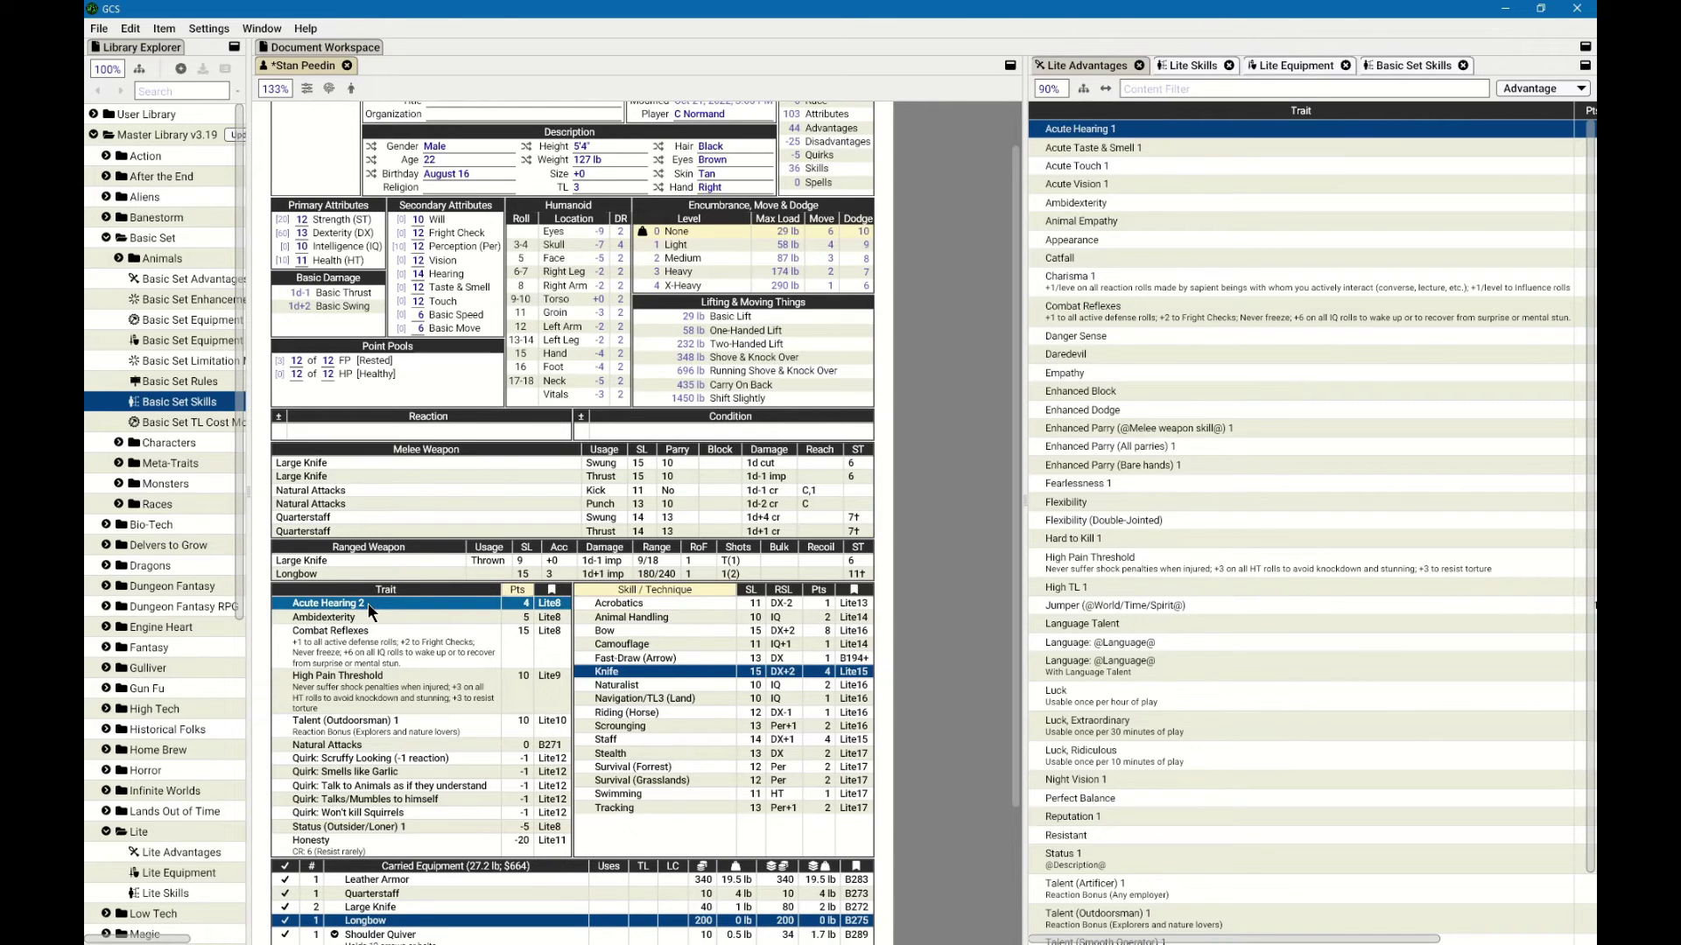
pyautogui.press('-')
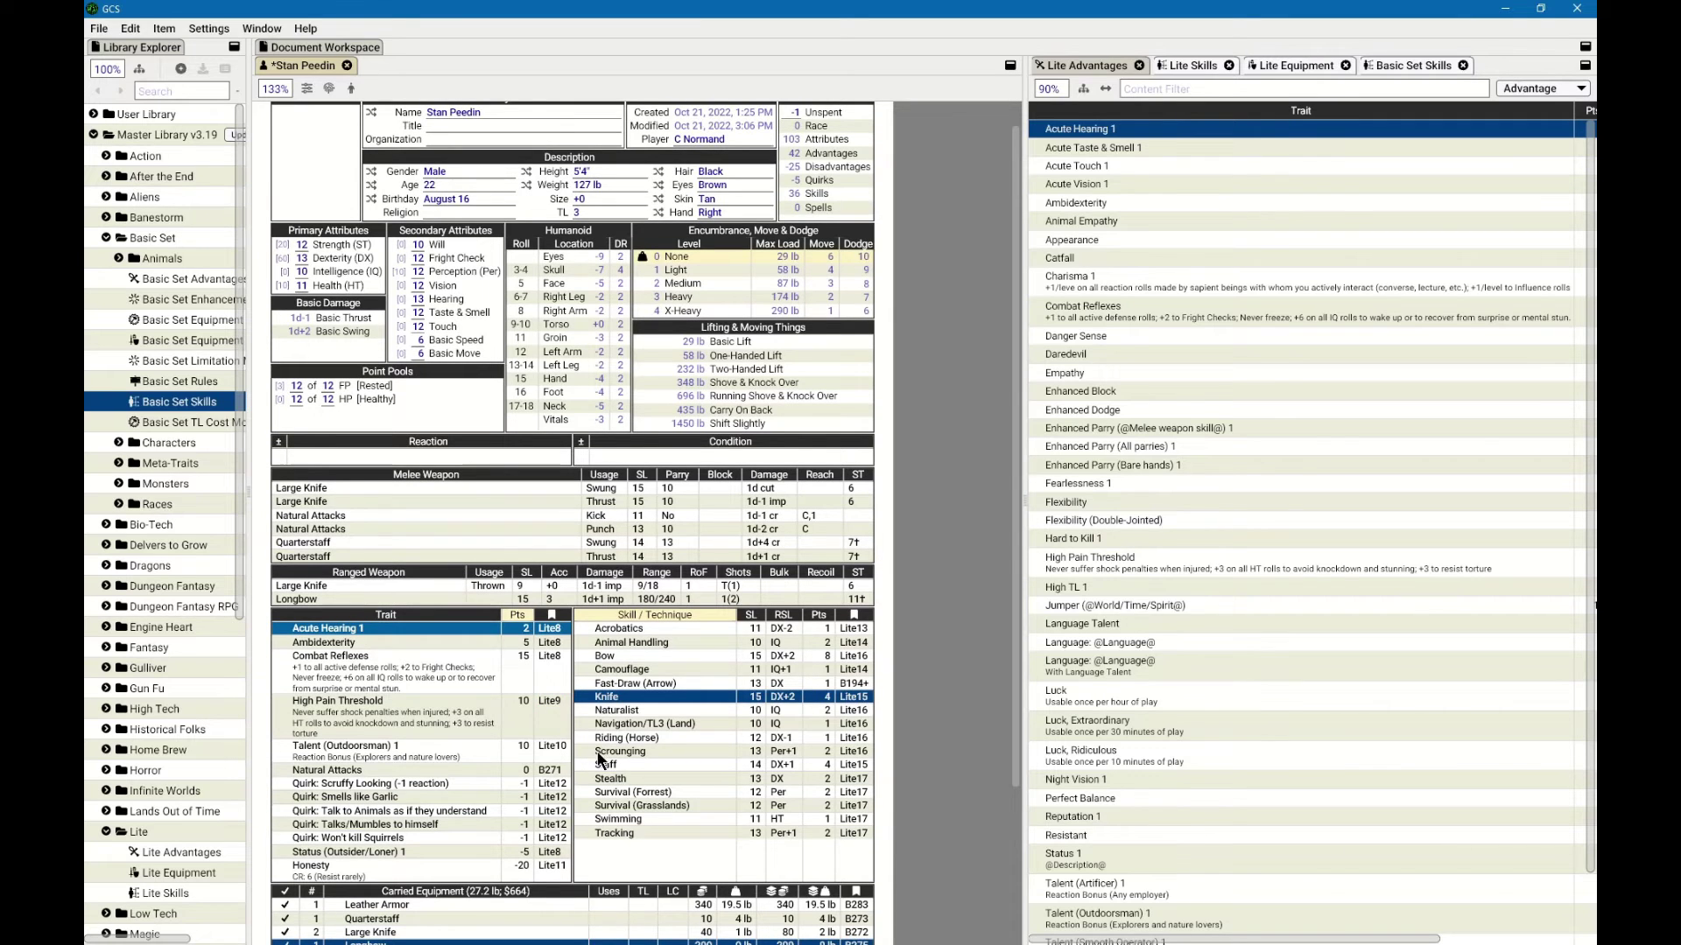
# Reduce Survival (Forrest) and Survival (Grasslands) to 1 point each and raise Acrobatics to 2 points.
pyautogui.click(642, 791)
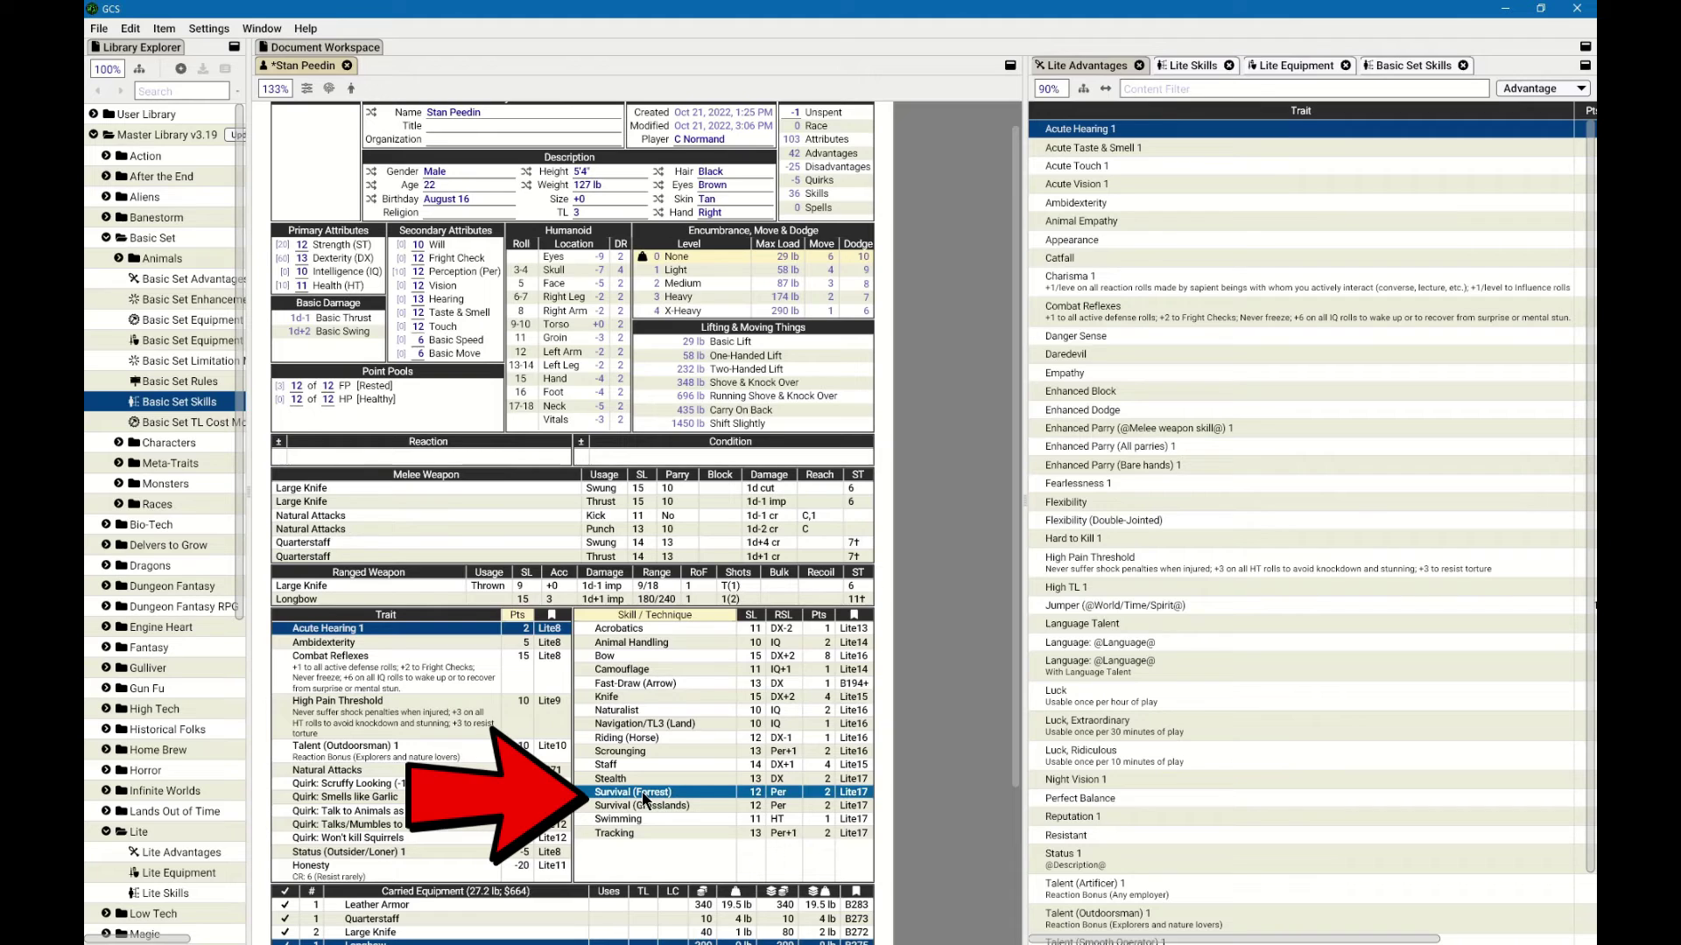
pyautogui.press('-')
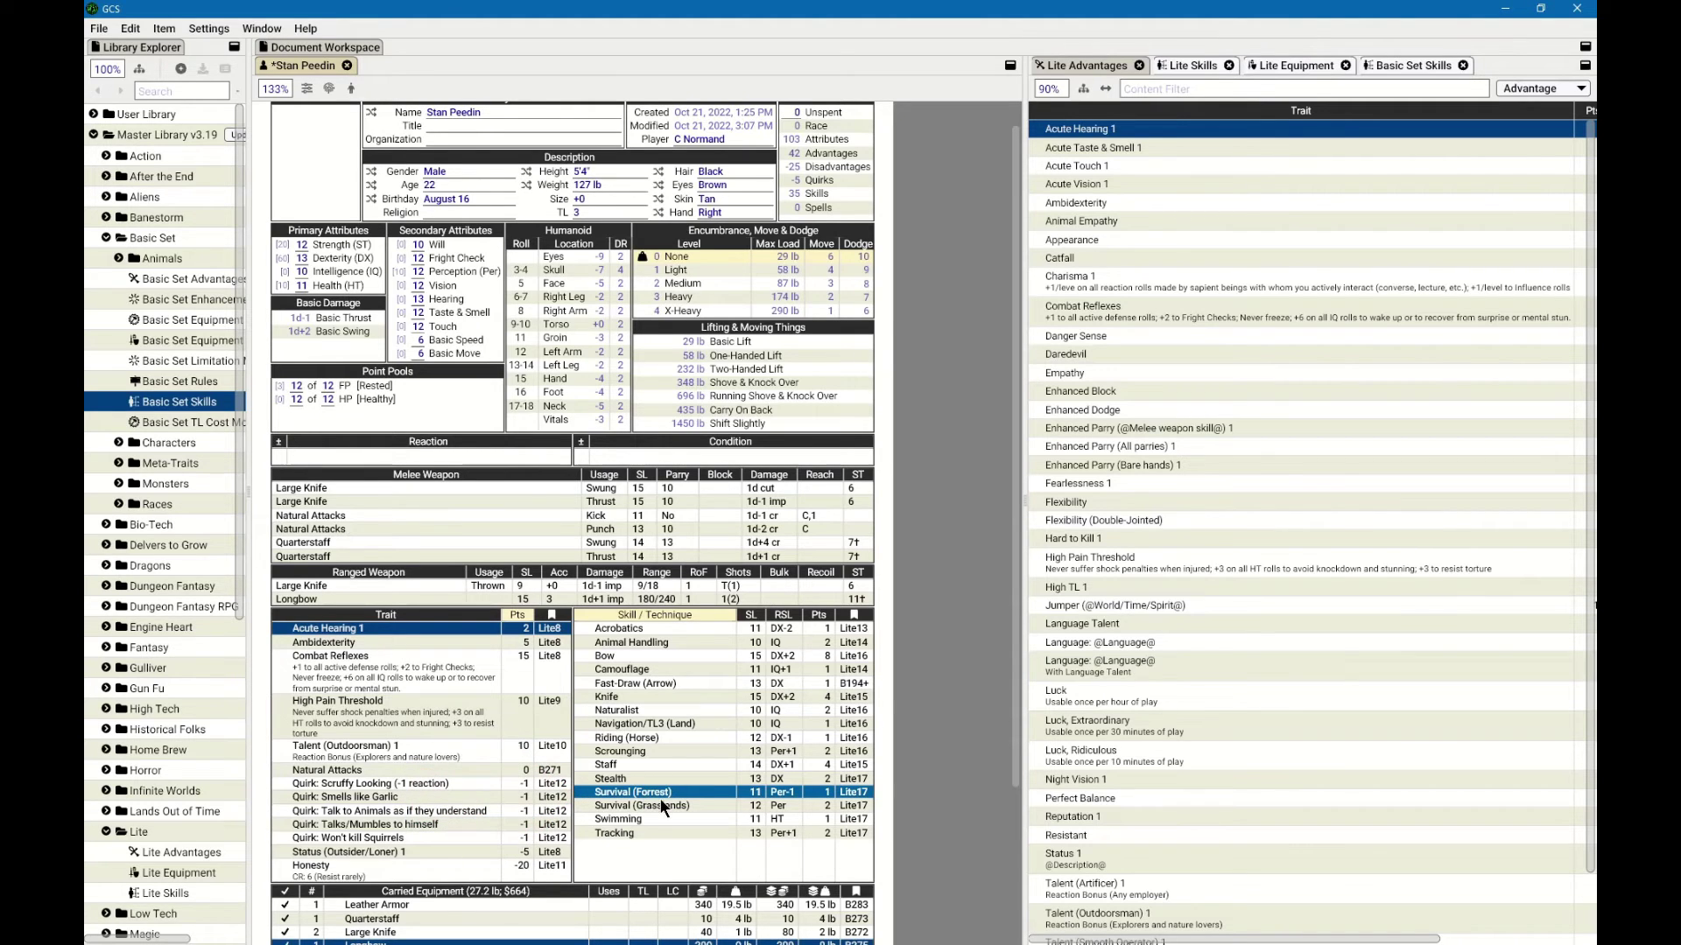
pyautogui.click(658, 805)
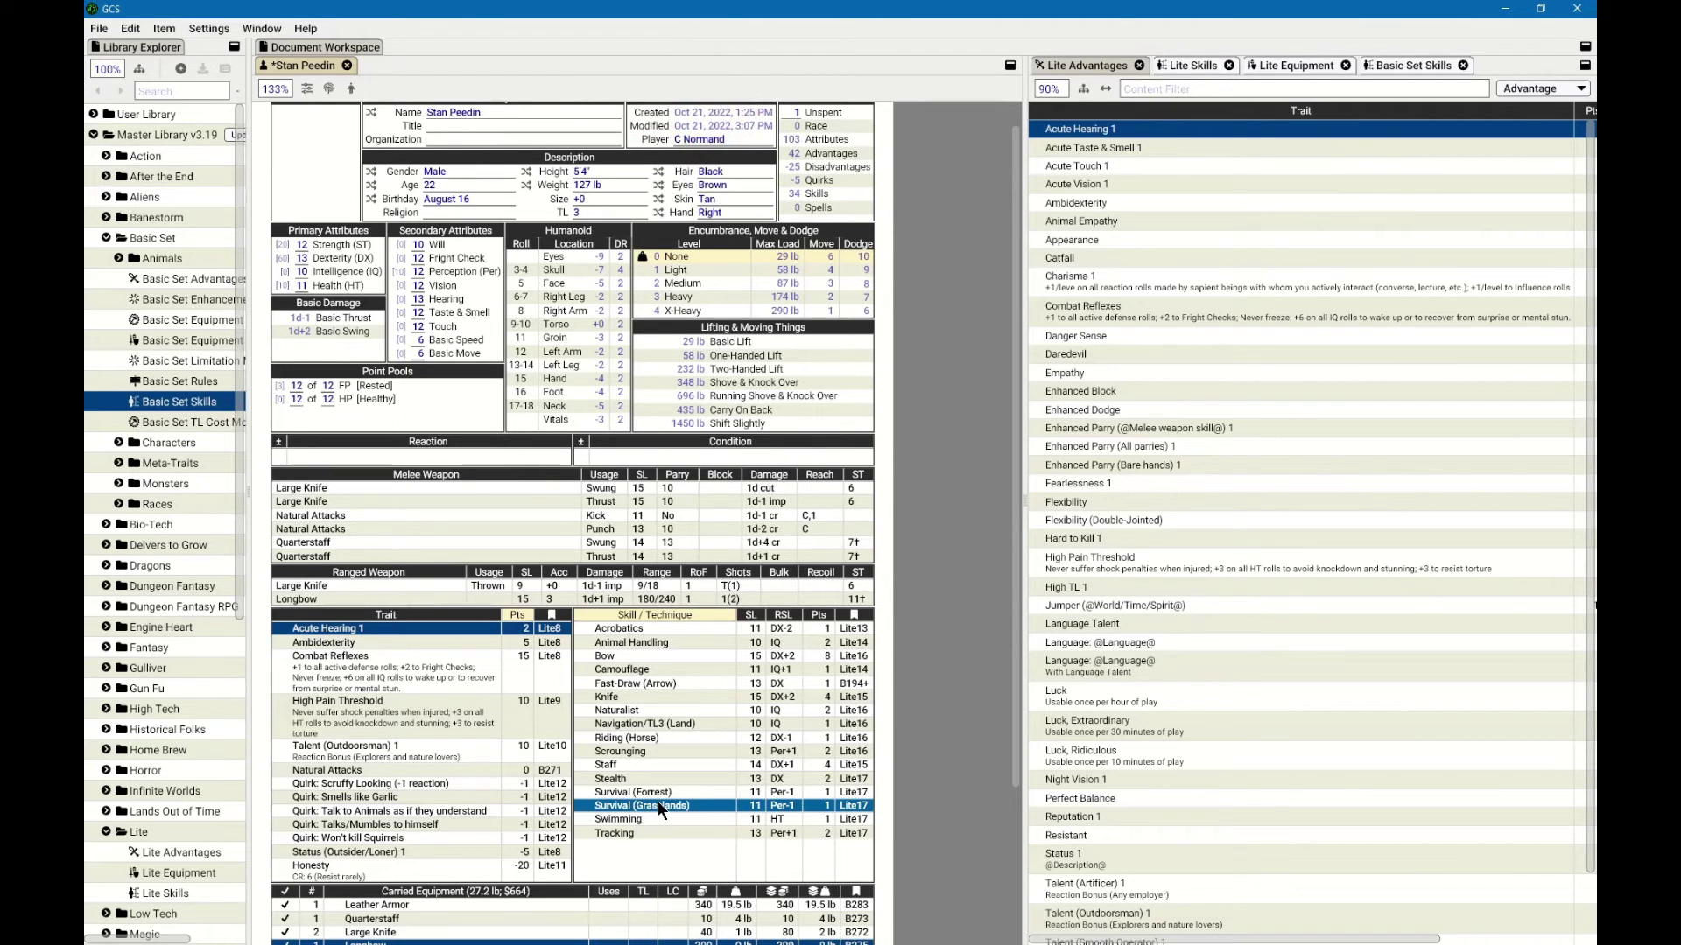
pyautogui.click(636, 632)
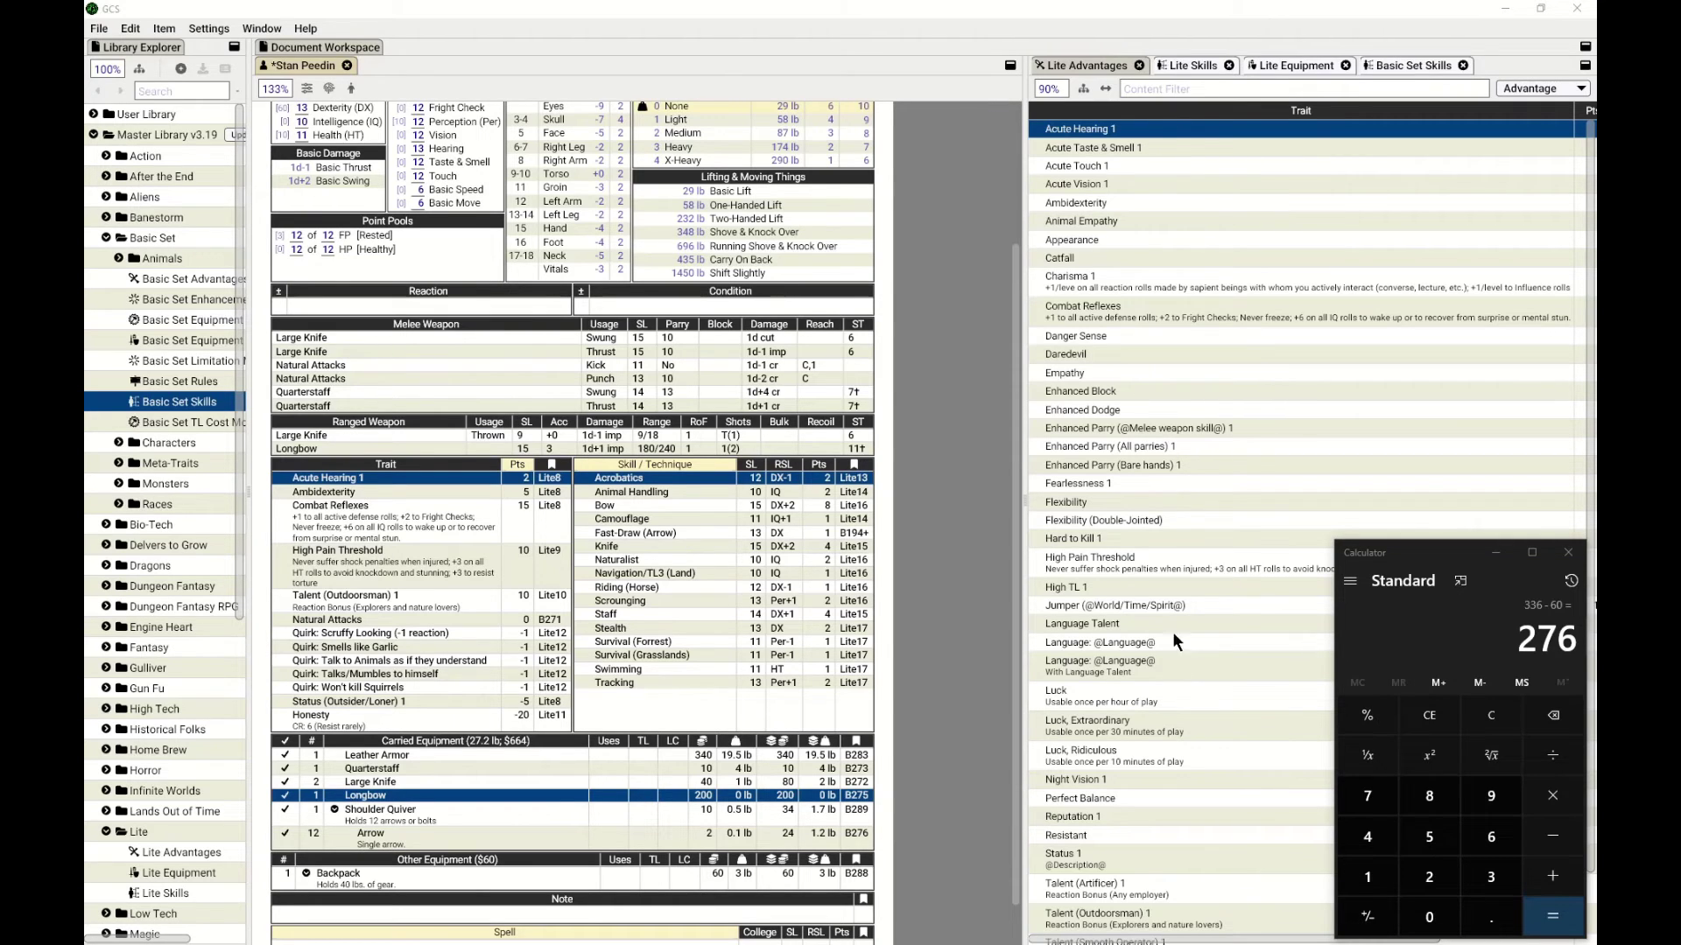
# Rename the carried Quarterstaff to Fine Quarterstaff and set its value to 50.
pyautogui.click(397, 770)
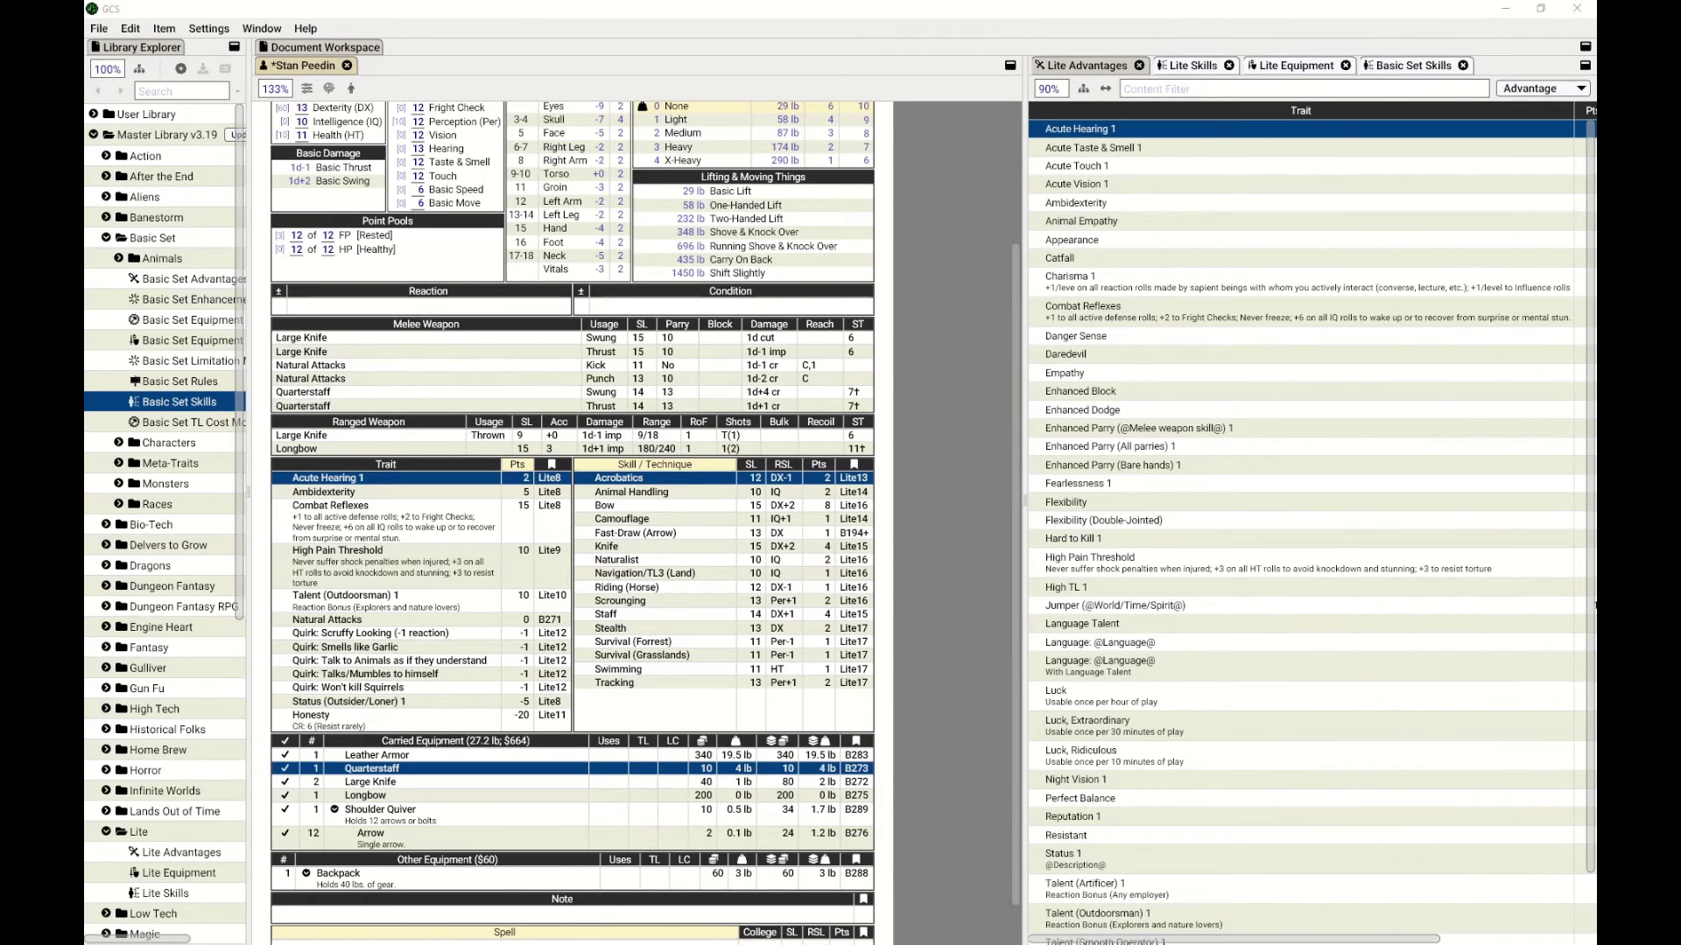
pyautogui.hotkey('alt', 'Tab')
pyautogui.click(392, 768)
pyautogui.doubleClick(391, 768)
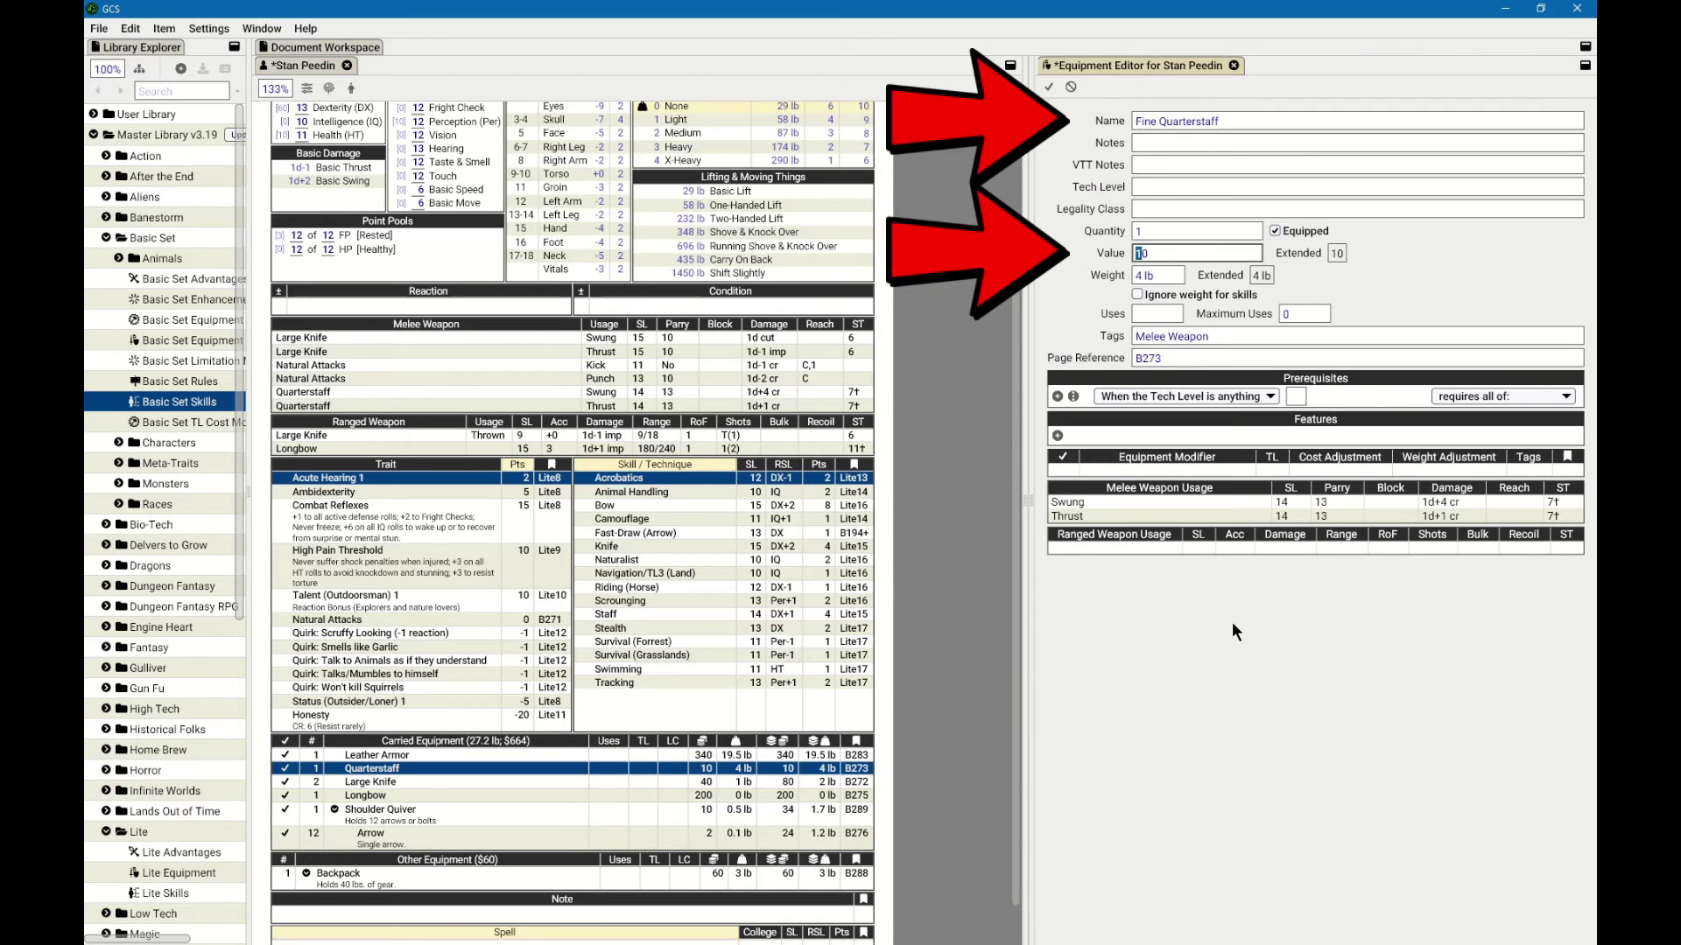
# Set the Staff skill default modifier of the quarterstaff's Swung usage to +1.
pyautogui.doubleClick(1086, 502)
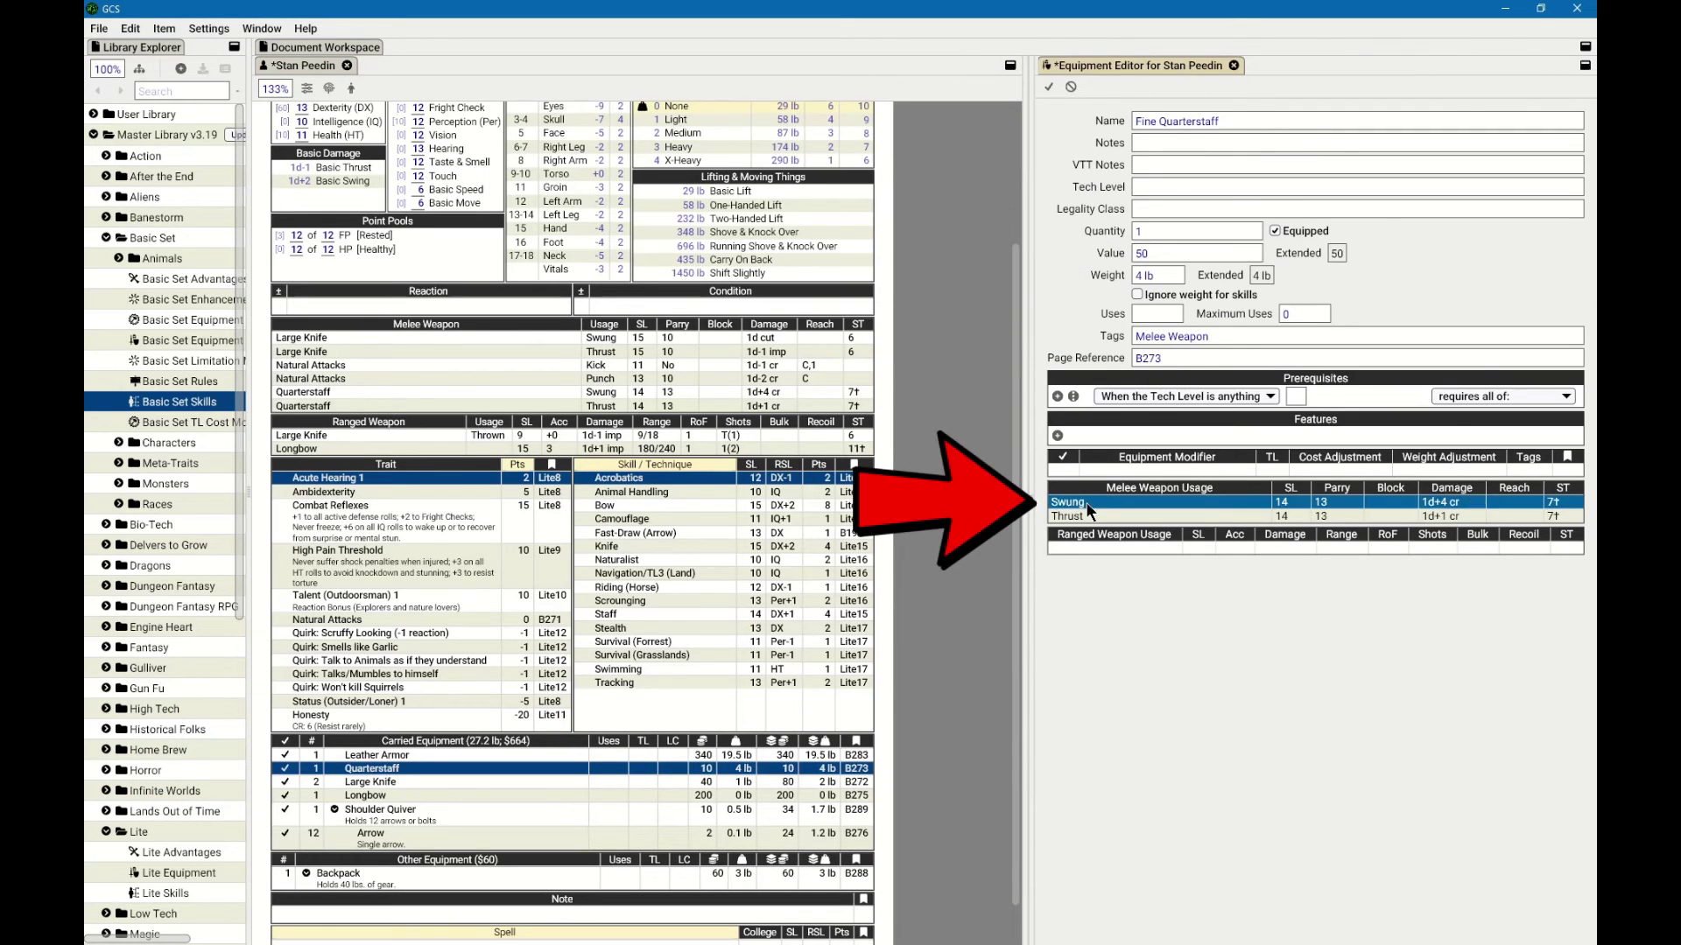
pyautogui.click(1547, 921)
pyautogui.press('BackSpace')
pyautogui.write('1')
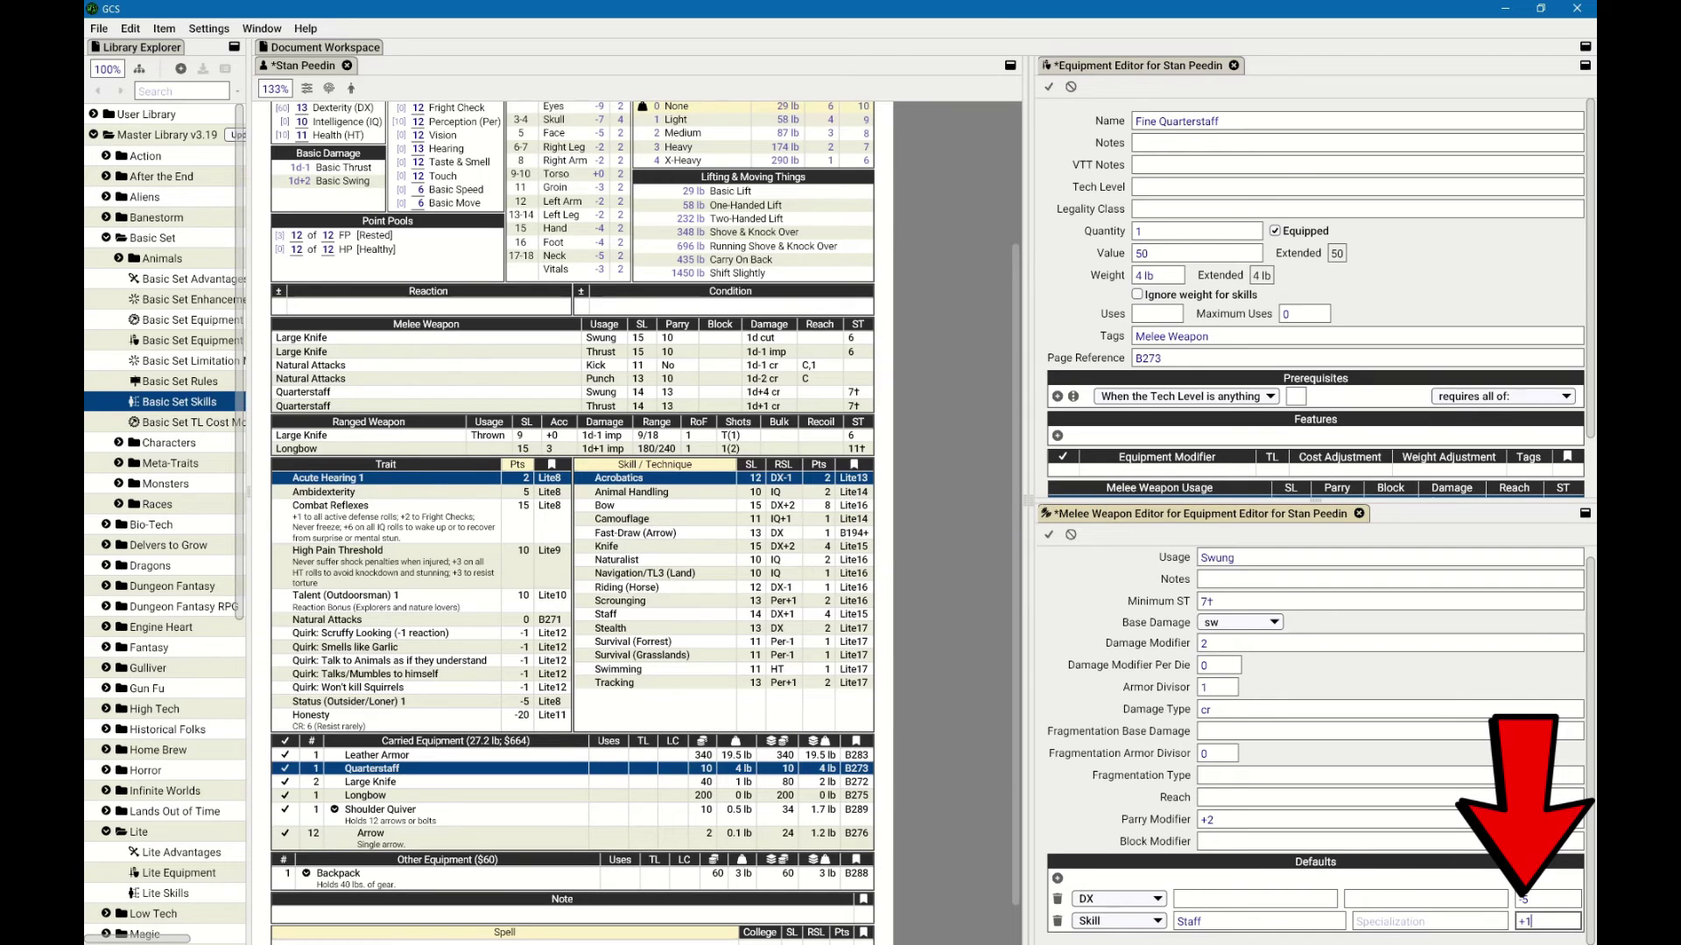
pyautogui.press('Return')
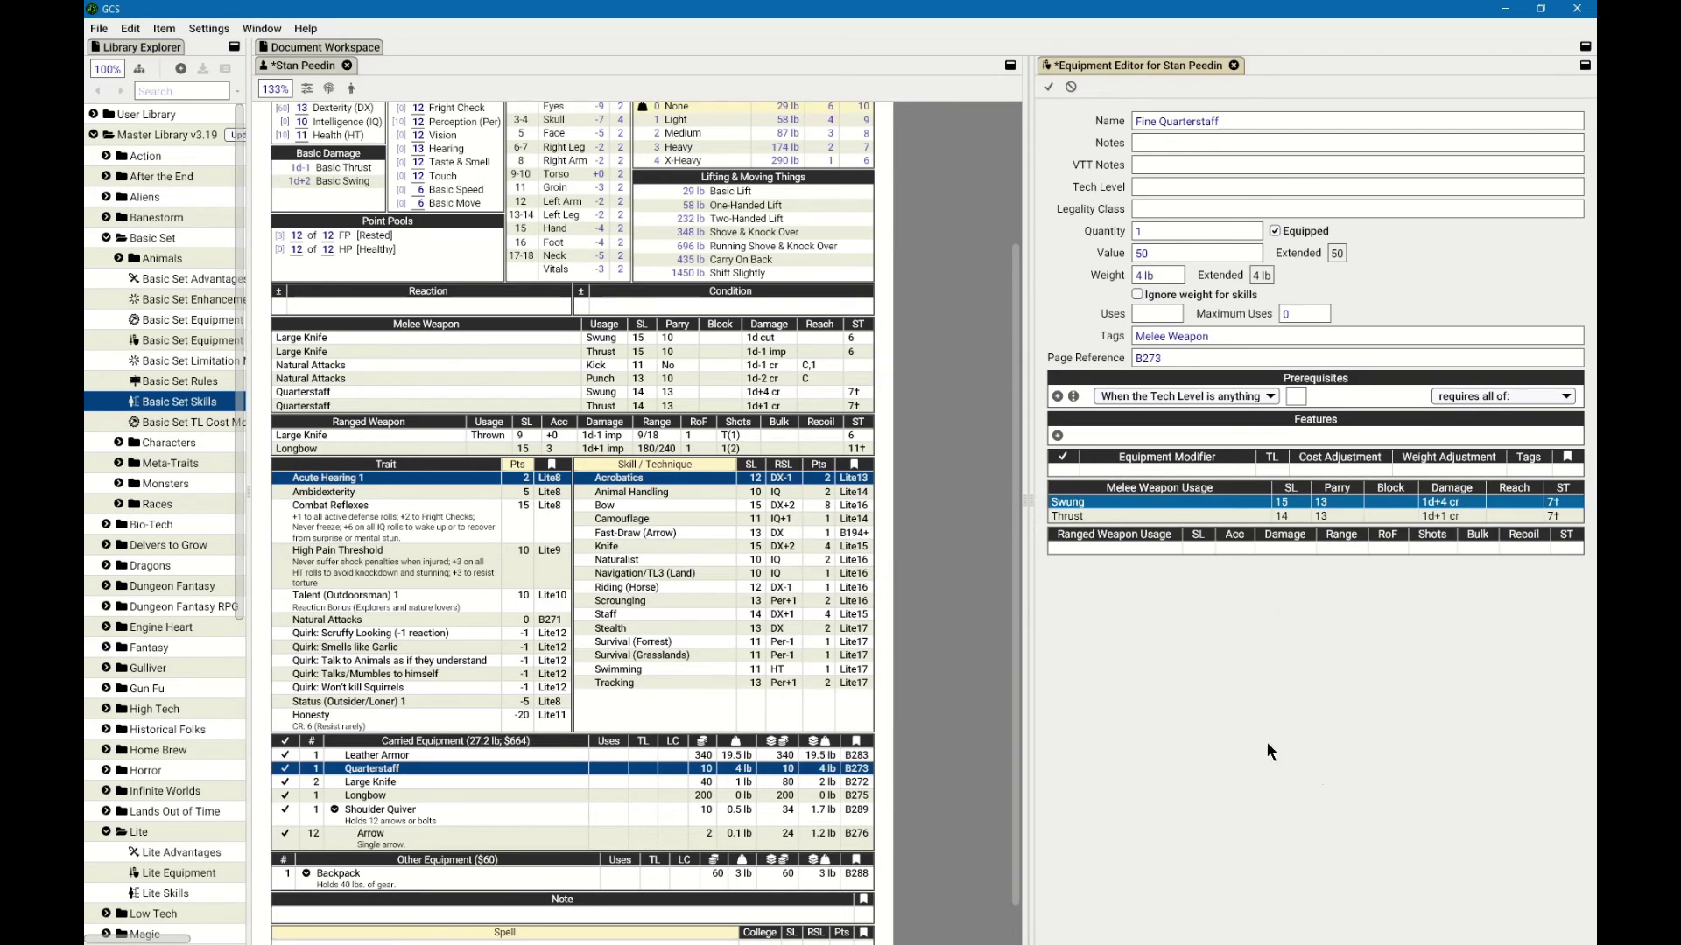
# Set the Staff default modifier of the Thrust usage to +1 and apply the Fine Quarterstaff changes to the character.
pyautogui.doubleClick(1075, 513)
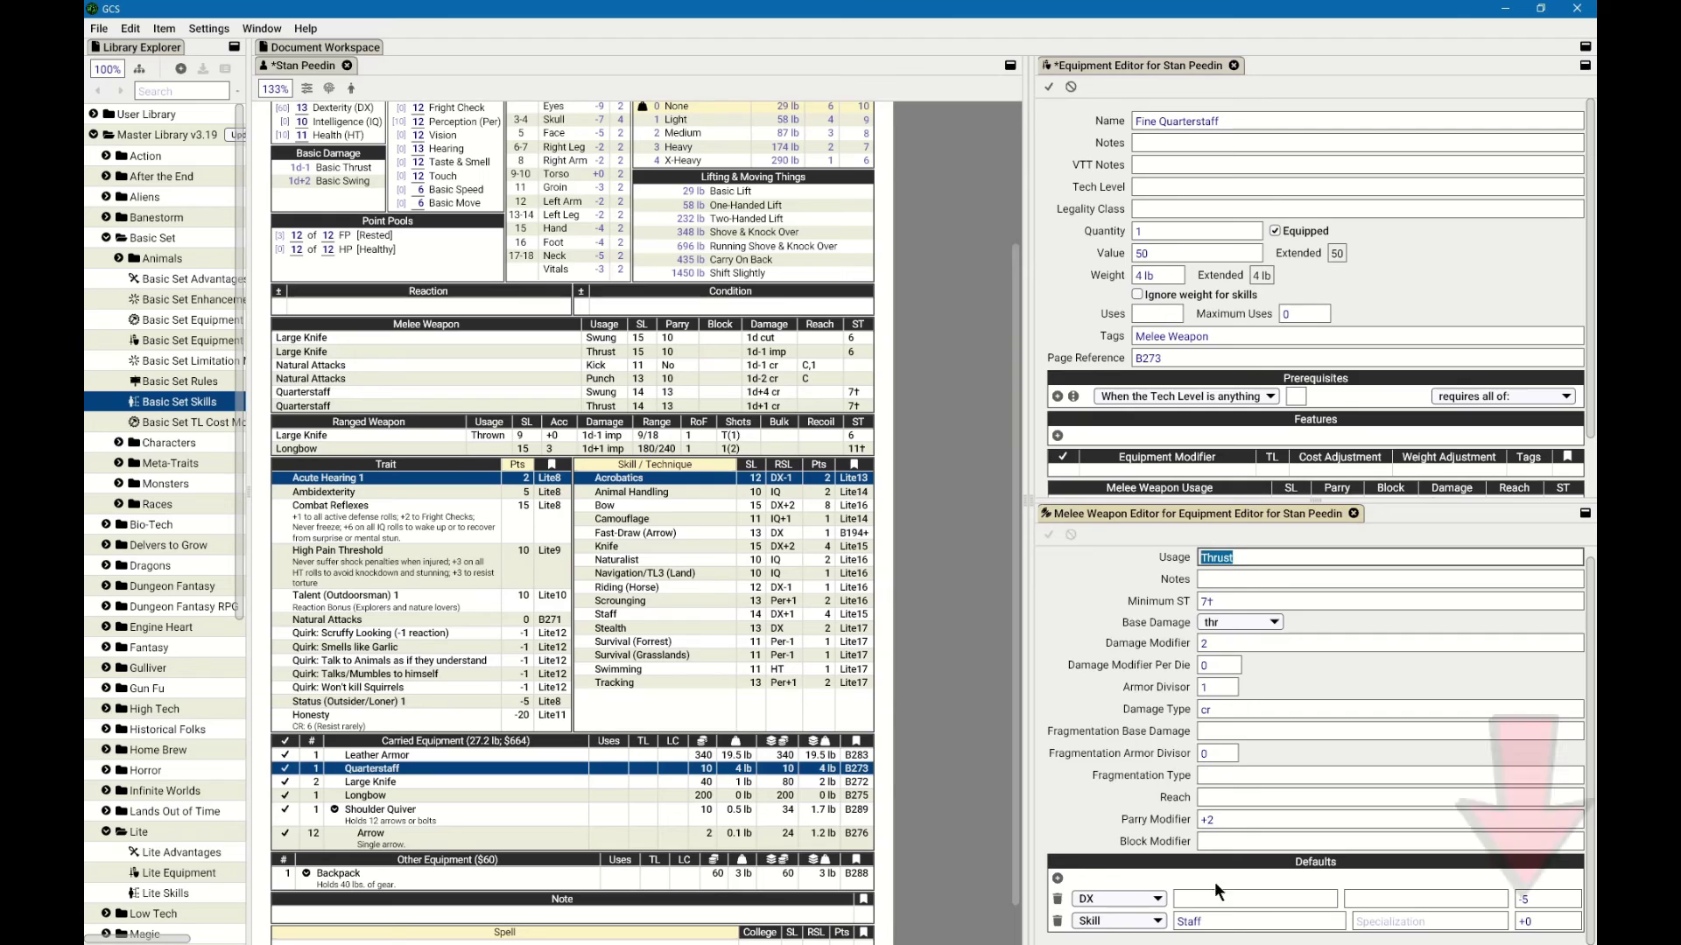
pyautogui.press('Return')
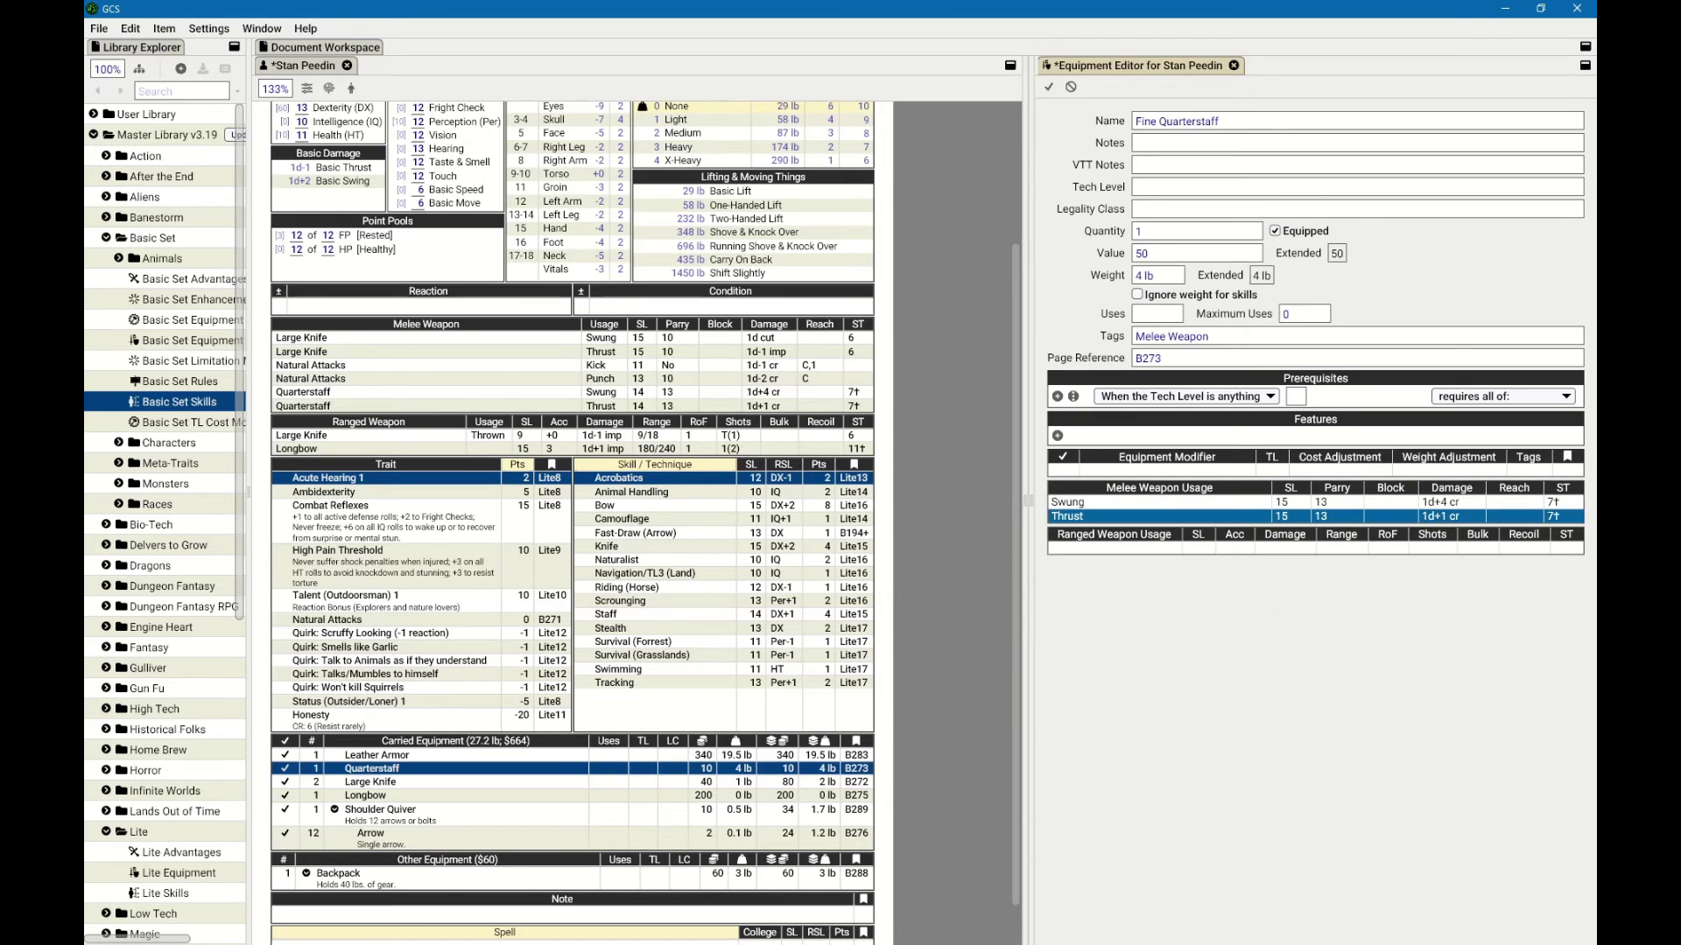
pyautogui.press('Return')
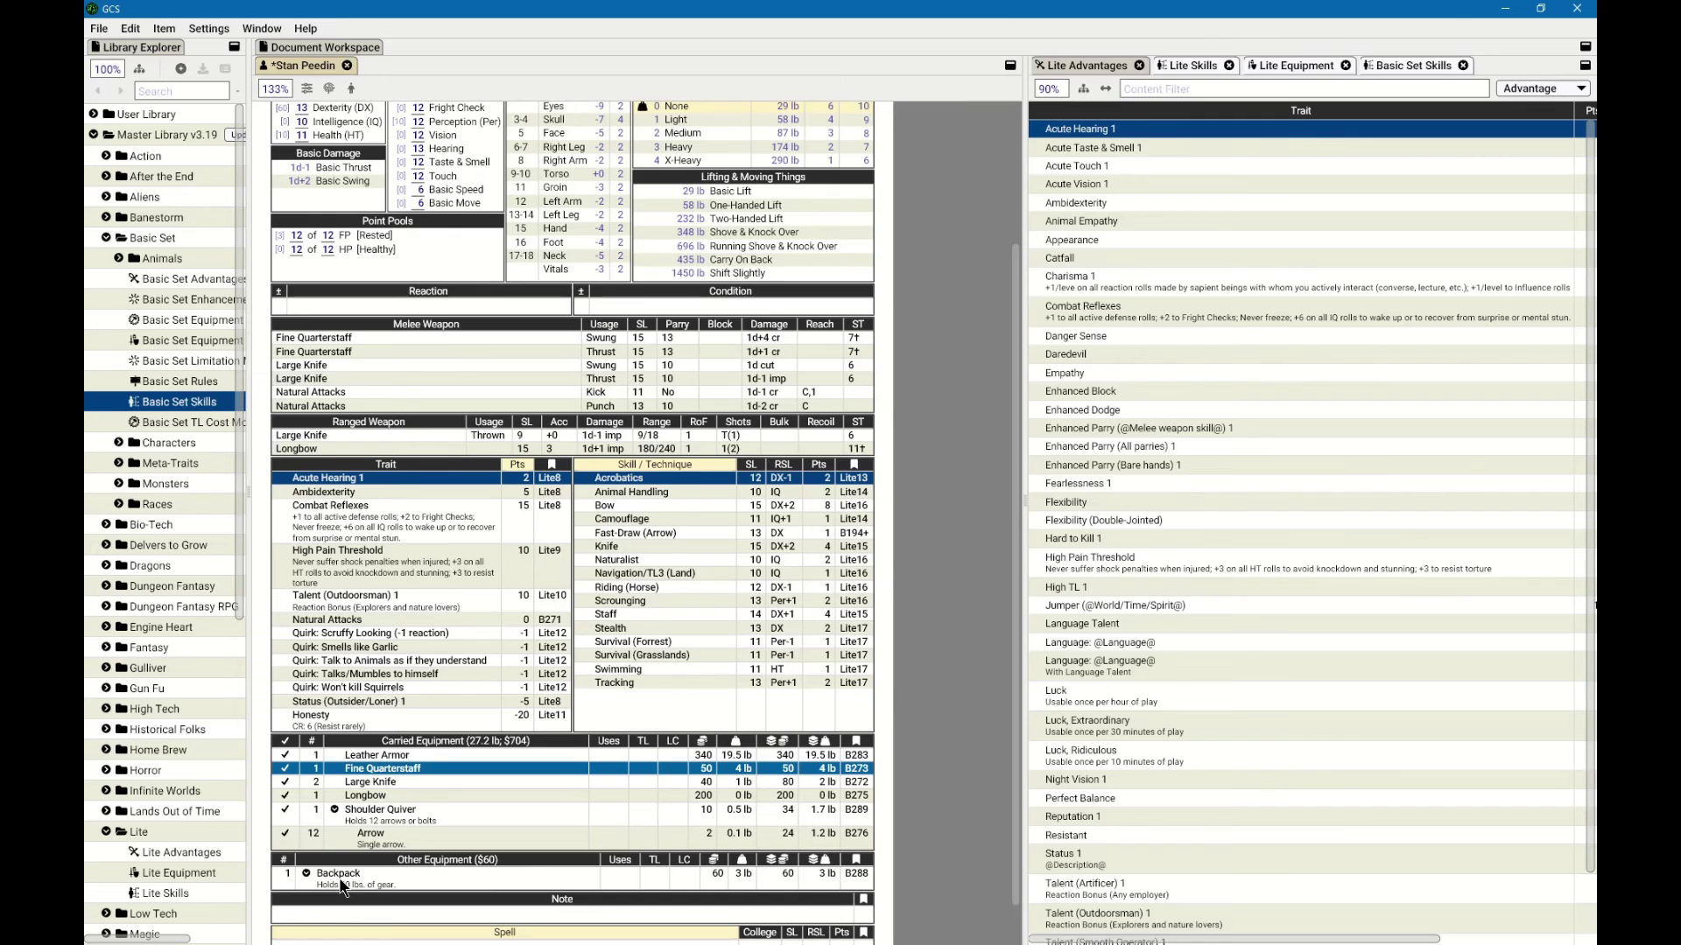
# Review the character's points, attributes and weapons, and consult the attribute and skill level chart in attribs-skills.png in Picasa Photo Viewer.
pyautogui.scroll(3, 403, 816)
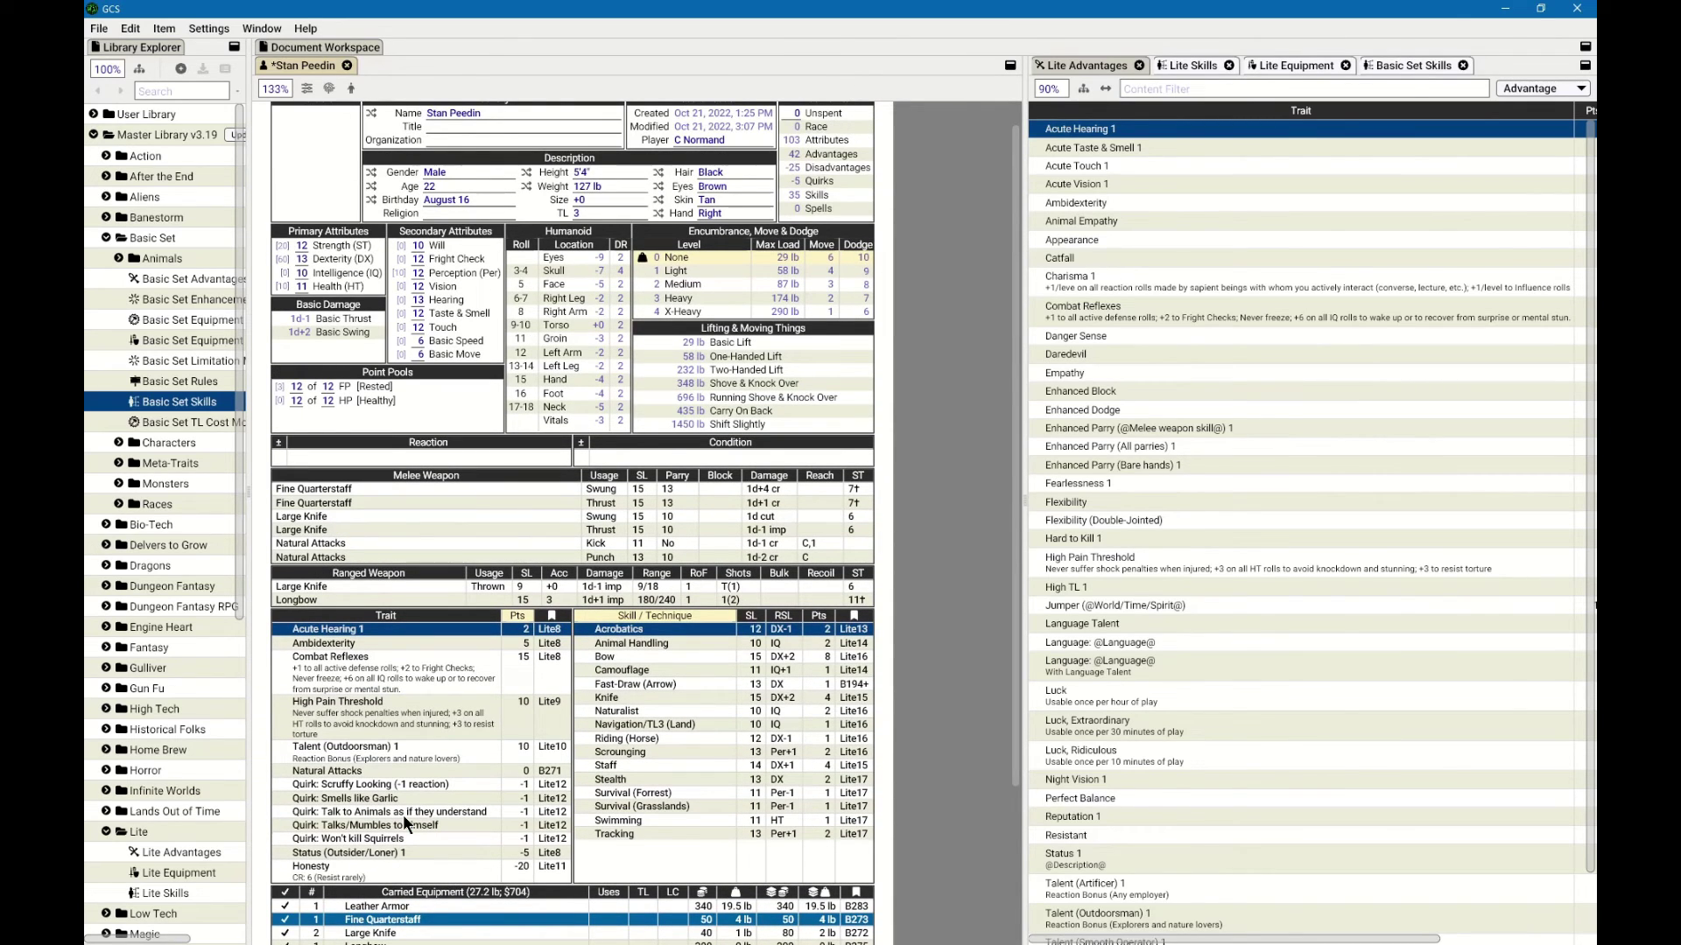
pyautogui.scroll(-2, 403, 814)
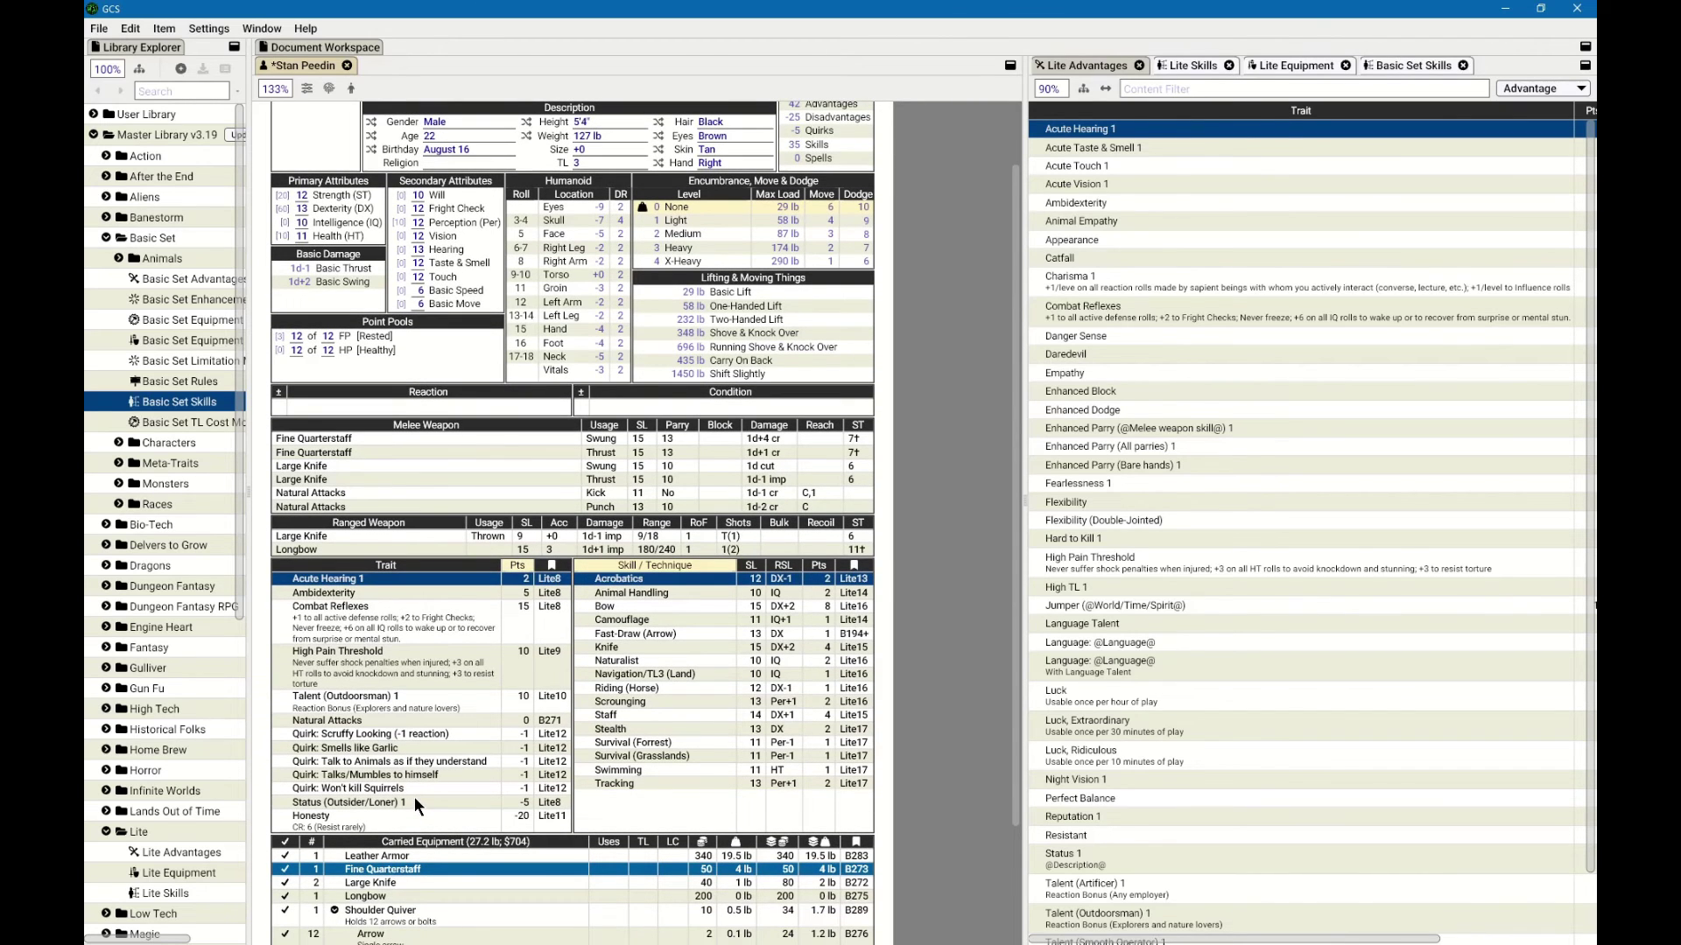
pyautogui.hotkey('alt', 'Tab')
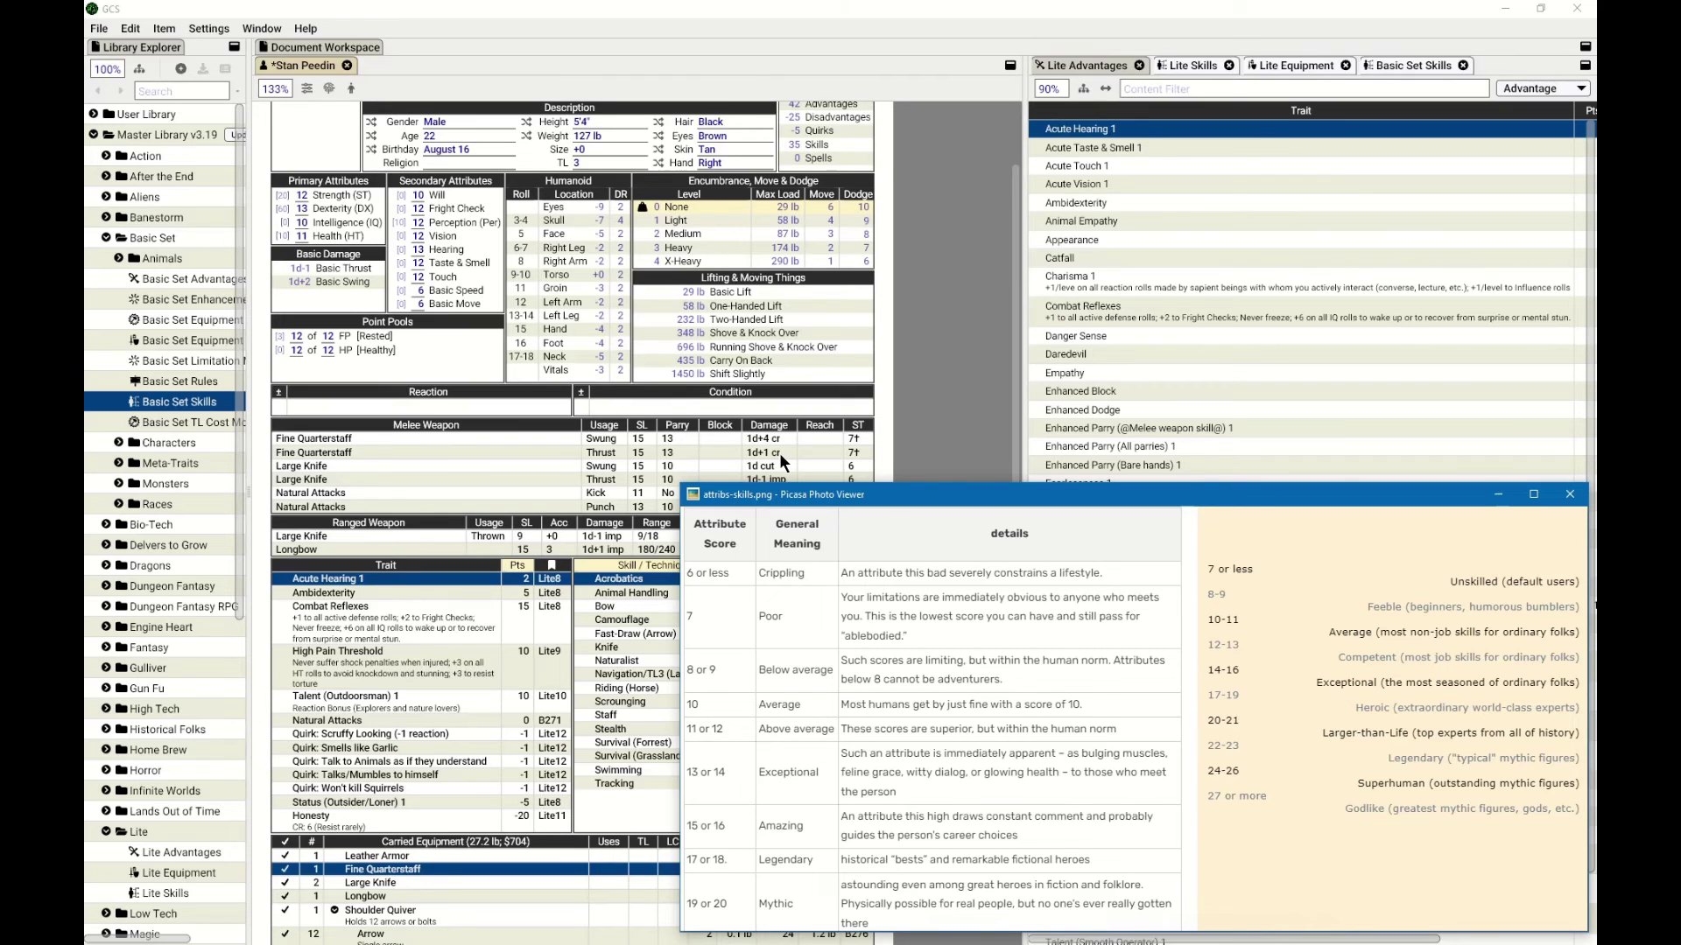
pyautogui.click(758, 426)
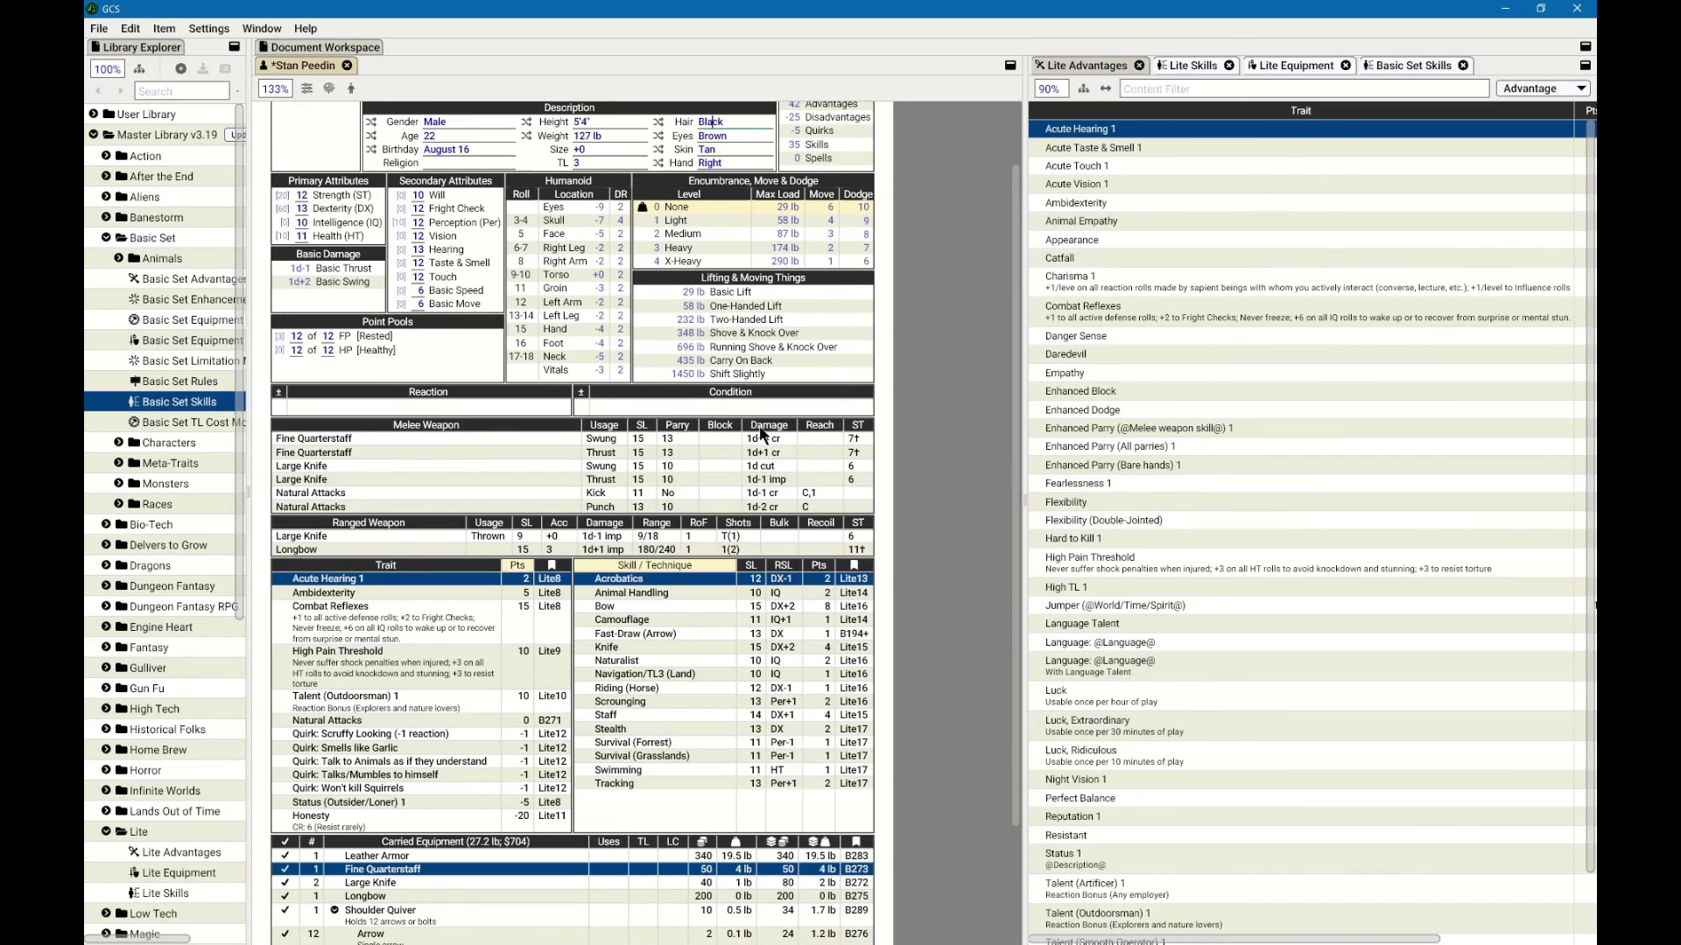